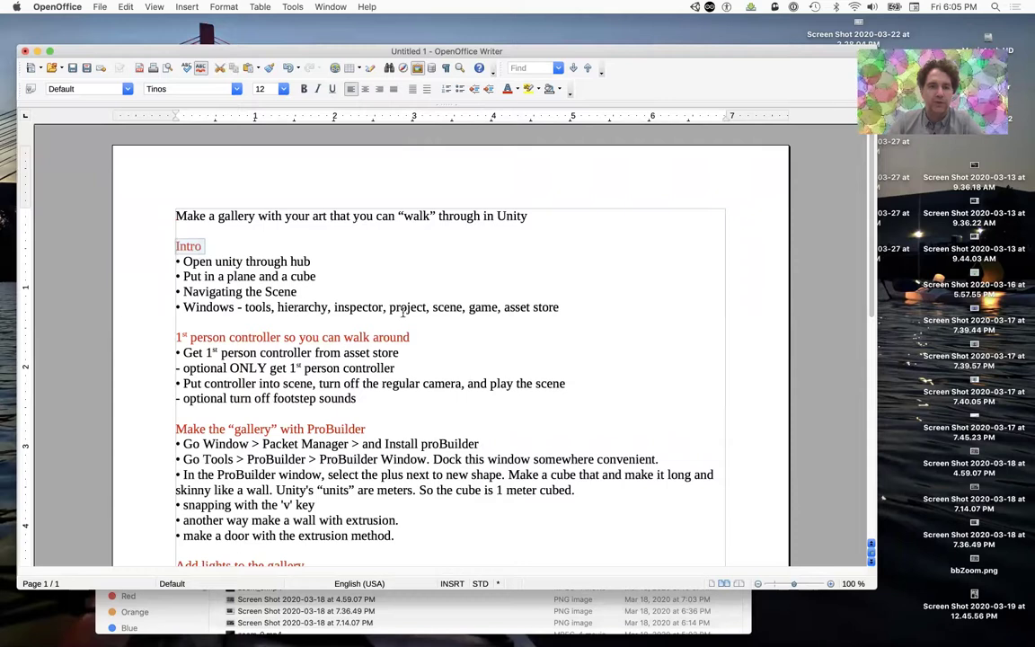
# Step: Review the gallery tutorial outline section by section, from the first-person controller through ProBuilder, lights, materials and art to the bonus
pyautogui.scroll(-1, 406, 312)
pyautogui.moveTo(426, 307); pyautogui.dragTo(46, 305)
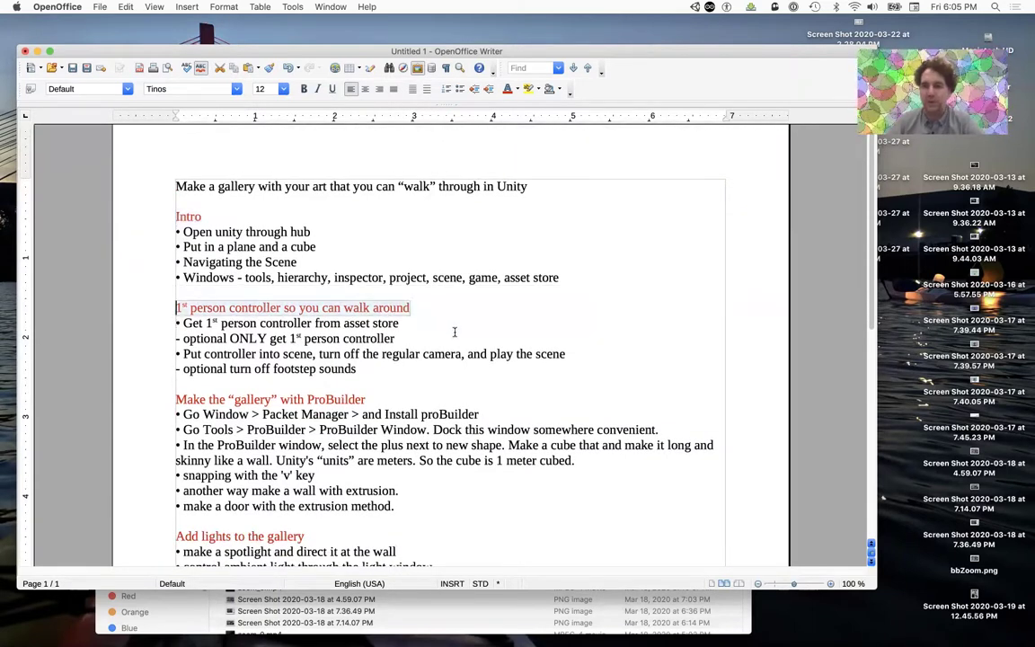
pyautogui.scroll(-1, 386, 359)
pyautogui.click(363, 374)
pyautogui.moveTo(360, 371); pyautogui.dragTo(154, 365)
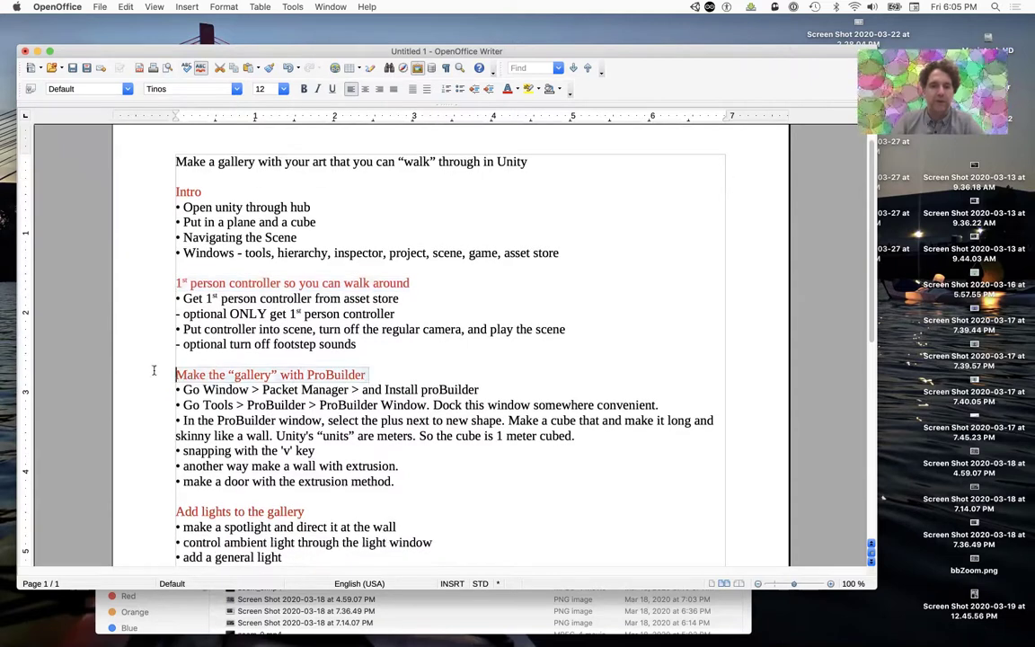
pyautogui.scroll(1, 422, 434)
pyautogui.scroll(-5, 423, 434)
pyautogui.click(142, 434)
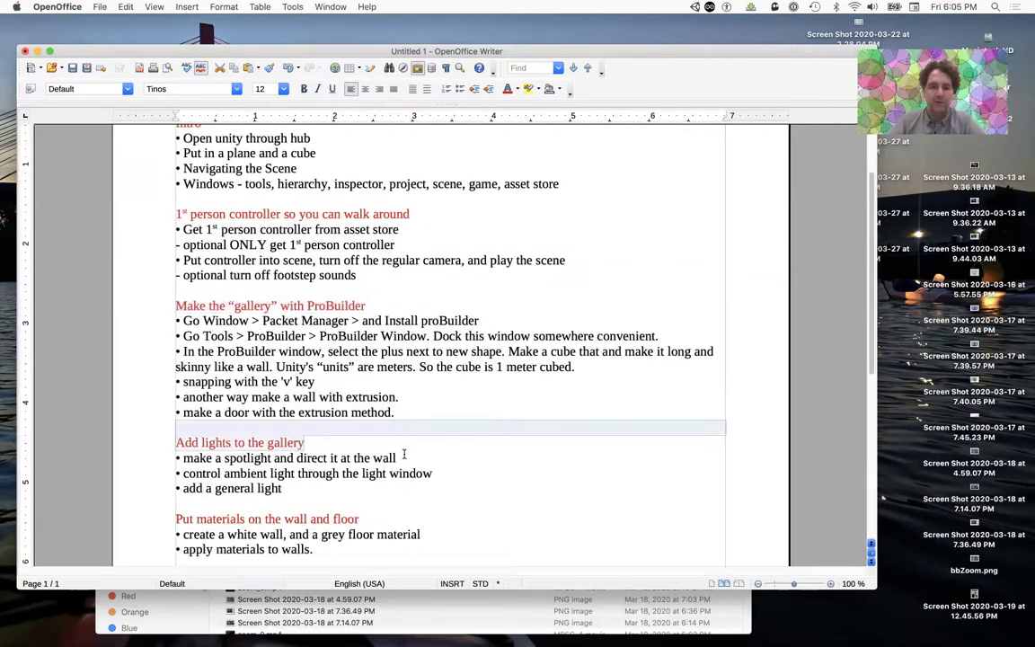
pyautogui.scroll(-5, 364, 409)
pyautogui.click(368, 447)
pyautogui.moveTo(369, 447); pyautogui.dragTo(143, 452)
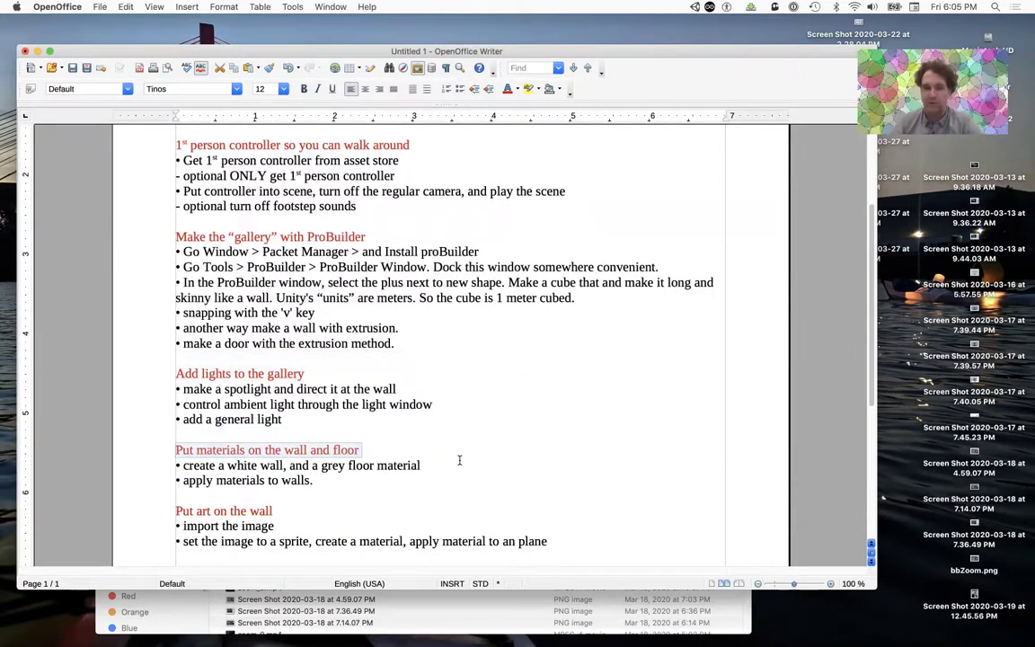
pyautogui.scroll(-4, 467, 468)
pyautogui.moveTo(279, 451); pyautogui.dragTo(149, 446)
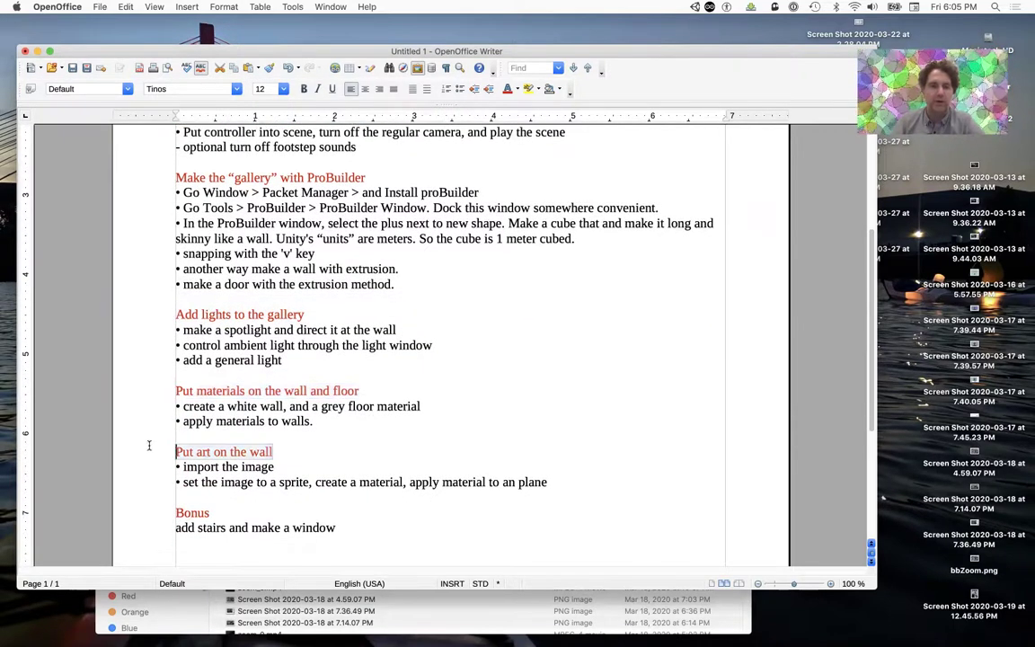
pyautogui.scroll(-3, 314, 521)
pyautogui.moveTo(213, 444); pyautogui.dragTo(171, 444)
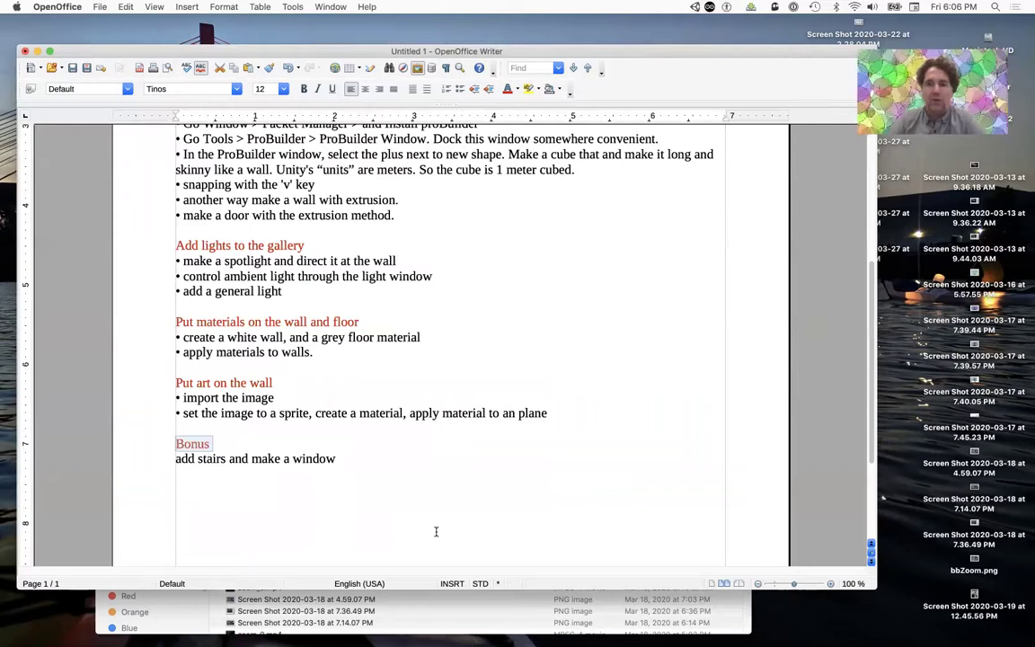
pyautogui.scroll(5, 575, 396)
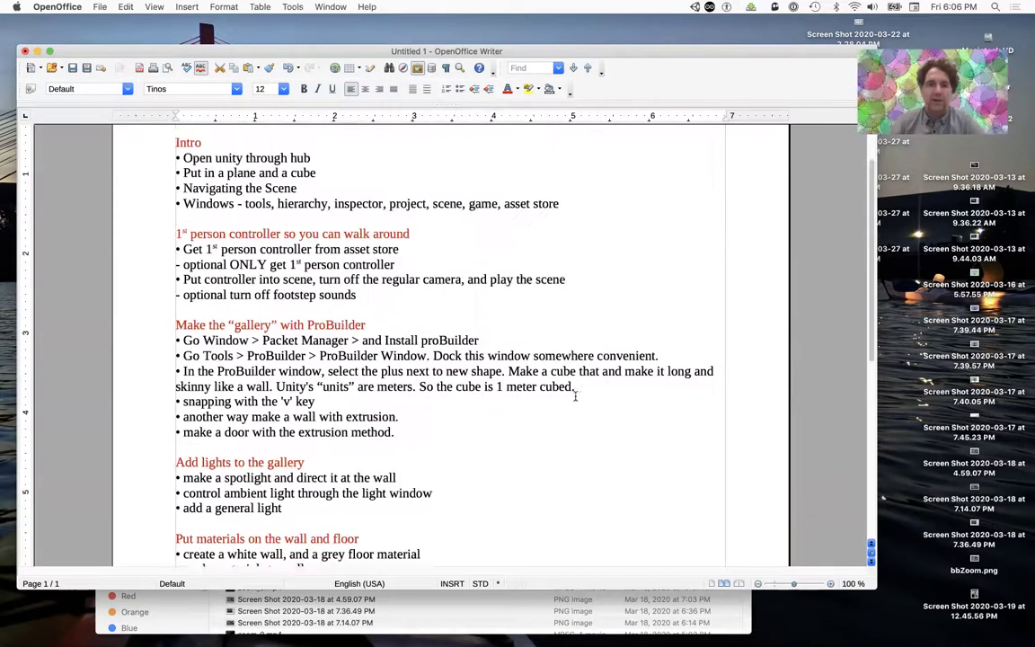
pyautogui.scroll(3, 575, 396)
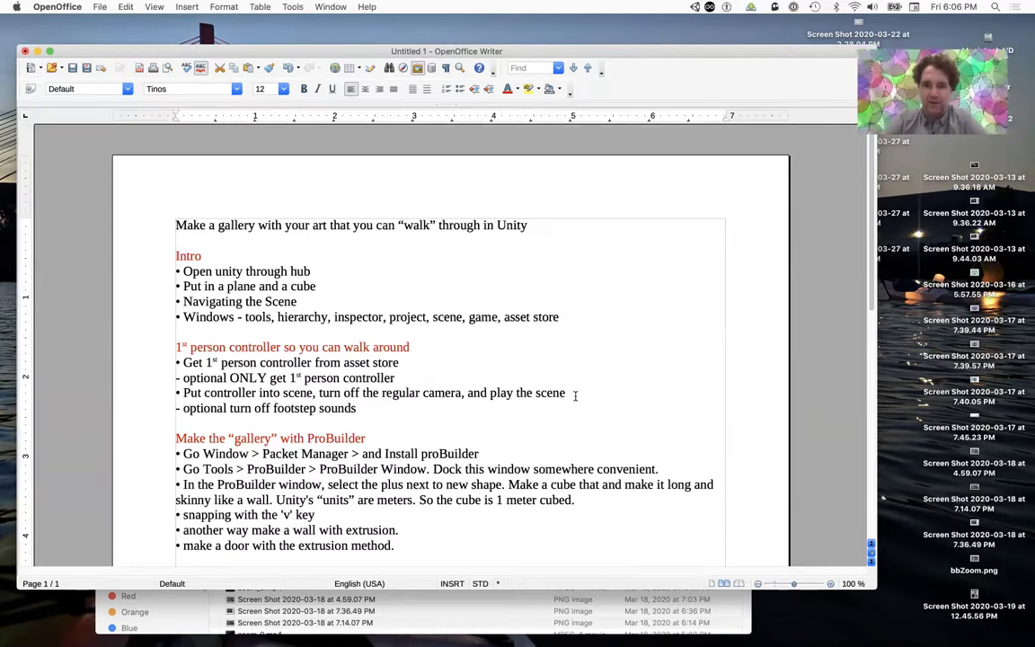
# Step: Switch to Unity Hub and create a 3D project named GalleryWalkthrough with Unity version 2019.2.16f1
pyautogui.moveTo(589, 634)
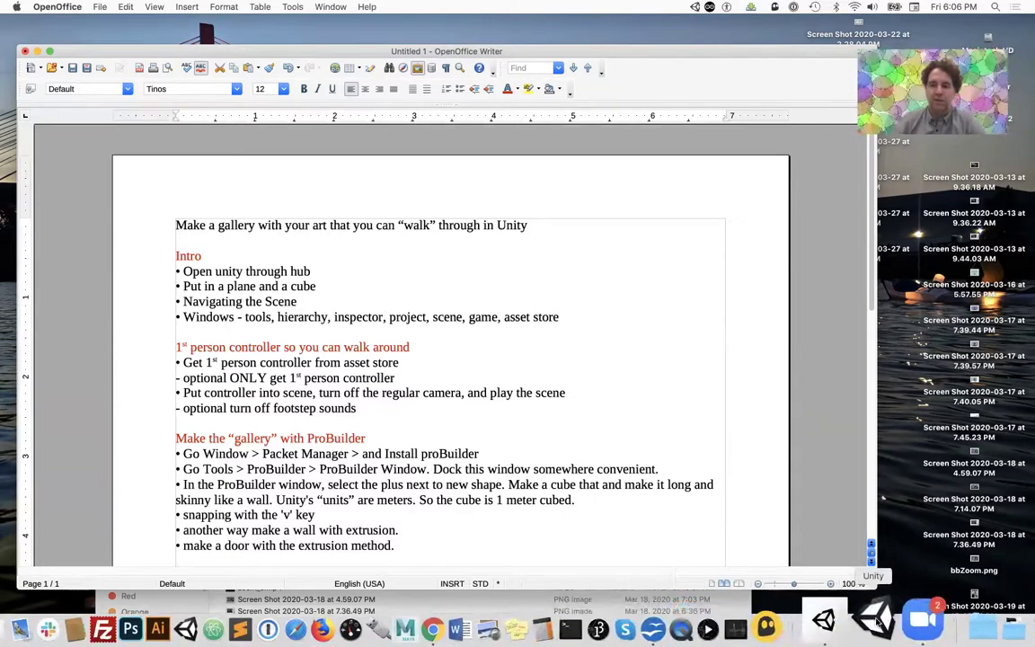
pyautogui.click(876, 620)
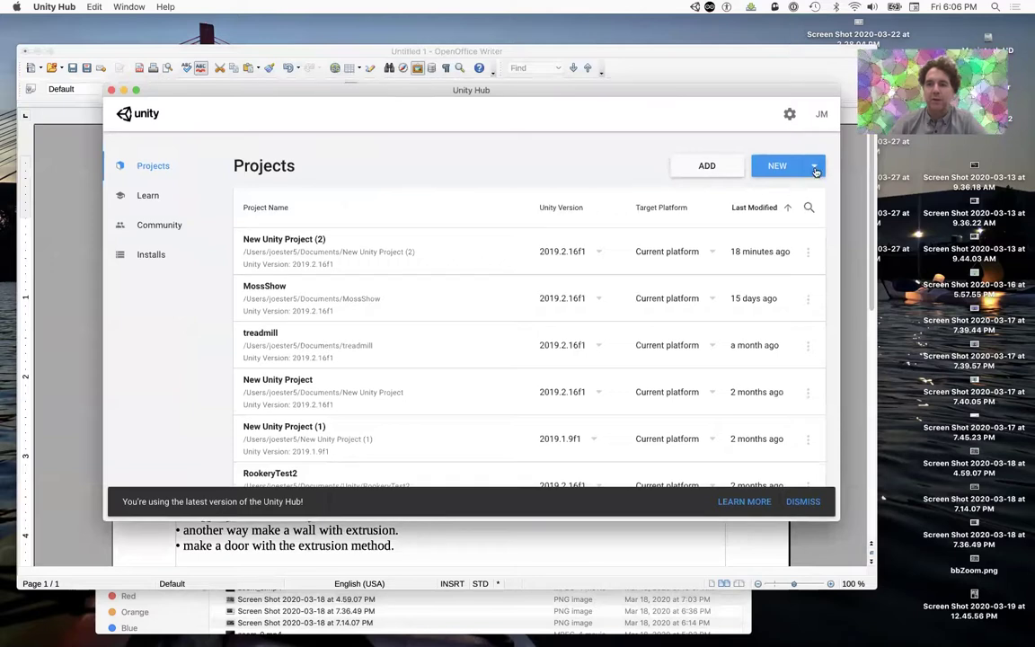
pyautogui.click(816, 171)
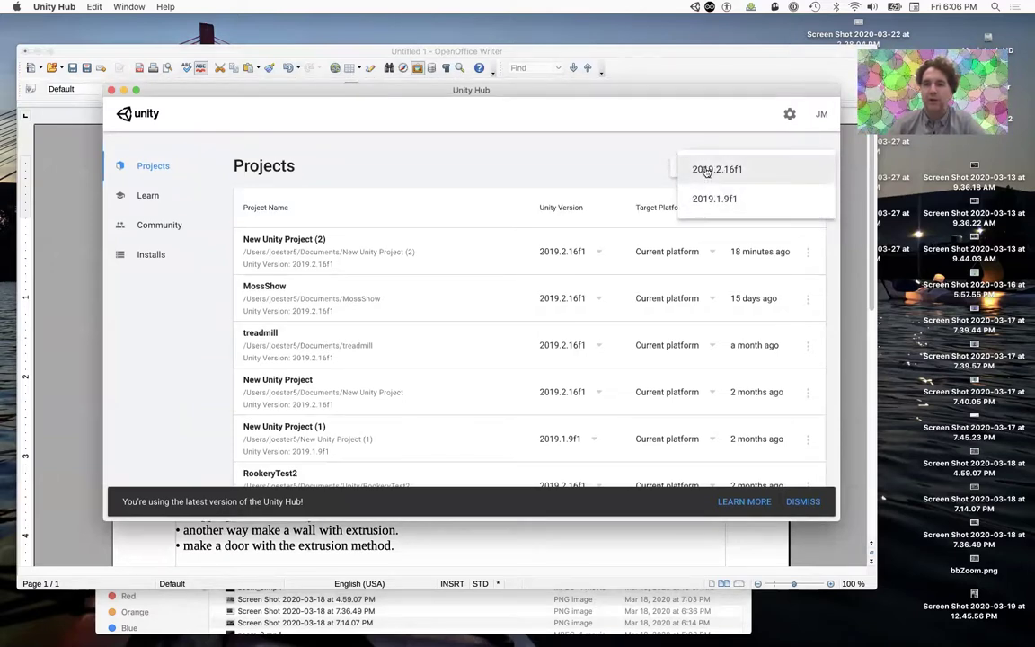
pyautogui.click(715, 170)
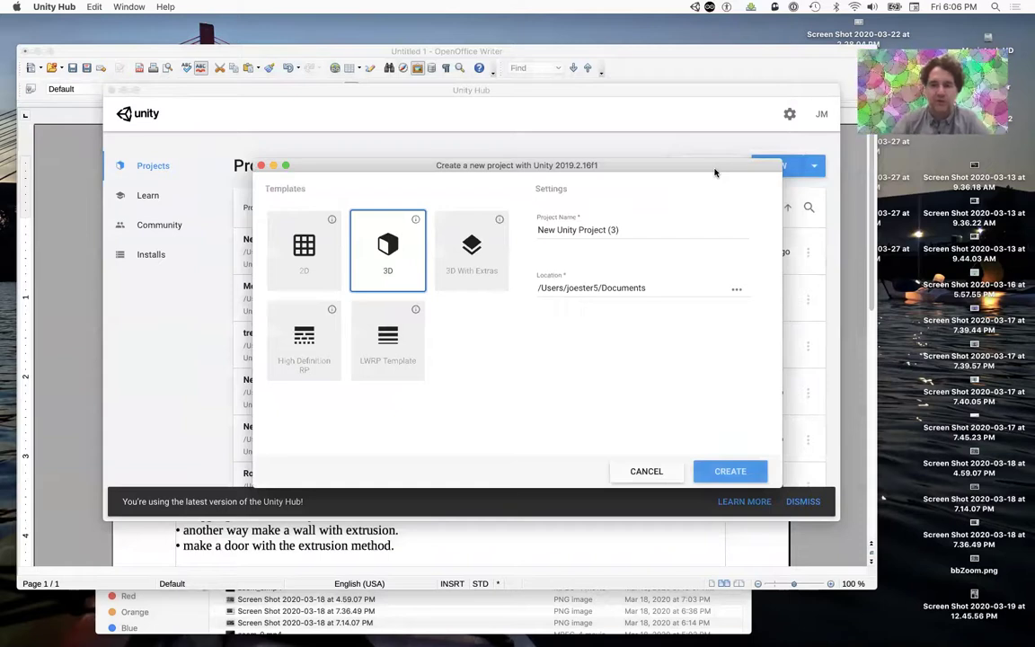
pyautogui.moveTo(623, 231); pyautogui.dragTo(527, 233)
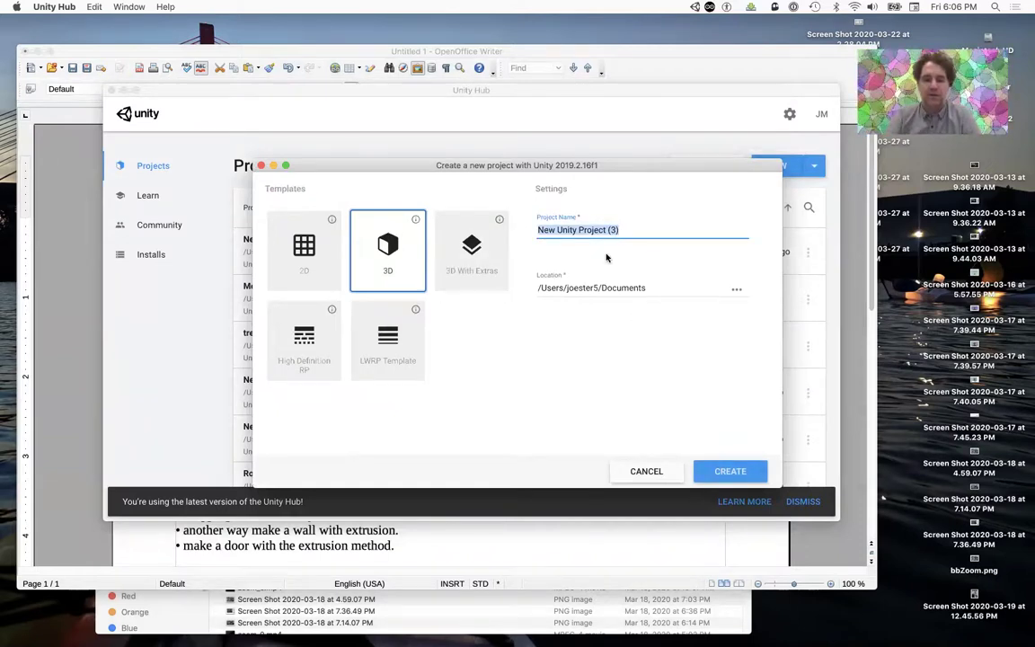
pyautogui.write('Gallery')
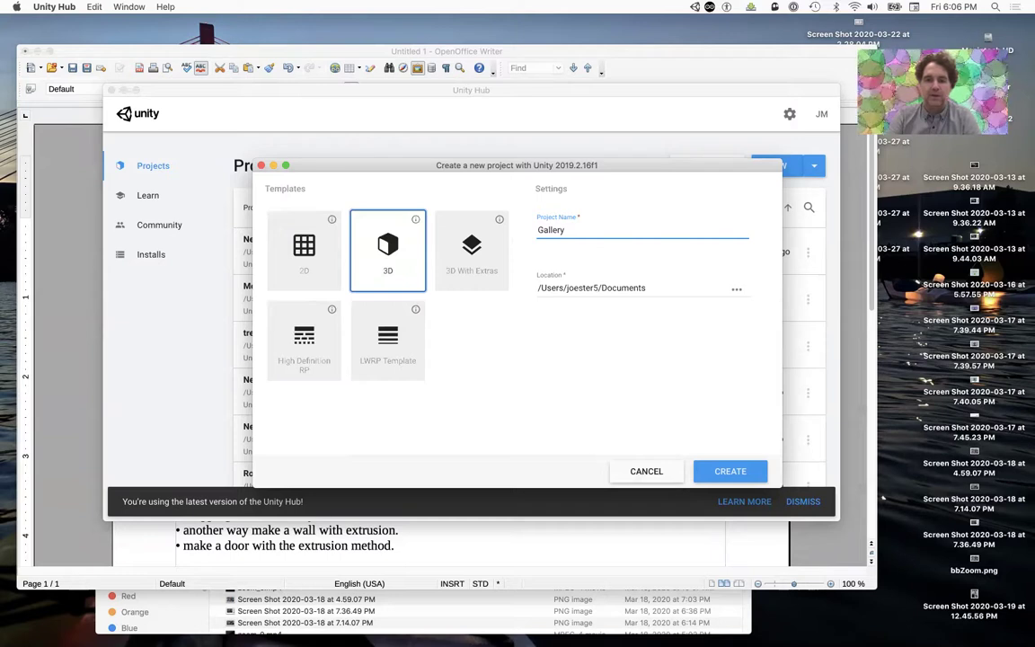
pyautogui.write('Walkthrough')
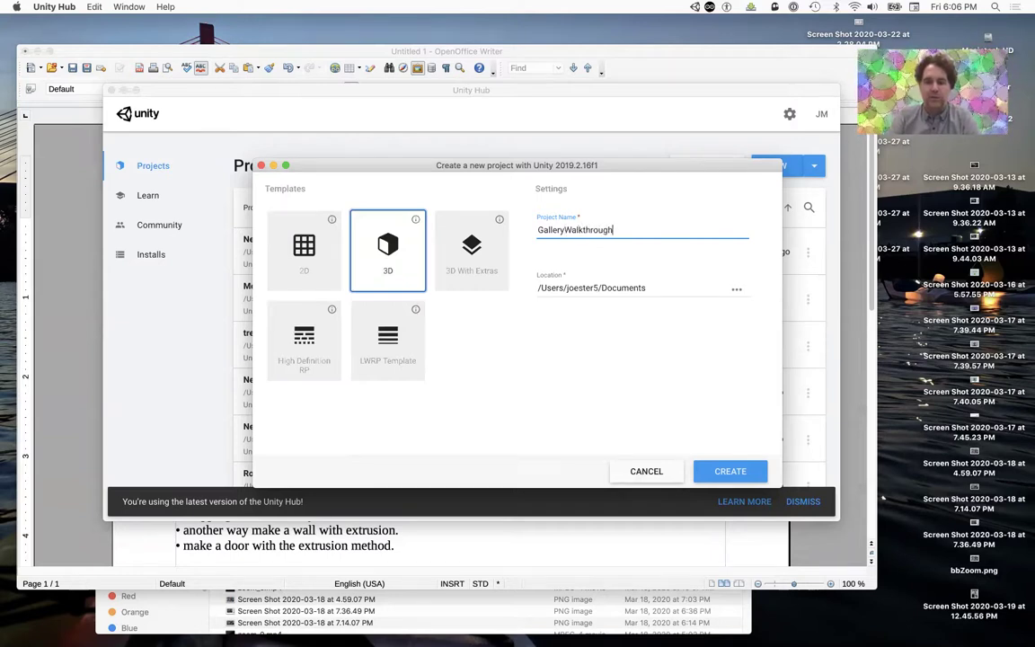
pyautogui.click(732, 472)
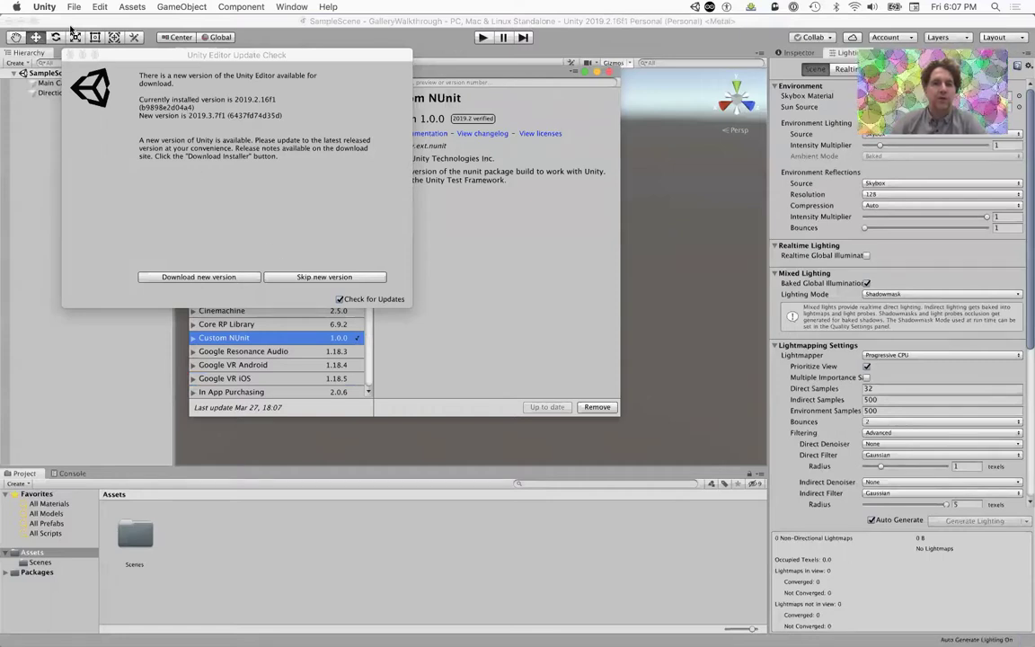
# Step: Close the editor update notice and the package window, and show the Inspector instead of the Lighting settings
pyautogui.click(70, 55)
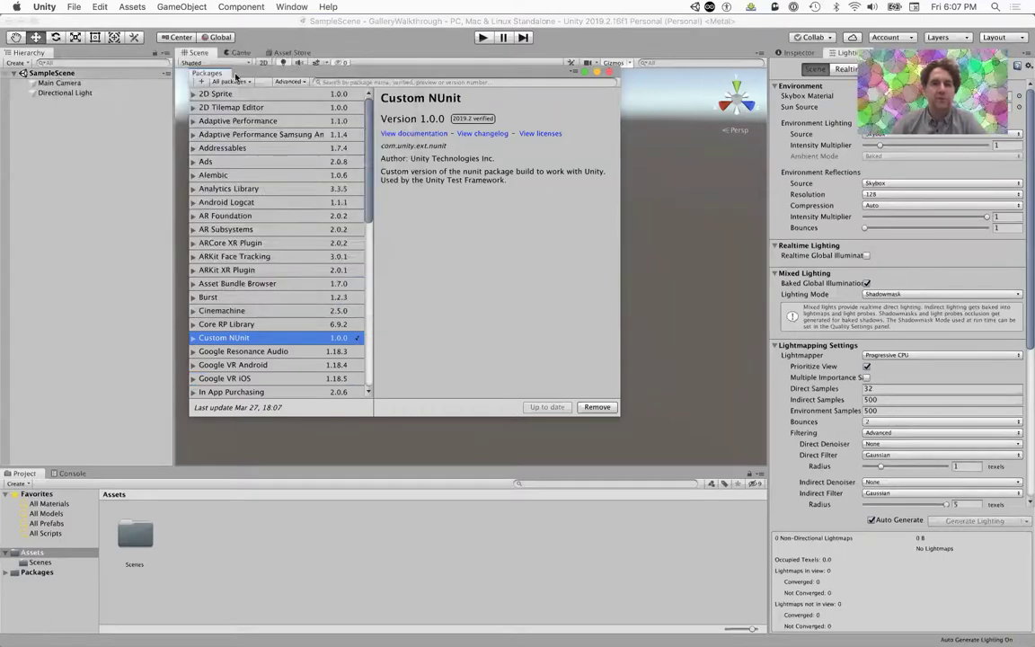
pyautogui.click(610, 74)
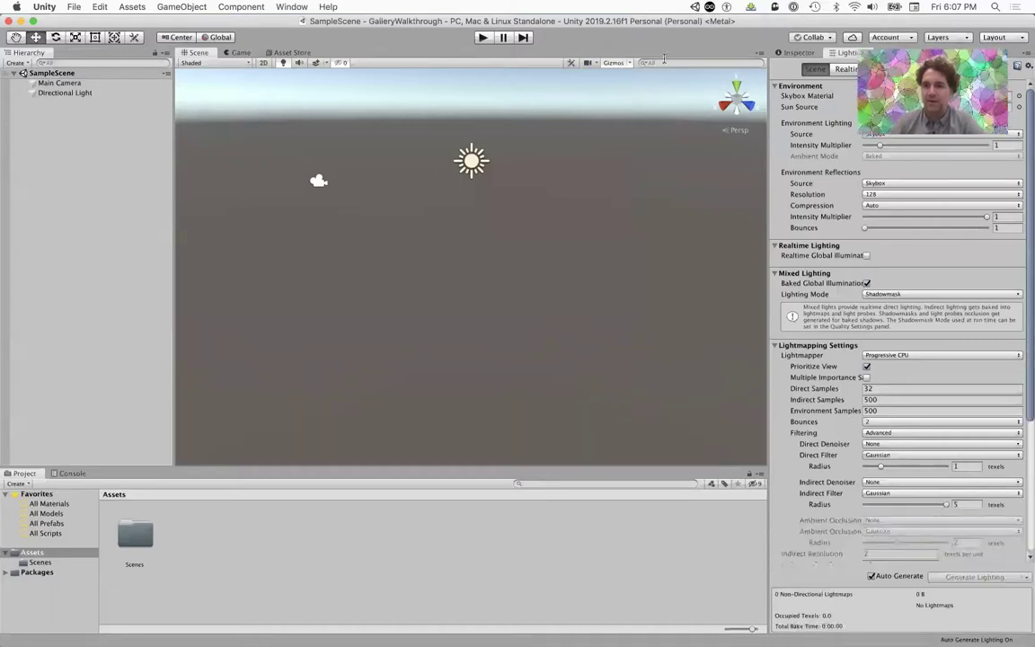
pyautogui.click(806, 54)
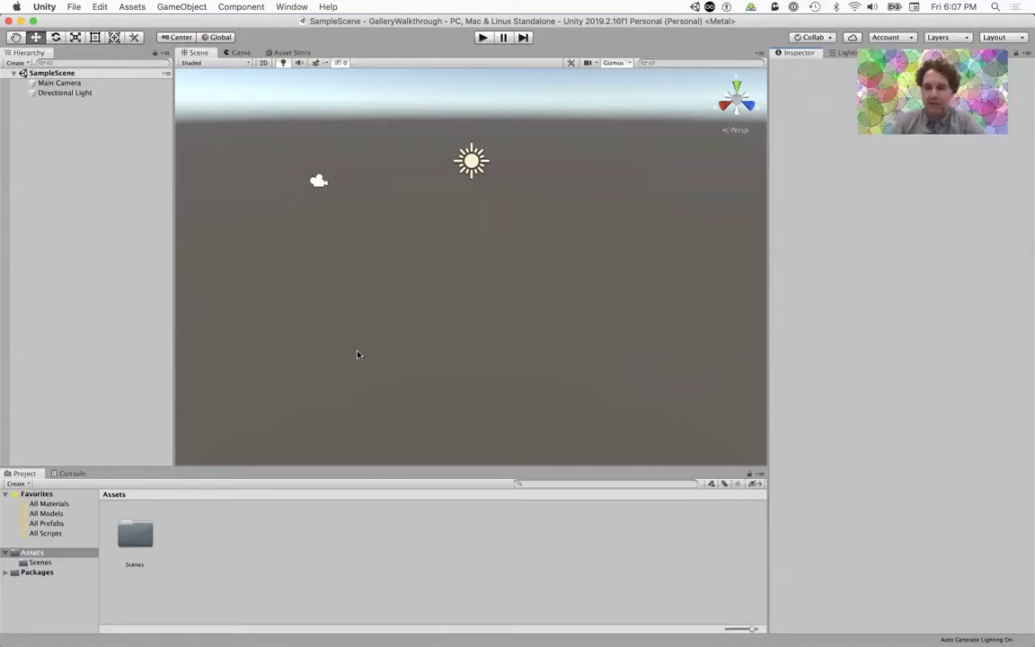
# Step: Add a 3D plane and a 3D cube to the sample scene
pyautogui.click(177, 6)
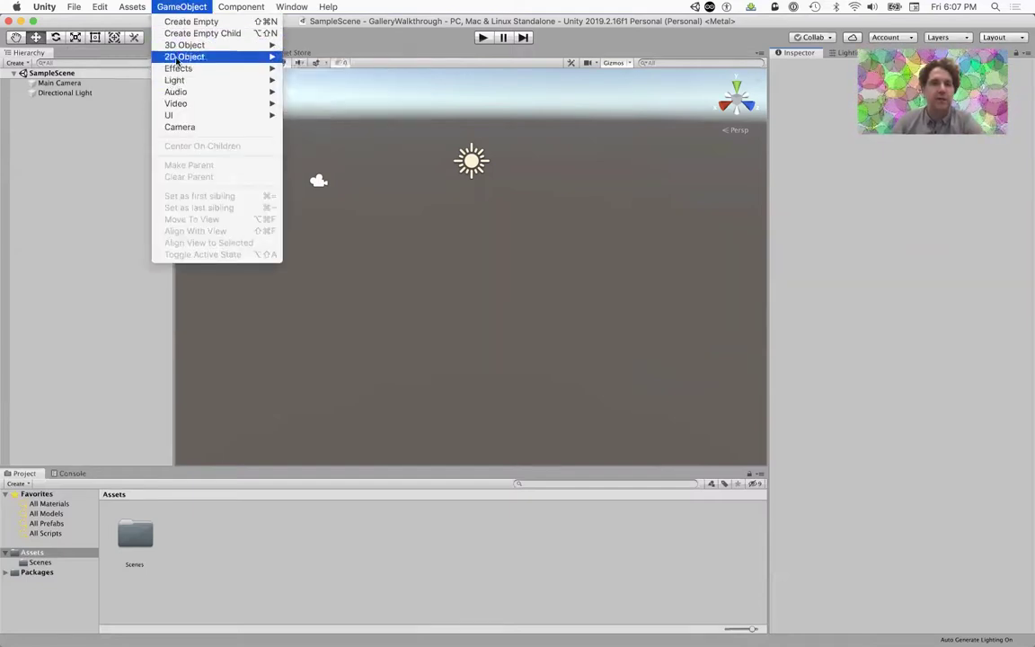
pyautogui.moveTo(185, 44)
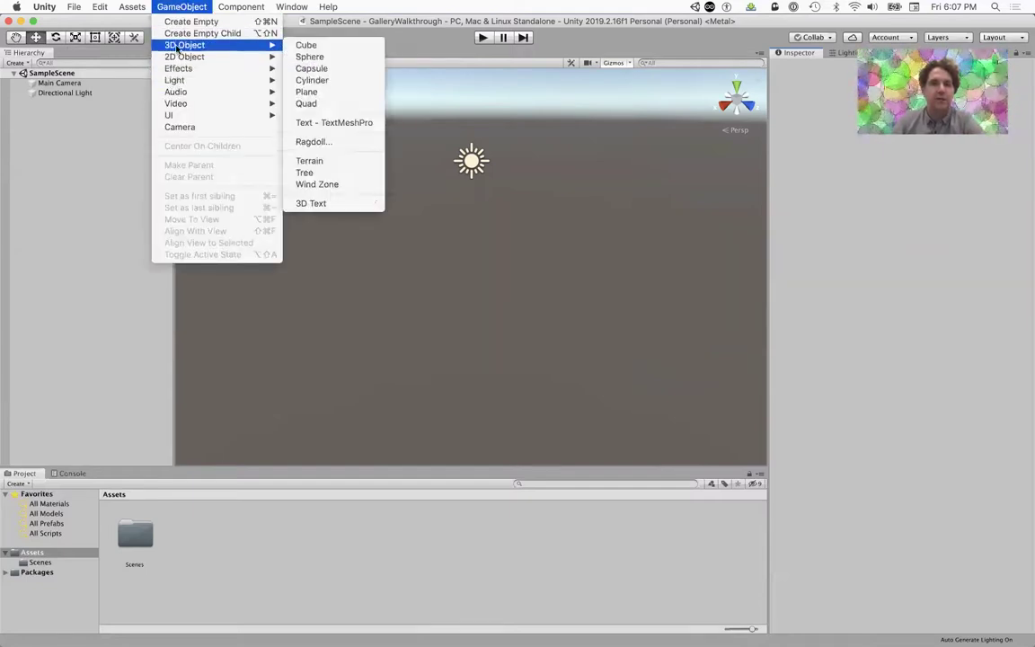
pyautogui.click(307, 93)
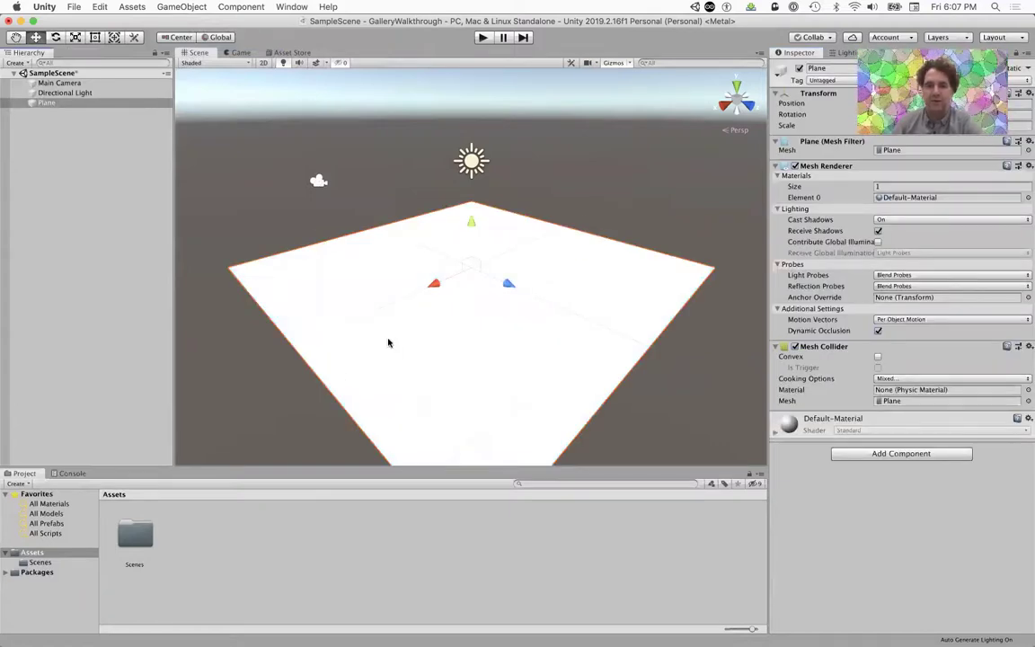
pyautogui.click(156, 7)
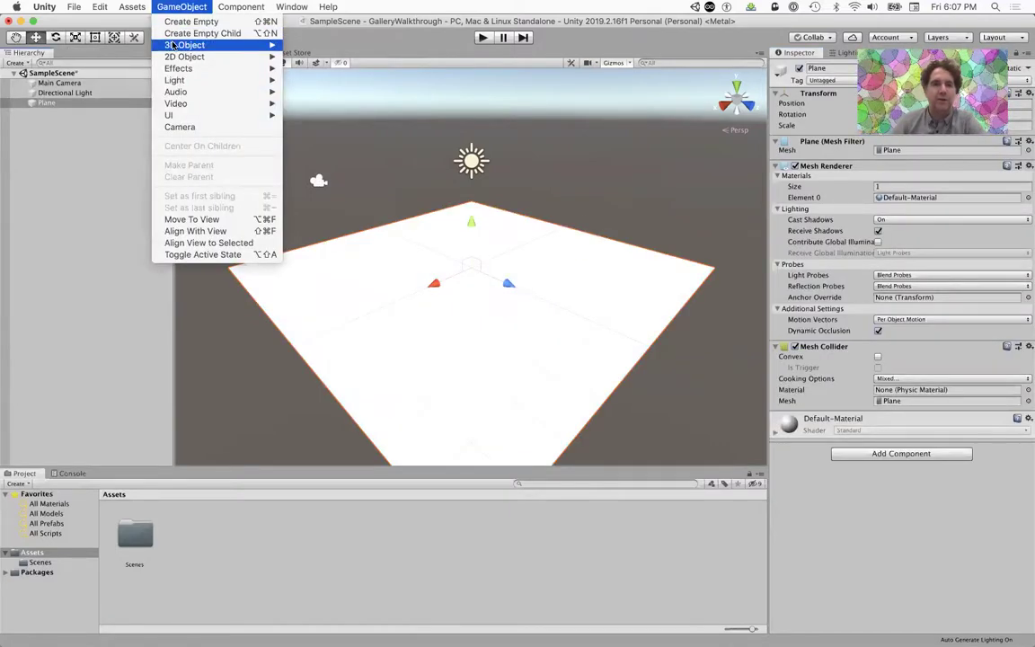
pyautogui.moveTo(179, 45)
pyautogui.click(306, 45)
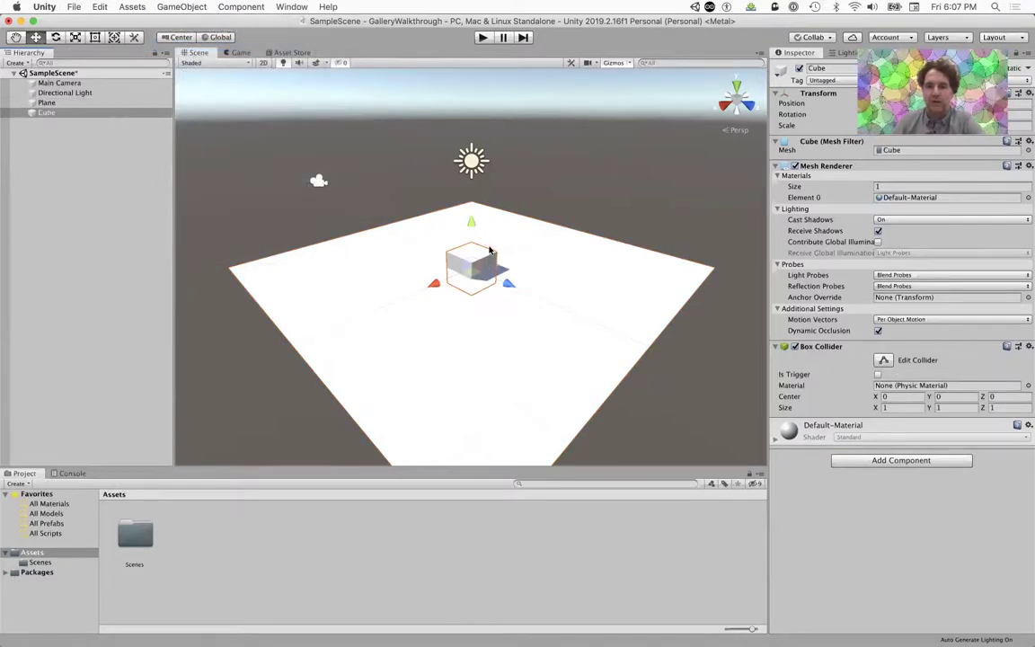
# Step: Move the cube along all three axes so it floats just above the plane, at about X -0.46, Y 0.91, Z 0.26
pyautogui.moveTo(471, 224); pyautogui.dragTo(470, 176)
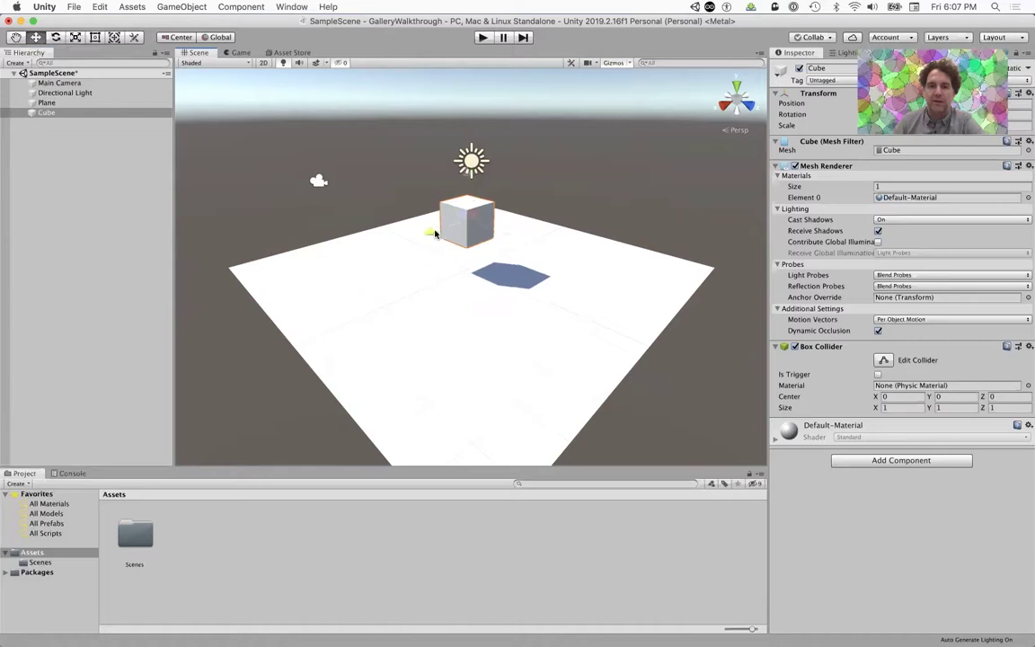
pyautogui.moveTo(435, 234); pyautogui.dragTo(377, 253)
pyautogui.moveTo(443, 253); pyautogui.dragTo(500, 274)
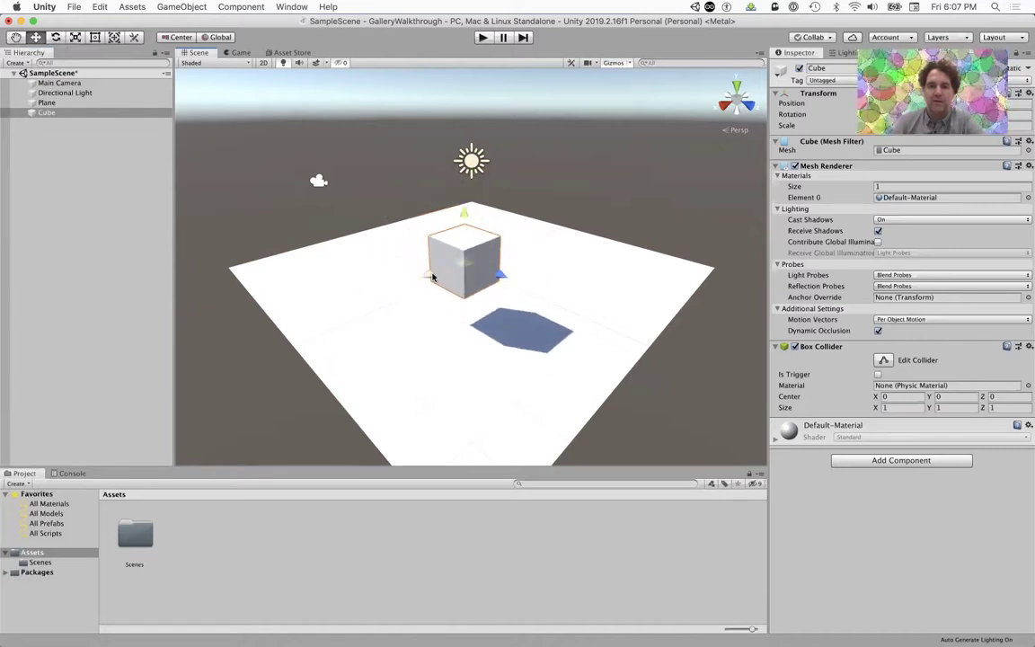
pyautogui.moveTo(434, 276); pyautogui.dragTo(496, 248)
pyautogui.moveTo(566, 244); pyautogui.dragTo(526, 226)
pyautogui.moveTo(499, 174); pyautogui.dragTo(497, 192)
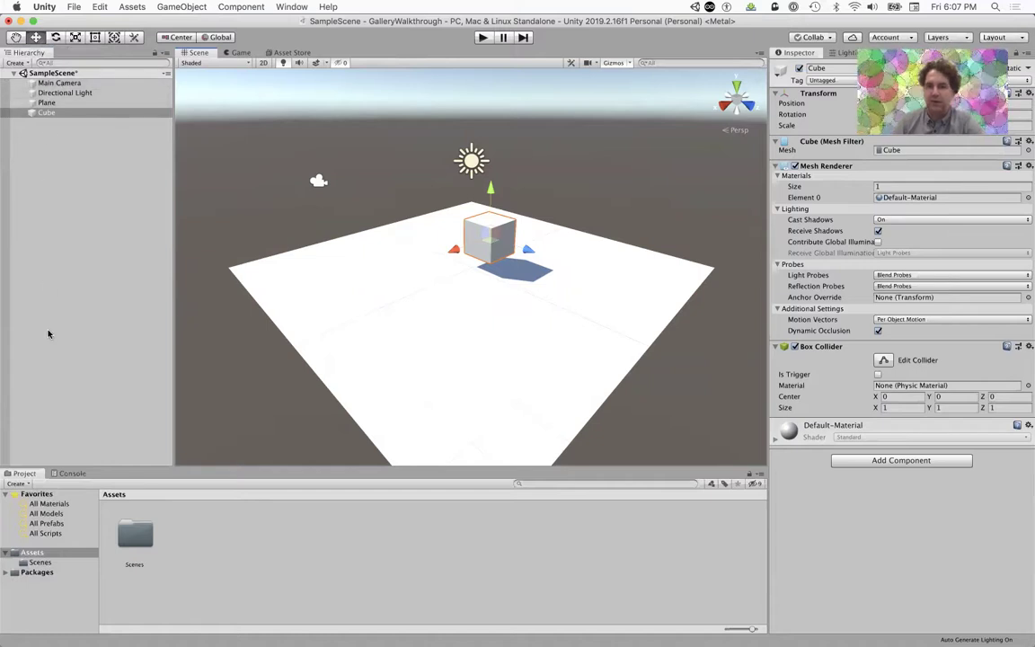
# Step: Select the plane through the object list and nudge it slightly in the scene
pyautogui.click(43, 114)
pyautogui.click(50, 94)
pyautogui.click(48, 102)
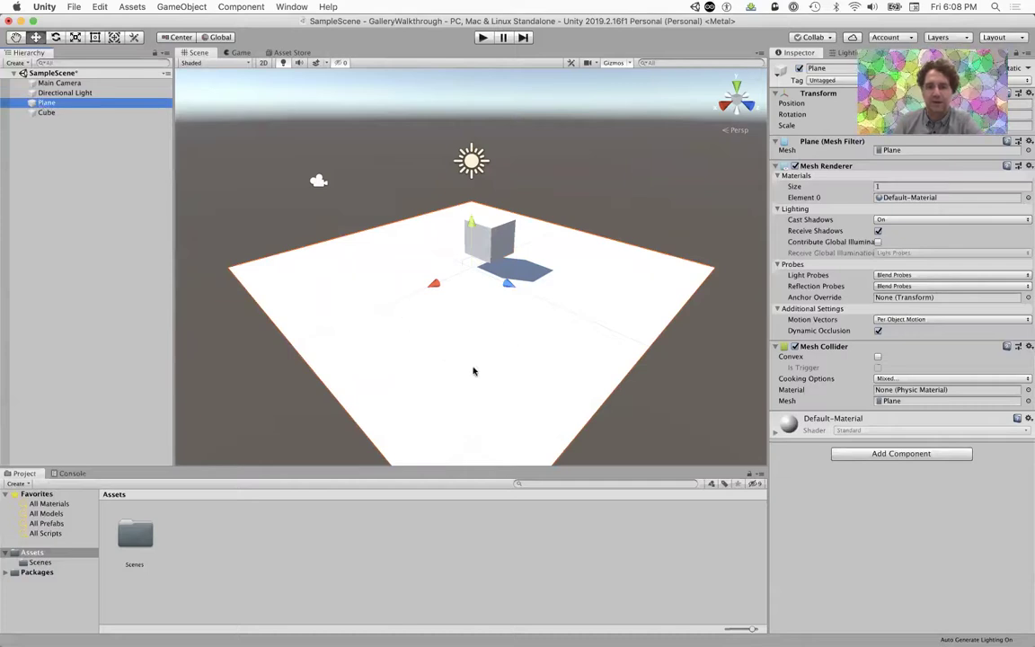
pyautogui.moveTo(502, 283)
pyautogui.mouseDown()
pyautogui.moveTo(530, 293)
pyautogui.moveTo(501, 277)
pyautogui.mouseUp()
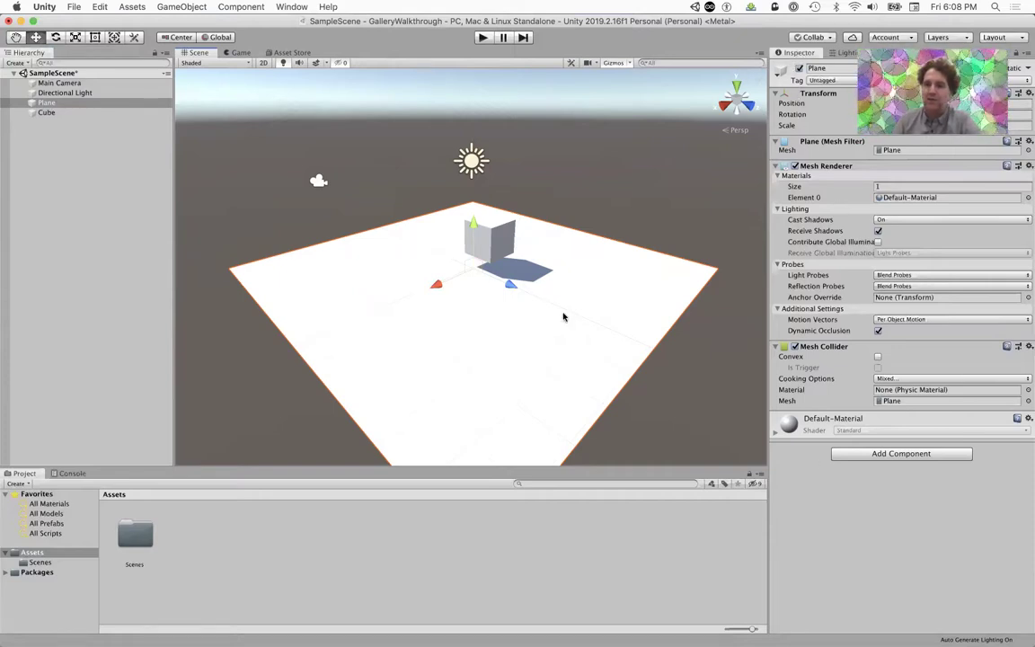
# Step: Select the cube, check its name field, and move it along the X axis to about 0.36
pyautogui.click(481, 236)
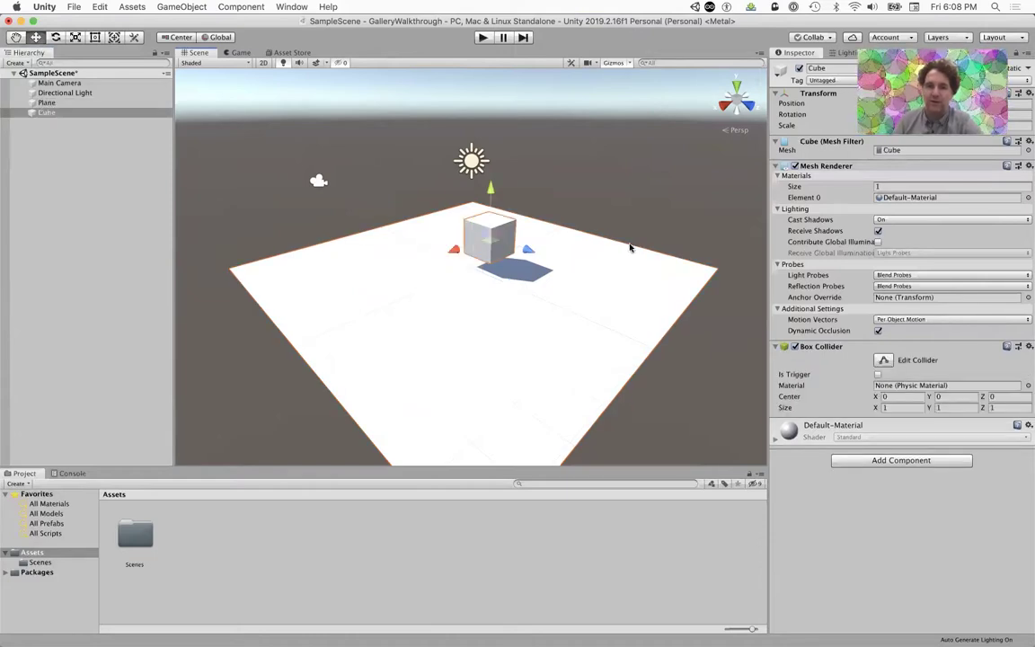
pyautogui.doubleClick(817, 69)
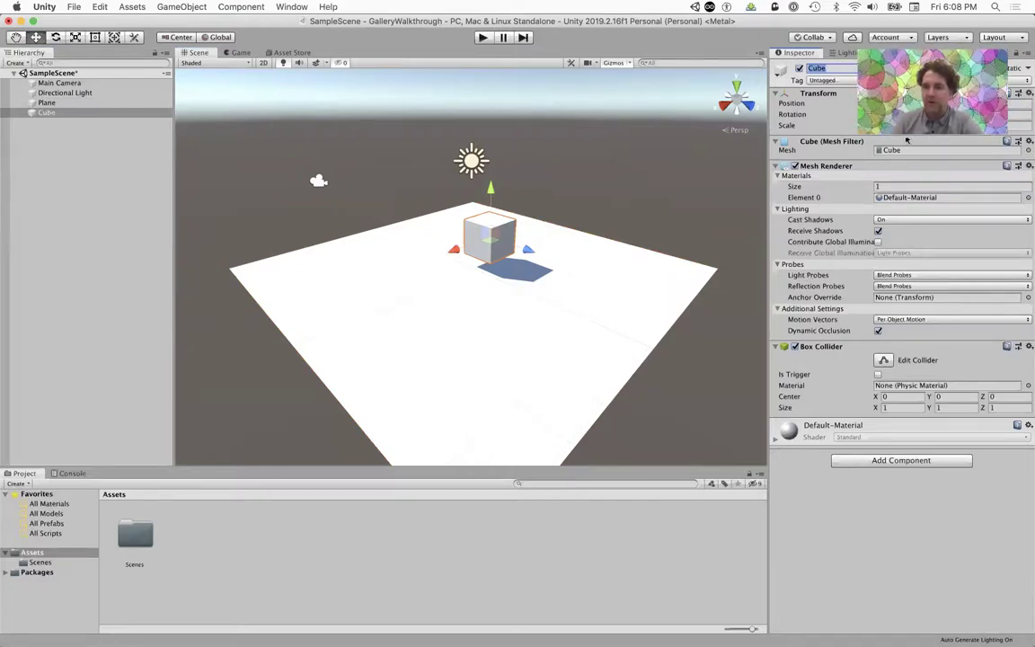
pyautogui.click(844, 70)
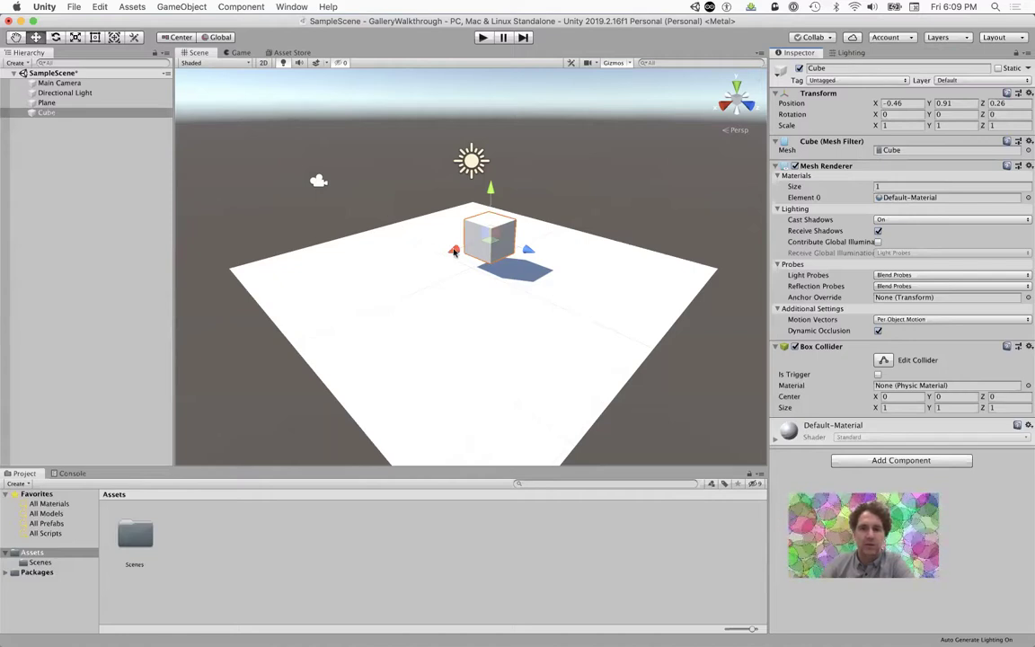
pyautogui.moveTo(454, 252)
pyautogui.mouseDown()
pyautogui.moveTo(438, 257)
pyautogui.moveTo(467, 260)
pyautogui.mouseUp()
# Step: Examine the cube and plane from different angles and distances by orbiting, panning and zooming the scene view
pyautogui.press('alt')
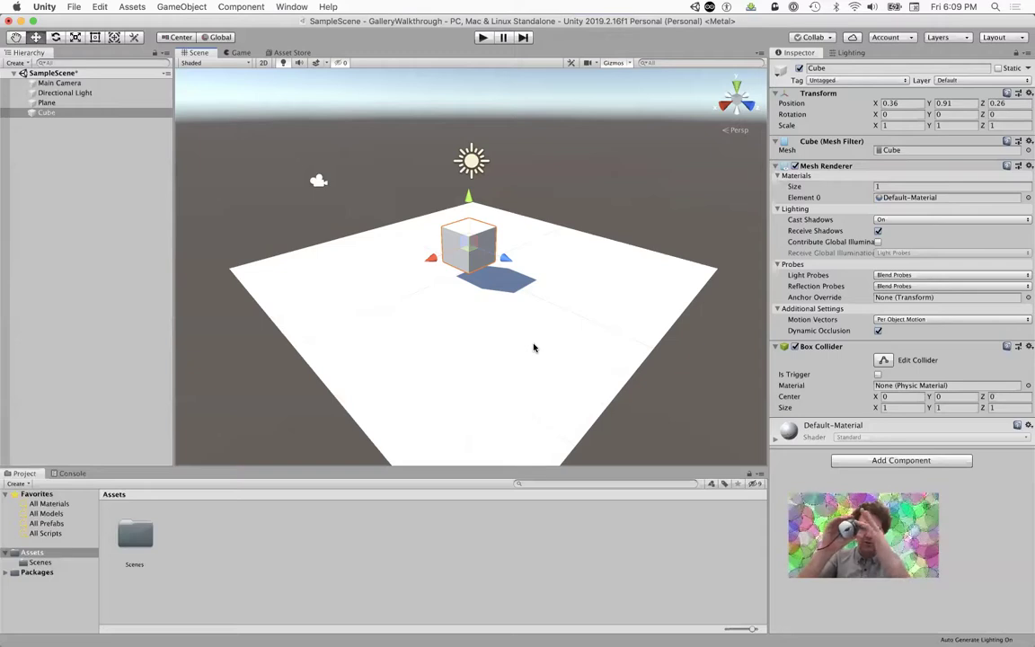
pyautogui.scroll(2, 534, 348)
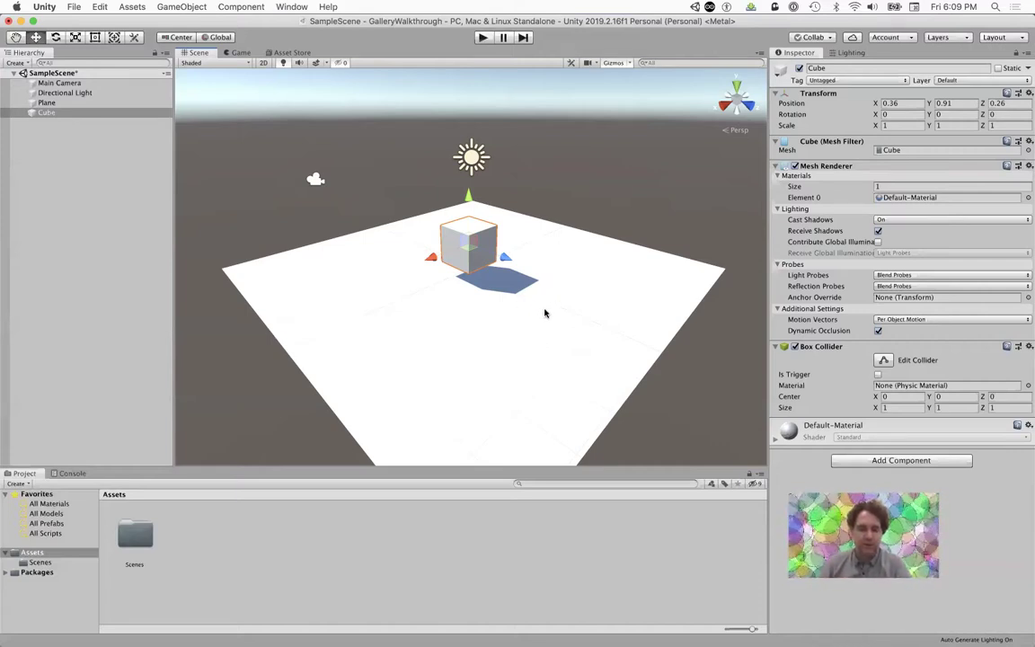
pyautogui.press('alt')
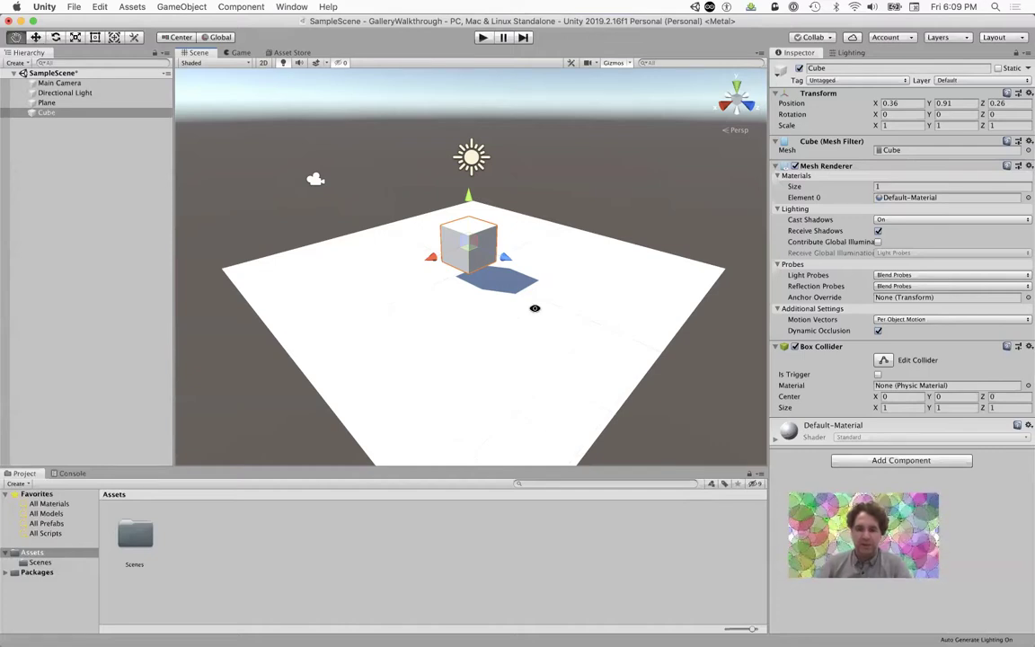
pyautogui.keyDown('alt'); pyautogui.moveTo(502, 392); pyautogui.dragTo(449, 317); pyautogui.keyUp('alt')
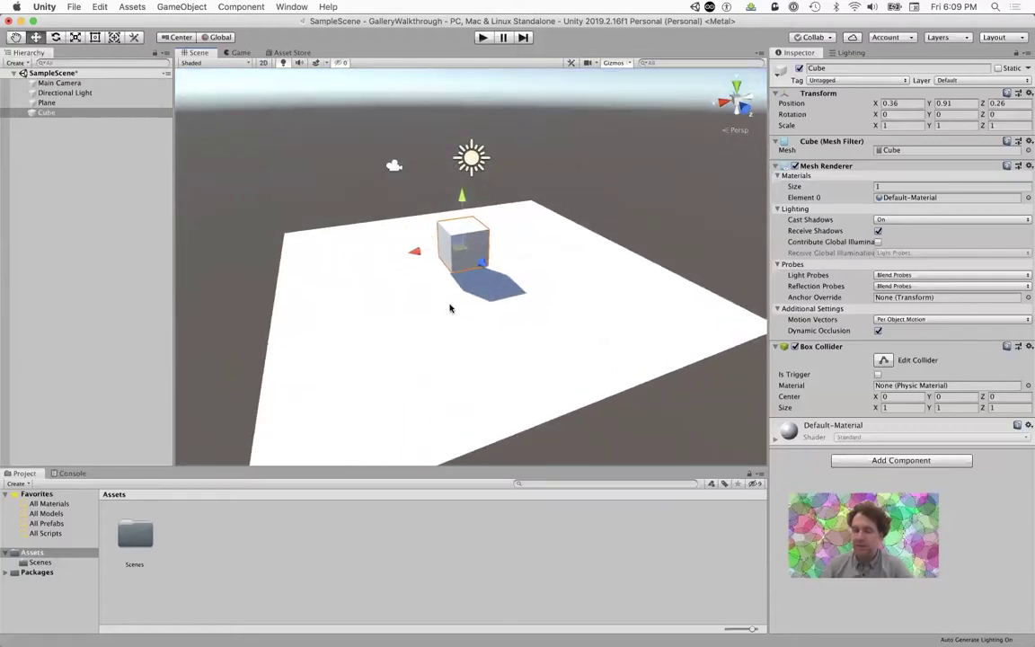
pyautogui.moveTo(514, 295); pyautogui.dragTo(563, 326, button='middle')
pyautogui.keyDown('alt'); pyautogui.moveTo(563, 327); pyautogui.dragTo(550, 317); pyautogui.keyUp('alt')
pyautogui.keyDown('alt'); pyautogui.moveTo(550, 317); pyautogui.dragTo(573, 328, button='right'); pyautogui.keyUp('alt')
pyautogui.scroll(3, 573, 329)
pyautogui.scroll(-3, 573, 328)
pyautogui.scroll(5, 573, 328)
pyautogui.scroll(-5, 573, 328)
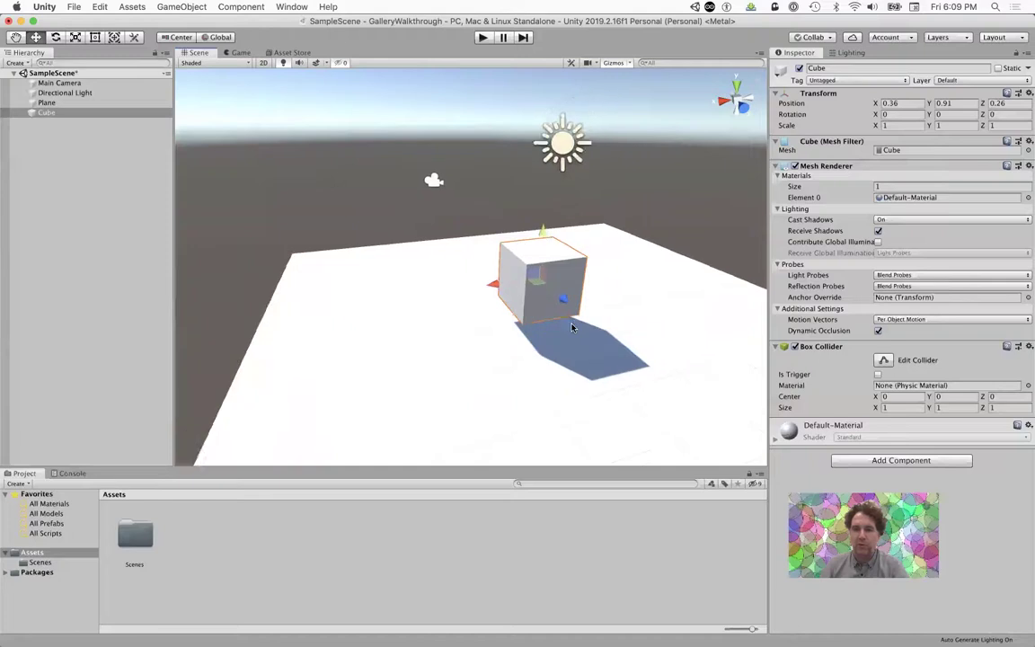
pyautogui.scroll(3, 572, 329)
pyautogui.scroll(-3, 571, 329)
pyautogui.keyDown('alt'); pyautogui.moveTo(621, 449); pyautogui.dragTo(578, 408, button='right'); pyautogui.keyUp('alt')
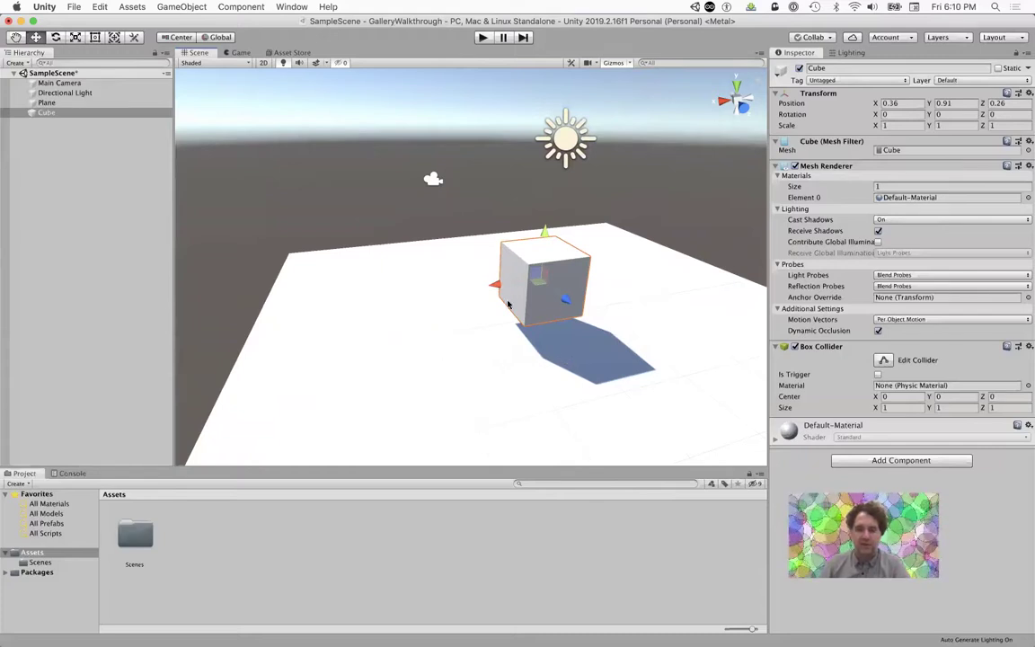
pyautogui.keyDown('alt'); pyautogui.moveTo(556, 337); pyautogui.dragTo(539, 351); pyautogui.keyUp('alt')
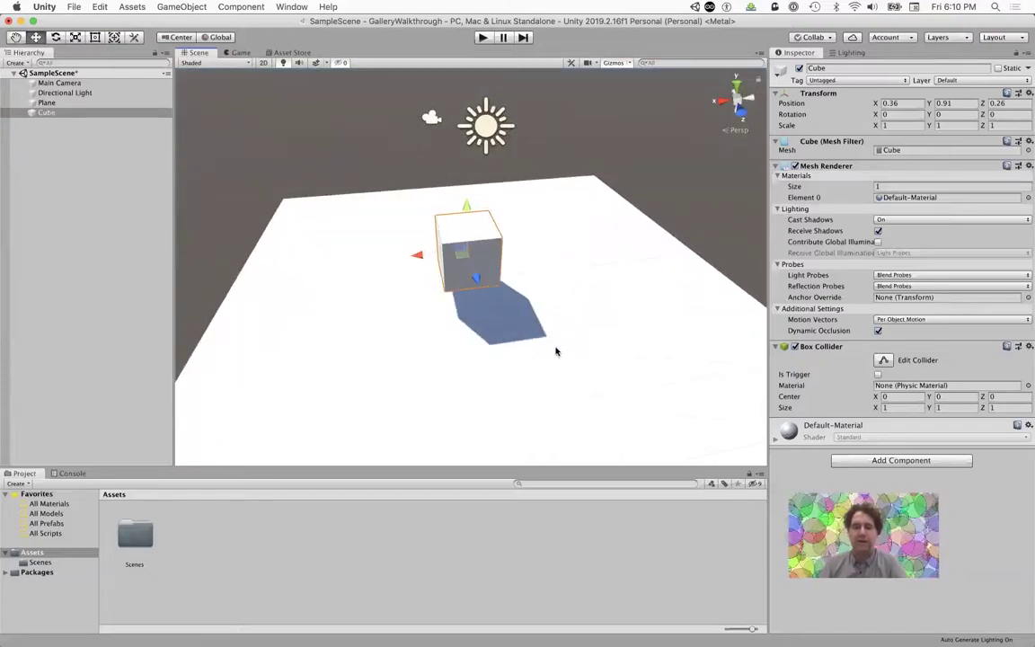
# Step: Explore the scene around the cube in fly-through mode, turning the view and moving forward, sideways and vertically
pyautogui.keyDown('alt'); pyautogui.moveTo(556, 351); pyautogui.dragTo(515, 302); pyautogui.keyUp('alt')
pyautogui.press('q')
pyautogui.press('q')
pyautogui.press('w')
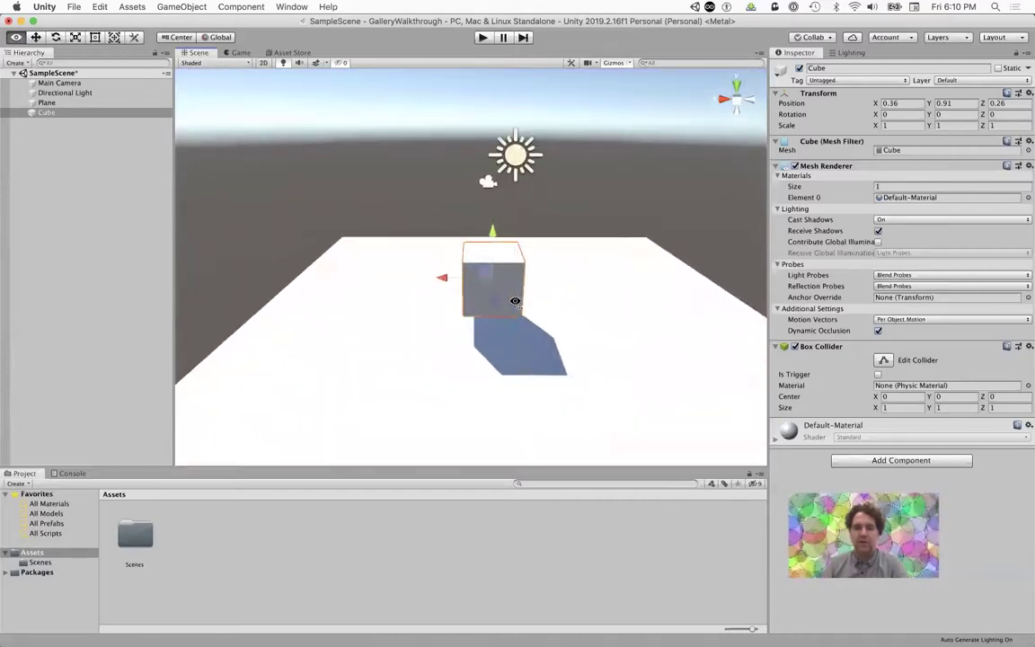
pyautogui.press('e')
pyautogui.press('q')
pyautogui.moveTo(515, 302); pyautogui.dragTo(610, 306, button='right')
pyautogui.press('a')
pyautogui.press('d')
pyautogui.press('a')
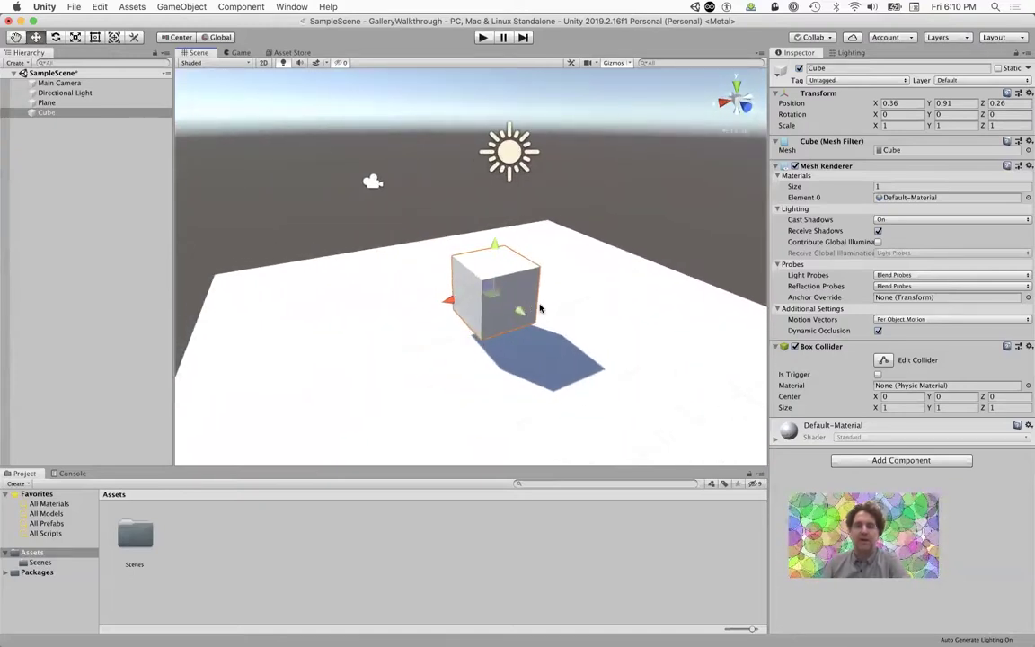
# Step: Select the plane for an overview of the scene, and frame the cube as the focus for orbiting
pyautogui.click(43, 102)
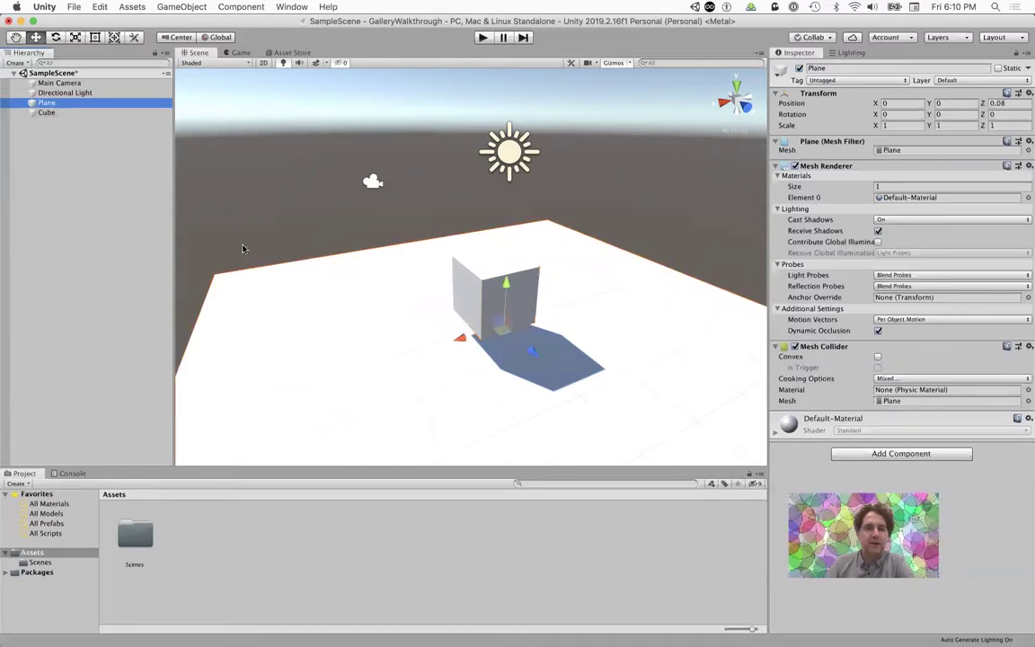
pyautogui.scroll(-10, 328, 272)
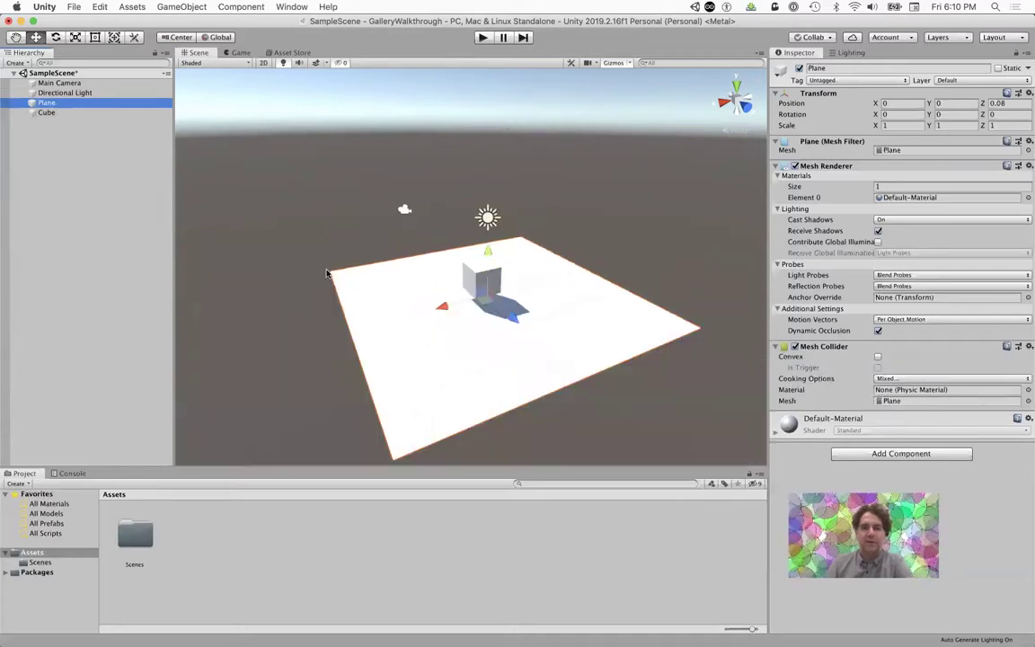
pyautogui.click(44, 113)
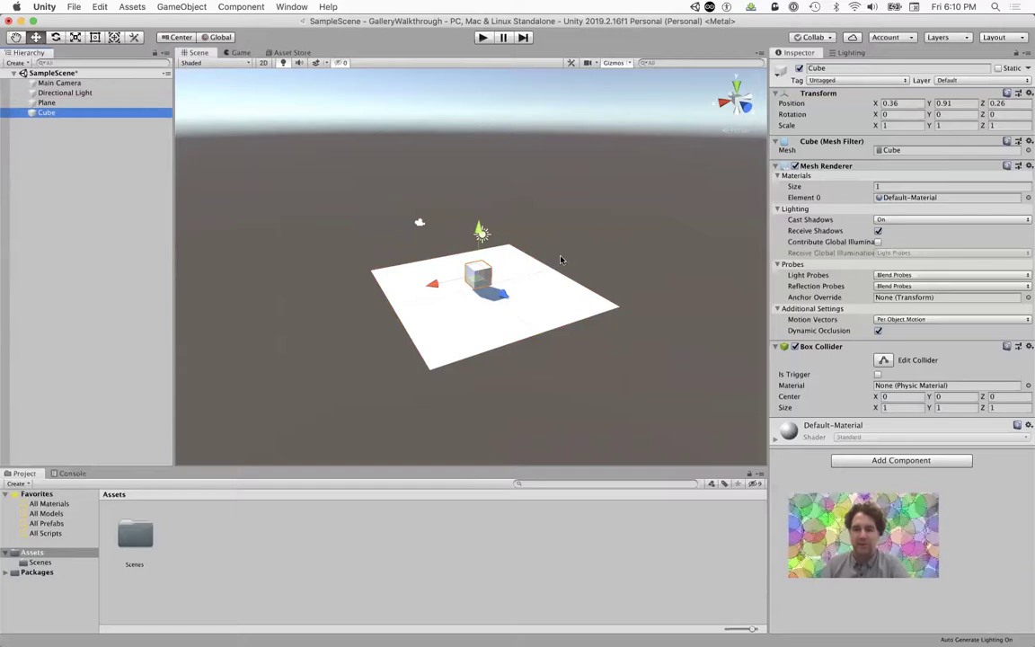
pyautogui.press('f')
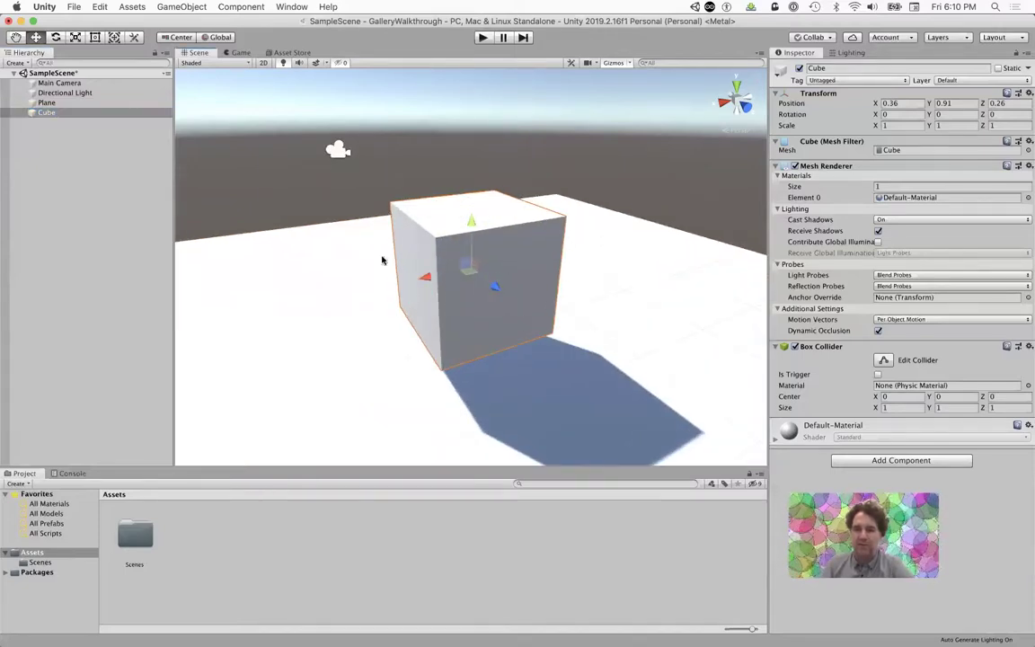
pyautogui.keyDown('alt'); pyautogui.moveTo(555, 295); pyautogui.dragTo(587, 301); pyautogui.keyUp('alt')
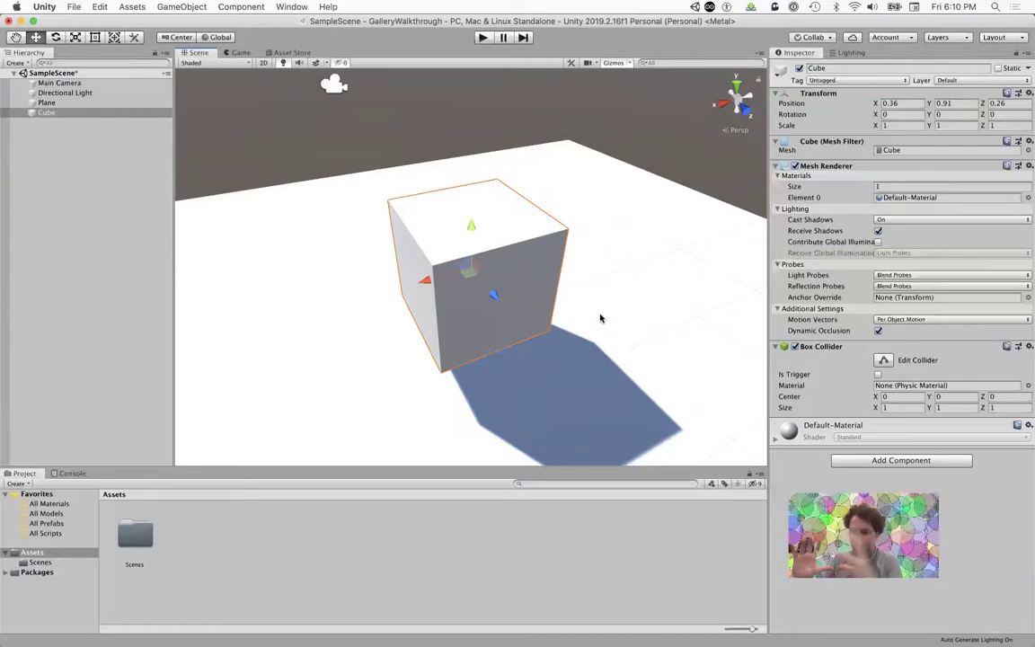
pyautogui.scroll(-5, 555, 306)
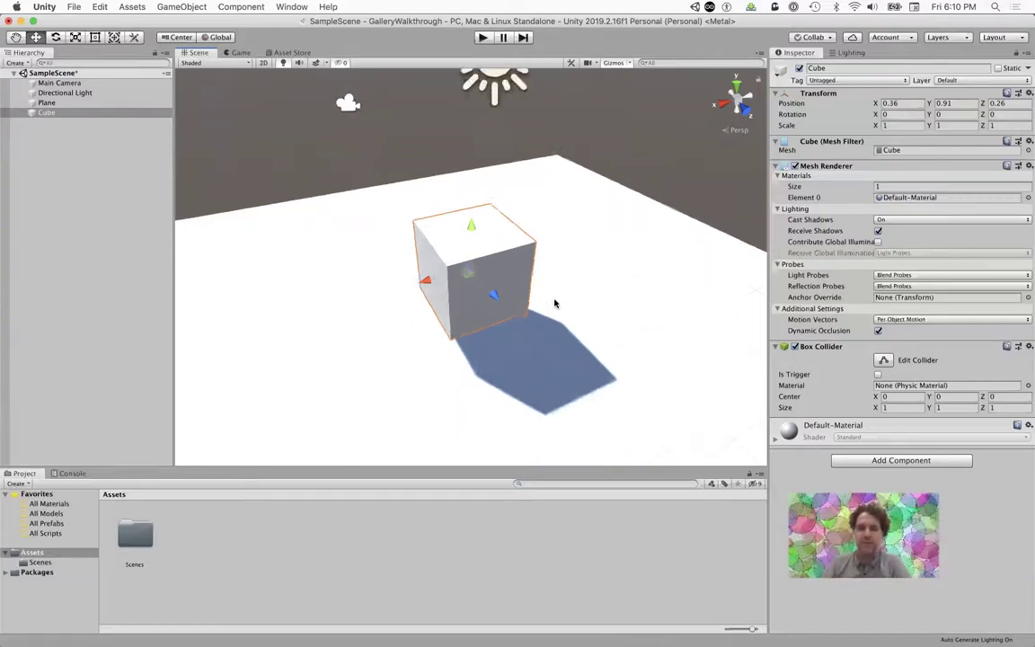
pyautogui.keyDown('alt'); pyautogui.moveTo(578, 360); pyautogui.dragTo(600, 321); pyautogui.keyUp('alt')
# Step: Switch to the OpenOffice Writer outline, read the Intro item listing the windows and tools, and return to Unity
pyautogui.press('super+Tab')
pyautogui.press('super+Tab')
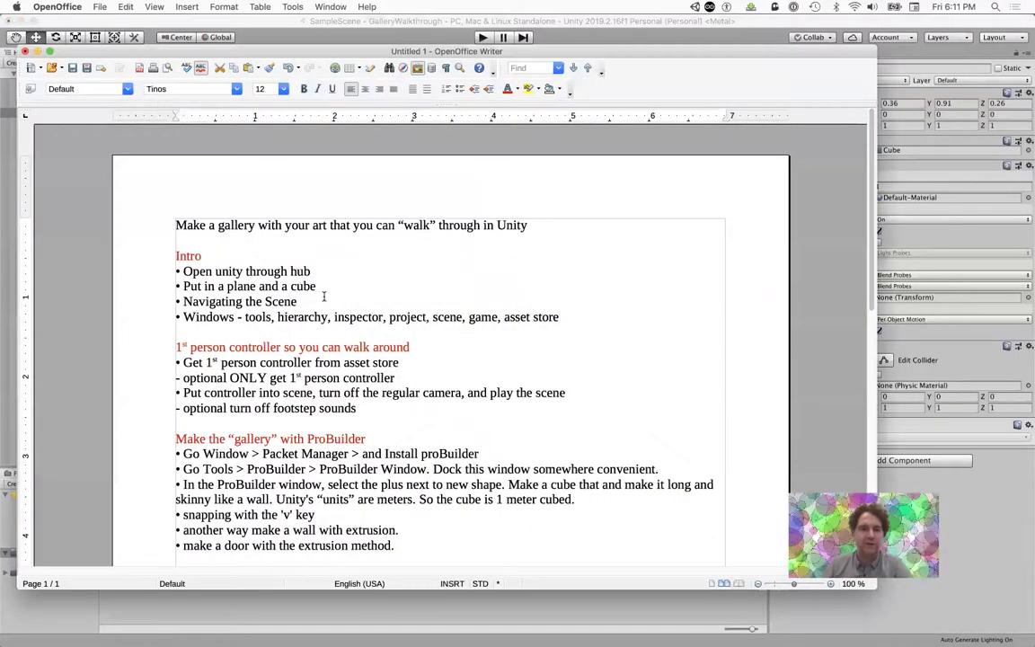
pyautogui.moveTo(593, 316); pyautogui.dragTo(202, 317)
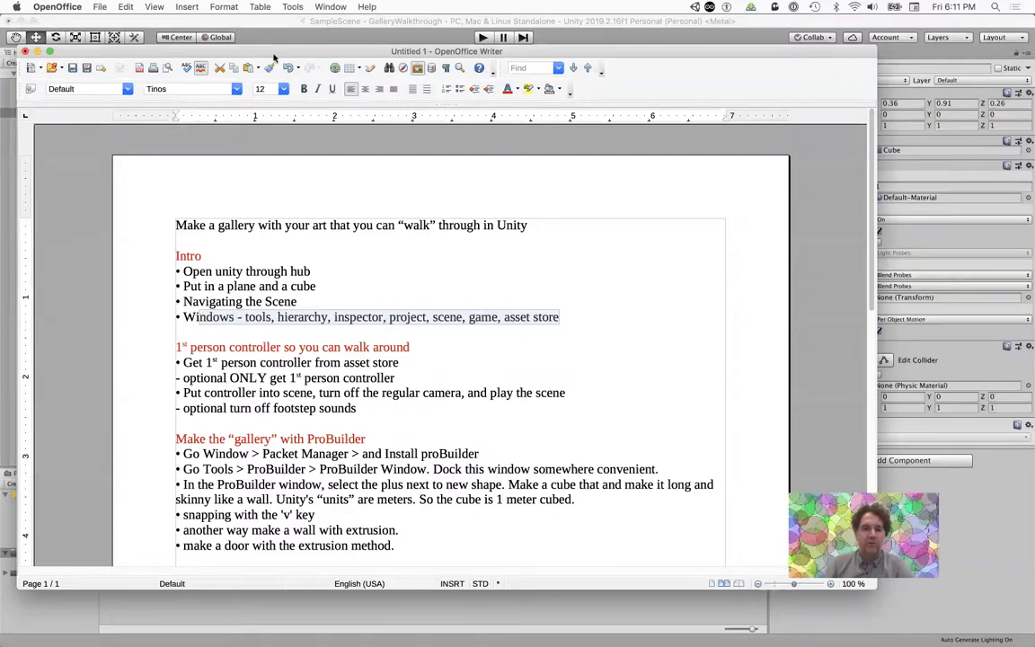
pyautogui.doubleClick(258, 317)
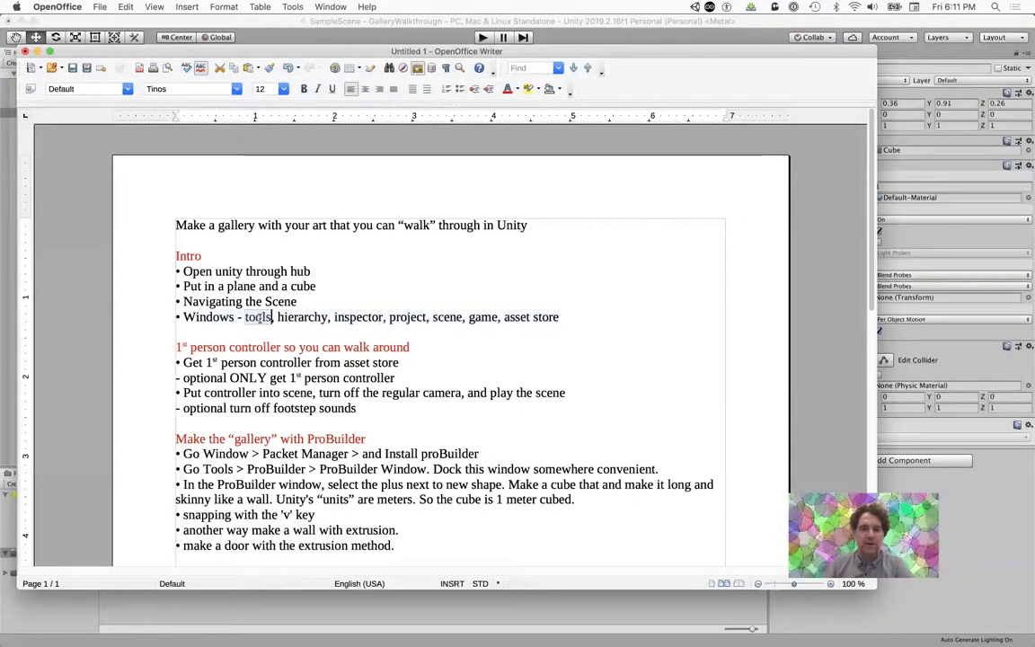
pyautogui.click(257, 42)
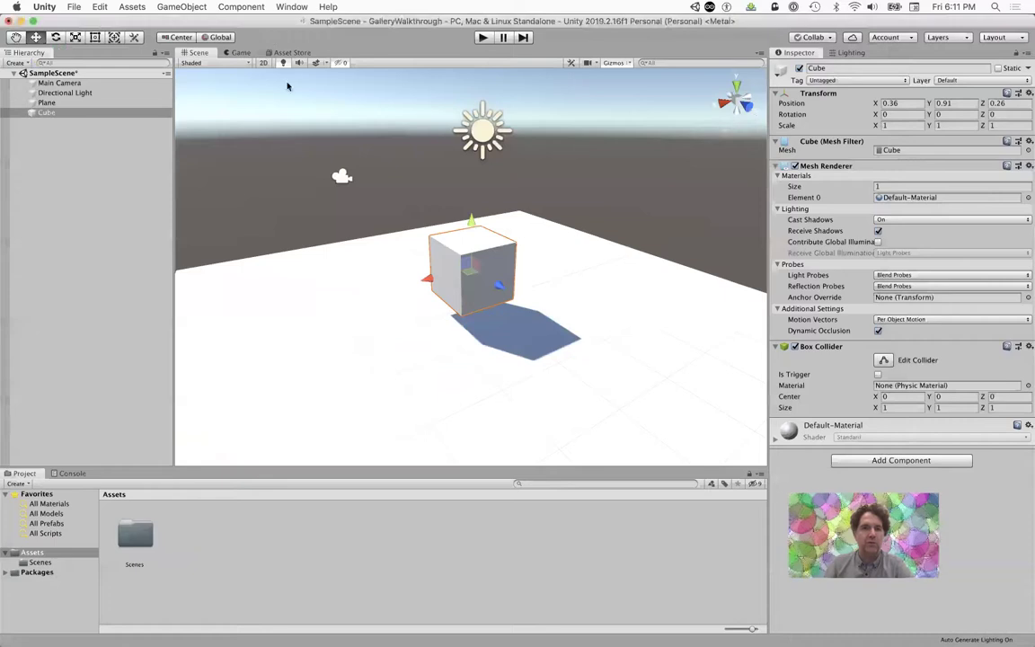
# Step: Move the cube to about X 0.88, Z -0.07 and set its Y rotation to 45
pyautogui.moveTo(455, 267); pyautogui.dragTo(387, 260)
pyautogui.click(55, 37)
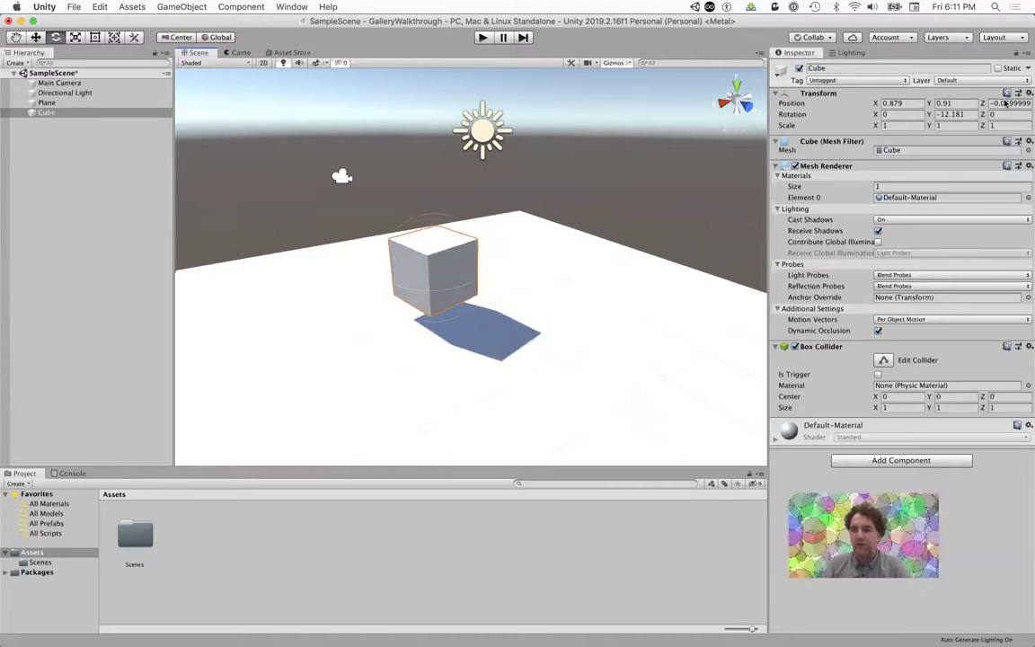
pyautogui.moveTo(929, 115); pyautogui.dragTo(869, 143)
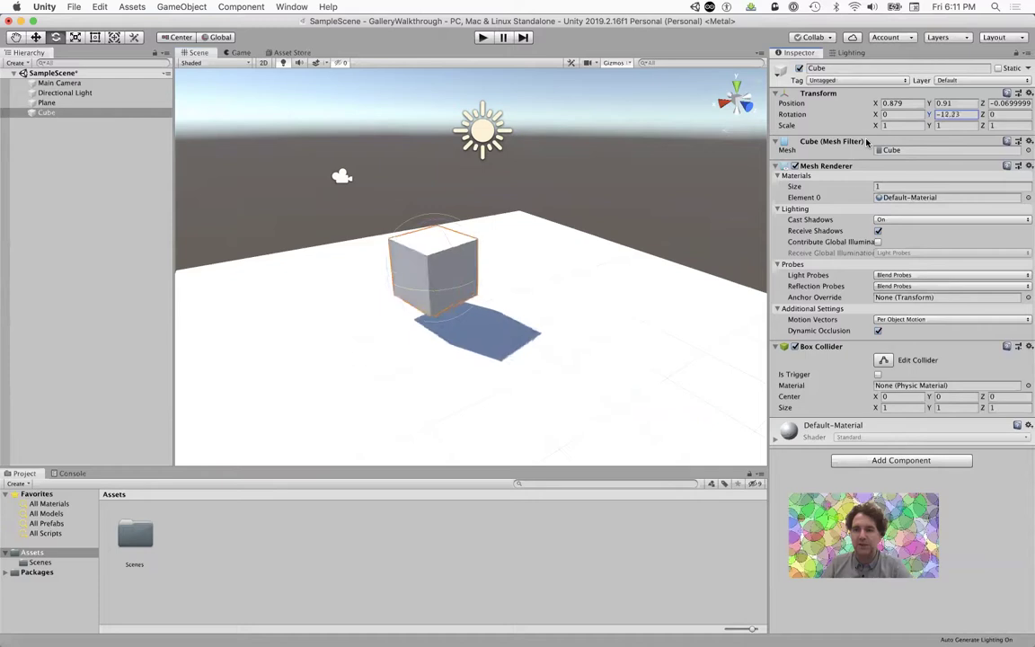
pyautogui.click(958, 118)
pyautogui.write('45')
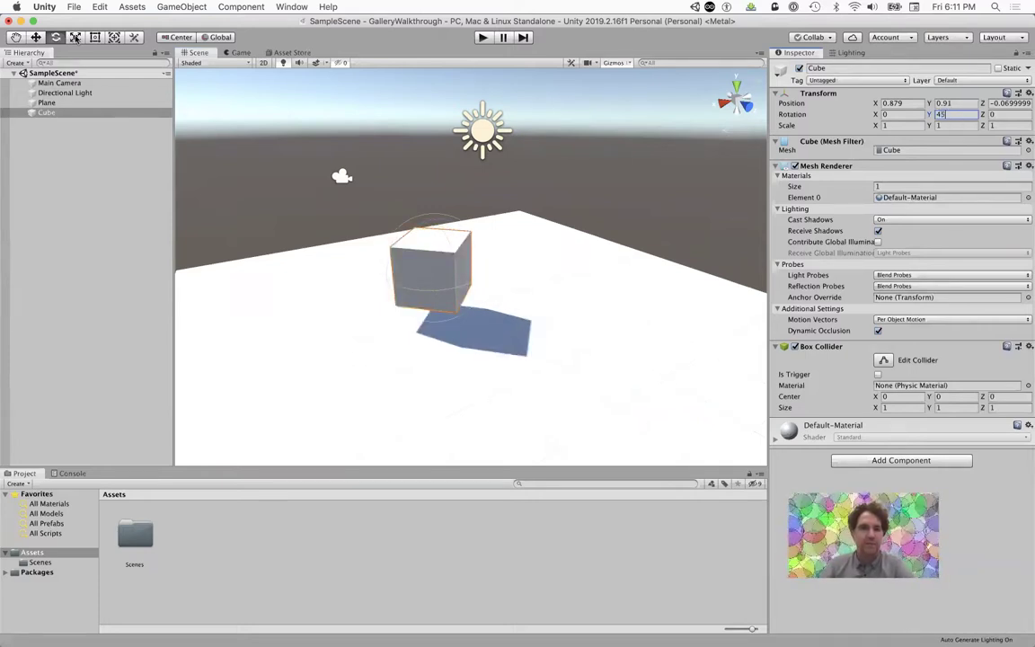
# Step: Scale the cube up with the Scale tool to about X 2.34, Y 1.45, Z 2.85
pyautogui.click(76, 37)
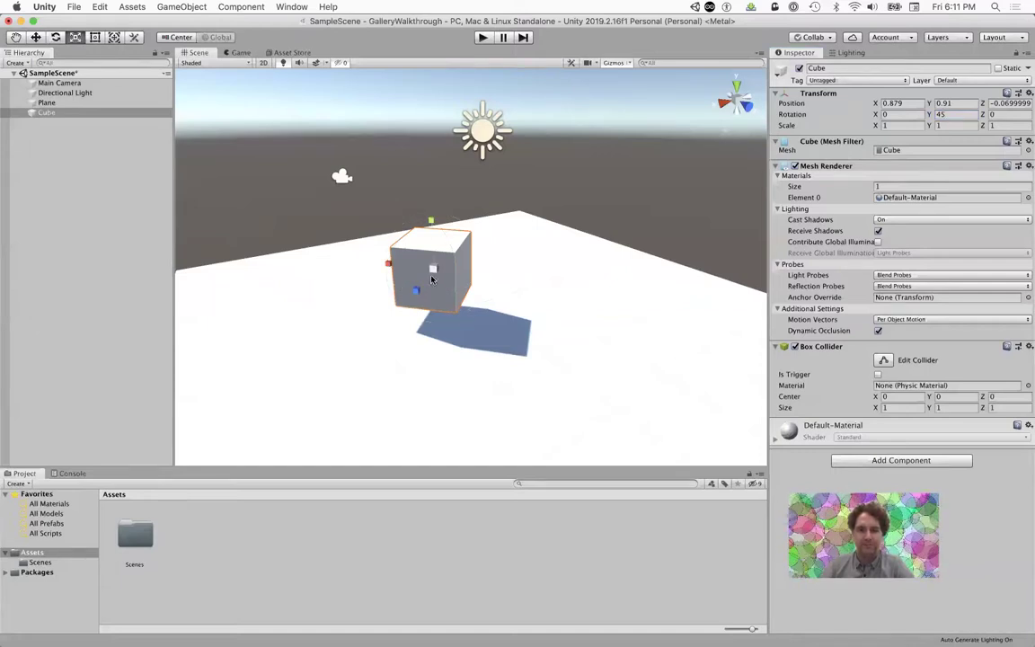
pyautogui.moveTo(431, 274); pyautogui.dragTo(373, 341)
pyautogui.moveTo(389, 263); pyautogui.dragTo(339, 258)
pyautogui.moveTo(433, 221)
pyautogui.mouseDown()
pyautogui.moveTo(428, 175)
pyautogui.moveTo(428, 207)
pyautogui.mouseUp()
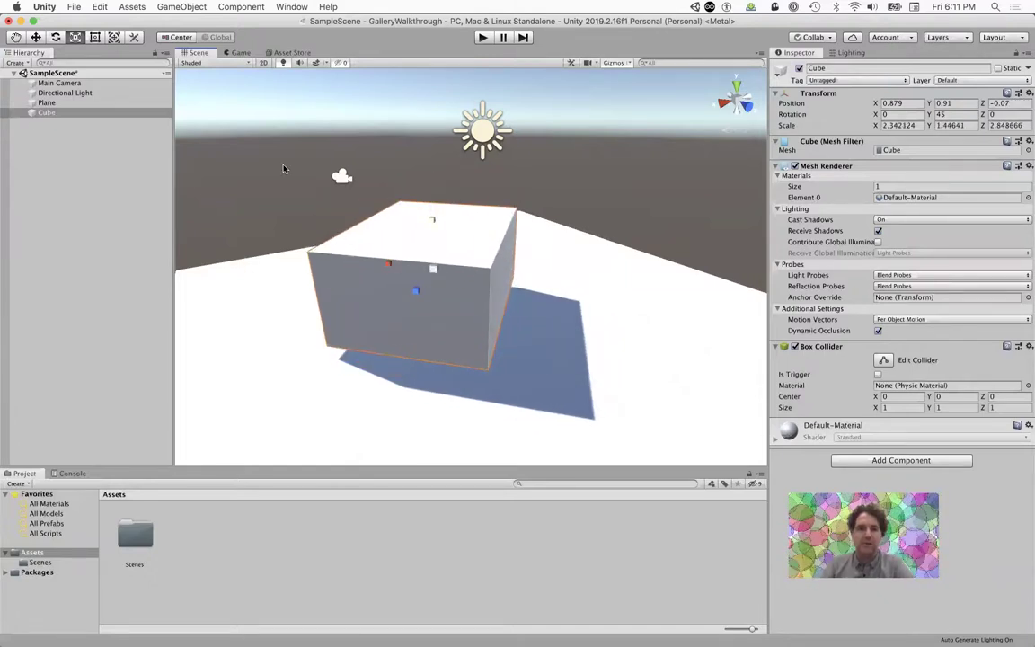
# Step: Look at the Rect, Transform and custom editor tools on the cube, and pan the scene with the Hand tool
pyautogui.click(94, 36)
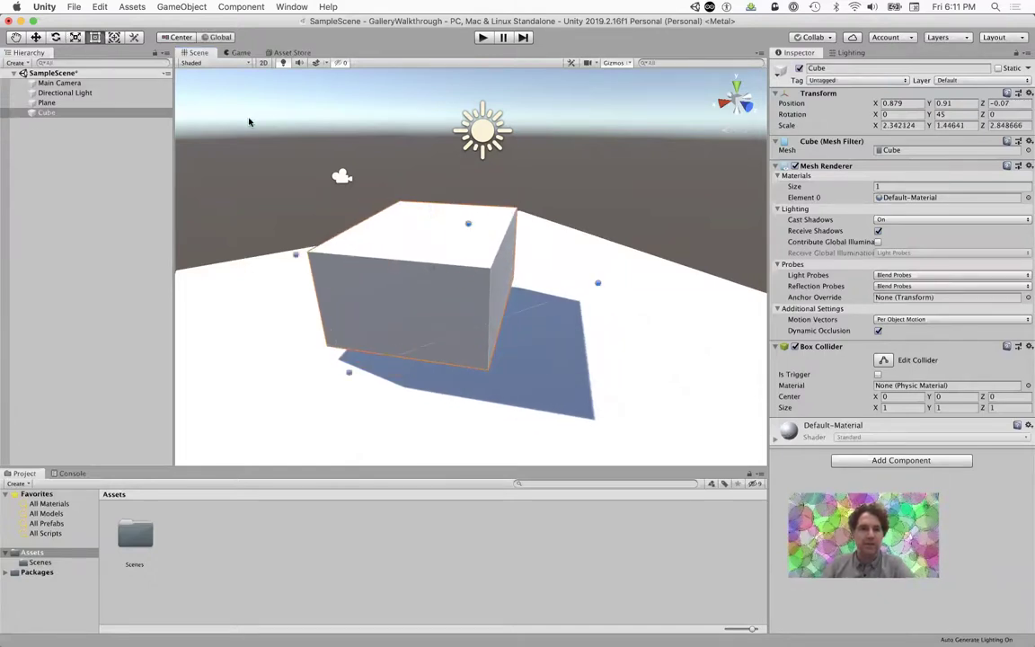
pyautogui.click(114, 38)
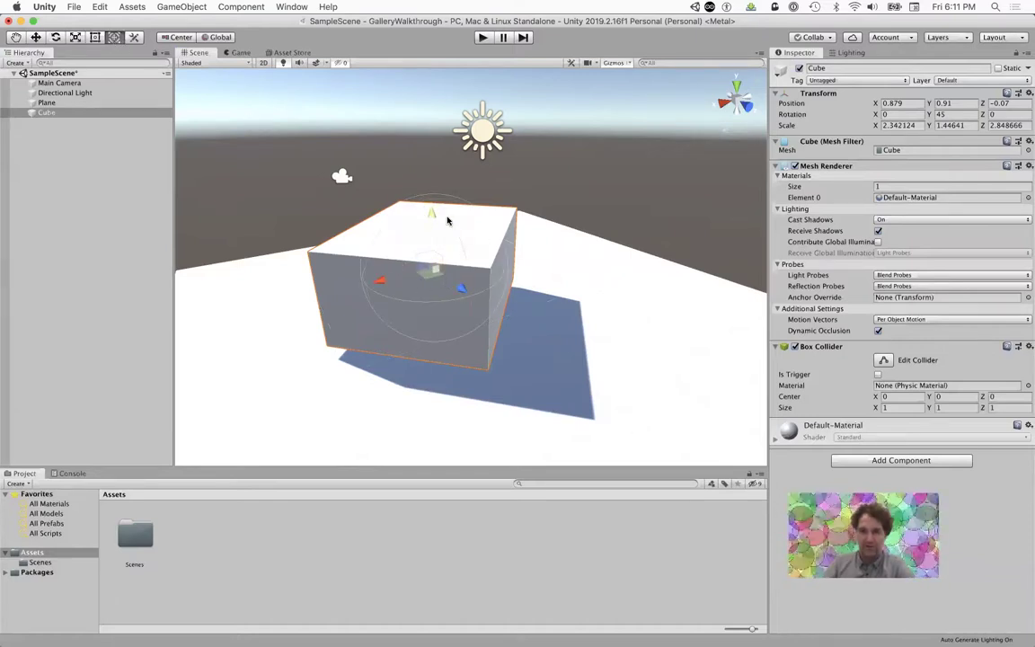
pyautogui.click(129, 38)
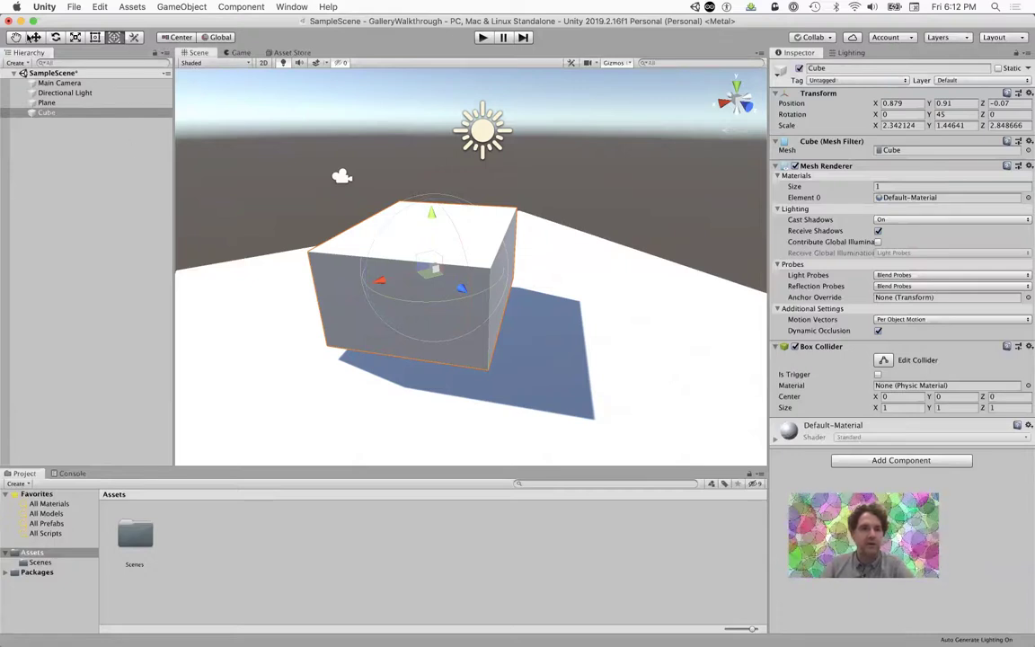
pyautogui.click(14, 37)
pyautogui.moveTo(481, 268); pyautogui.dragTo(503, 314)
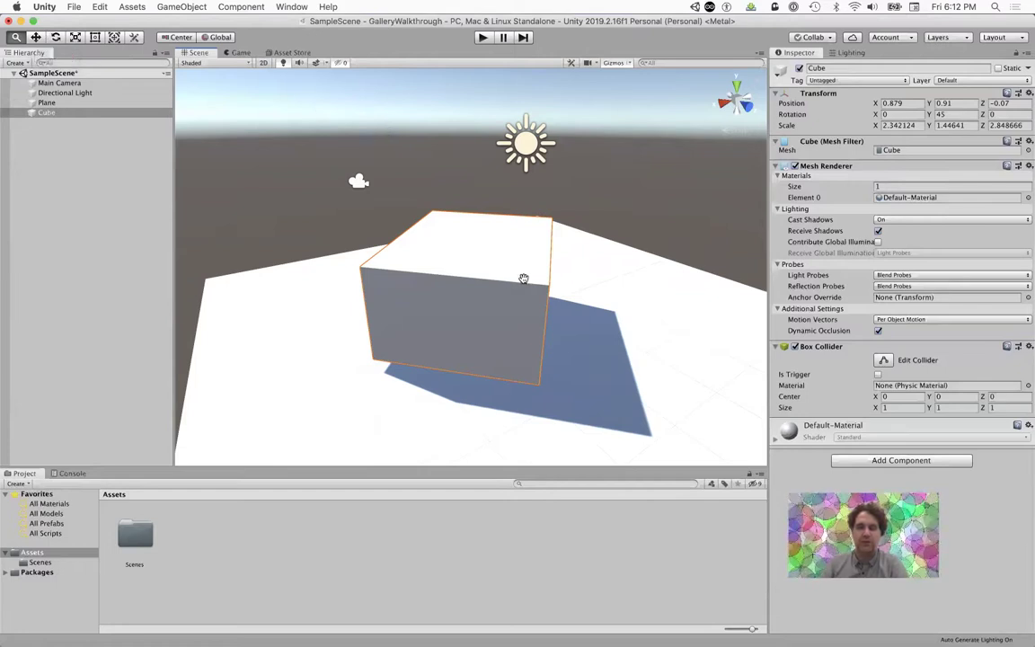
# Step: Move the scaled cube horizontally with the Move tool to about X -0.22, Z -0.62
pyautogui.press('w')
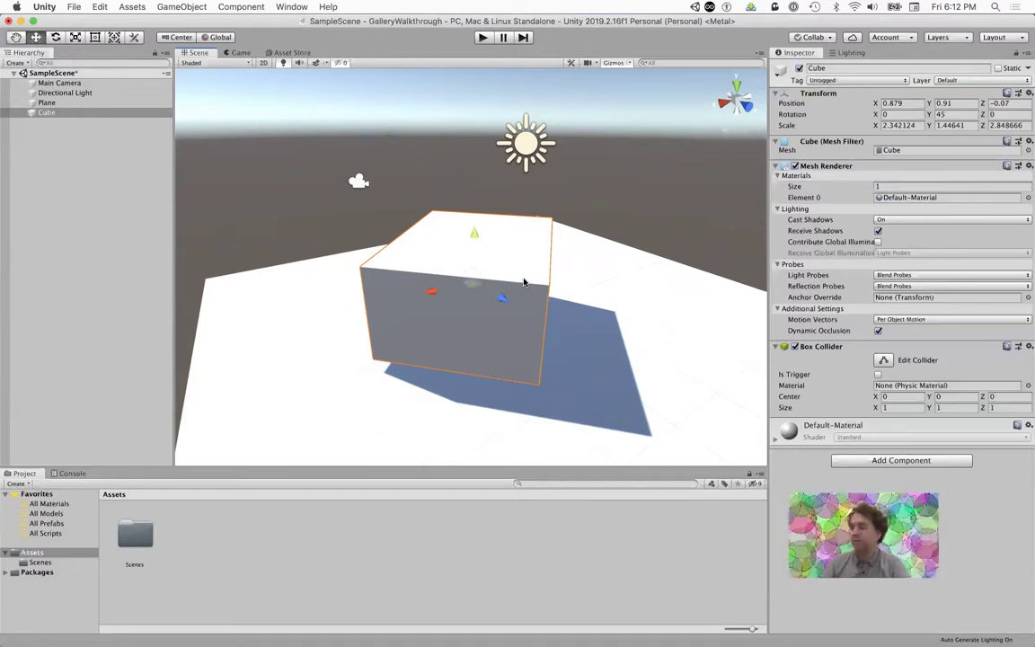
pyautogui.moveTo(431, 292); pyautogui.dragTo(522, 280)
pyautogui.scroll(-5, 525, 281)
pyautogui.scroll(3, 528, 288)
pyautogui.scroll(2, 527, 288)
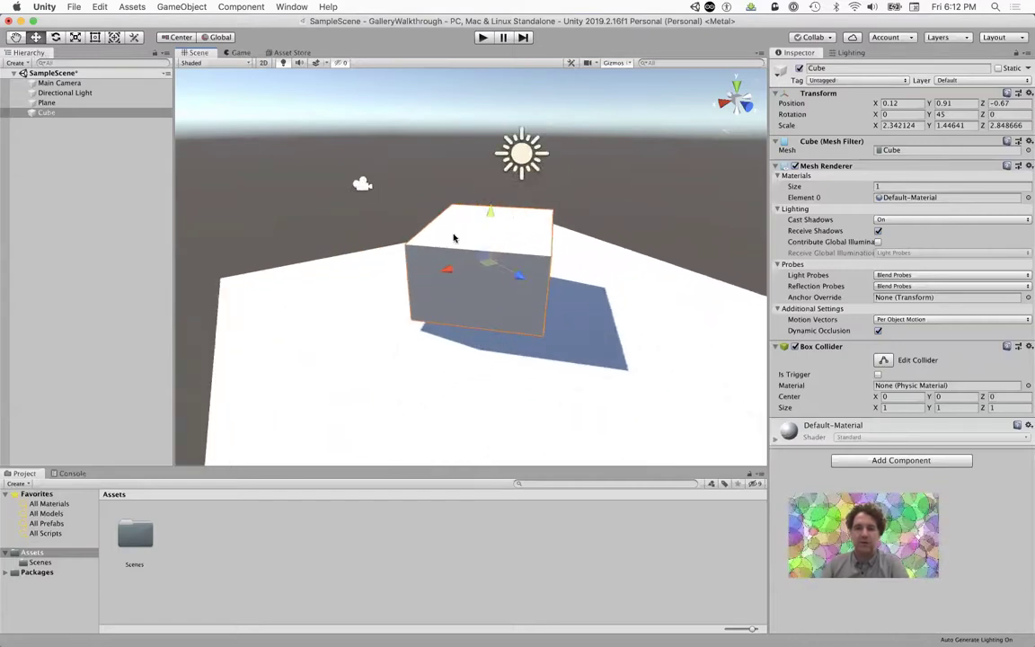
pyautogui.moveTo(502, 260); pyautogui.dragTo(463, 274)
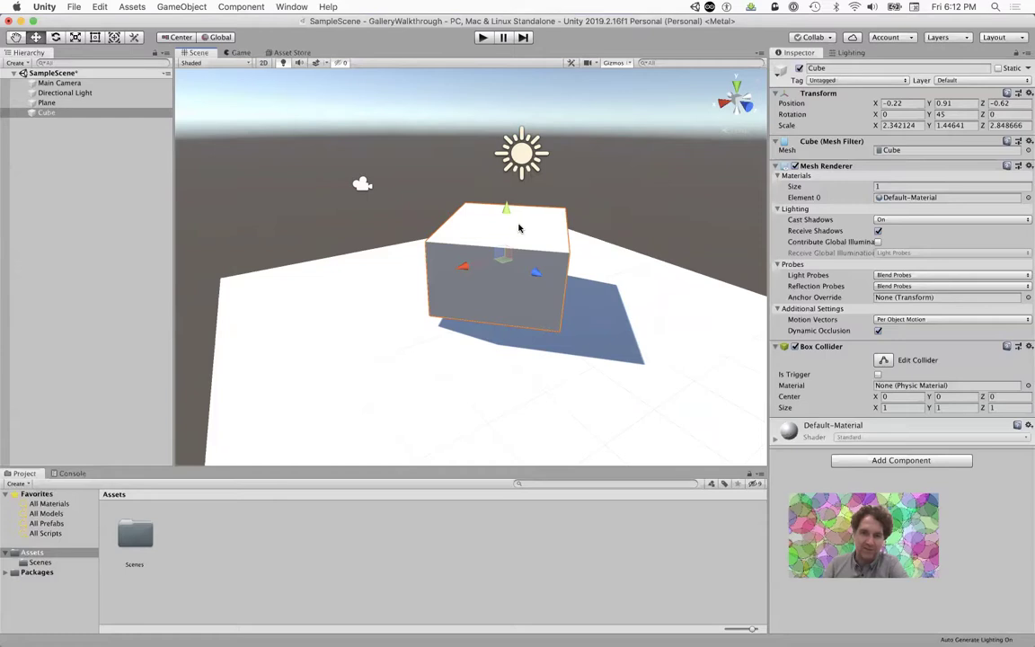
# Step: Move the cube using local handle rotation to about X -0.27, Z -0.31, and set the handles back to Global
pyautogui.click(221, 37)
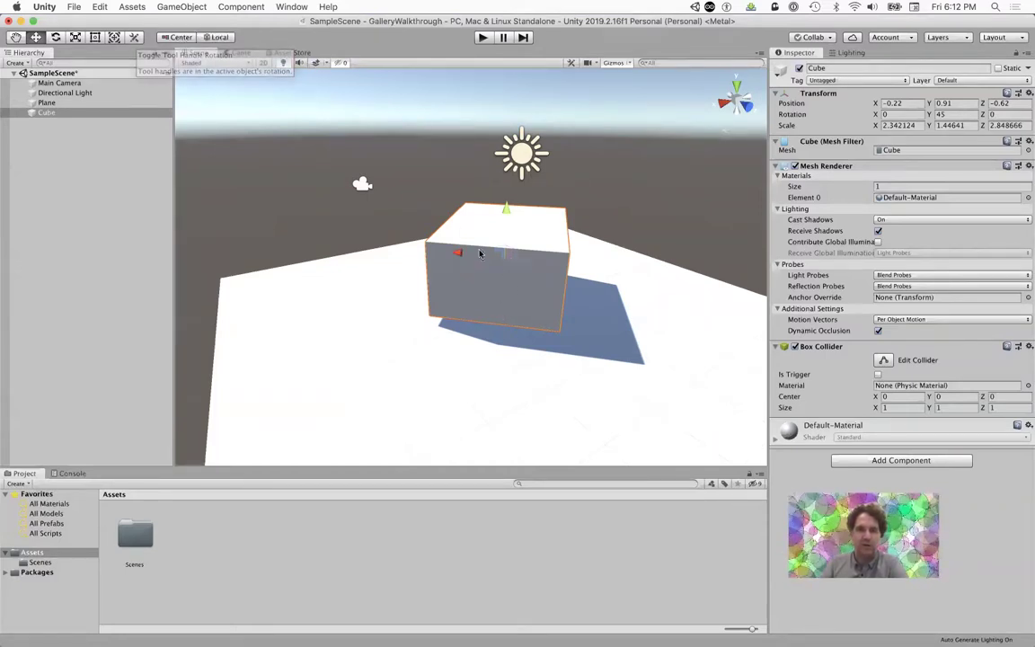
pyautogui.moveTo(493, 294); pyautogui.dragTo(473, 274)
pyautogui.click(221, 38)
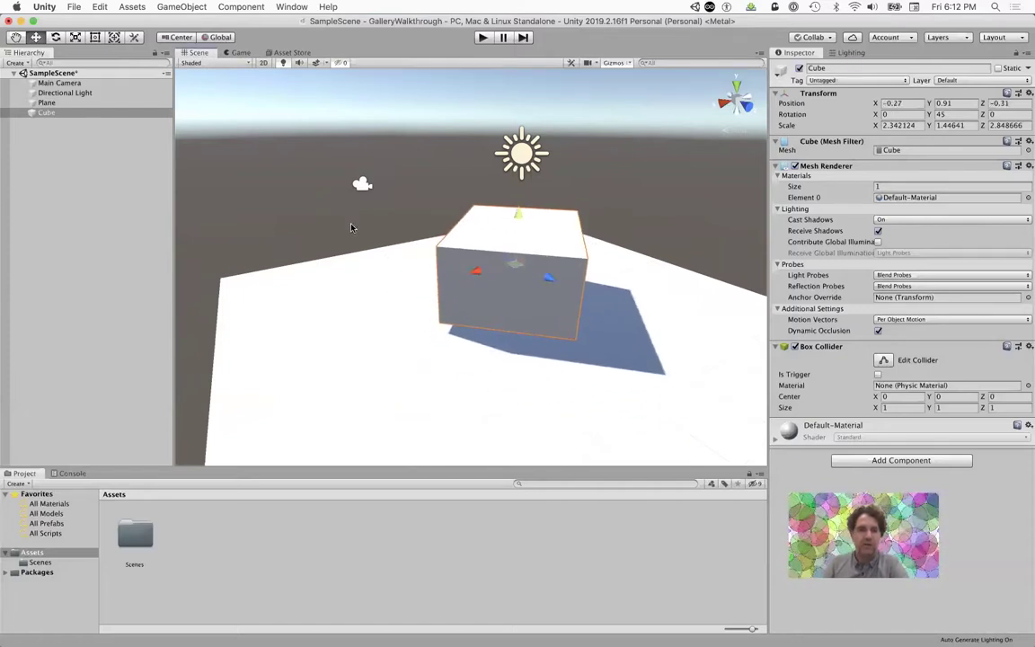
# Step: Move the Unity editor window down on the desktop to uncover the Writer window behind it
pyautogui.scroll(-2, 321, 195)
pyautogui.scroll(2, 321, 194)
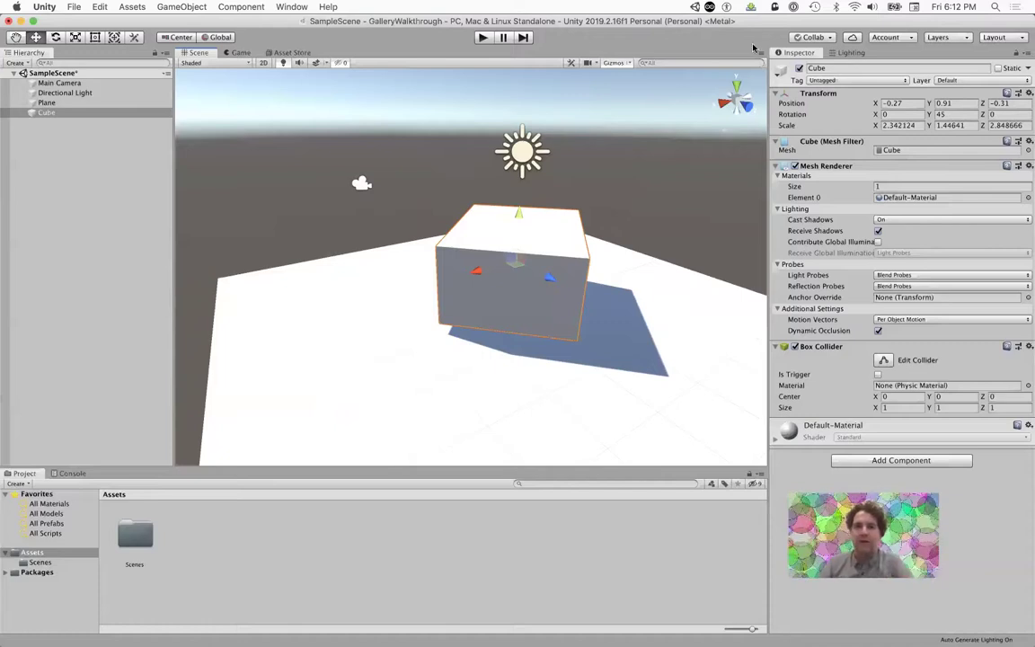
pyautogui.moveTo(672, 22); pyautogui.dragTo(741, 72)
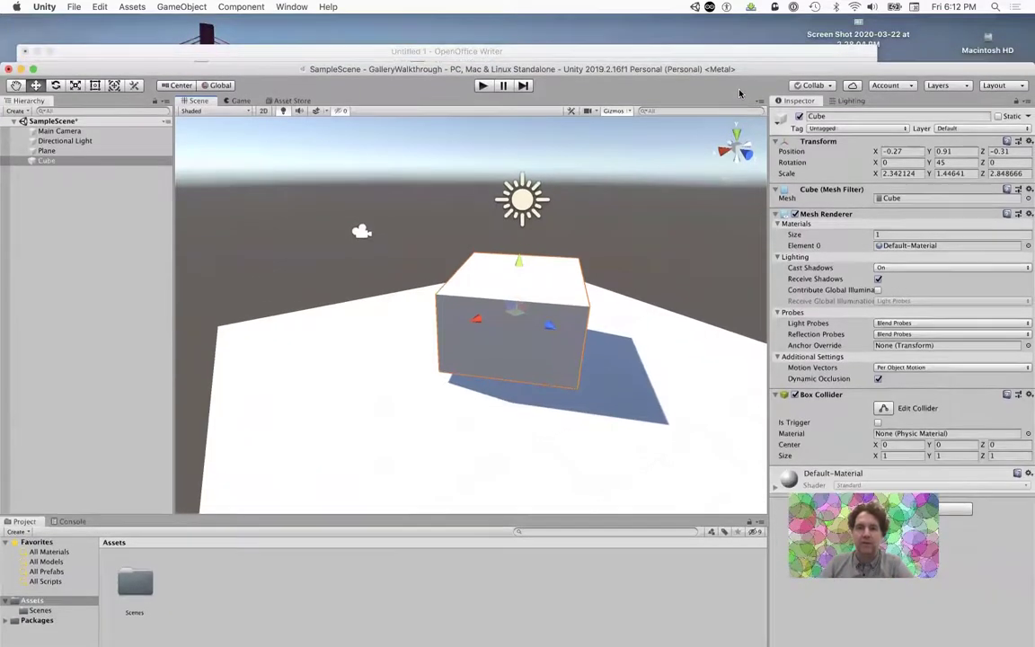
# Step: Run the scene in play mode to see the plane and cube through the camera, and stop it
pyautogui.click(483, 86)
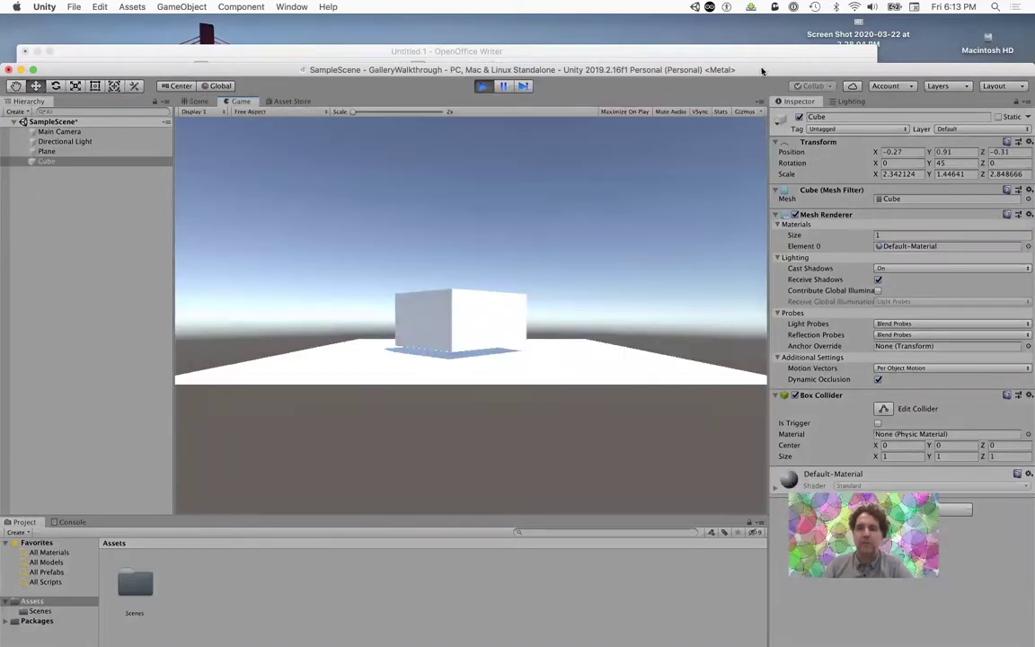
pyautogui.moveTo(762, 70); pyautogui.dragTo(756, 24)
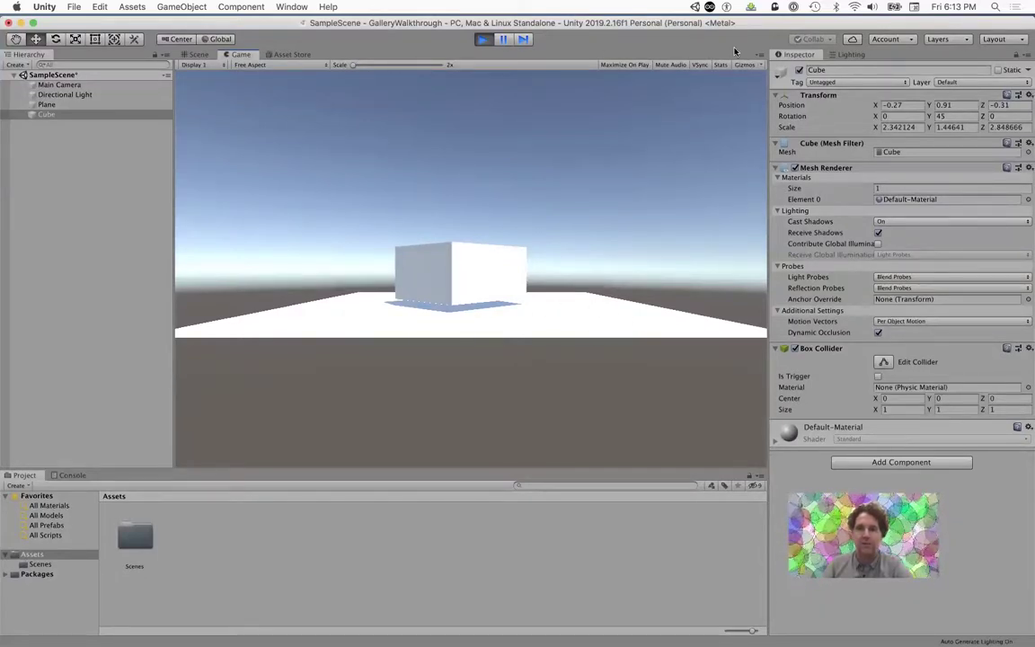
pyautogui.moveTo(773, 25); pyautogui.dragTo(773, 61)
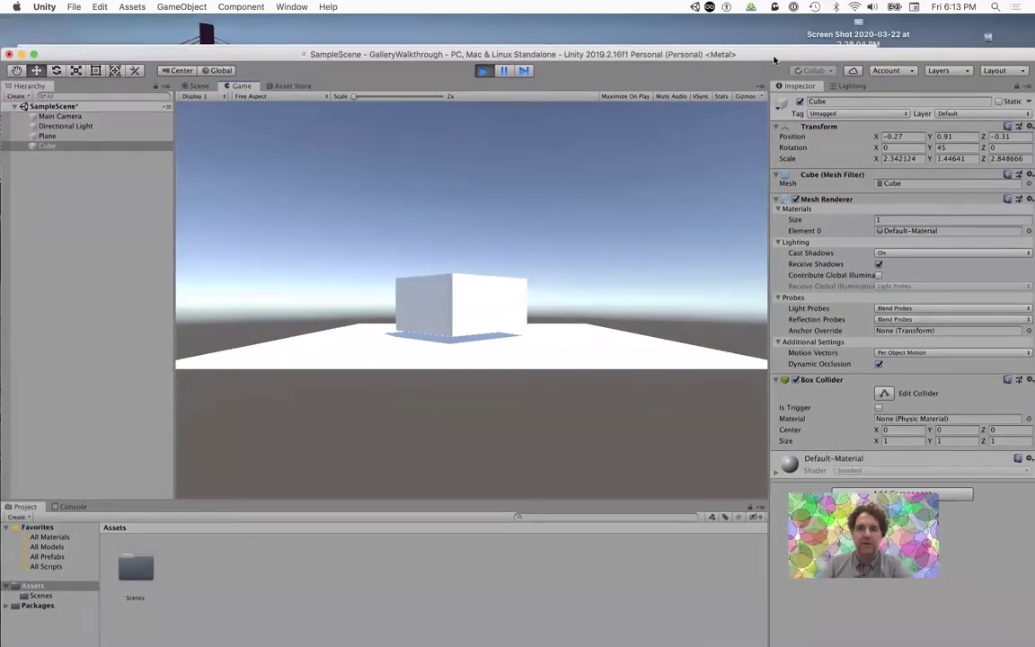
pyautogui.click(484, 77)
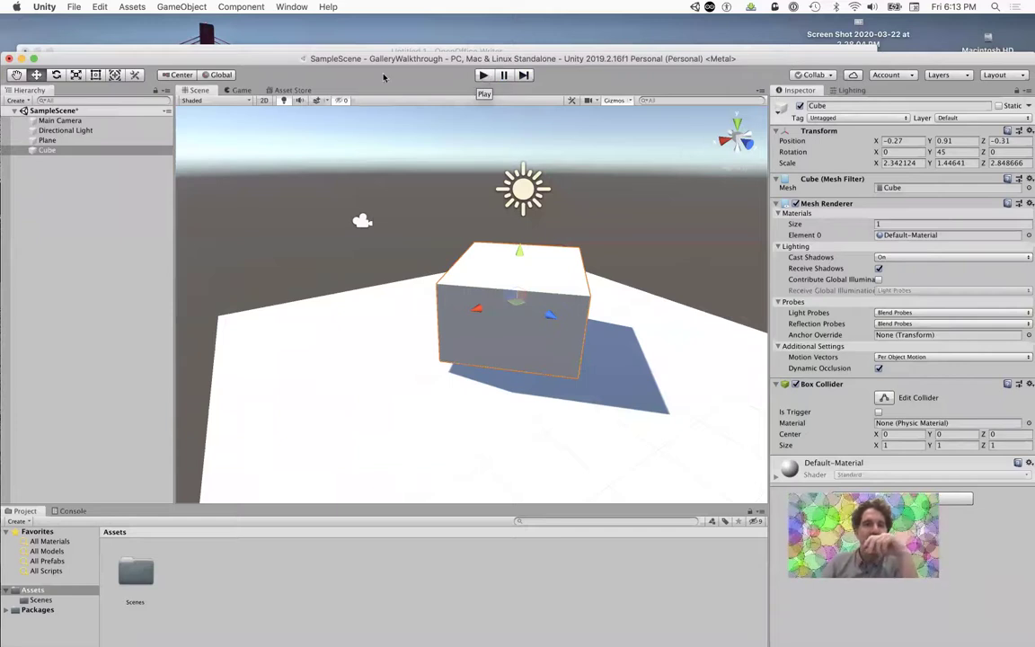
# Step: Look up the Play command among the editing commands, and start and stop play mode once more
pyautogui.click(73, 7)
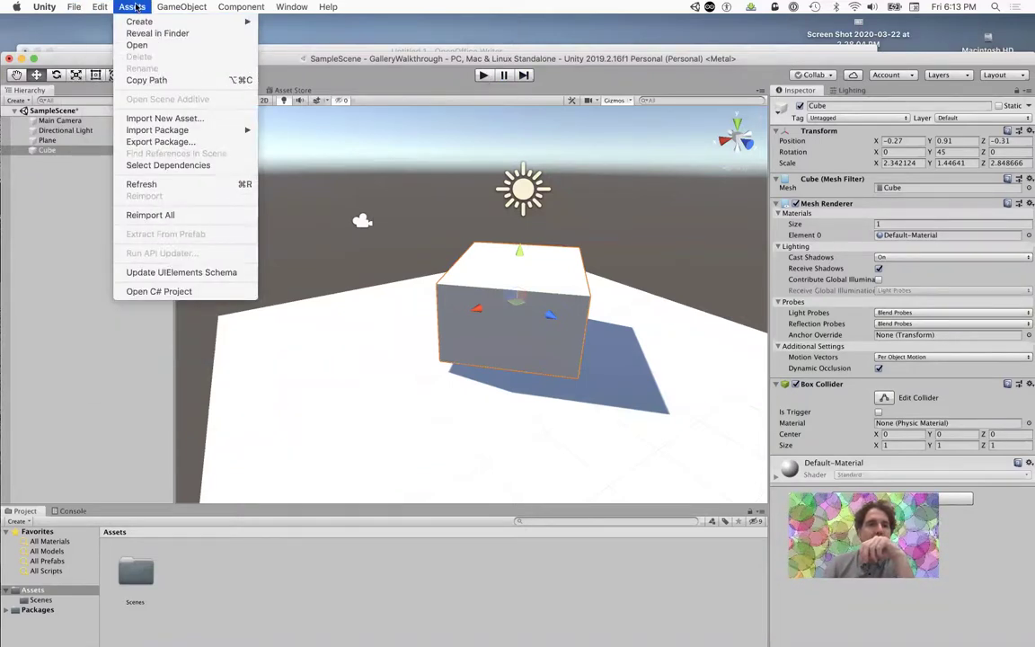
pyautogui.moveTo(180, 7)
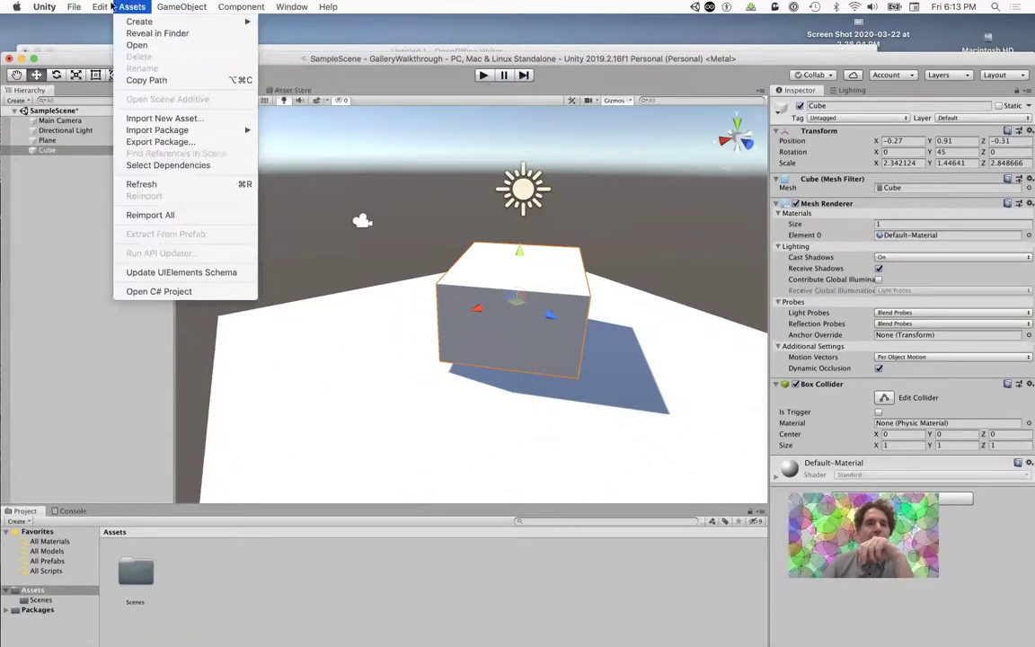
pyautogui.moveTo(74, 7)
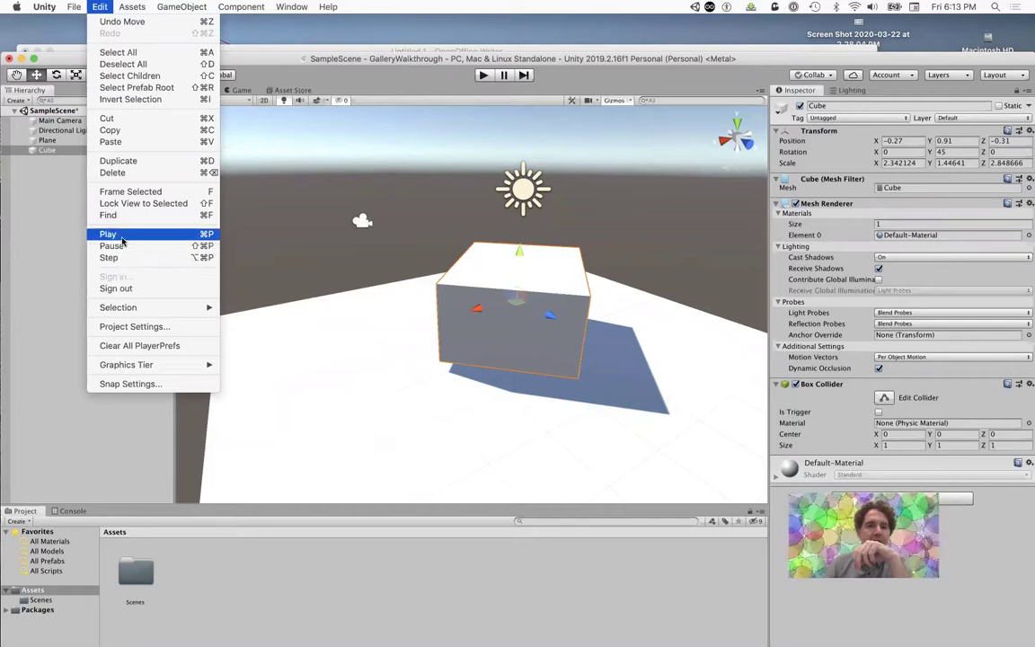
pyautogui.click(430, 162)
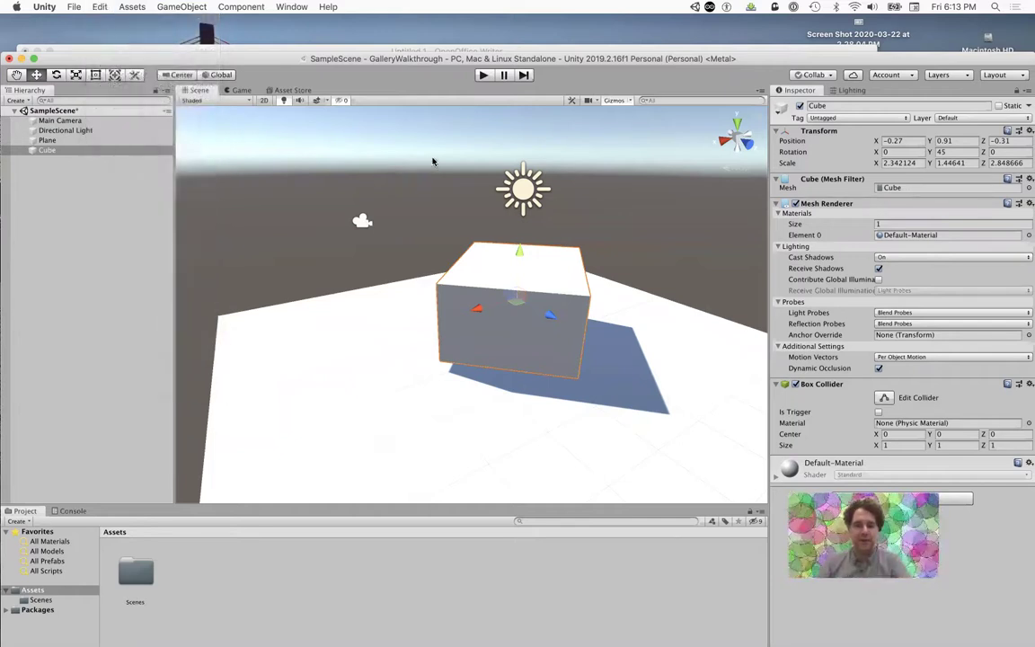
pyautogui.press('super+p')
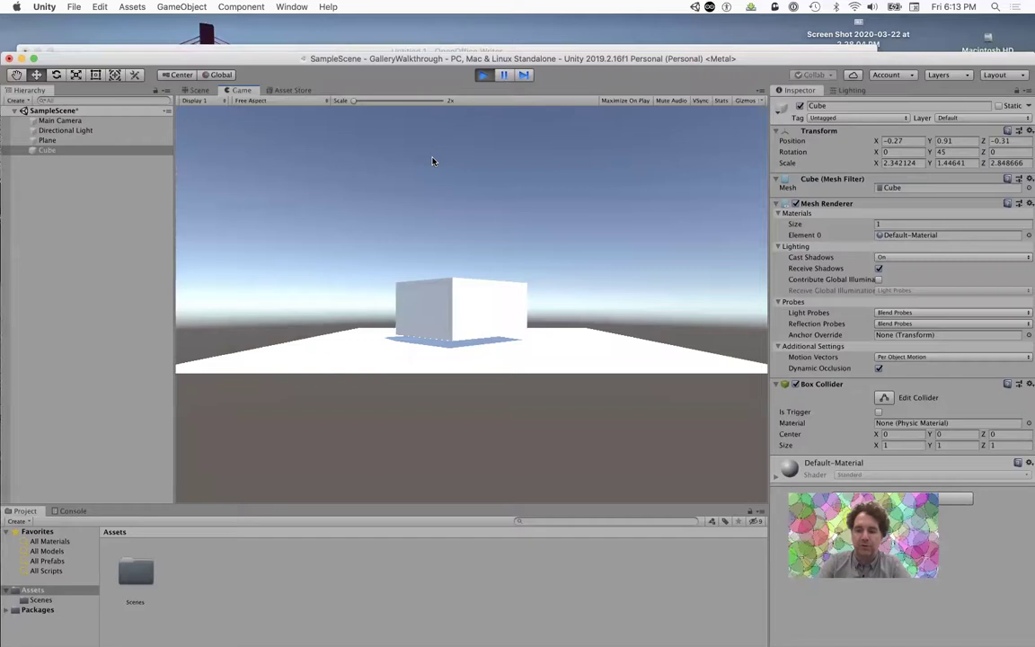
pyautogui.press('super+p')
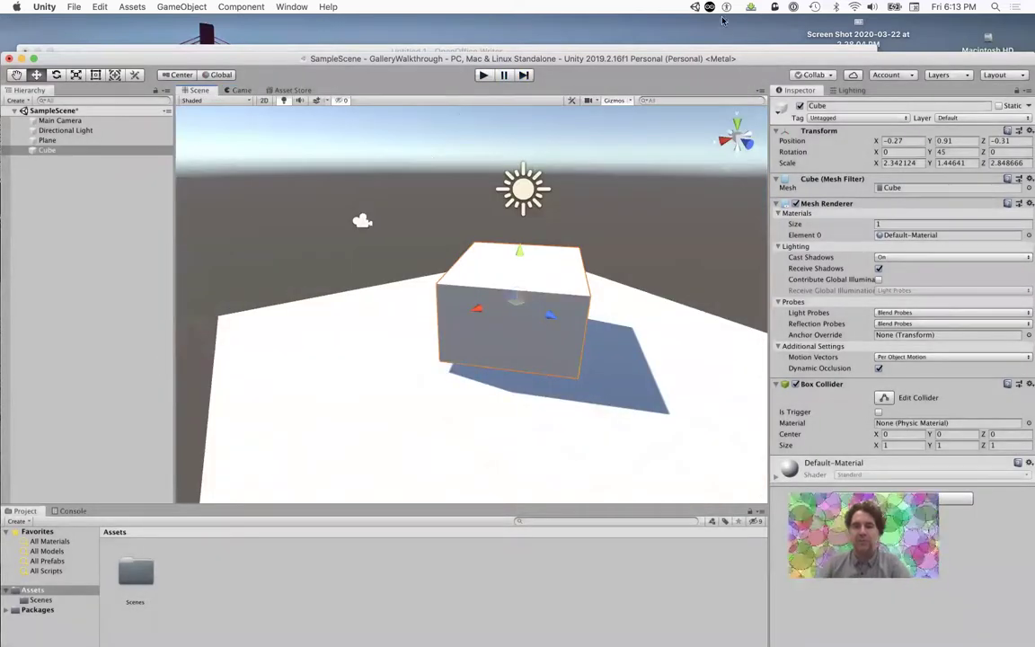
# Step: Move the Unity window back to the top of the desktop and compare the Game view with the Scene view
pyautogui.moveTo(756, 62); pyautogui.dragTo(755, 25)
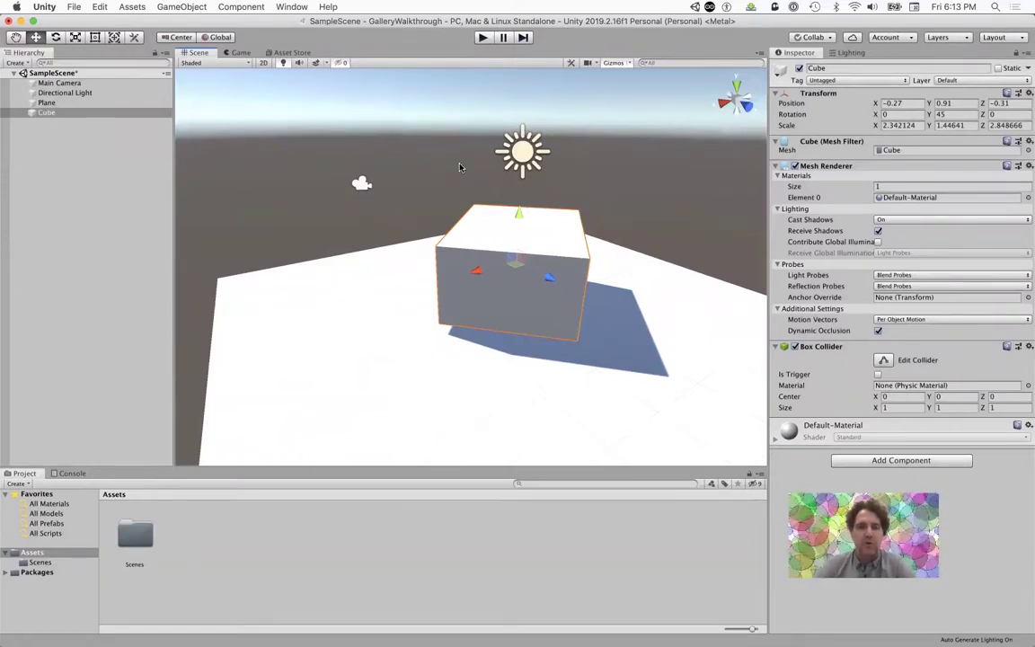
pyautogui.click(236, 52)
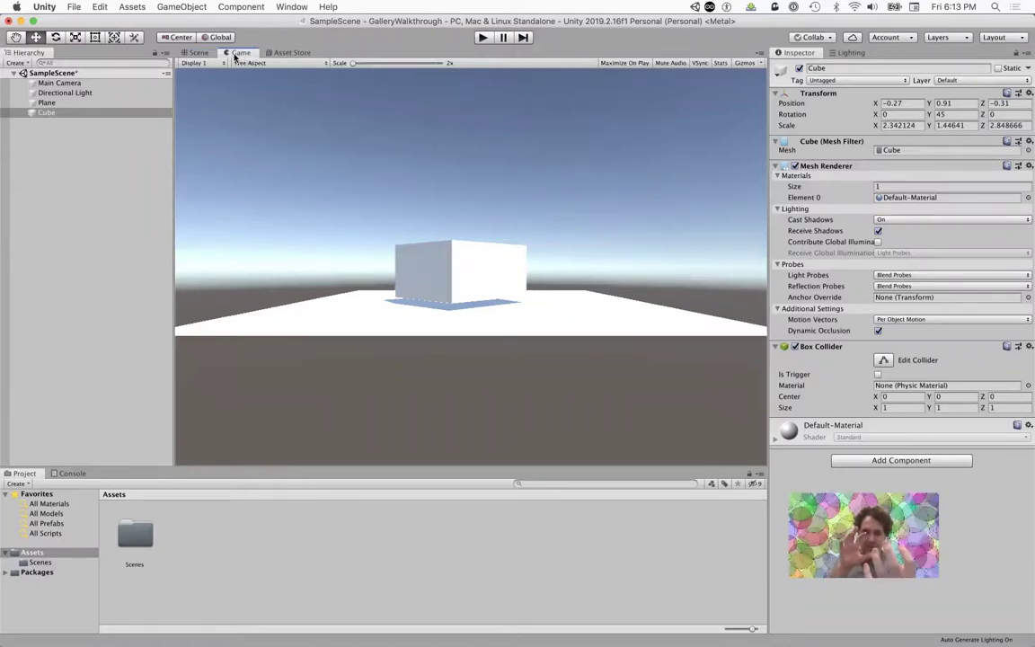
pyautogui.click(196, 53)
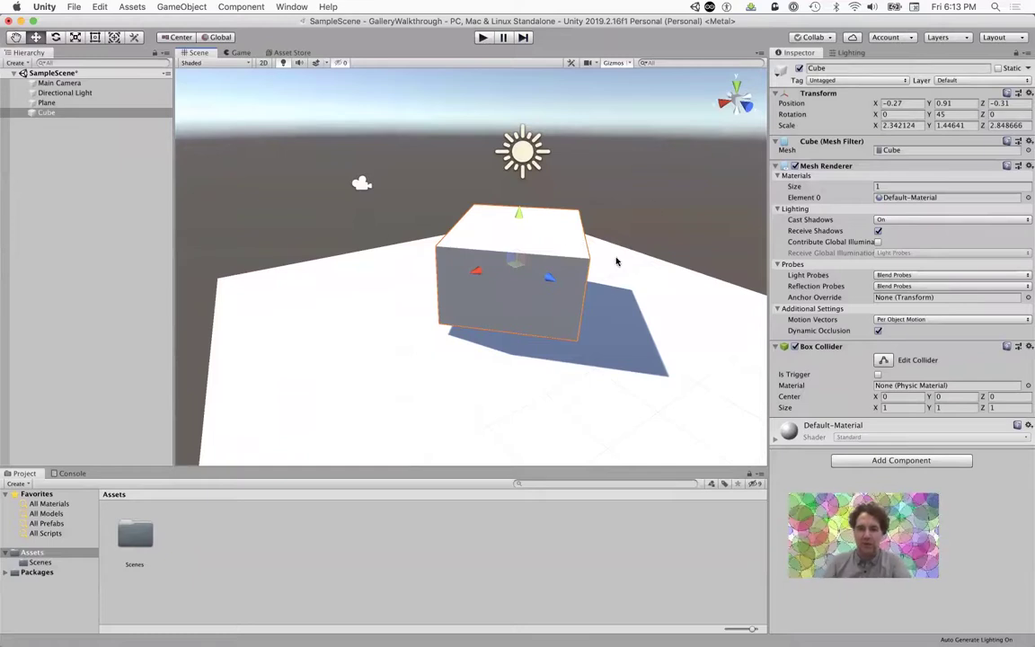
# Step: View the cube from another angle in the scene, and look at the Console before returning to the project assets
pyautogui.keyDown('alt'); pyautogui.moveTo(616, 295); pyautogui.dragTo(526, 287); pyautogui.keyUp('alt')
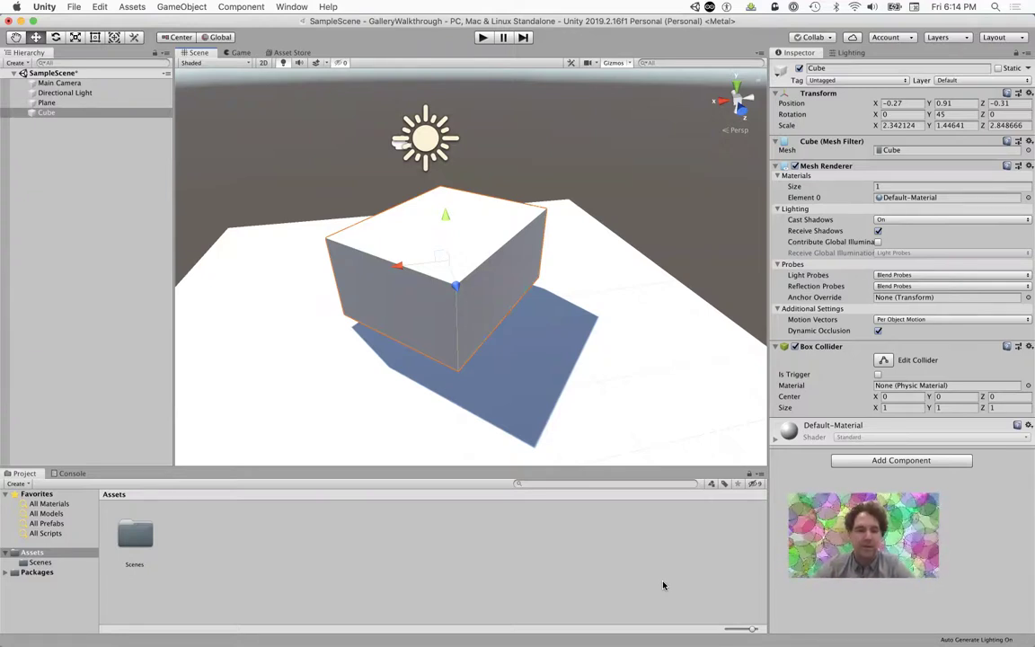
pyautogui.click(71, 474)
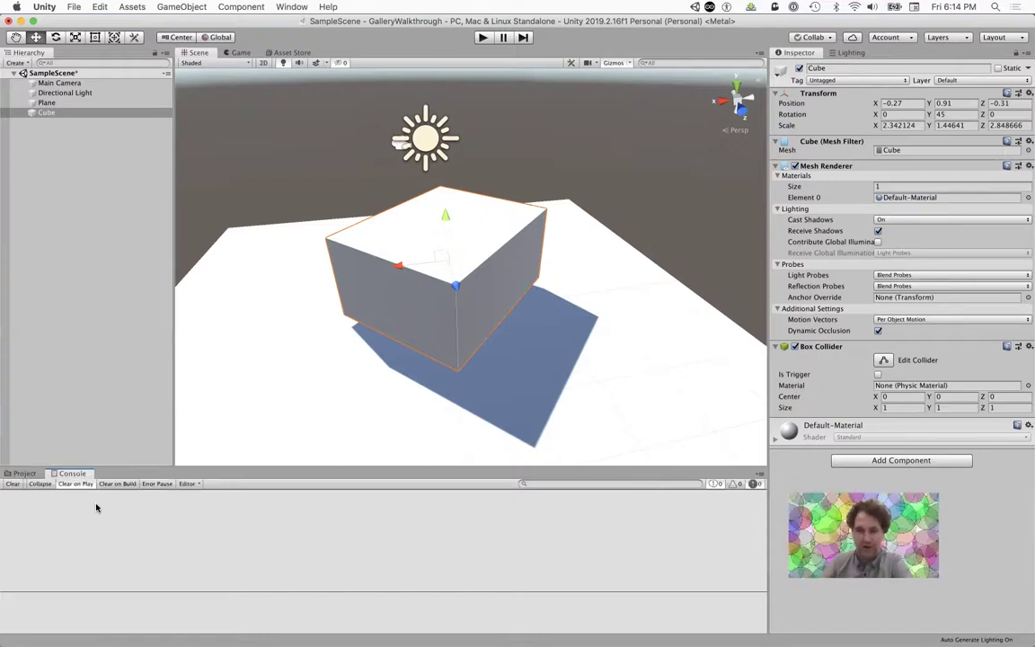
pyautogui.click(23, 474)
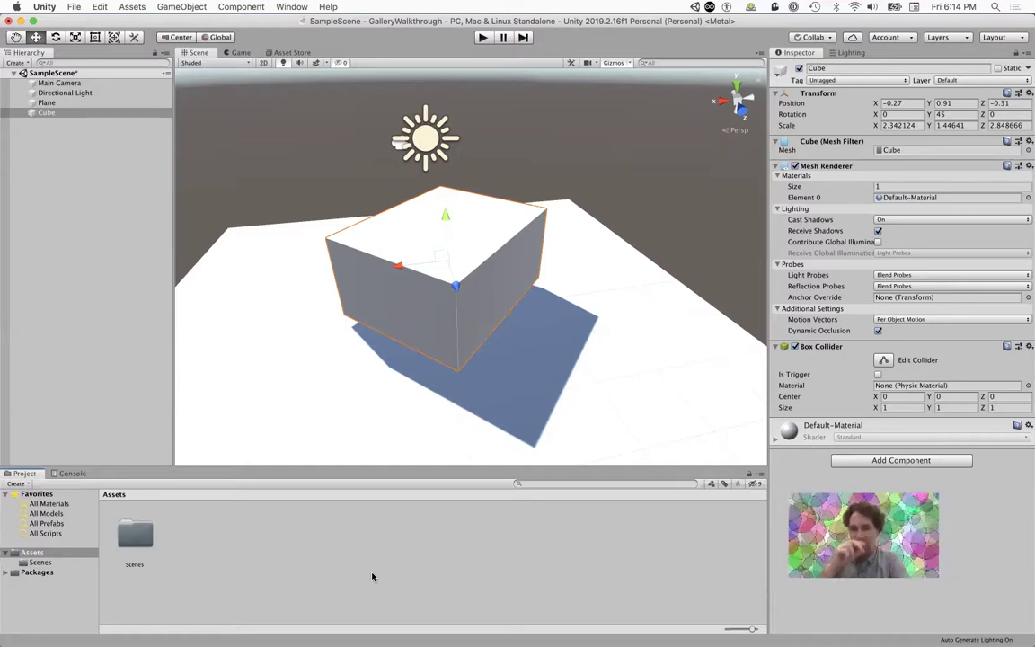
# Step: Switch to OpenOffice Writer and go through the tools, hierarchy, inspector and project entries in the Intro's windows list
pyautogui.press('super+Tab')
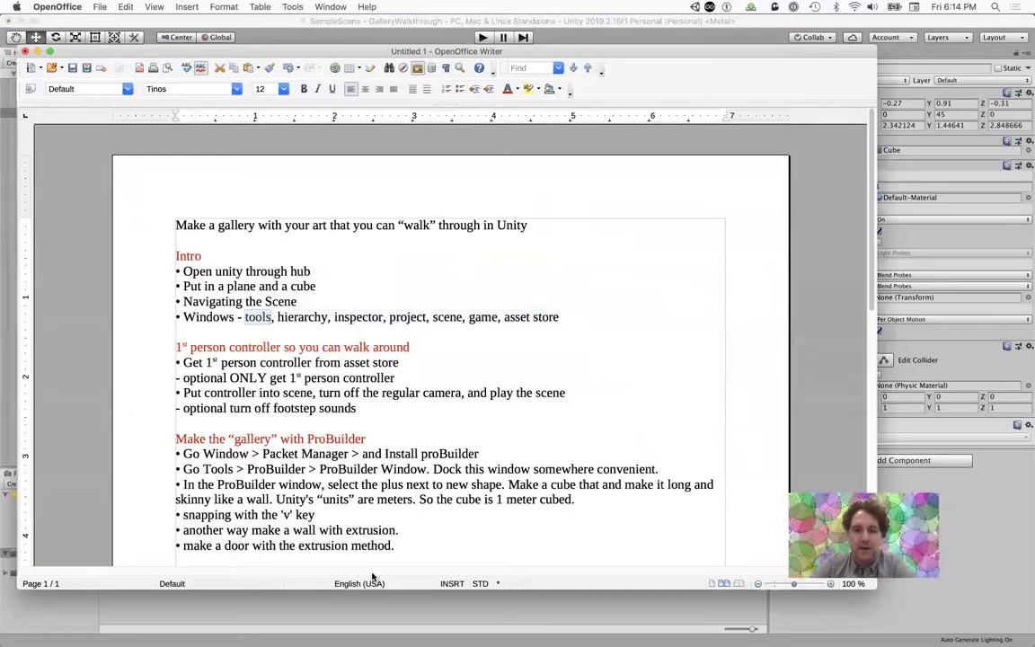
pyautogui.write(',')
pyautogui.hotkey('alt', 'Right')
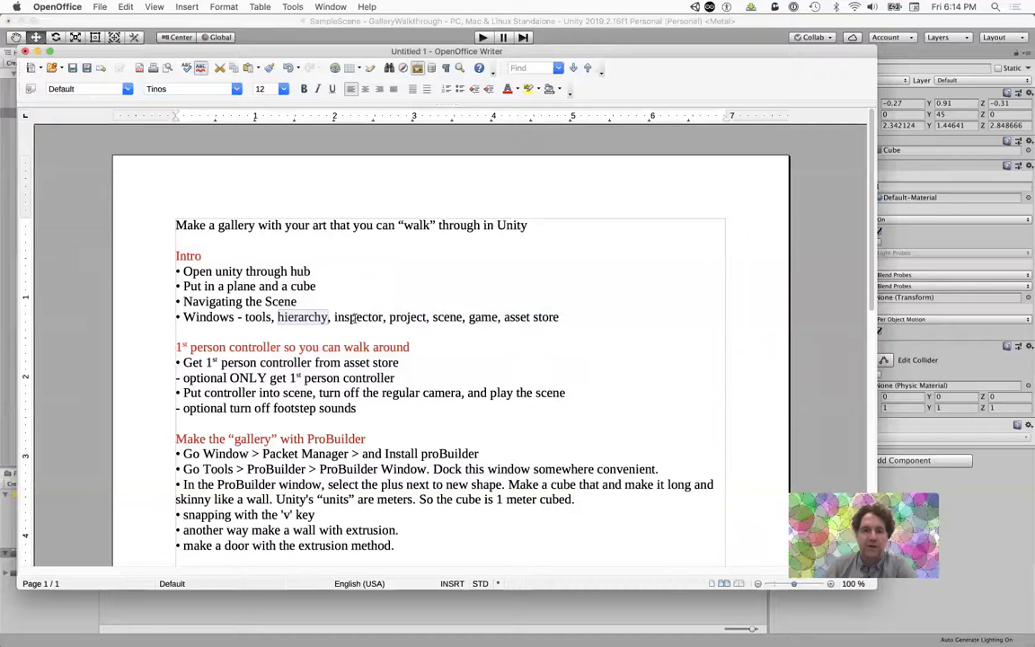
pyautogui.write(',')
pyautogui.hotkey('alt', 'Right')
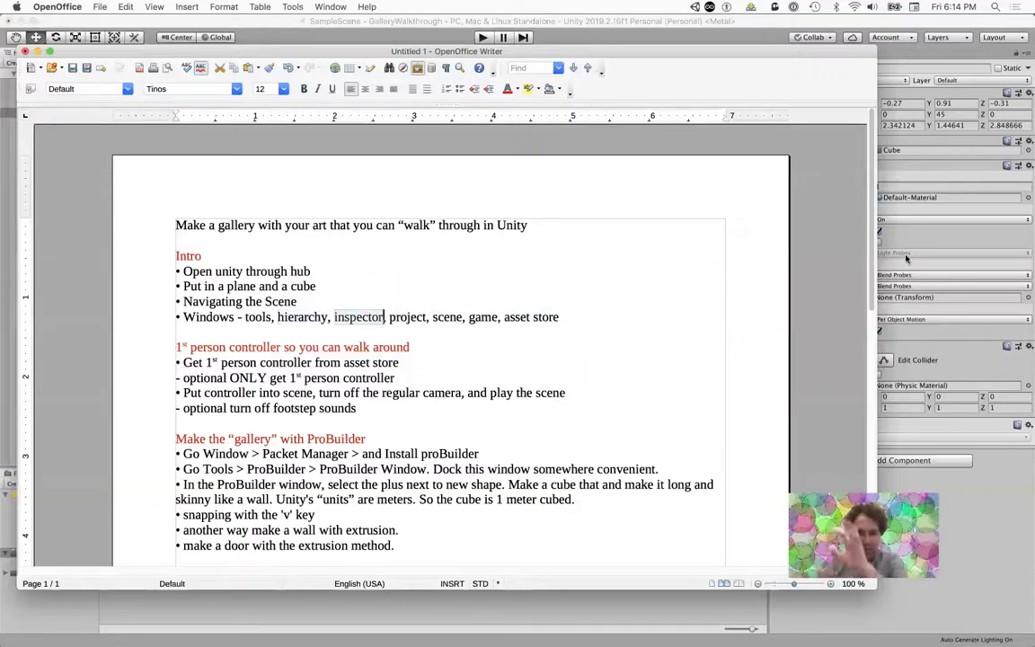
pyautogui.hotkey('alt', 'Right')
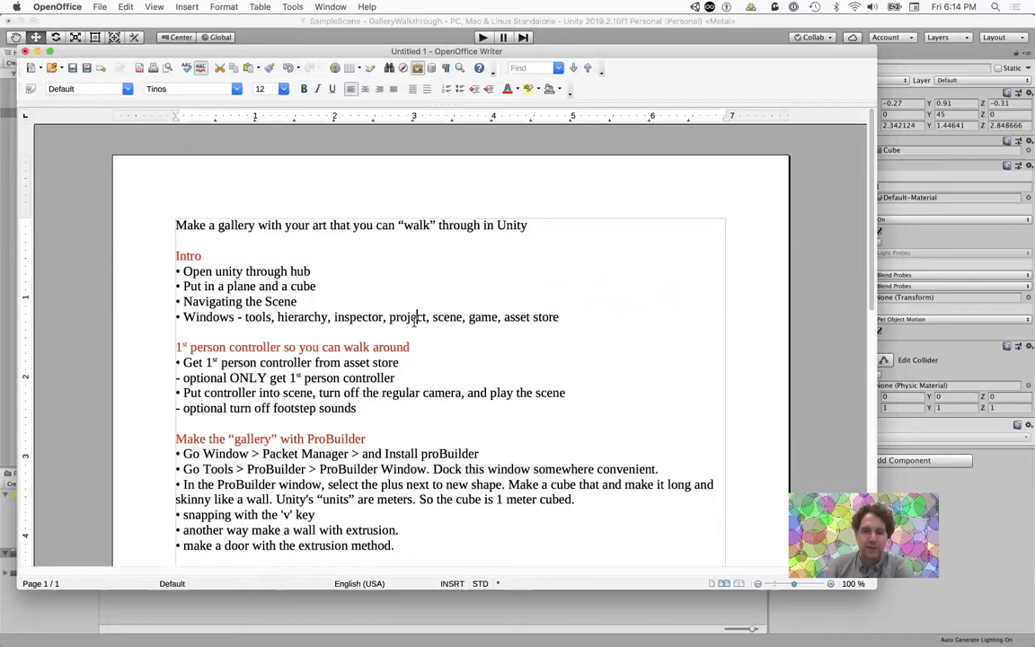
pyautogui.write(',')
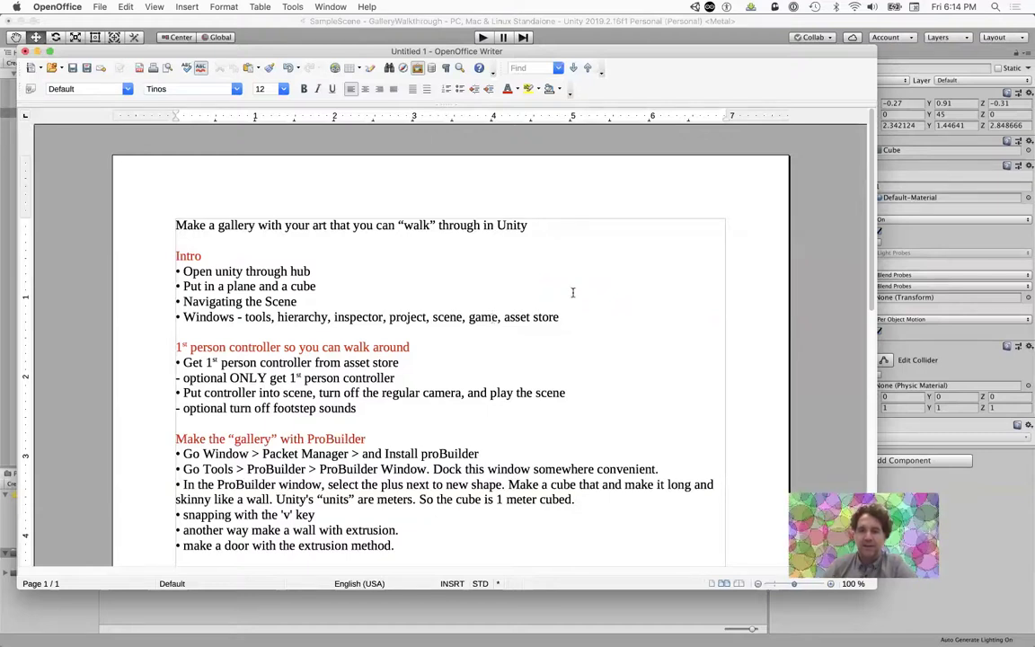
# Step: Switch back to Unity and search the Asset Store for "standard asset"
pyautogui.click(295, 34)
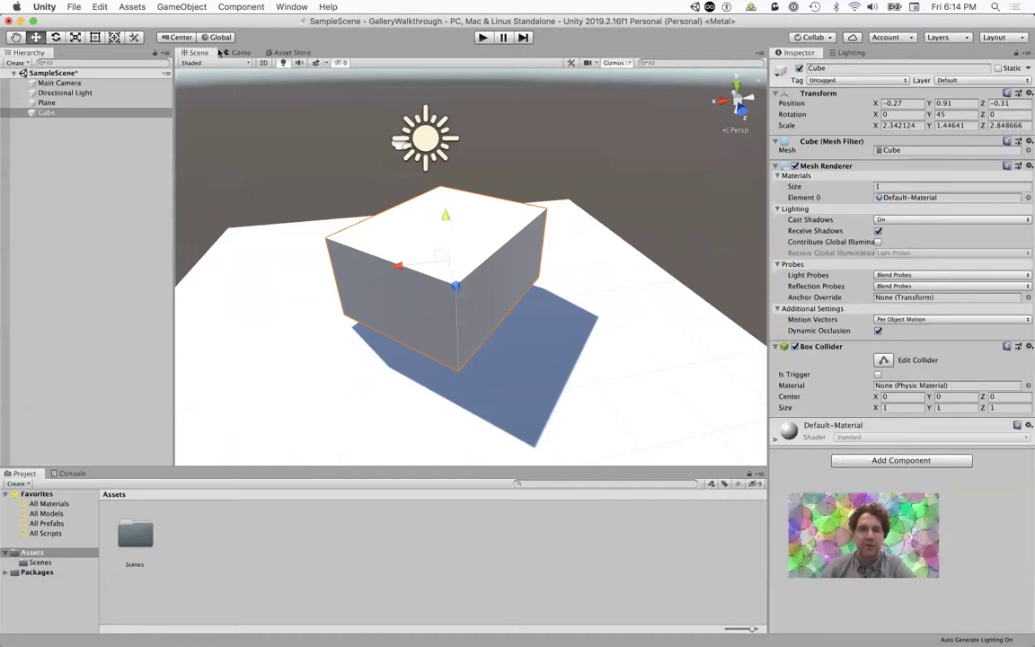
pyautogui.click(294, 53)
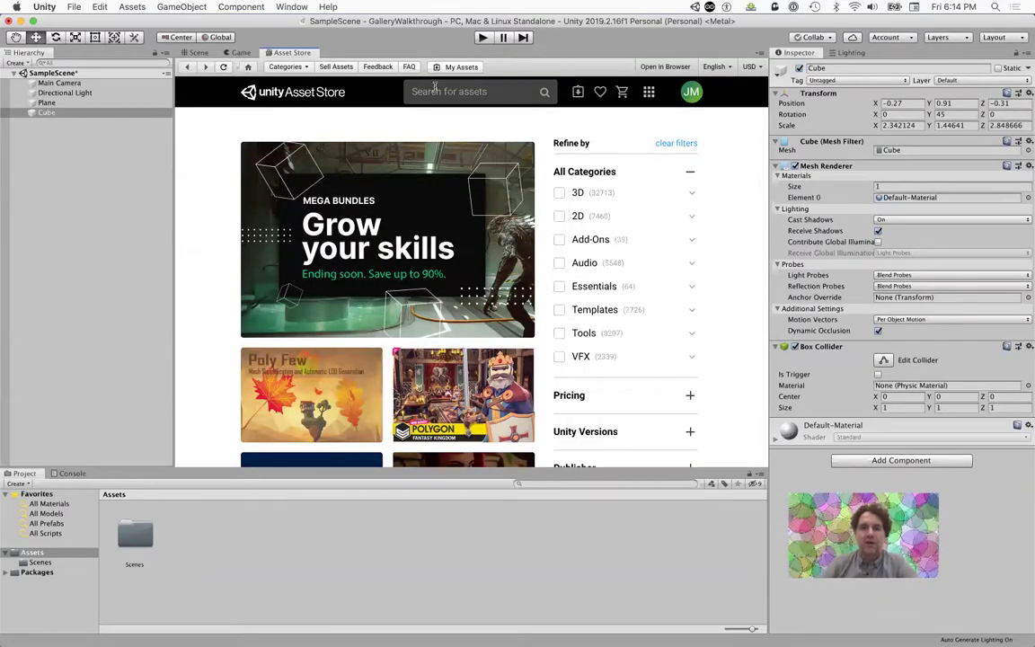
pyautogui.click(438, 93)
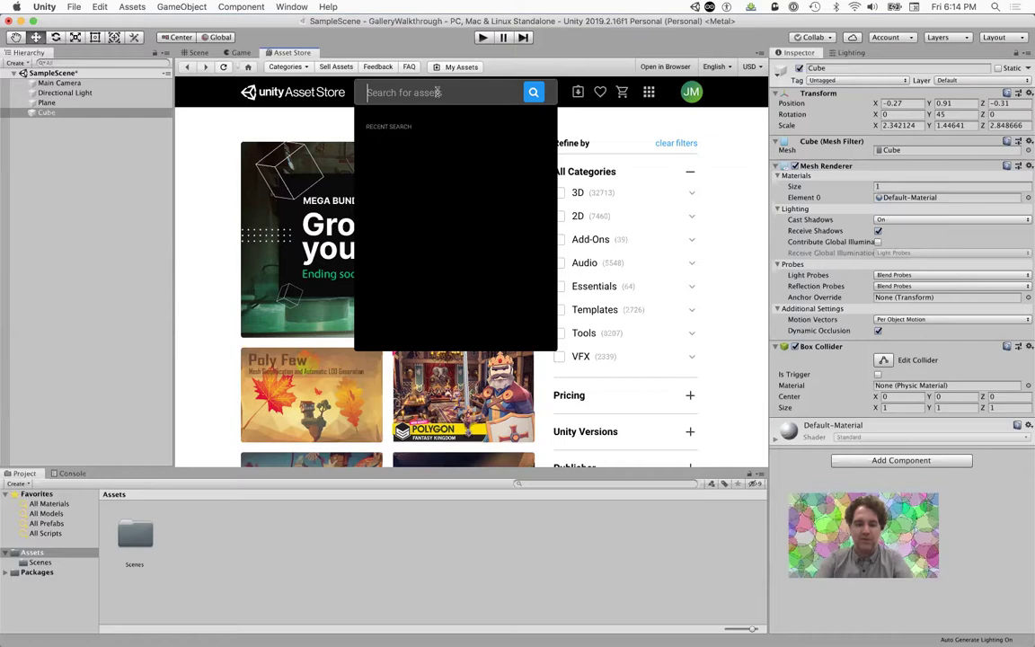
pyautogui.write('stan')
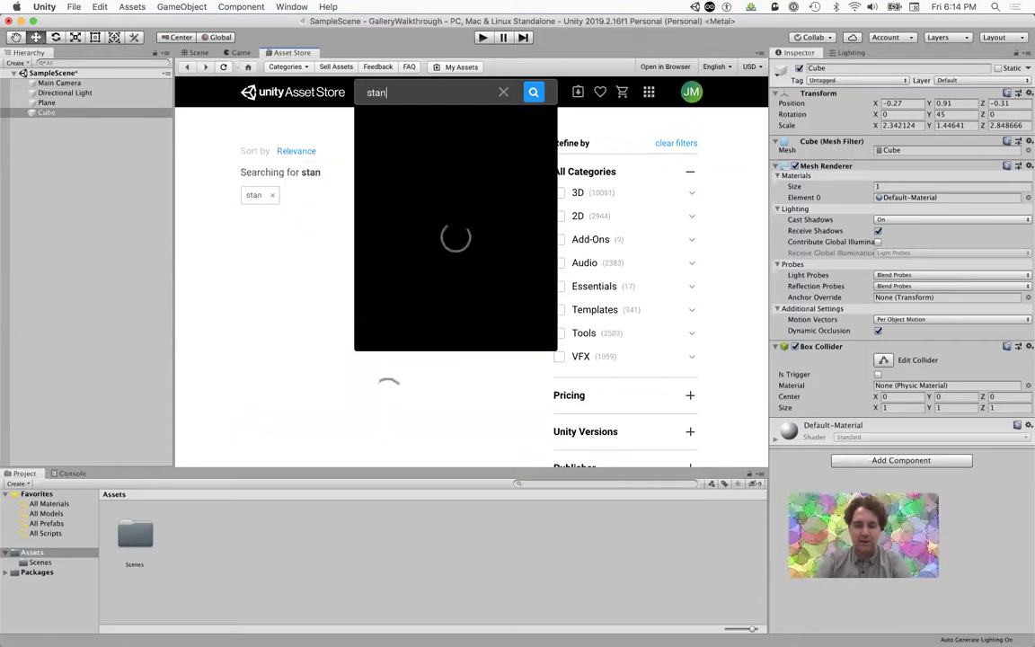
pyautogui.write('dard')
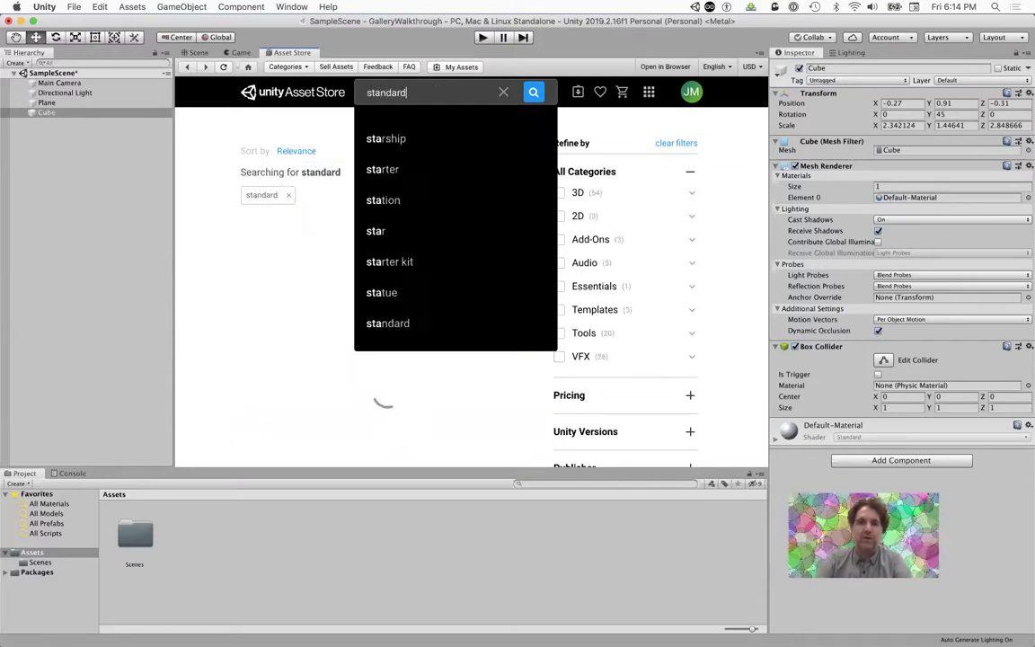
pyautogui.write(' a')
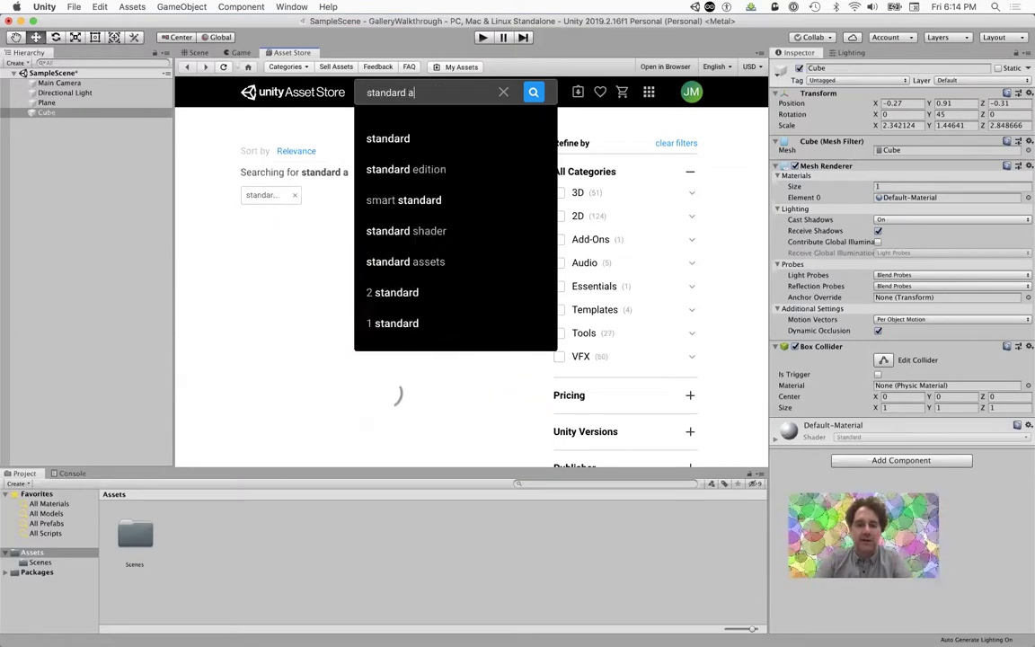
pyautogui.write('sset')
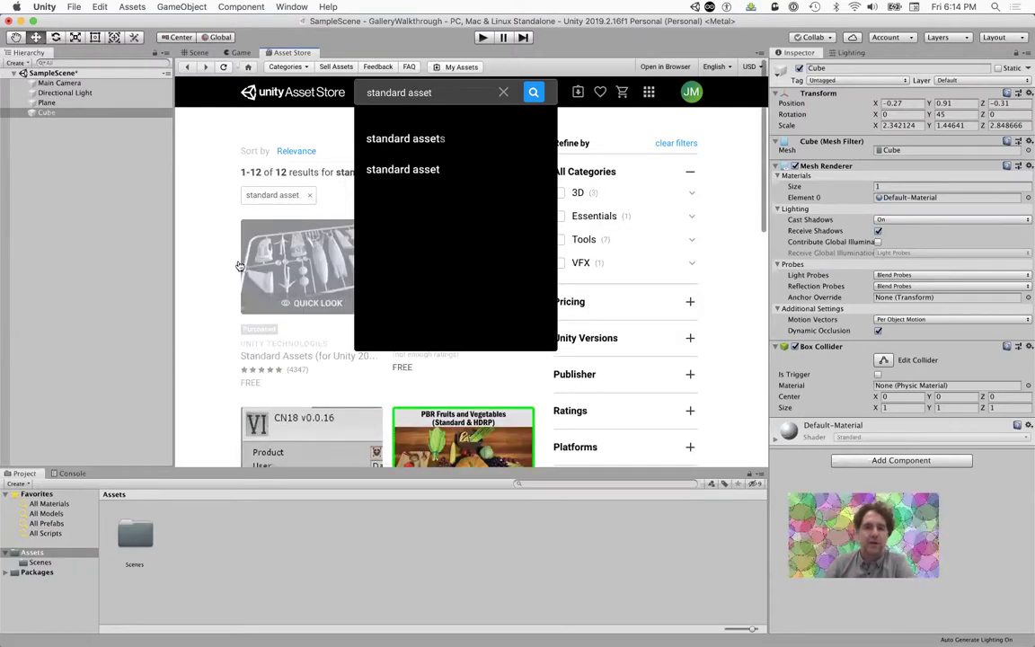
pyautogui.press('Return')
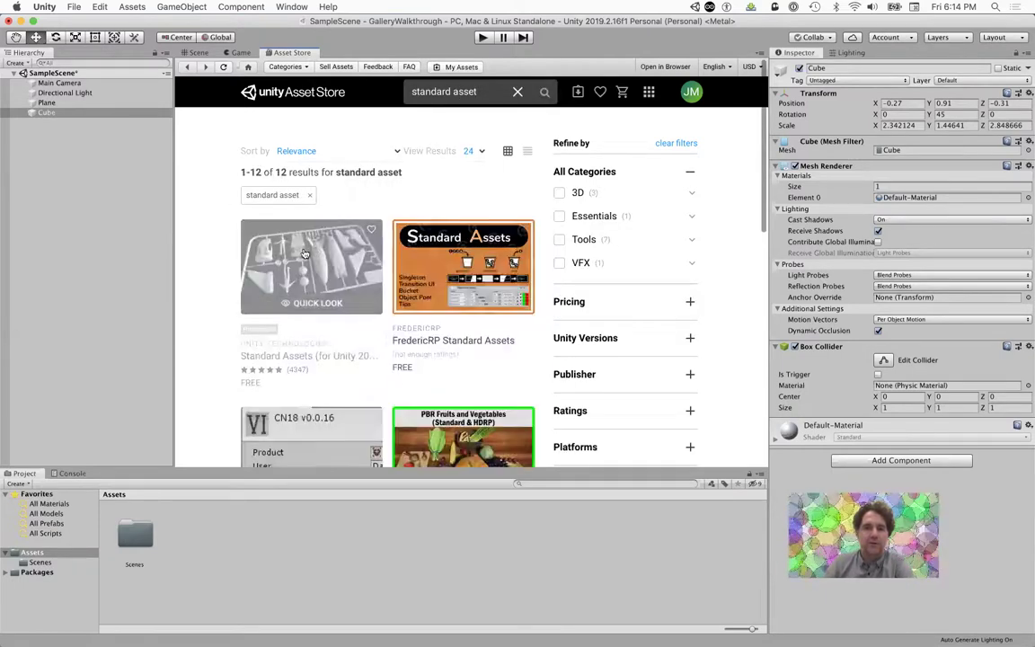
# Step: Open the Standard Assets (for Unity 2017.3) package page and start its import to list the package contents
pyautogui.click(304, 254)
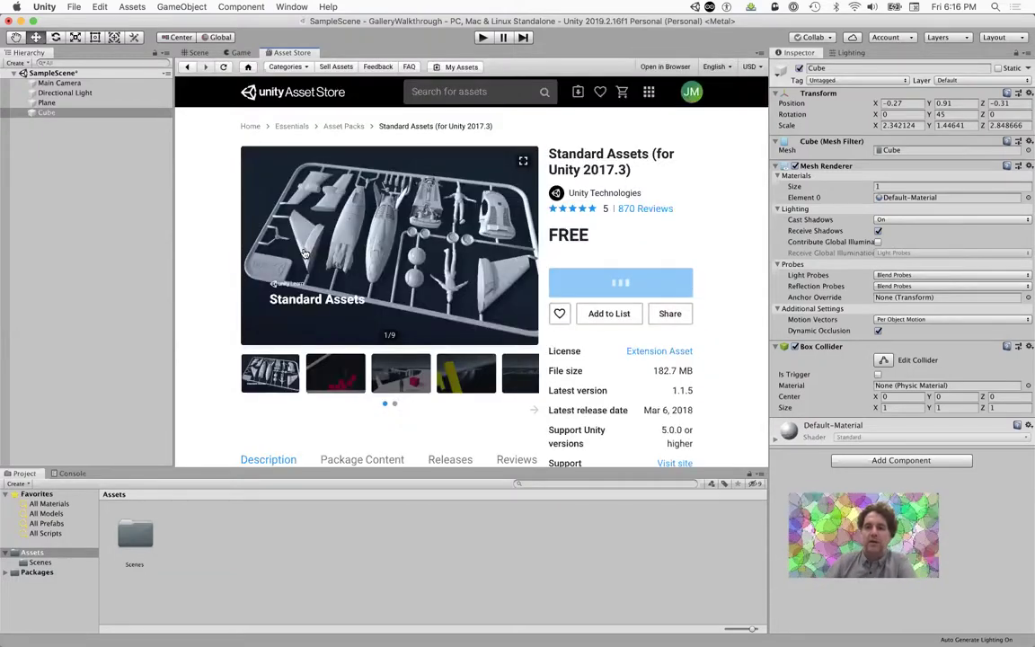
pyautogui.click(622, 360)
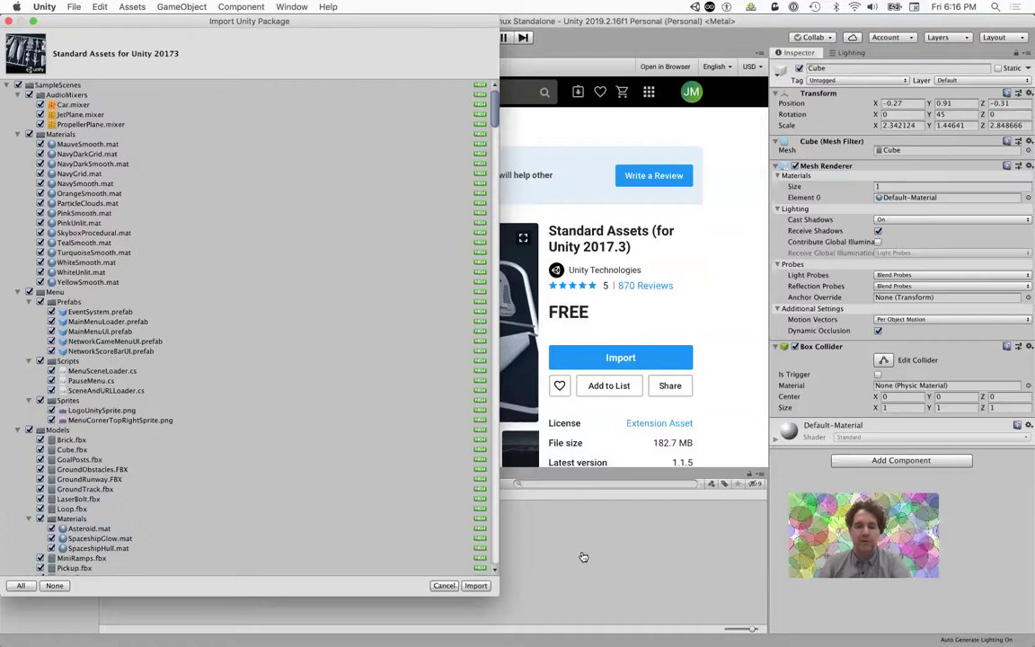
# Step: Switch to Finder, open the reference image just1pcontroller.jpg, and place and enlarge it beside the package import list
pyautogui.press('super+Tab')
pyautogui.press('super+Tab')
pyautogui.press('super+Tab')
pyautogui.press('super+Tab')
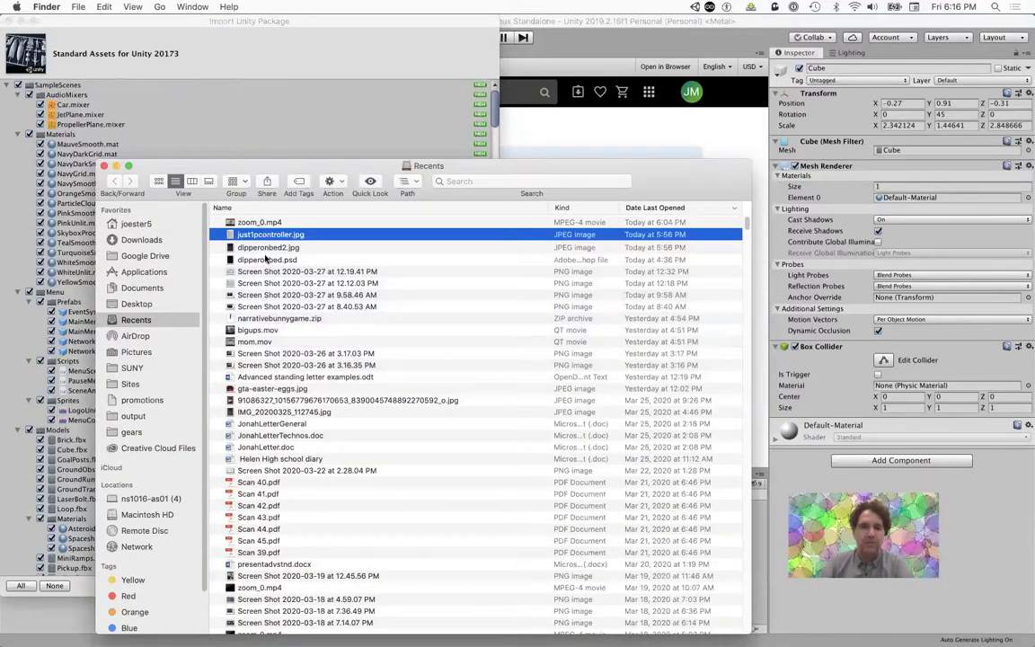
pyautogui.doubleClick(231, 236)
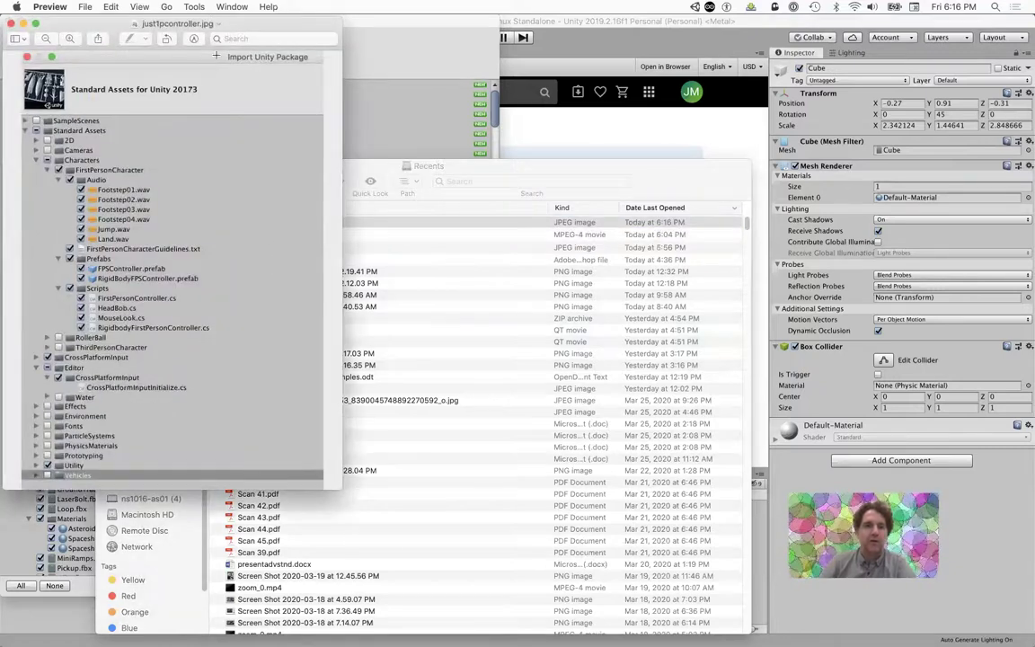
pyautogui.moveTo(203, 26); pyautogui.dragTo(597, 120)
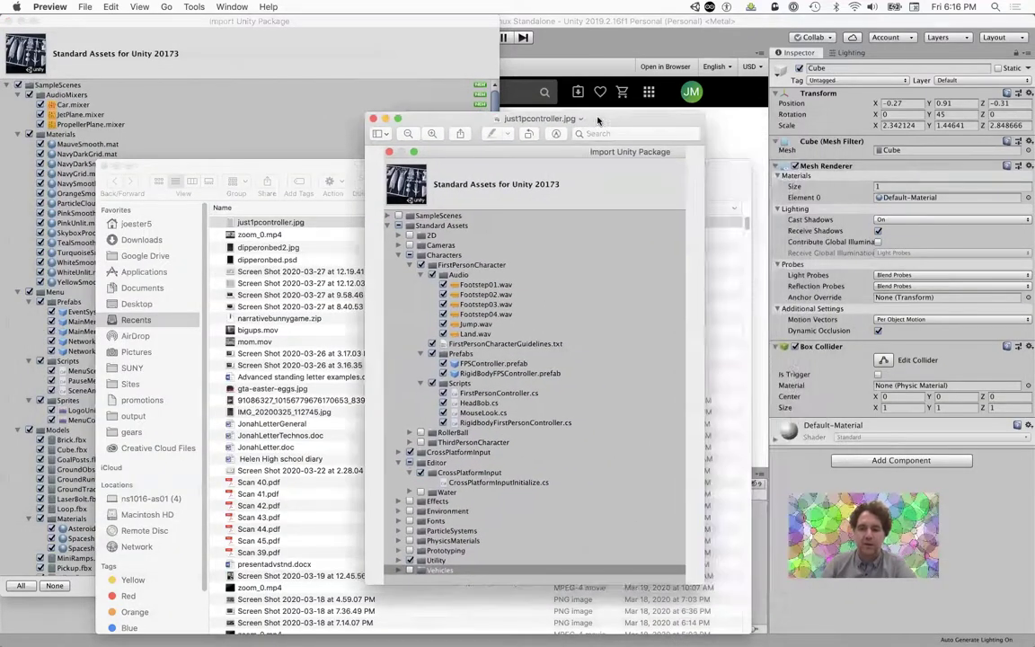
pyautogui.moveTo(702, 583); pyautogui.dragTo(773, 641)
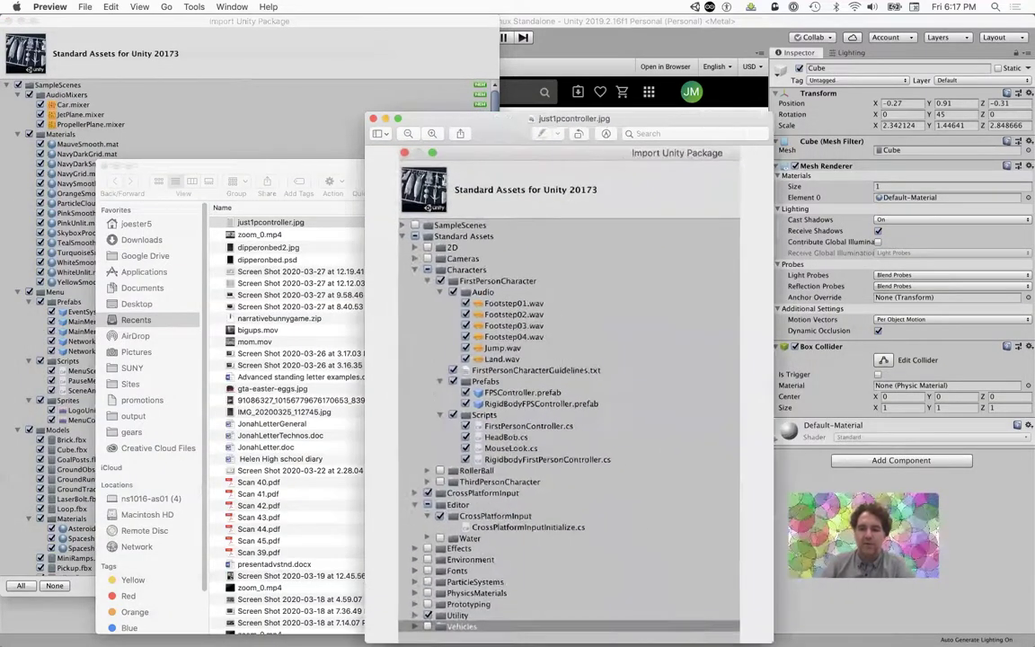
# Step: Close the just1pcontroller.jpg reference image and switch back to Unity's package import list
pyautogui.moveTo(575, 117); pyautogui.dragTo(565, 87)
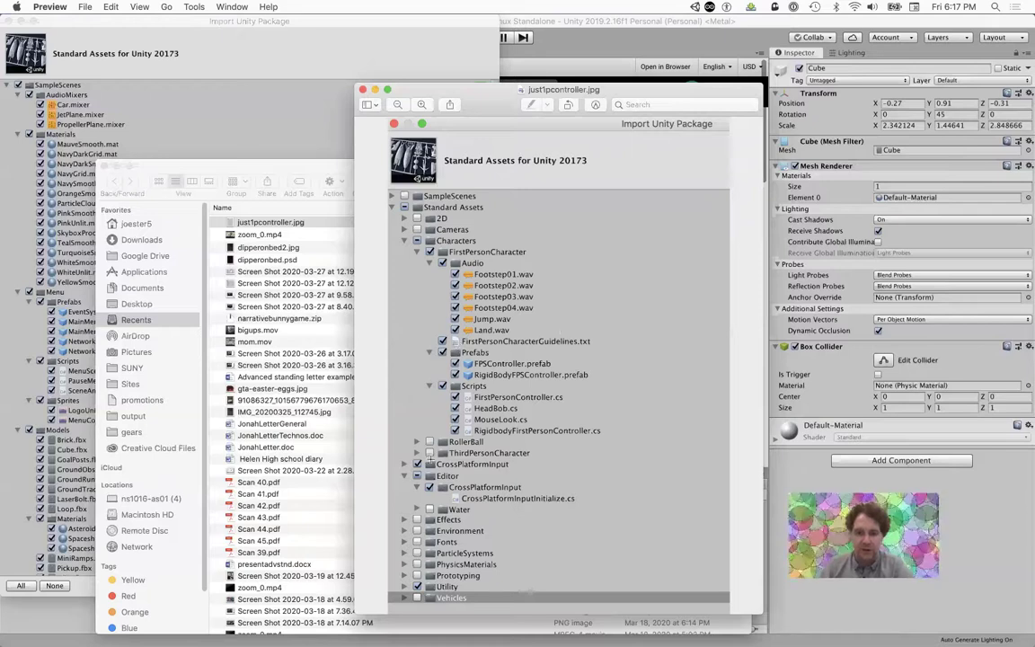
pyautogui.click(362, 90)
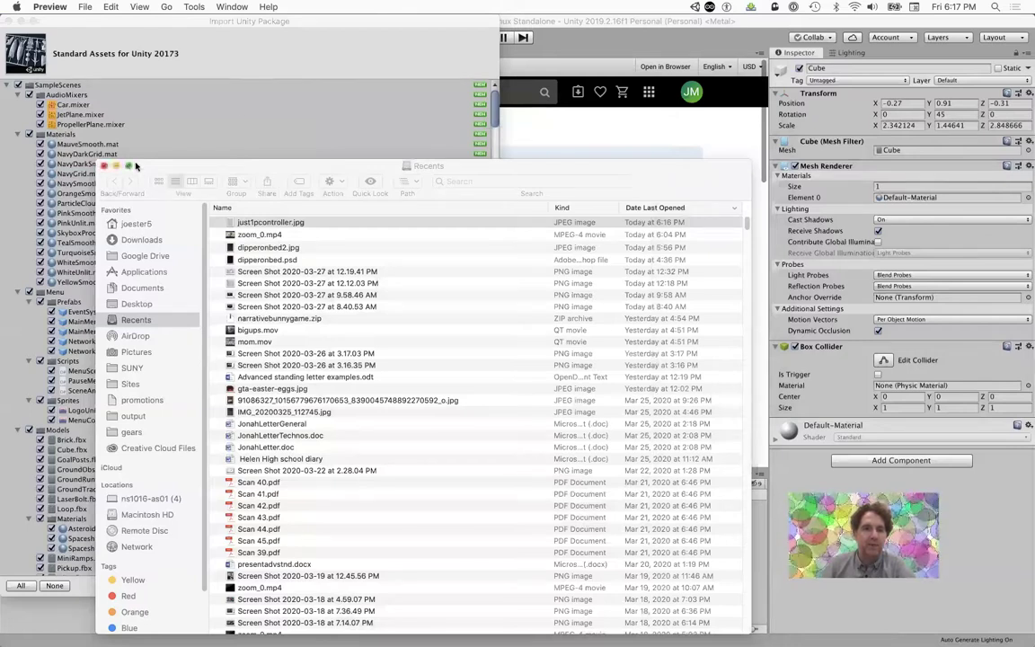
pyautogui.click(279, 108)
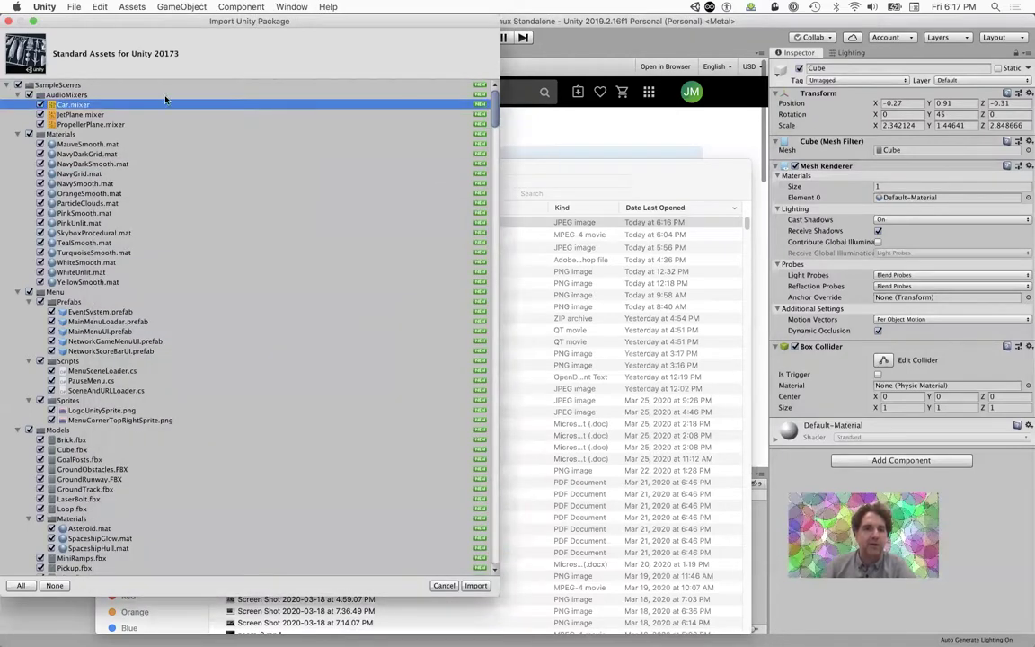
# Step: Exclude the SampleScenes folder and the 2D and Cameras folders of Standard Assets from the import, and collapse them
pyautogui.click(18, 85)
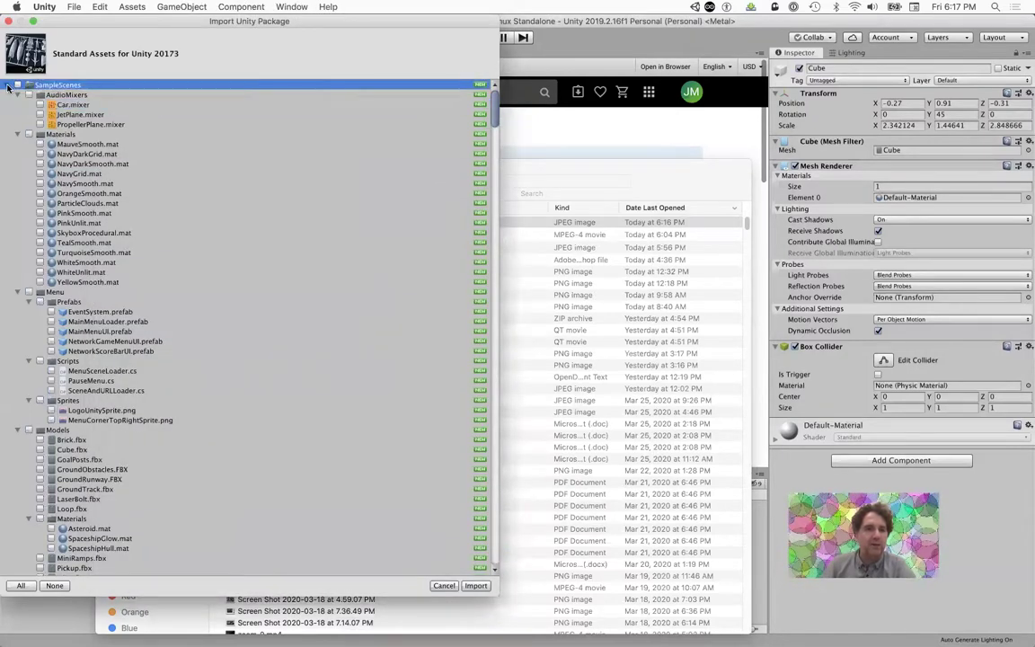
pyautogui.click(7, 85)
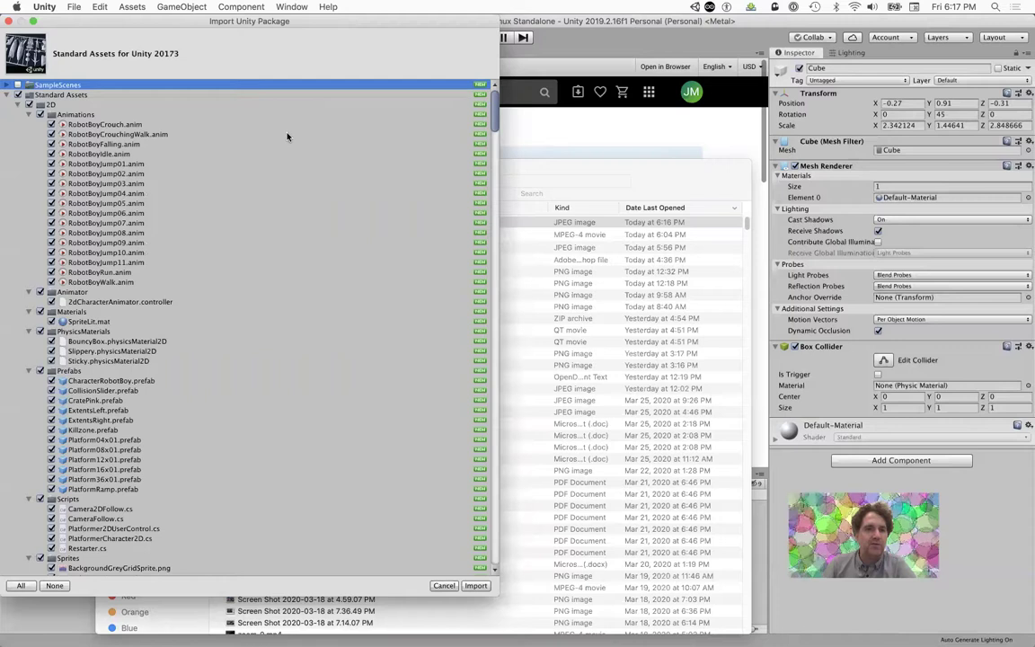
pyautogui.click(27, 105)
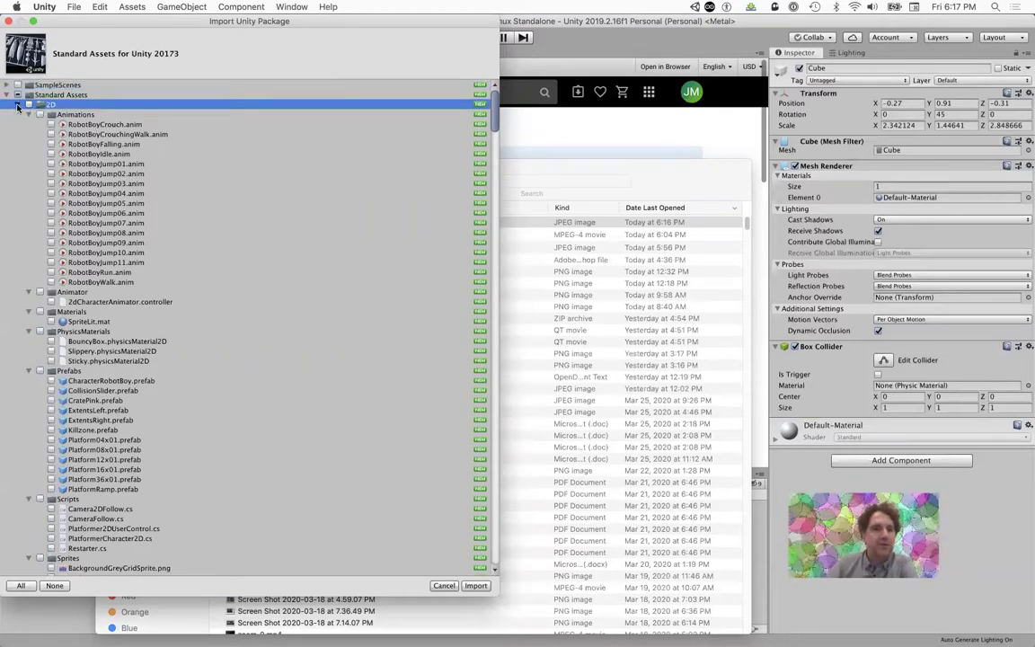
pyautogui.click(18, 105)
pyautogui.click(28, 114)
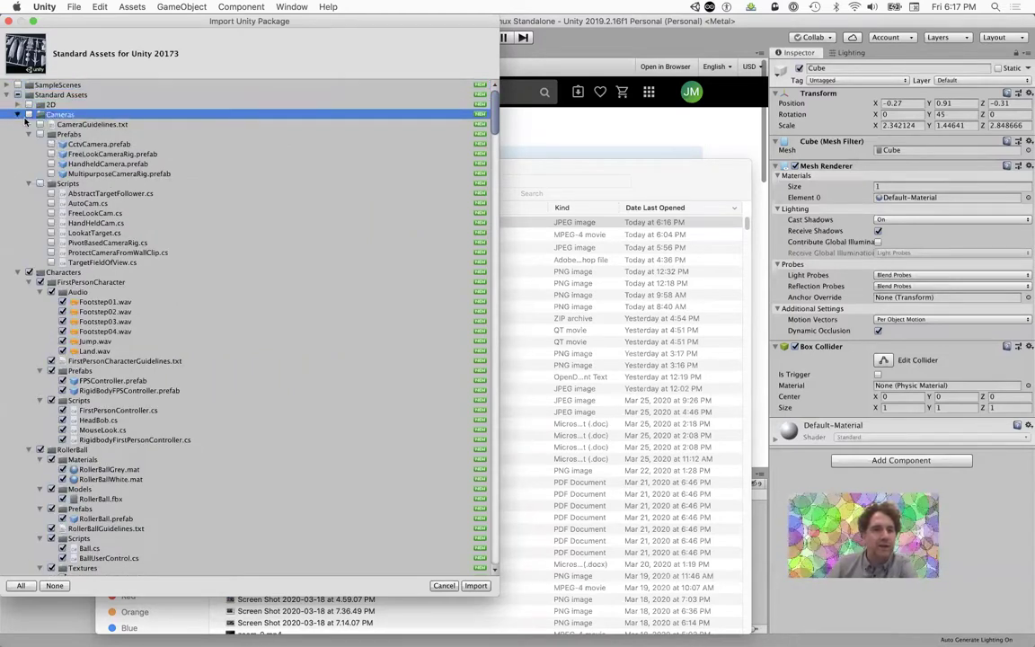
pyautogui.click(18, 114)
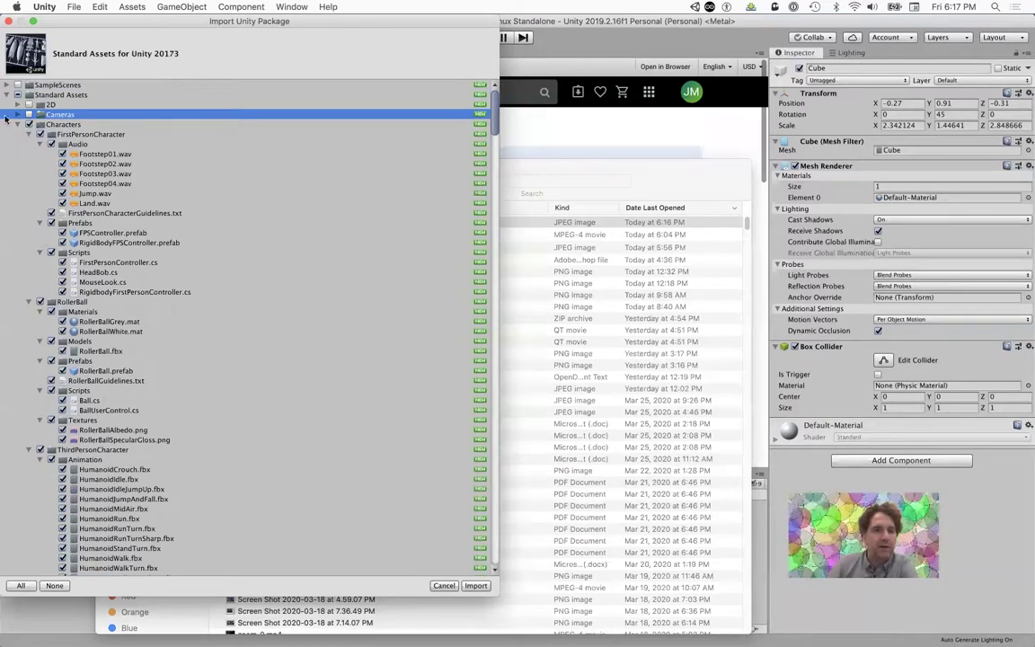
# Step: Keep FirstPersonCharacter but exclude RollerBall and ThirdPersonCharacter under Characters, and collapse all three folders
pyautogui.click(28, 134)
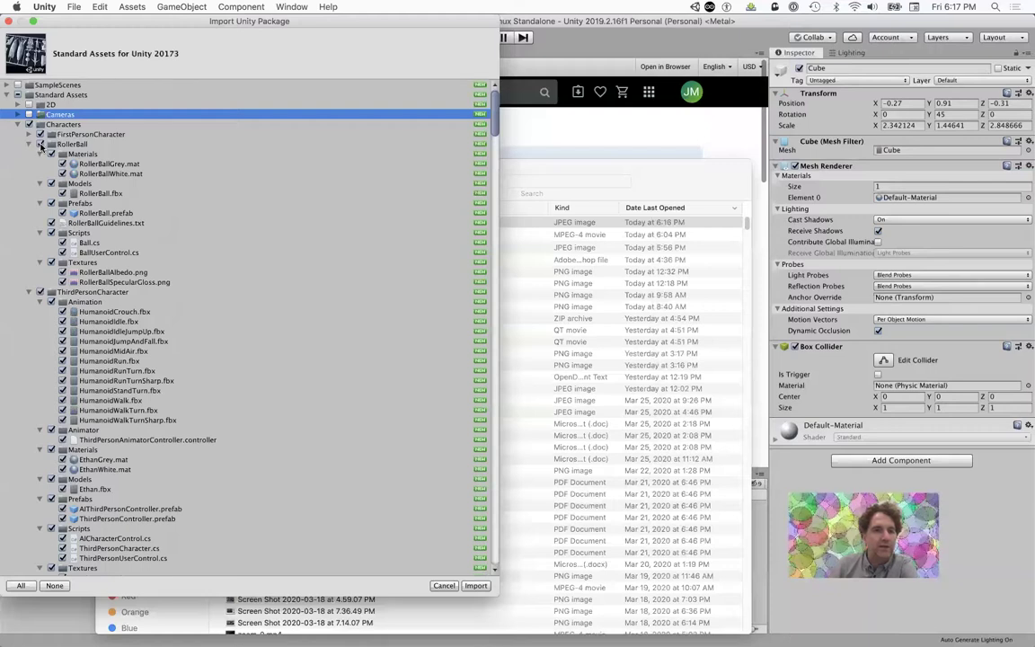
pyautogui.click(39, 144)
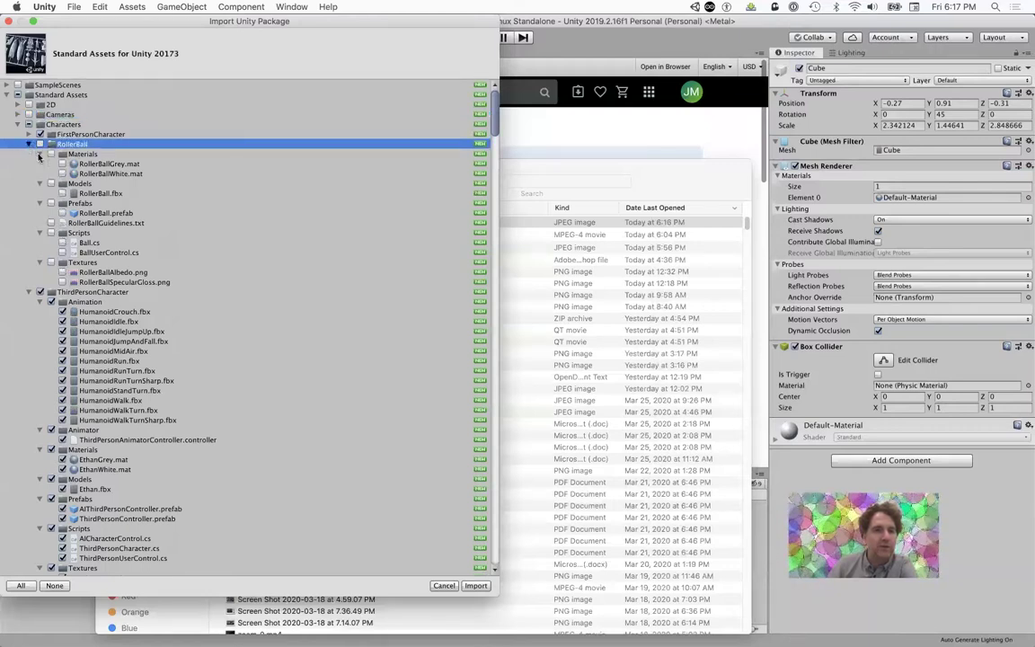
pyautogui.click(29, 144)
pyautogui.click(39, 154)
pyautogui.click(29, 154)
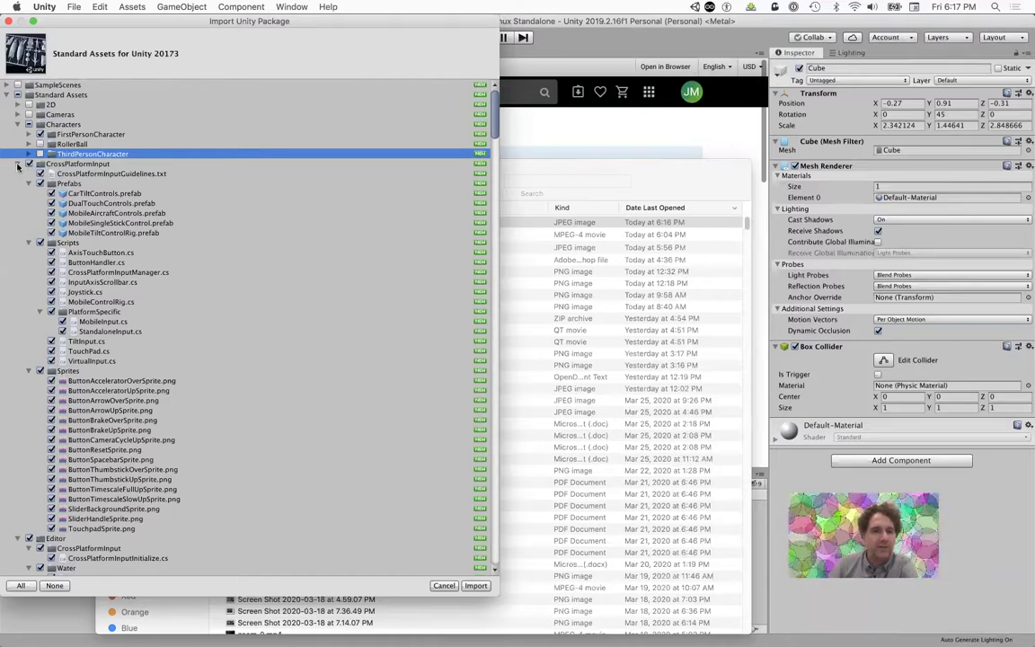
# Step: Keep and collapse CrossPlatformInput, and exclude only the Water folder under Editor from the import
pyautogui.click(18, 164)
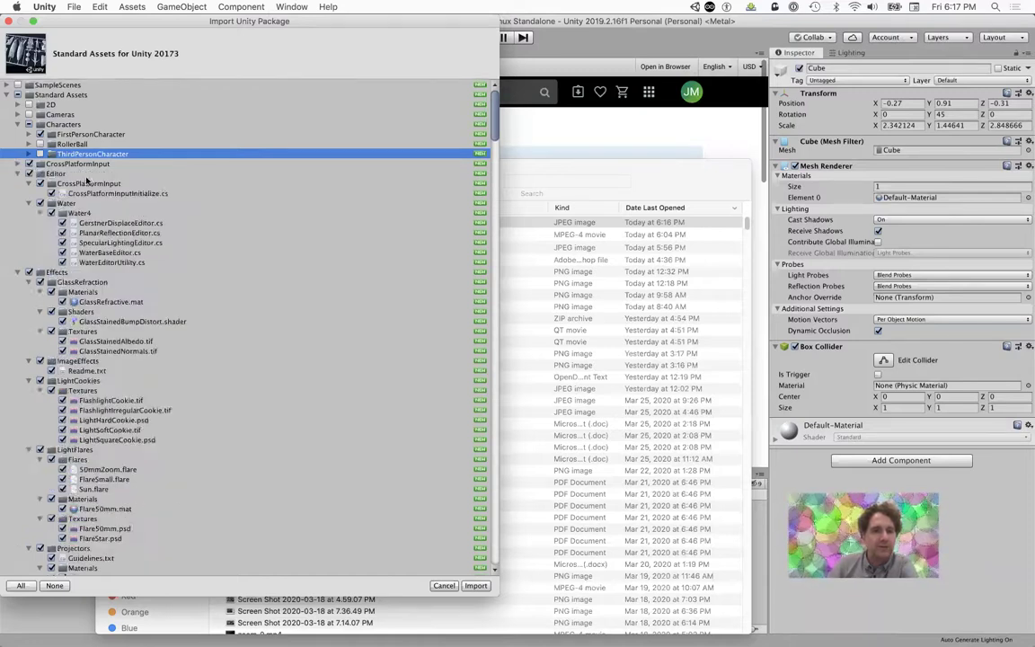
pyautogui.click(40, 204)
pyautogui.click(28, 204)
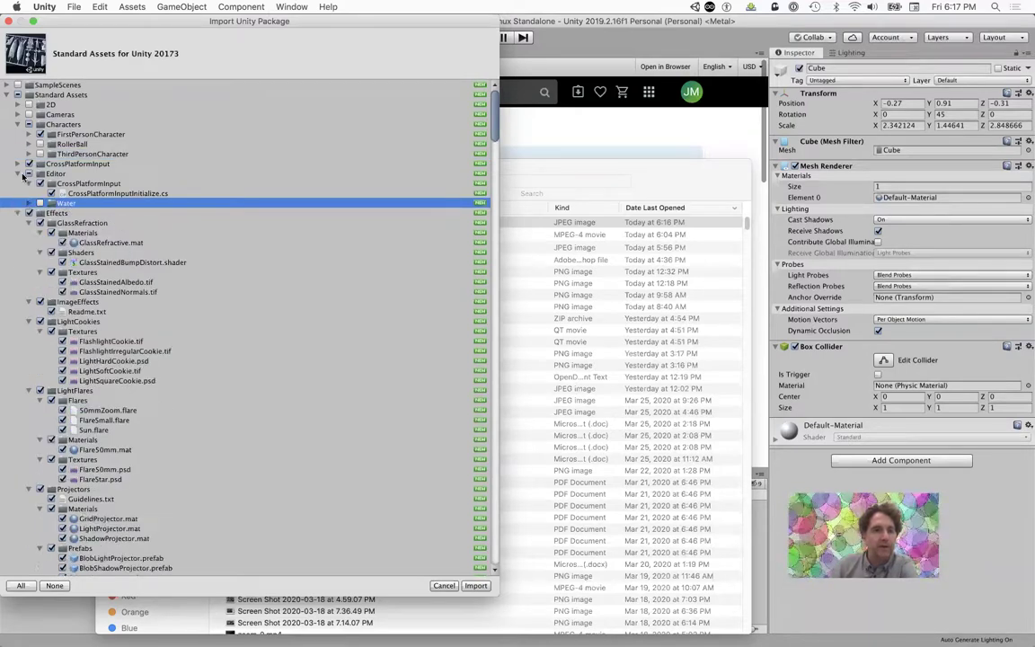
pyautogui.click(20, 173)
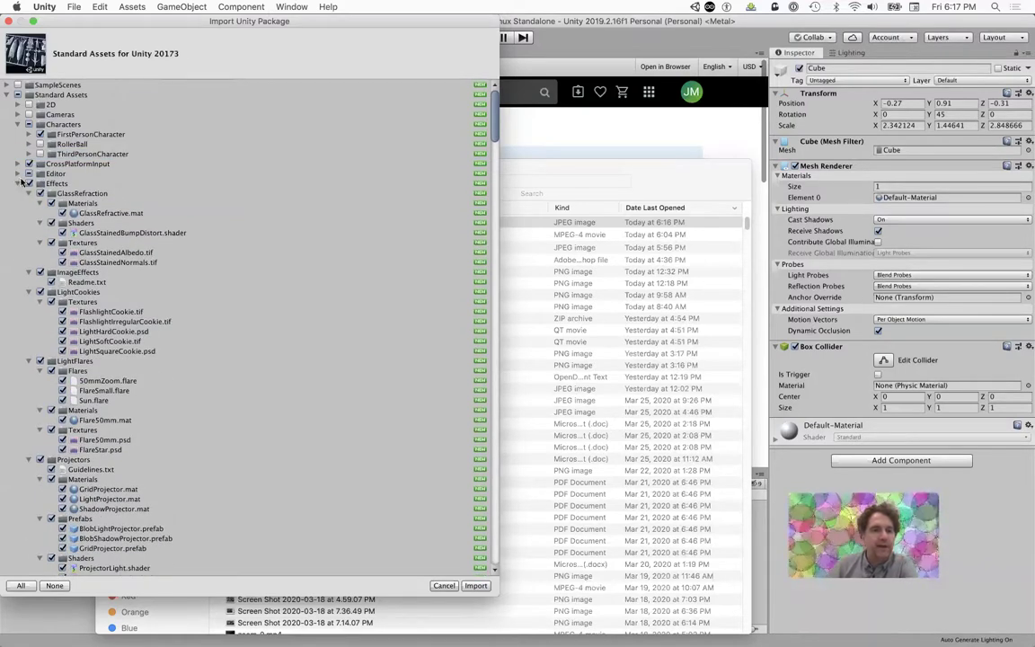
pyautogui.click(18, 172)
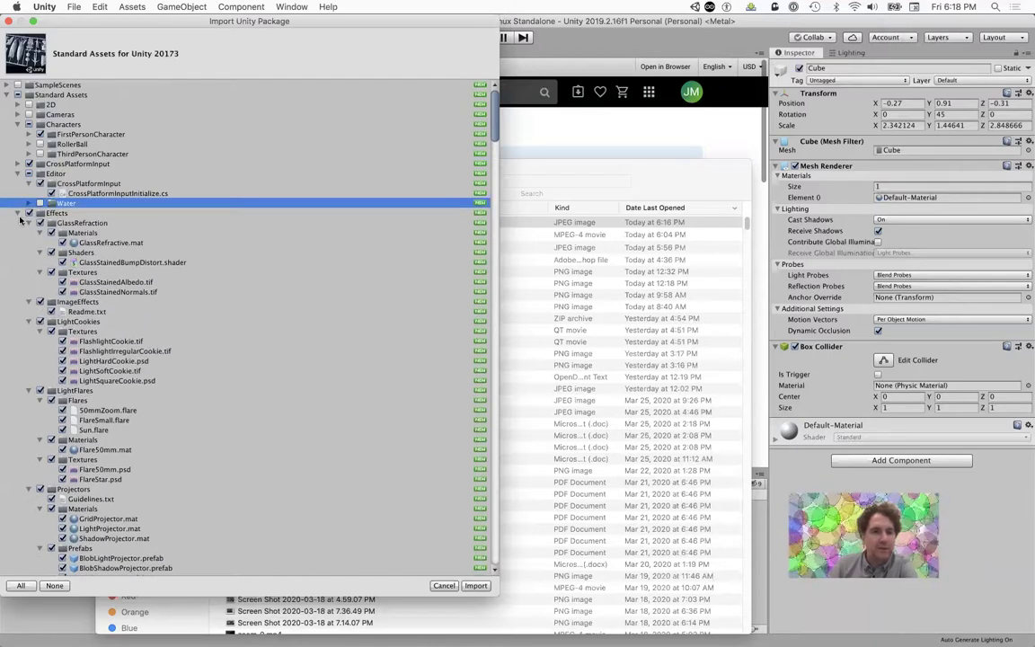
# Step: Exclude the Effects, Environment and Fonts folders from the import and collapse them
pyautogui.click(27, 214)
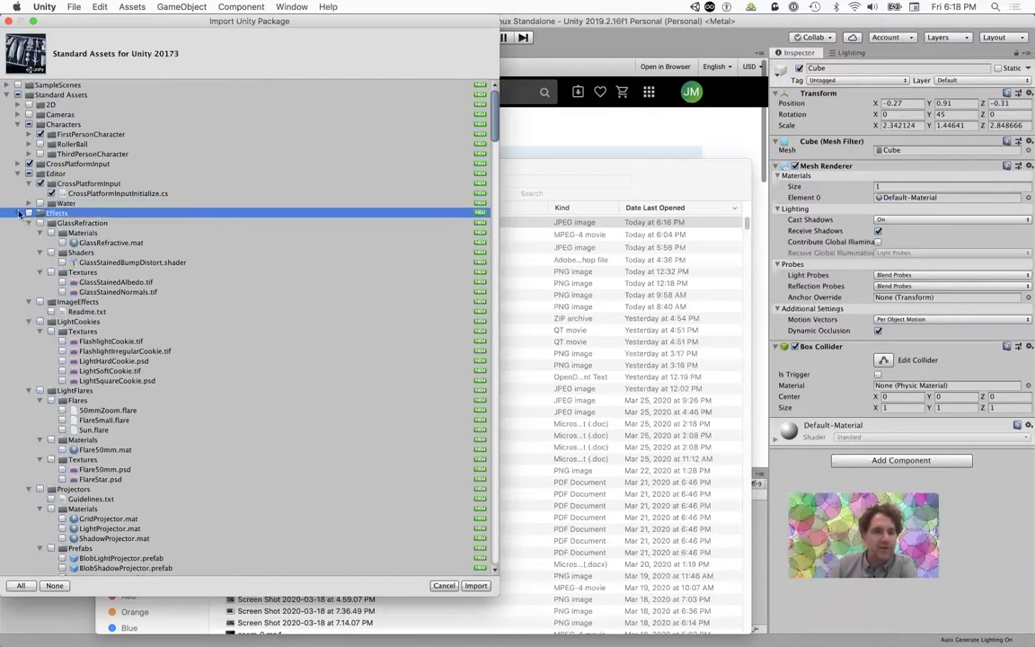
pyautogui.click(18, 213)
pyautogui.click(18, 223)
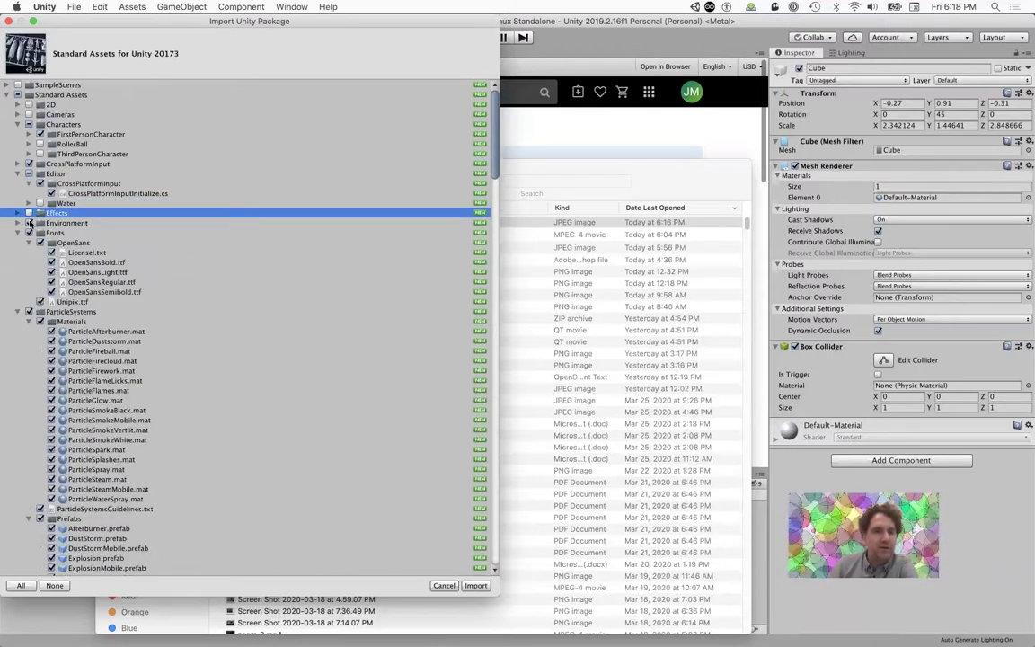
pyautogui.click(27, 223)
pyautogui.click(28, 233)
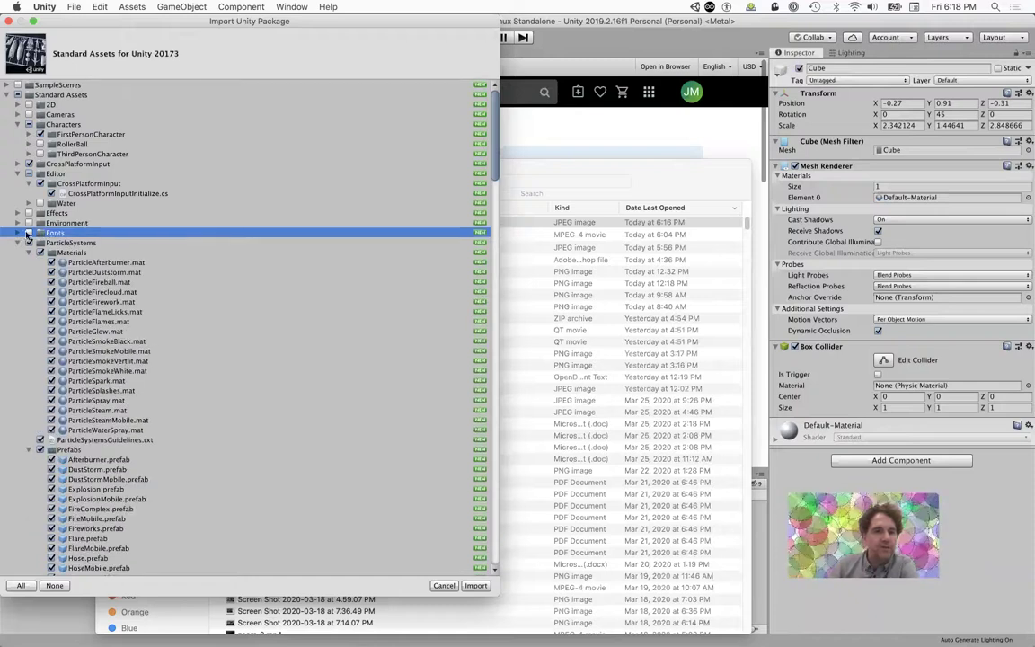
# Step: Exclude the ParticleSystems, PhysicsMaterials and Prototyping folders from the import and collapse them
pyautogui.click(18, 243)
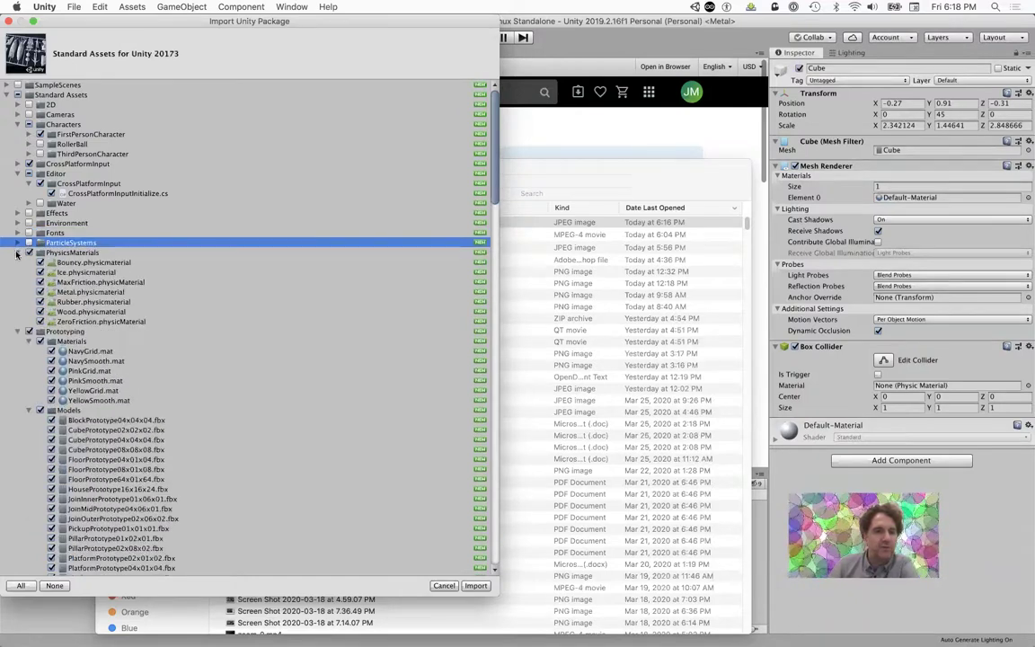
pyautogui.click(18, 252)
pyautogui.click(32, 254)
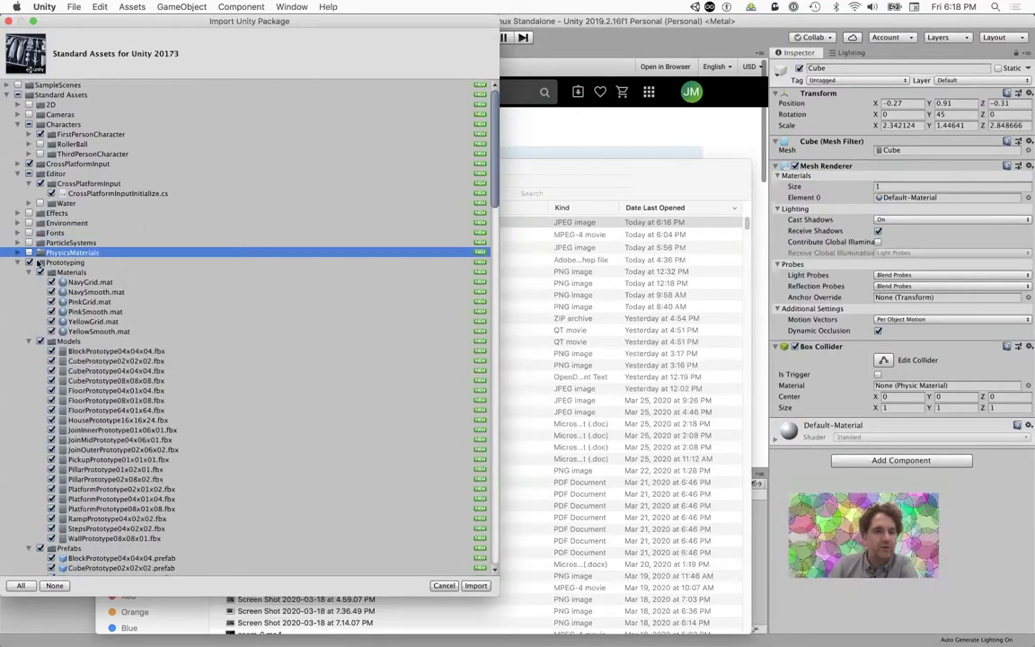
pyautogui.click(30, 262)
pyautogui.click(30, 262)
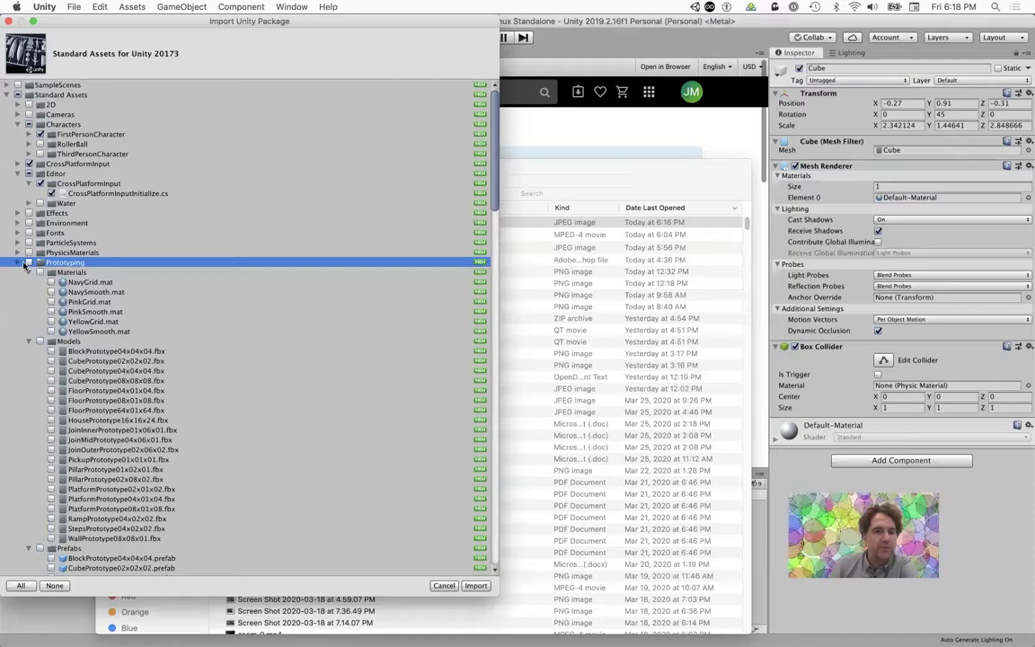
pyautogui.click(19, 263)
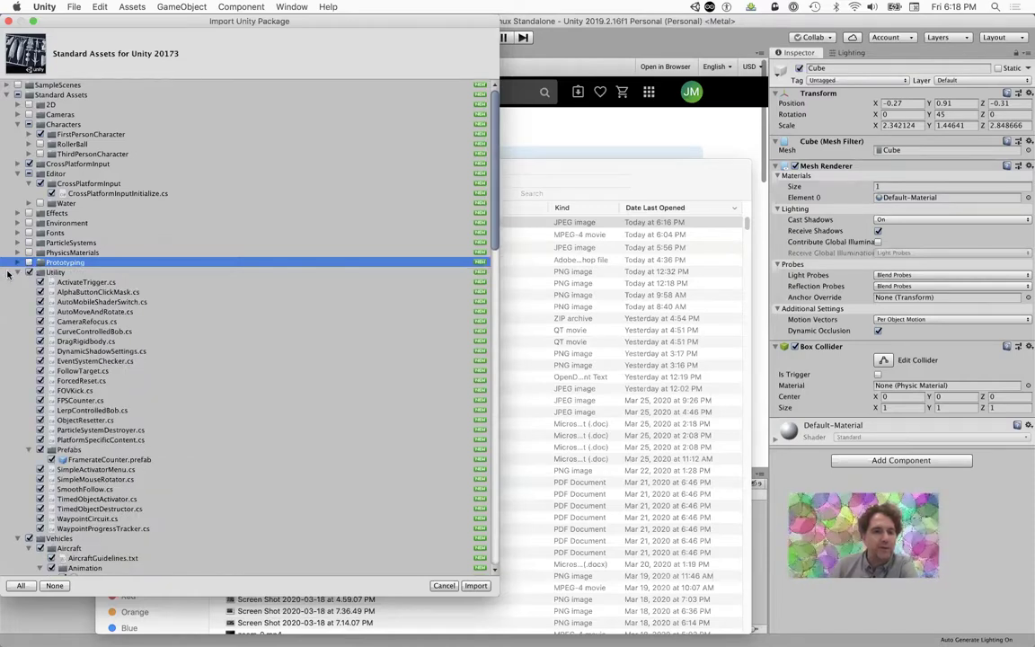
# Step: Keep the Utility folder, exclude Vehicles, and import the selected Standard Assets items into the project
pyautogui.click(18, 273)
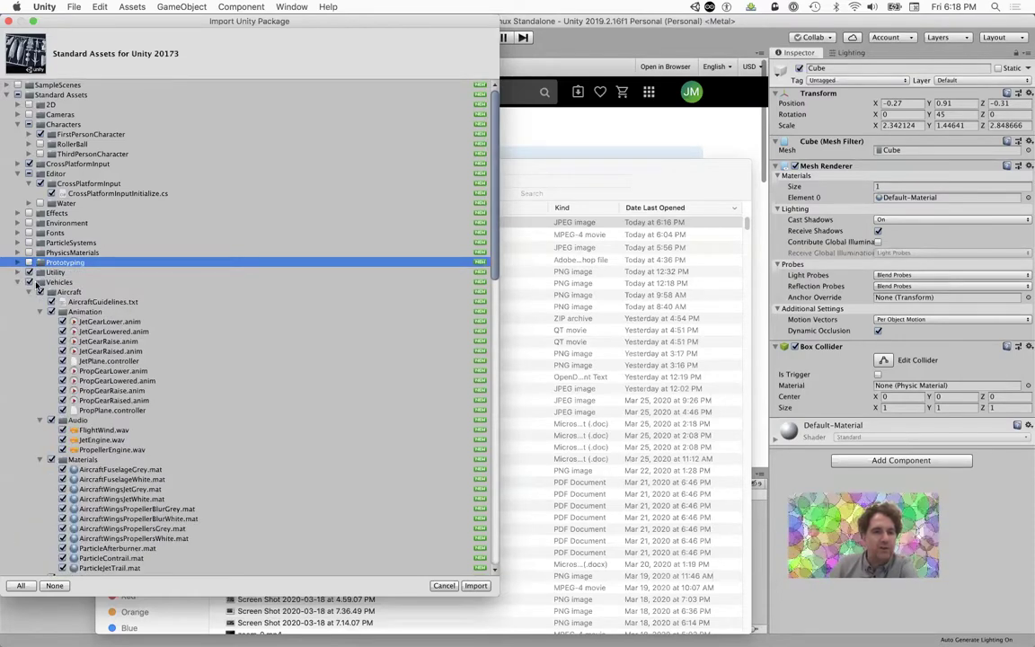
pyautogui.click(29, 282)
pyautogui.click(18, 282)
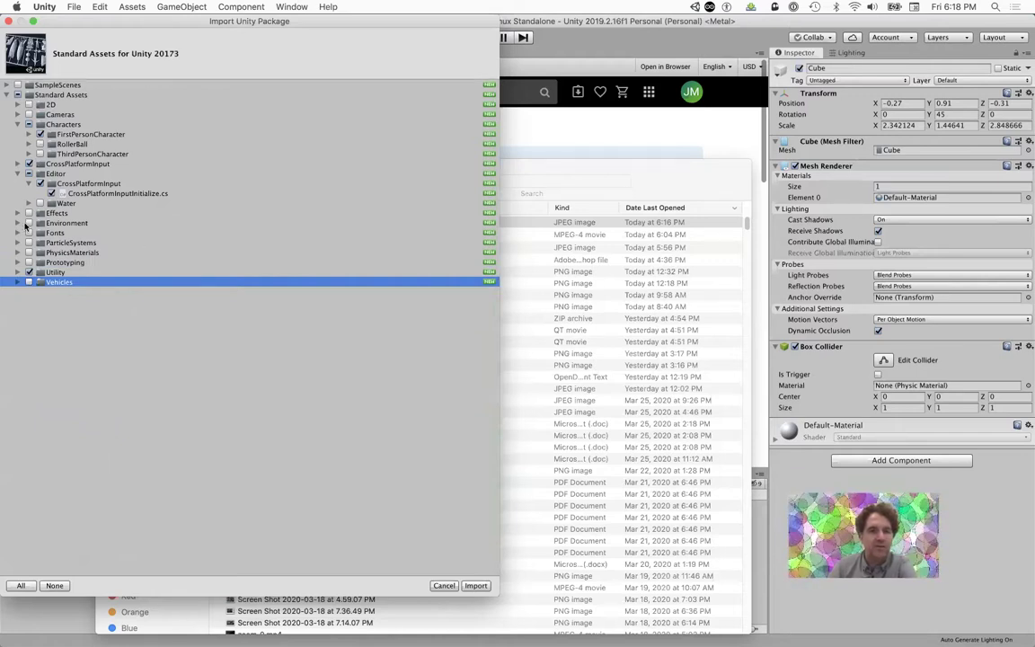
pyautogui.click(475, 585)
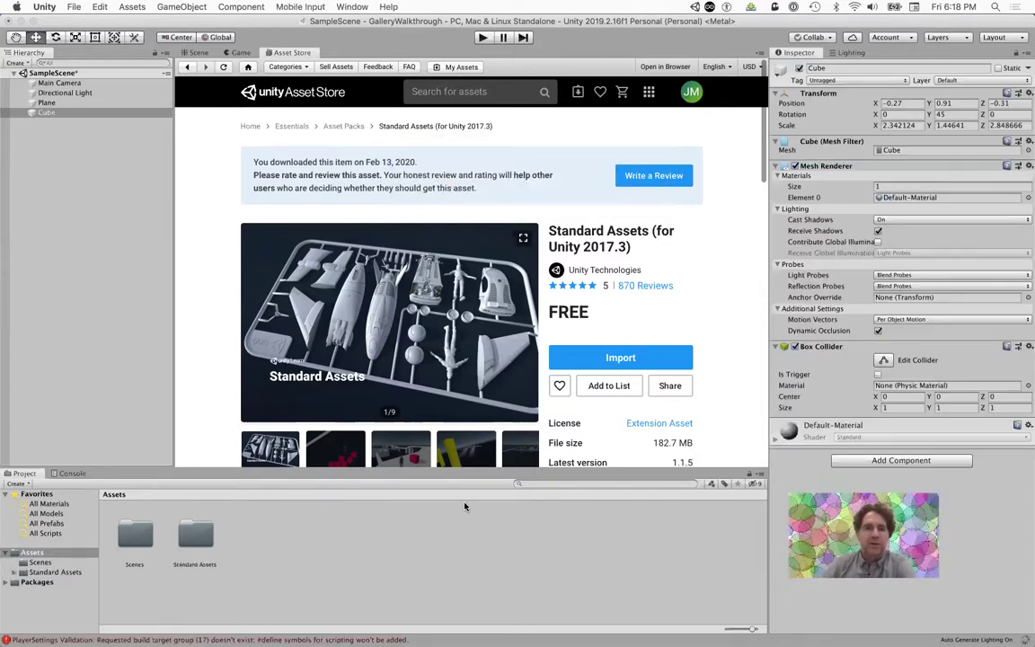
# Step: Show the Scene view and open the FirstPersonCharacter Prefabs folder under Standard Assets > Characters in the project
pyautogui.click(196, 52)
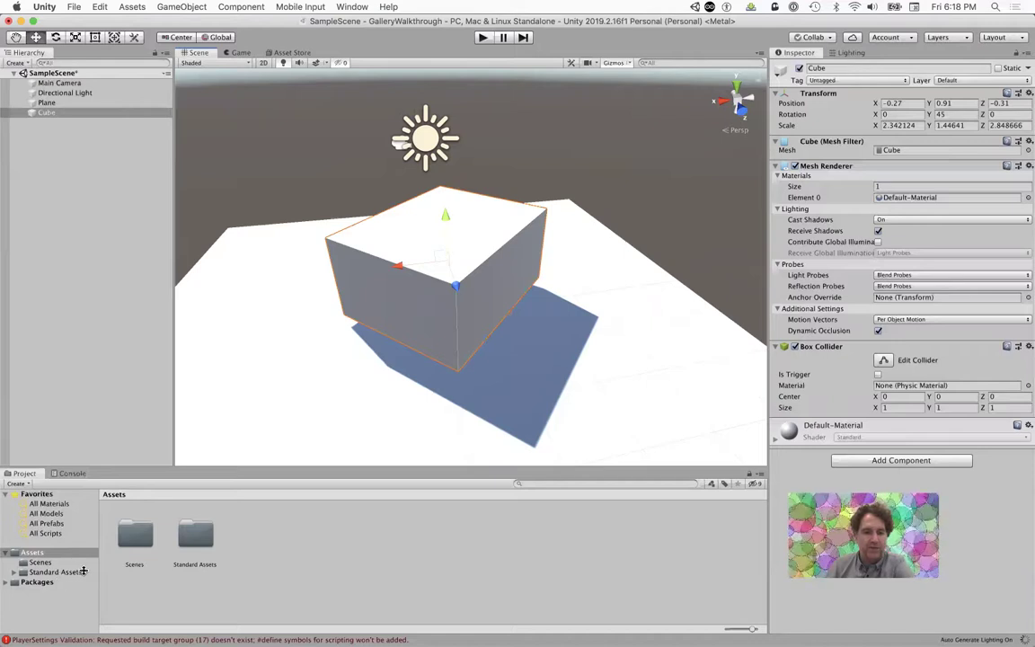
pyautogui.click(61, 572)
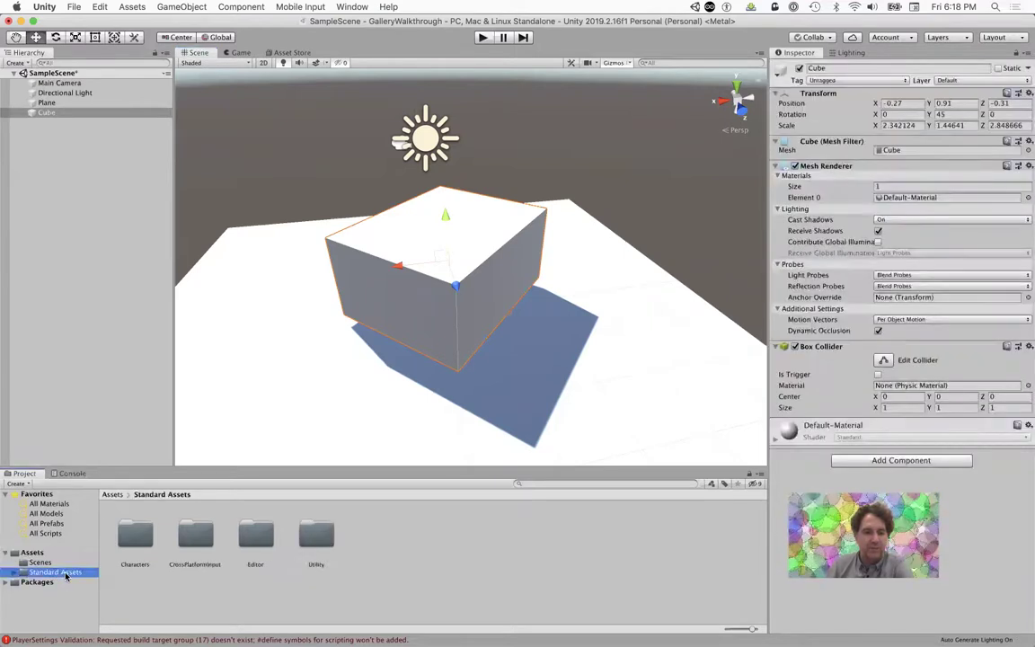
pyautogui.click(66, 576)
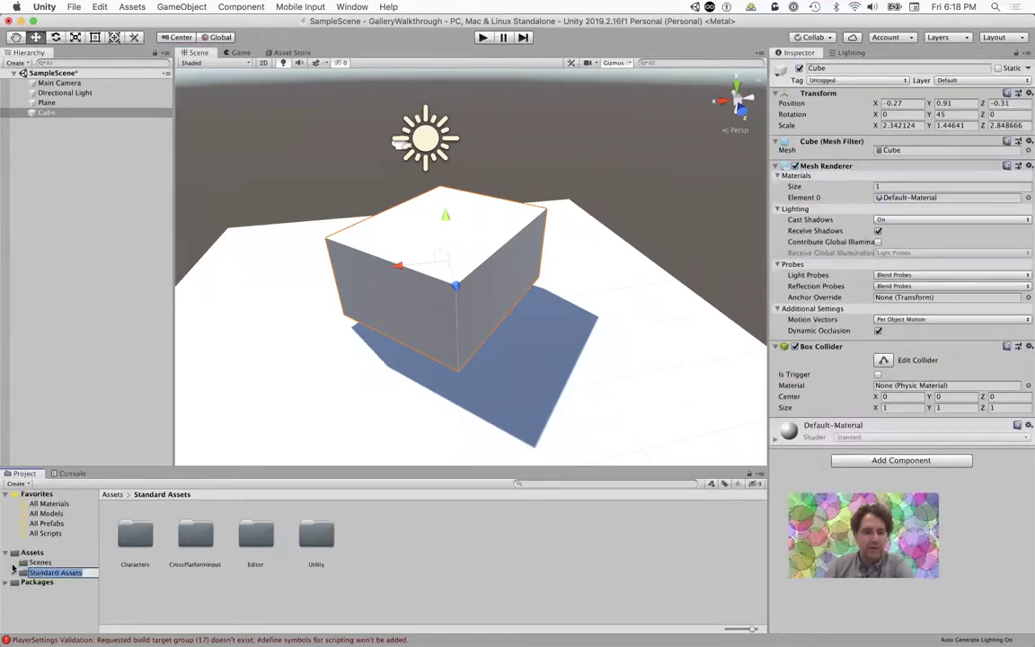
pyautogui.click(15, 573)
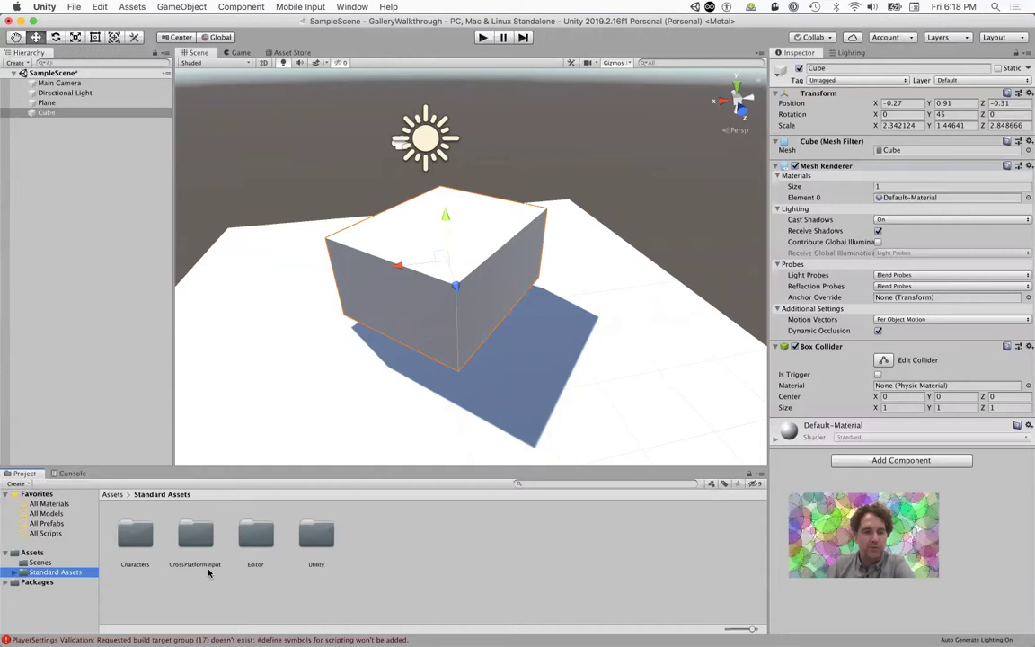
pyautogui.click(14, 572)
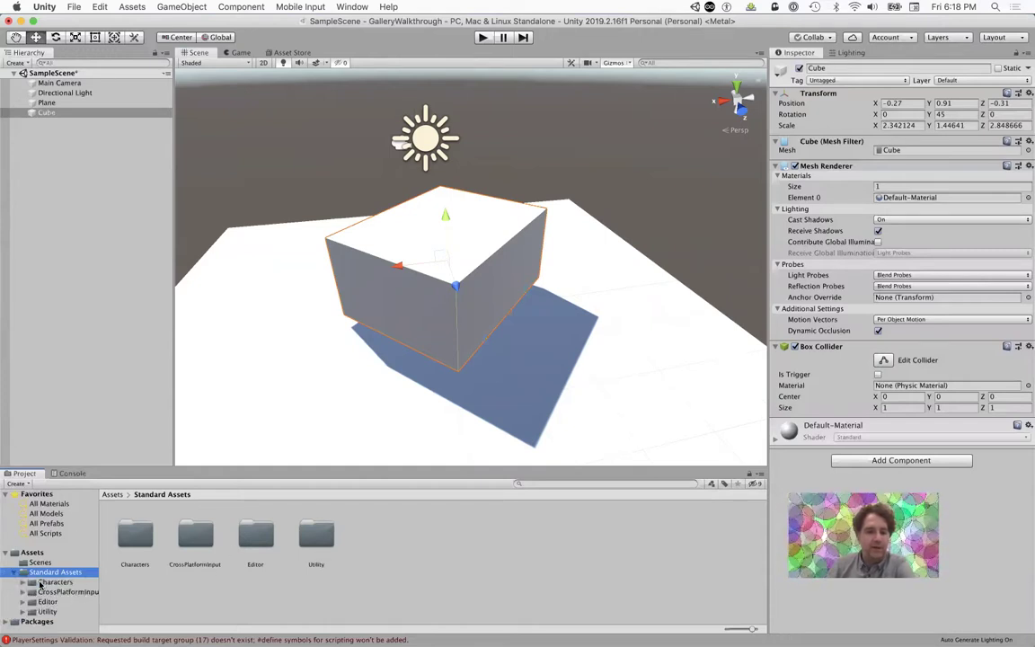
pyautogui.click(54, 582)
pyautogui.doubleClick(135, 534)
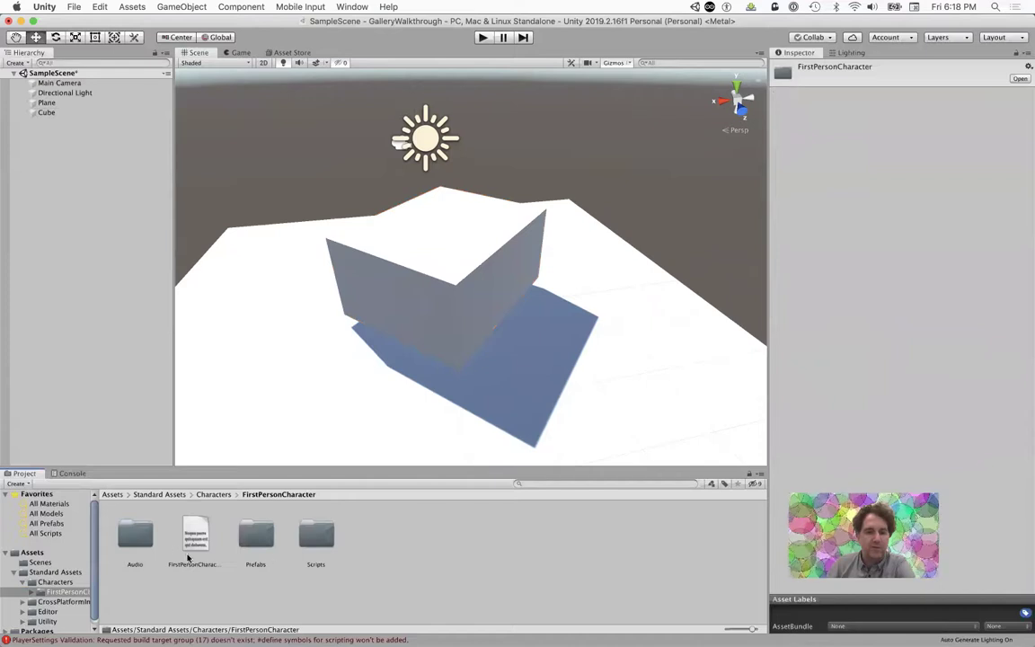
pyautogui.click(255, 537)
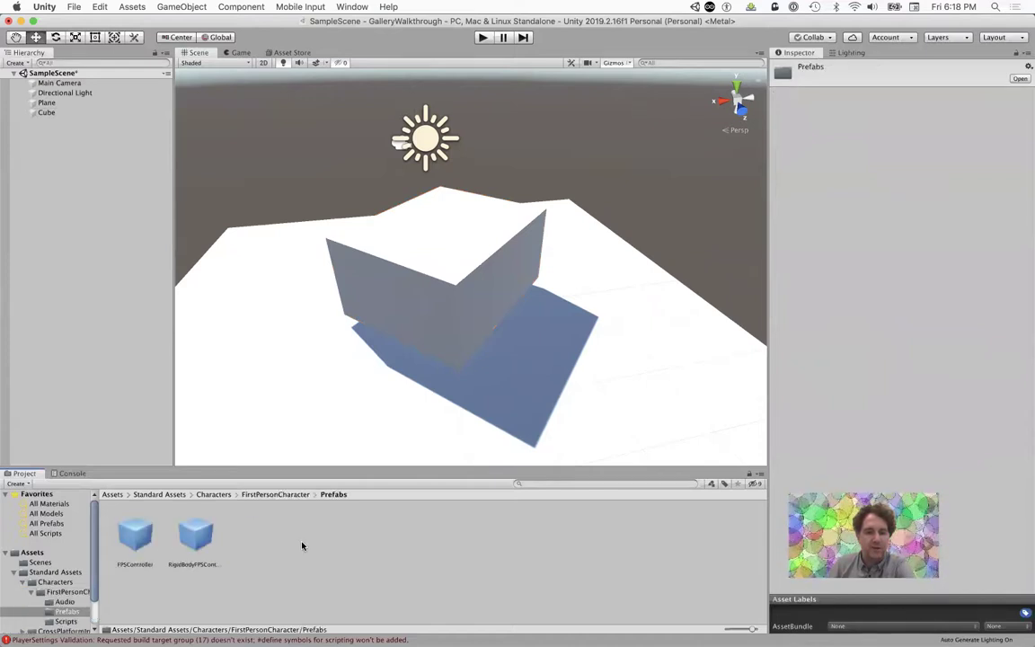
# Step: Add the FPSController prefab to the SampleScene hierarchy and clear the console messages
pyautogui.moveTo(135, 538); pyautogui.dragTo(35, 126)
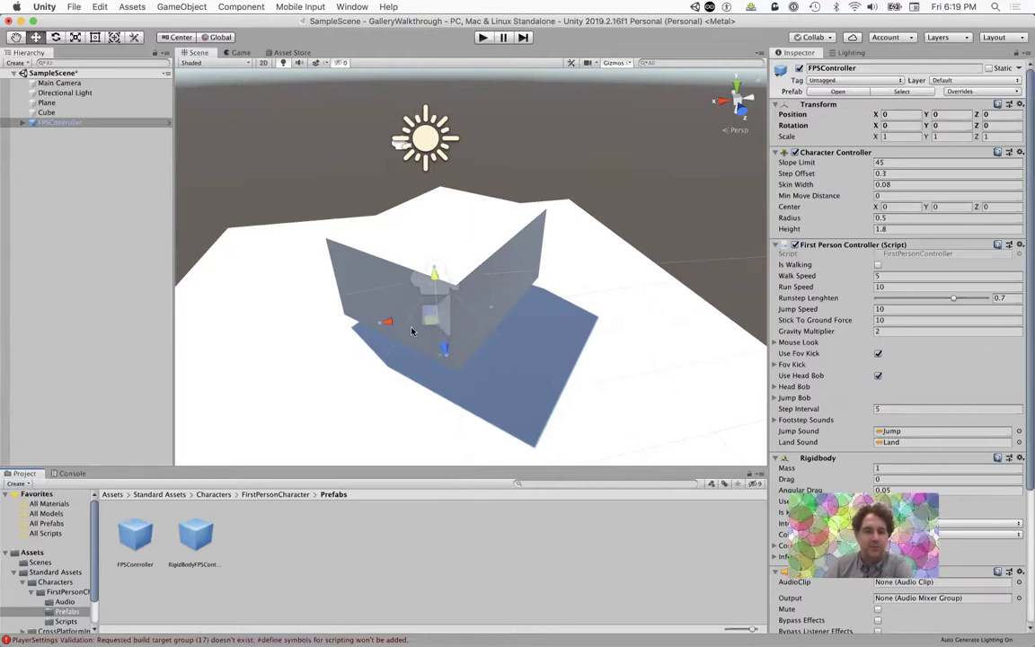
pyautogui.click(73, 474)
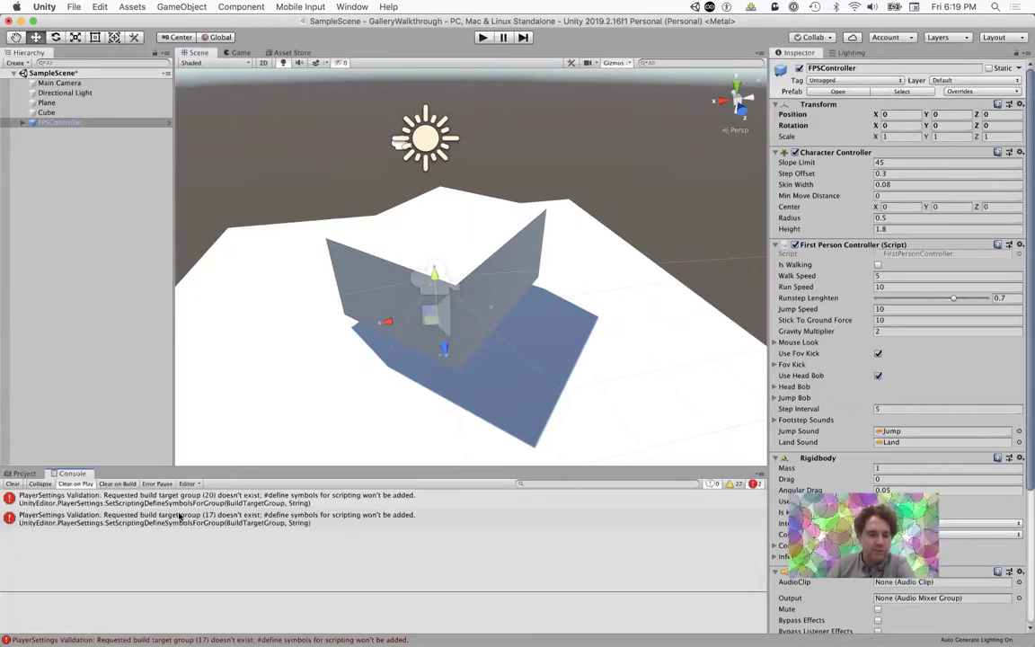
pyautogui.click(13, 483)
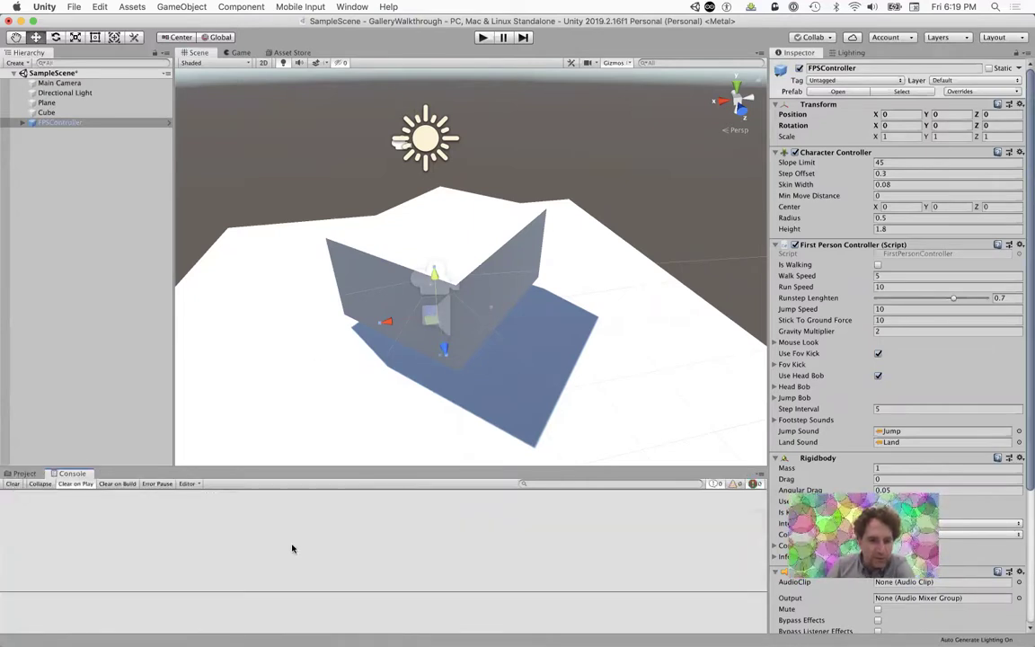
# Step: Show the project assets, then move the cube away from the FPSController to X -2.85, Y 0.66, Z -3.67
pyautogui.click(23, 473)
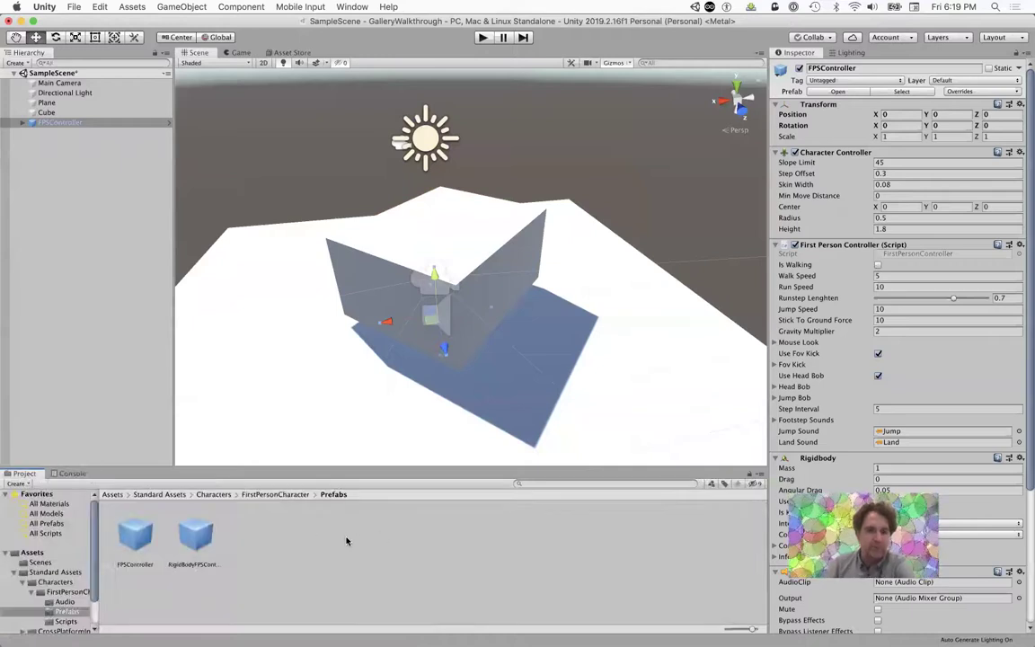
pyautogui.click(471, 219)
pyautogui.moveTo(405, 262); pyautogui.dragTo(510, 266)
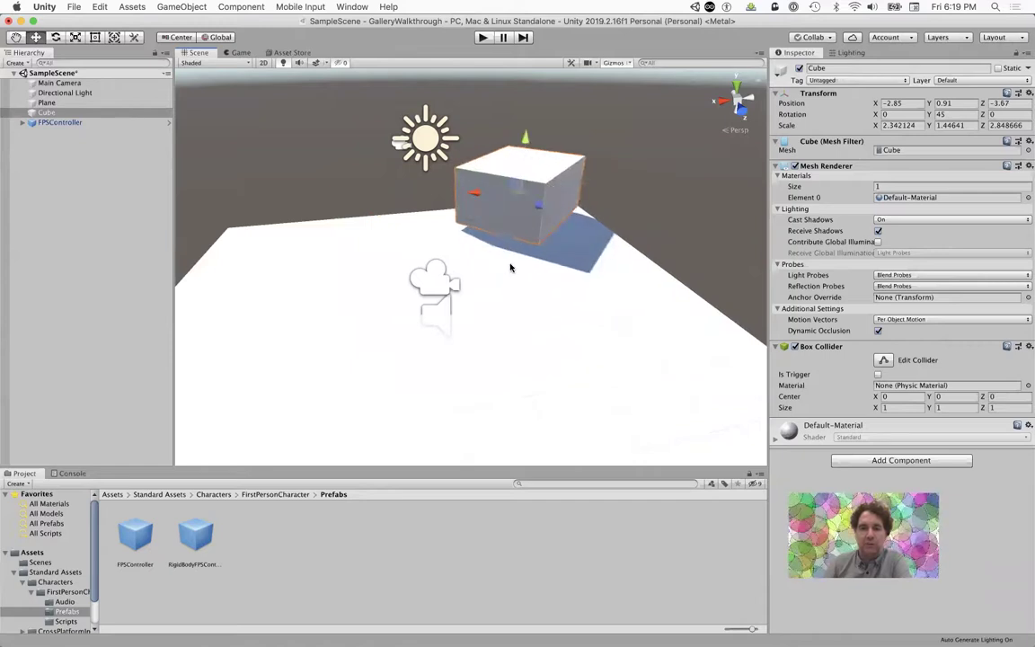
pyautogui.moveTo(524, 144); pyautogui.dragTo(523, 162)
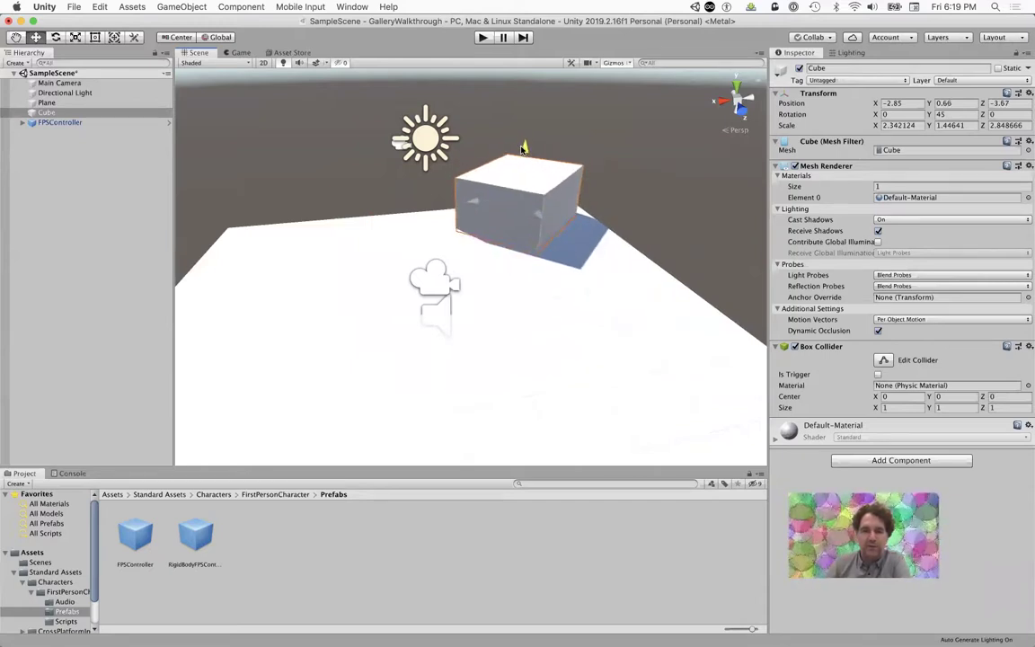
# Step: Raise the FPSController above the plane to a Y position of 0.88
pyautogui.click(56, 122)
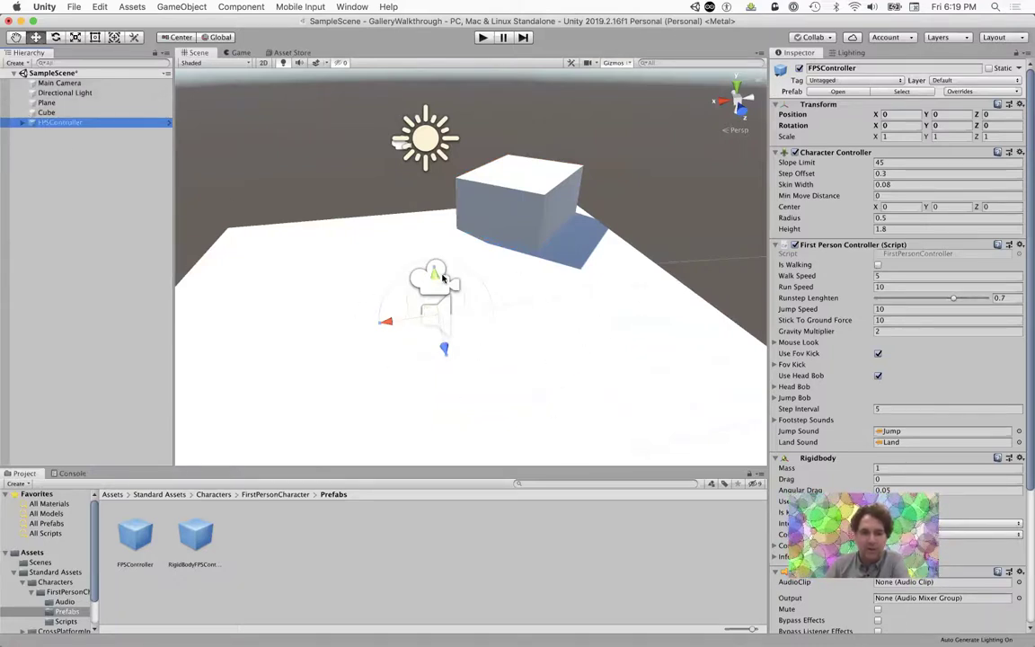
pyautogui.moveTo(440, 277); pyautogui.dragTo(429, 245)
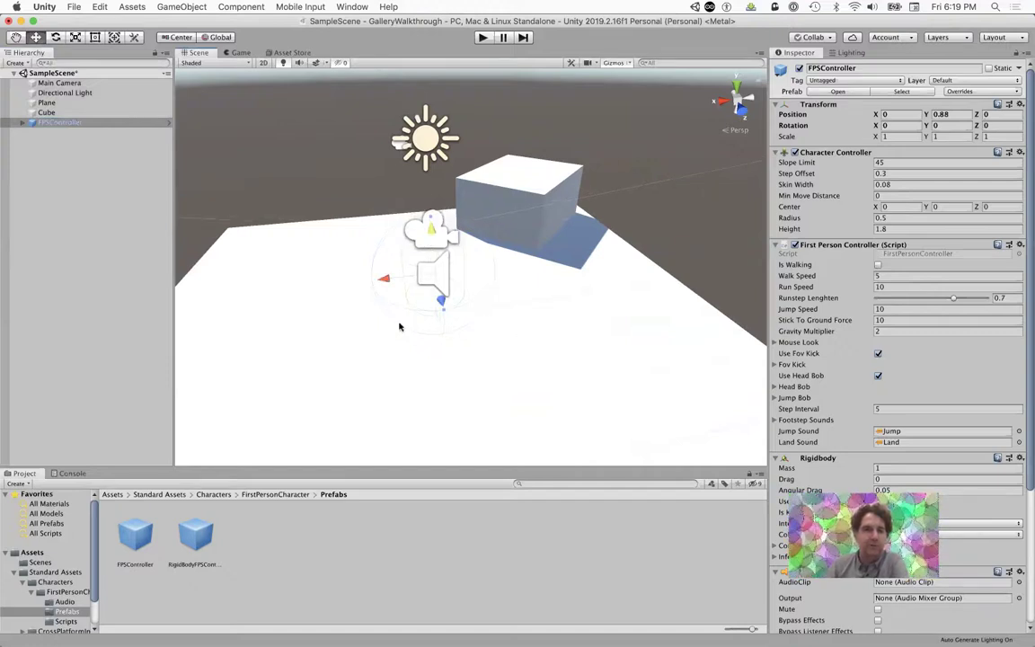
# Step: Disable the Main Camera object and test the scene briefly in play mode
pyautogui.click(54, 84)
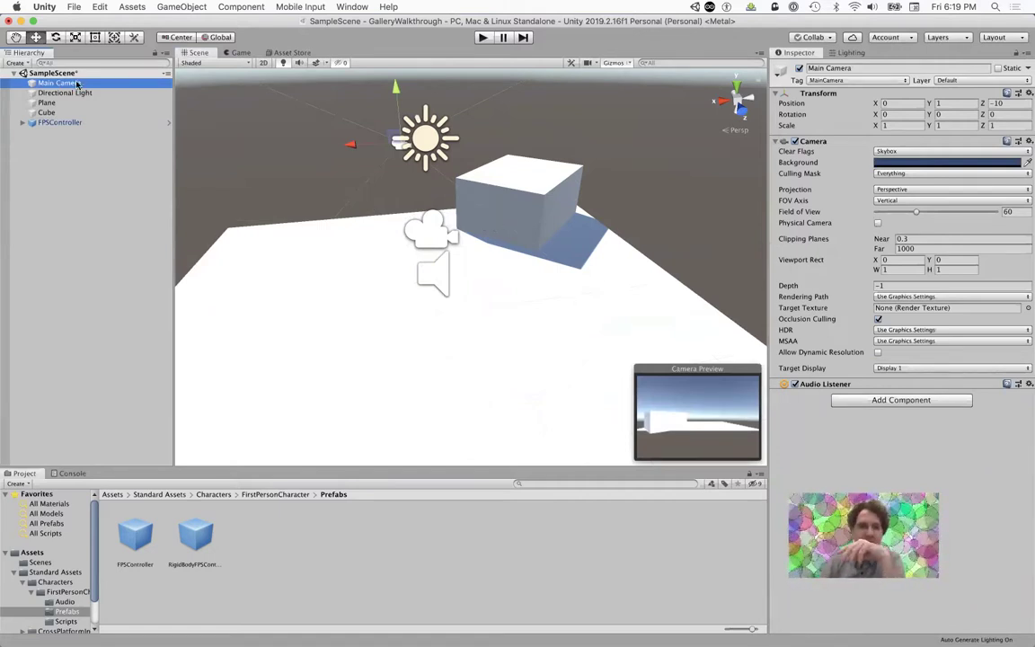
pyautogui.click(798, 69)
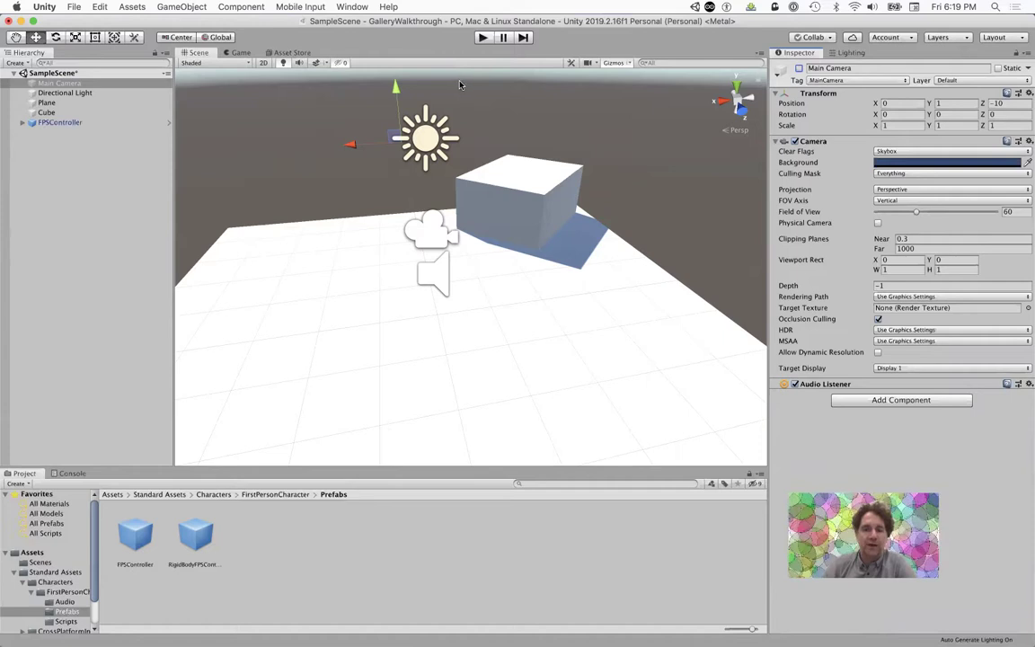
pyautogui.press('super+p')
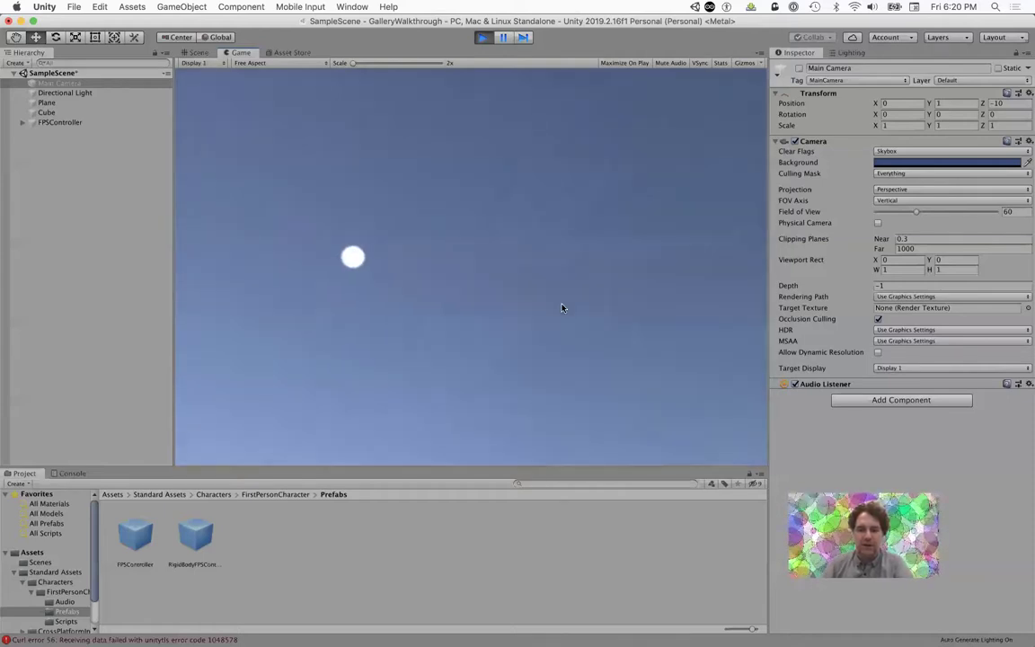
pyautogui.press('super+p')
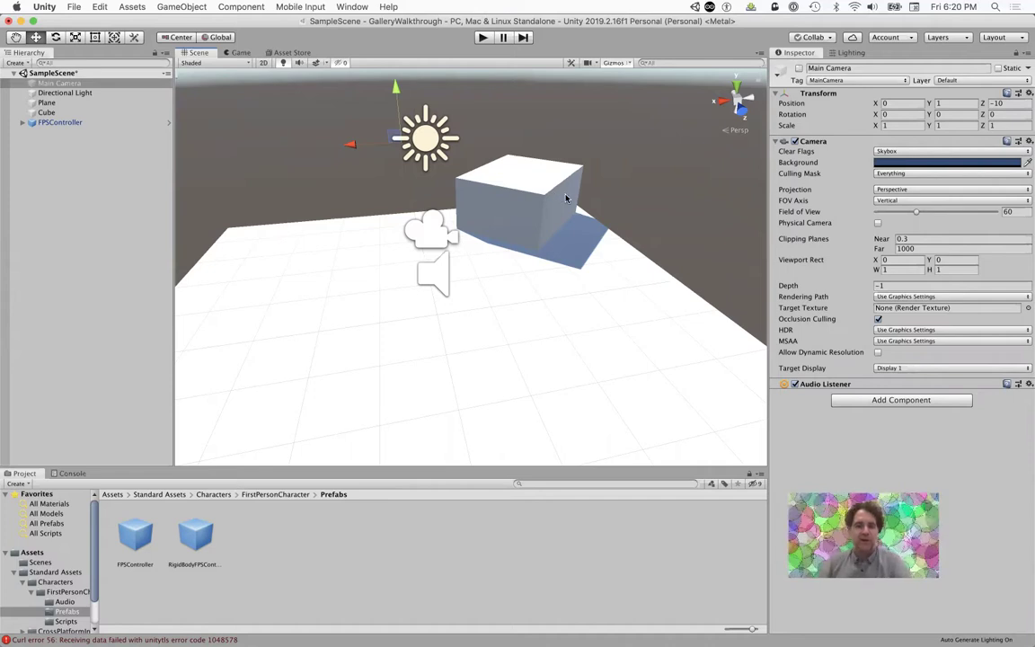
# Step: Switch to the OpenOffice outline, highlight the notes on the first-person controller and footstep sounds, and return to Unity
pyautogui.press('super+Tab')
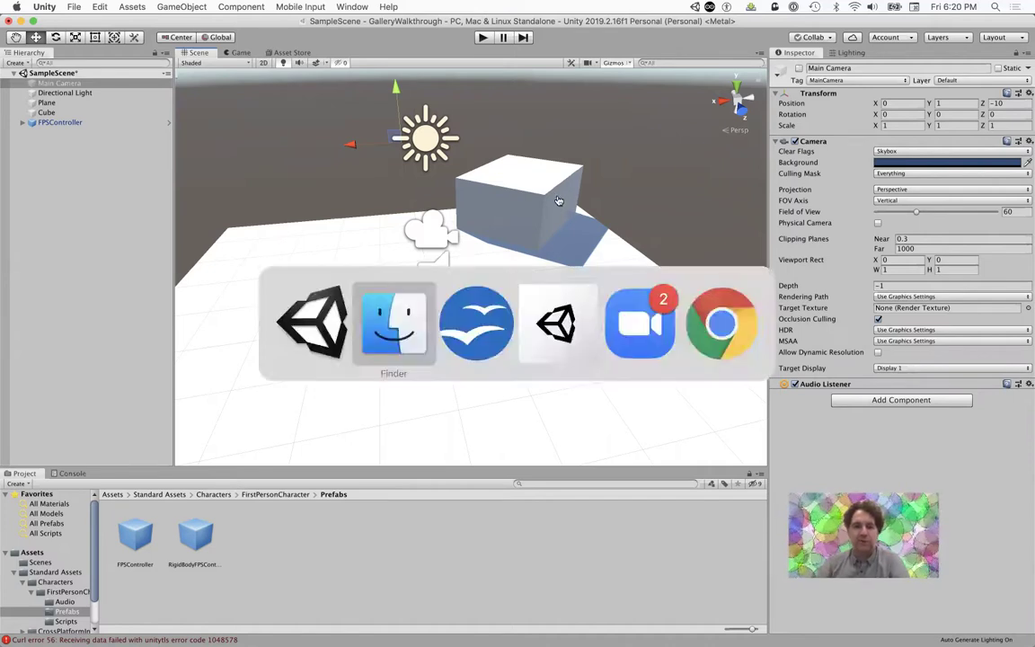
pyautogui.click(488, 328)
pyautogui.moveTo(399, 363); pyautogui.dragTo(402, 368)
pyautogui.moveTo(175, 379); pyautogui.dragTo(434, 373)
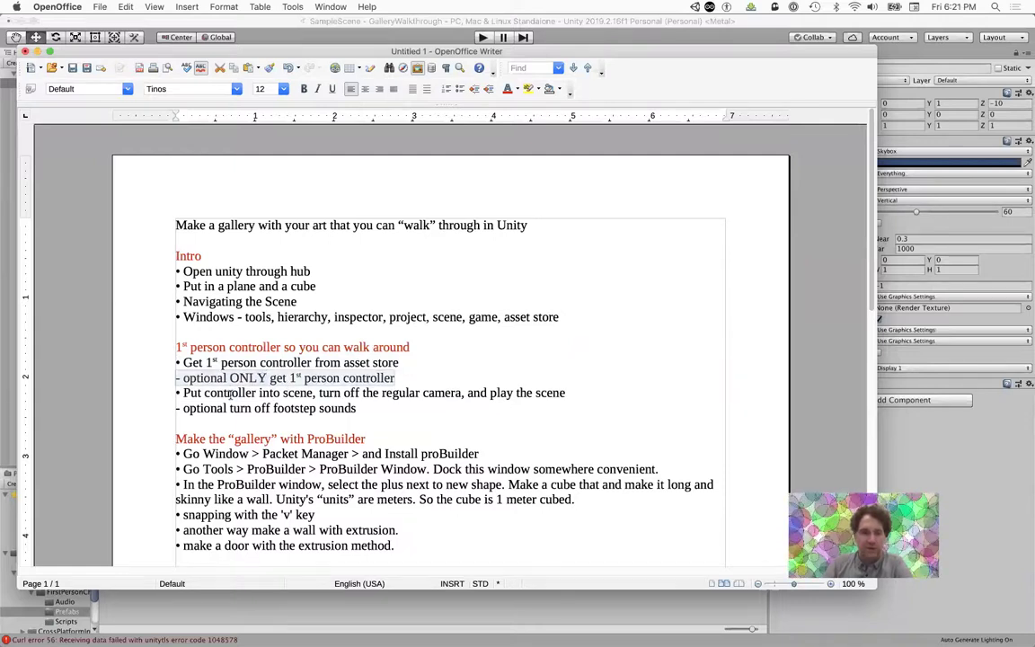
pyautogui.moveTo(171, 397); pyautogui.dragTo(608, 392)
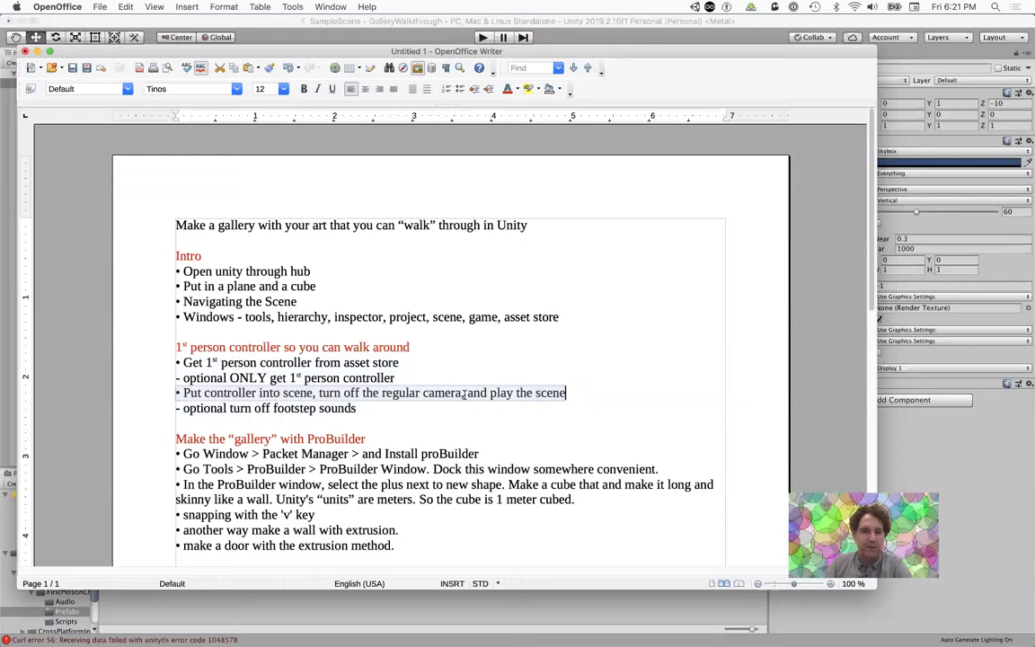
pyautogui.moveTo(177, 406); pyautogui.dragTo(355, 420)
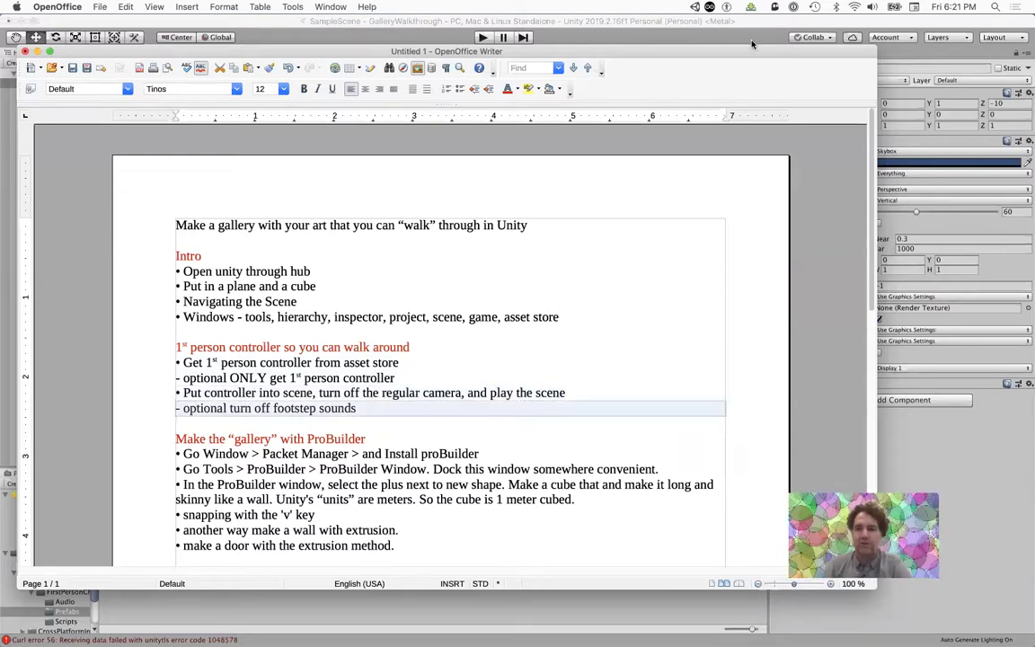
pyautogui.click(679, 35)
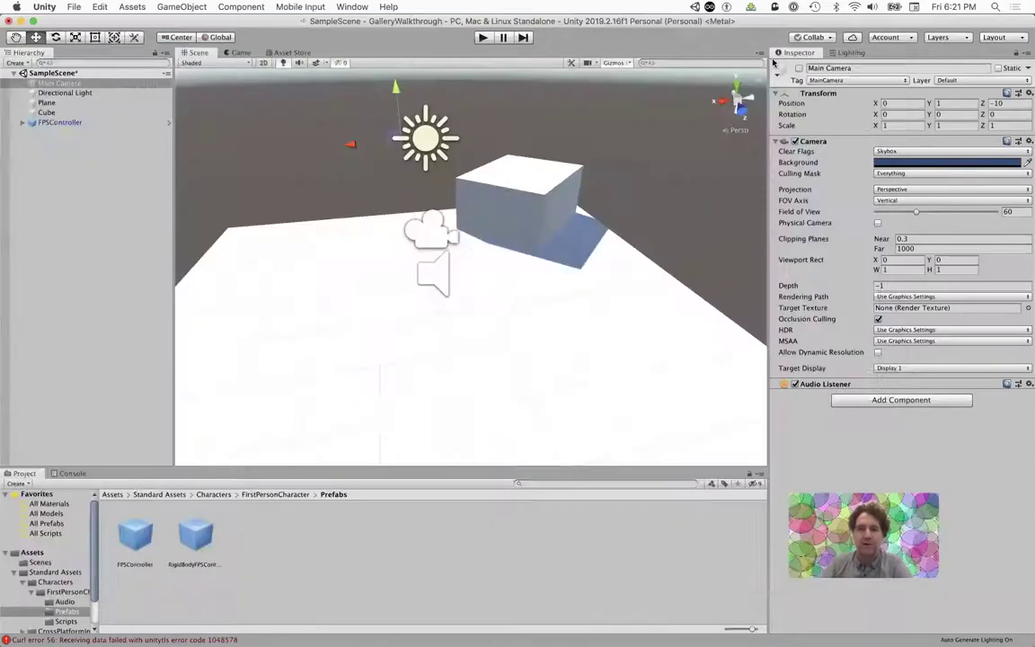
# Step: Set the size of the FPSController's Footstep Sounds list to 0 in its First Person Controller script
pyautogui.click(62, 124)
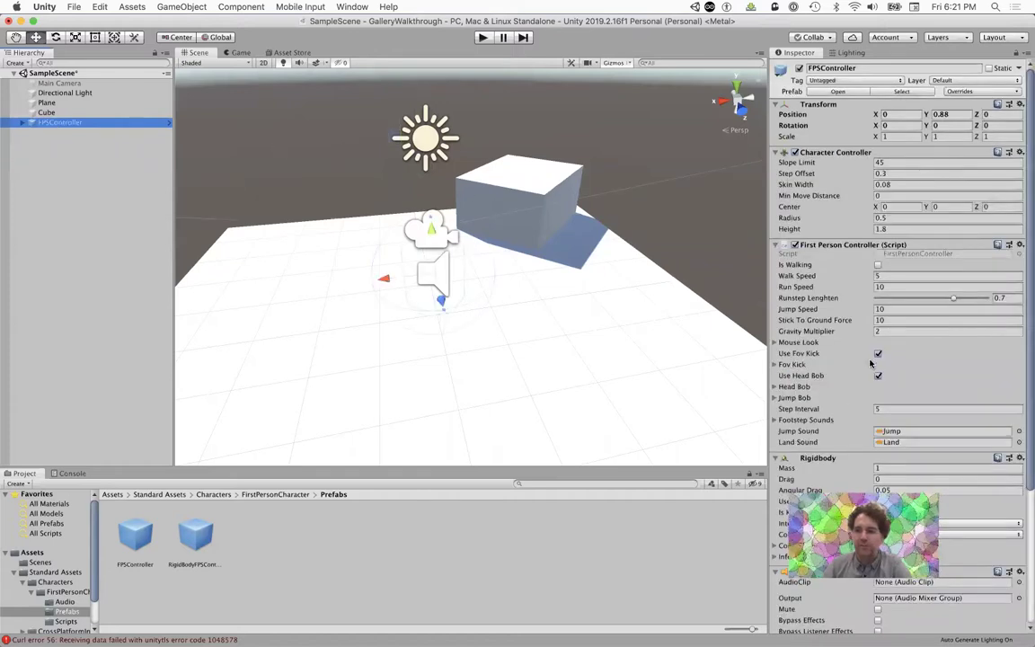
pyautogui.scroll(-3, 869, 355)
pyautogui.scroll(5, 773, 210)
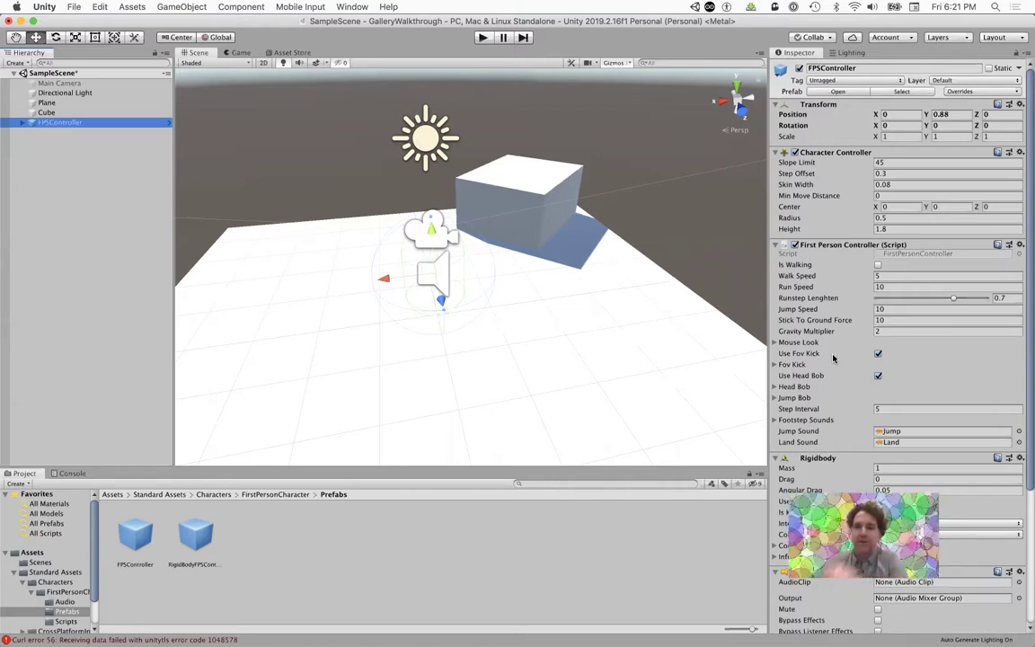
pyautogui.click(775, 420)
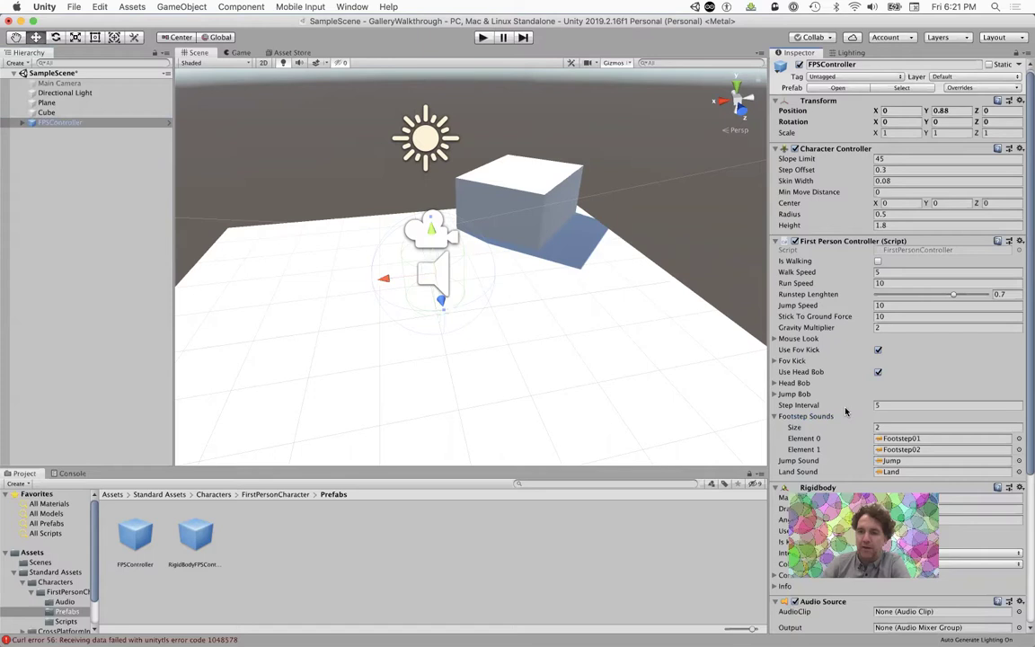
pyautogui.scroll(-3, 845, 409)
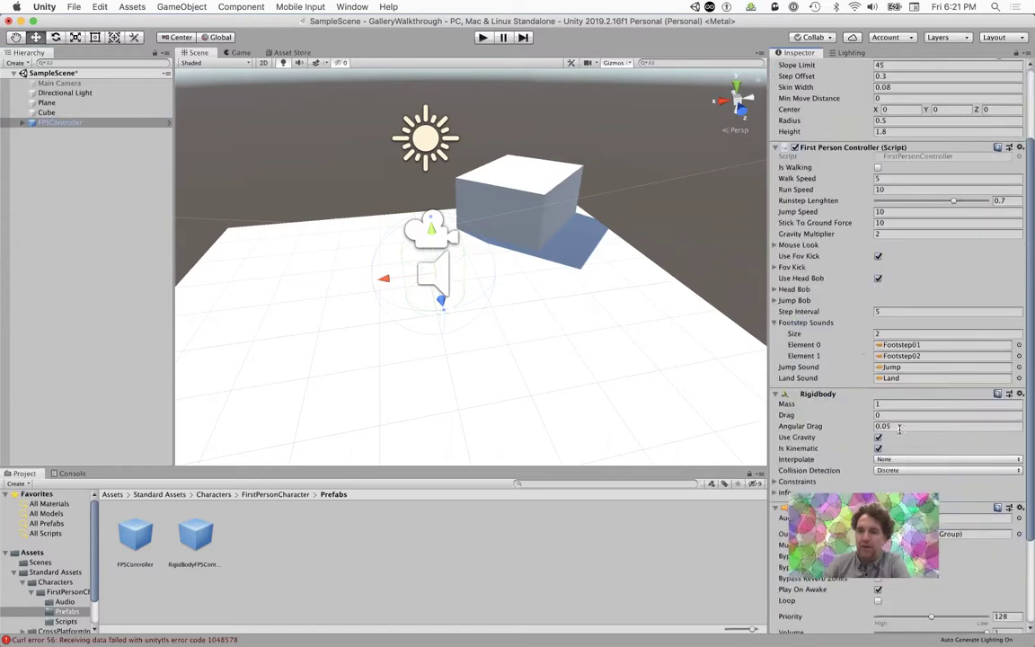
pyautogui.click(877, 335)
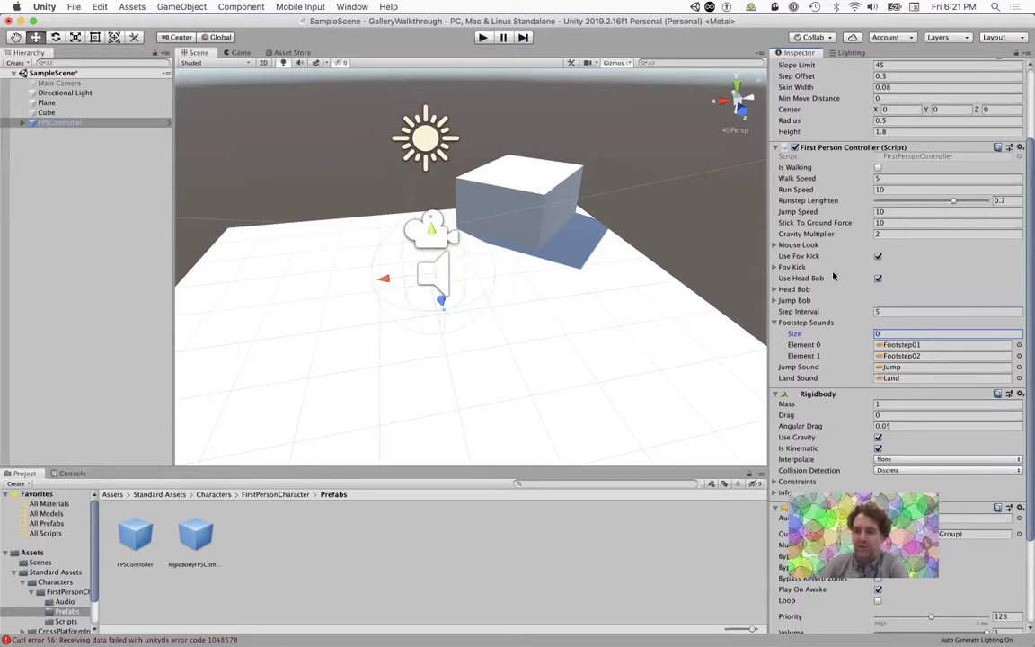
pyautogui.press('Return')
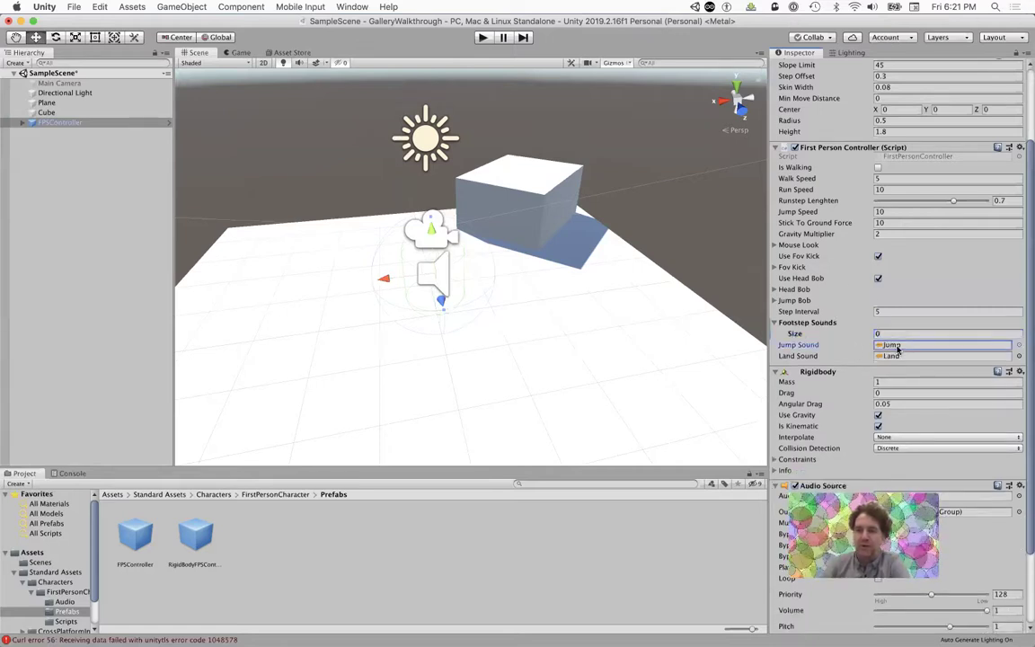
# Step: Set the FPSController's Jump Sound and Land Sound to None and collapse the Footstep Sounds list
pyautogui.click(1019, 345)
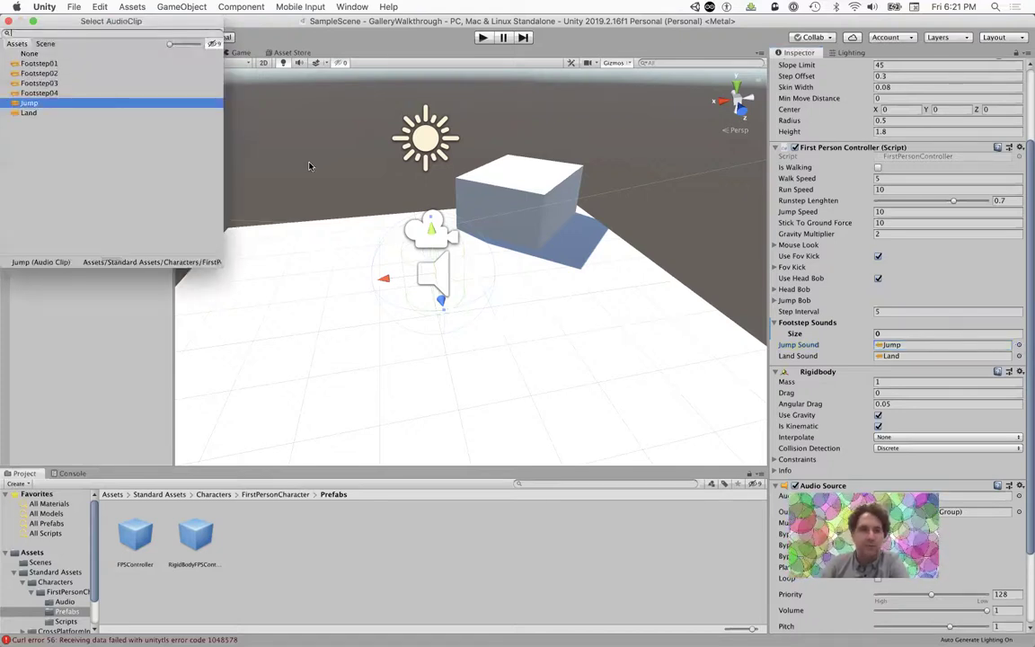
pyautogui.click(28, 53)
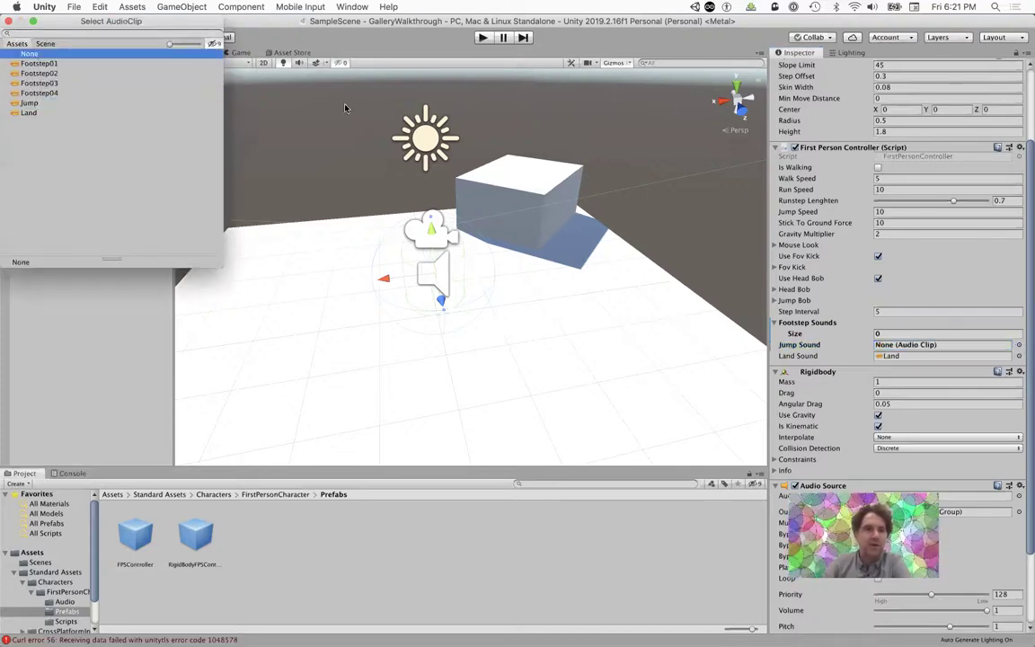
pyautogui.click(1019, 357)
pyautogui.click(30, 54)
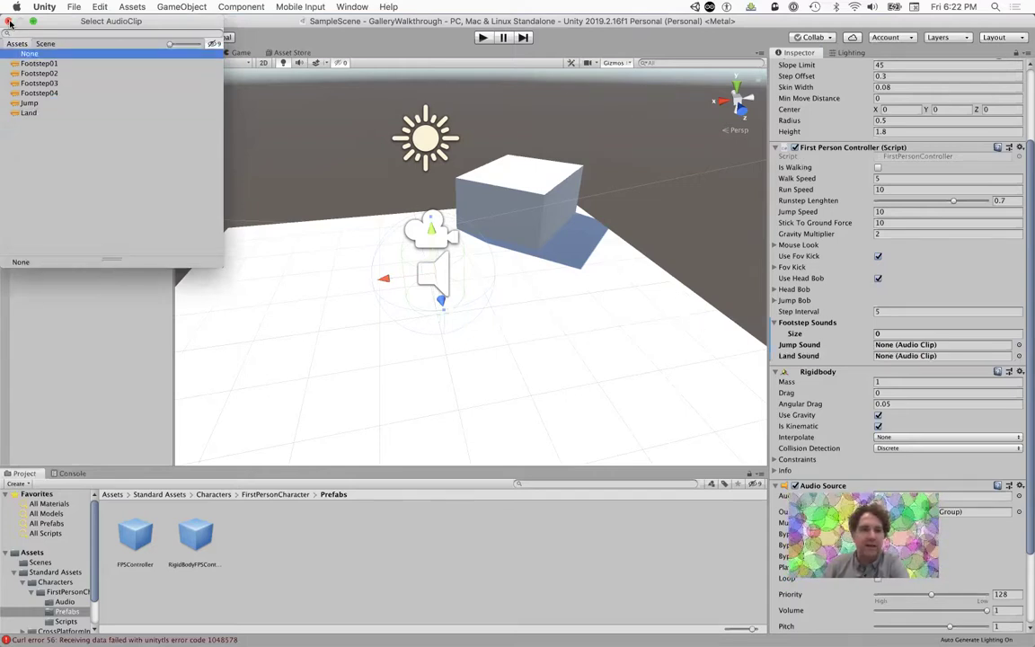
pyautogui.click(9, 21)
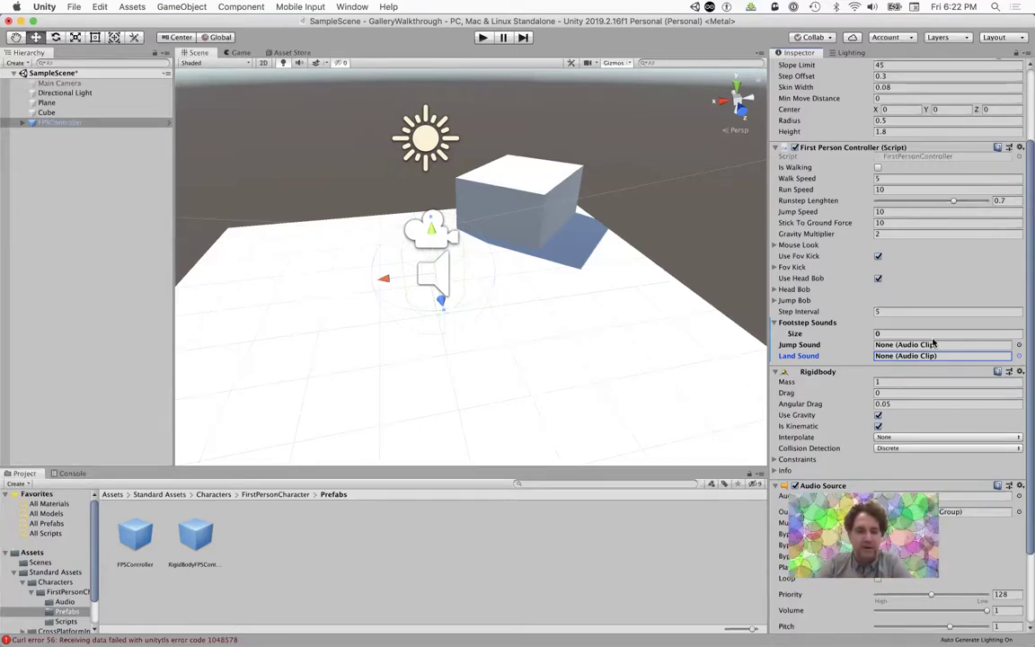
pyautogui.click(774, 323)
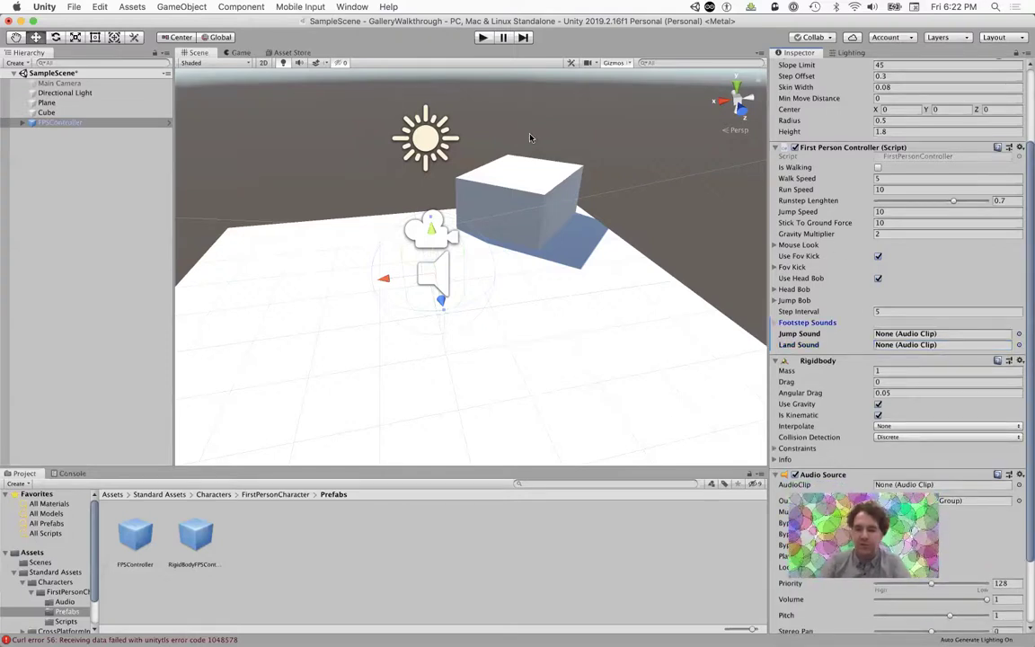
# Step: Play the scene, walk forward and backward around the cube to test the controller, and stop playback
pyautogui.press('super+p')
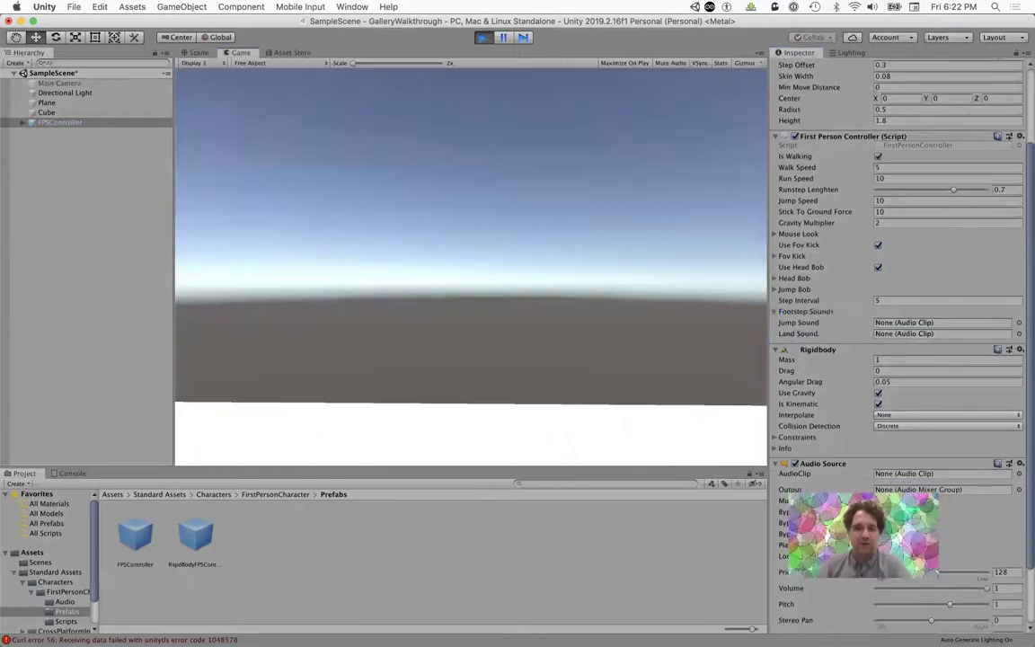
pyautogui.press('w')
pyautogui.press('s')
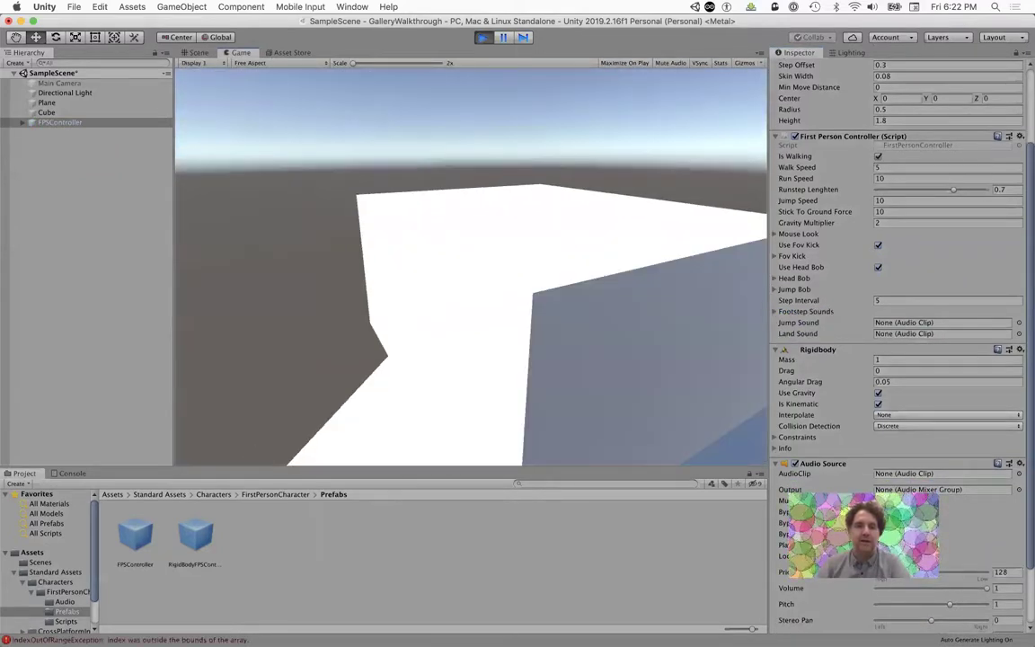
pyautogui.press('w')
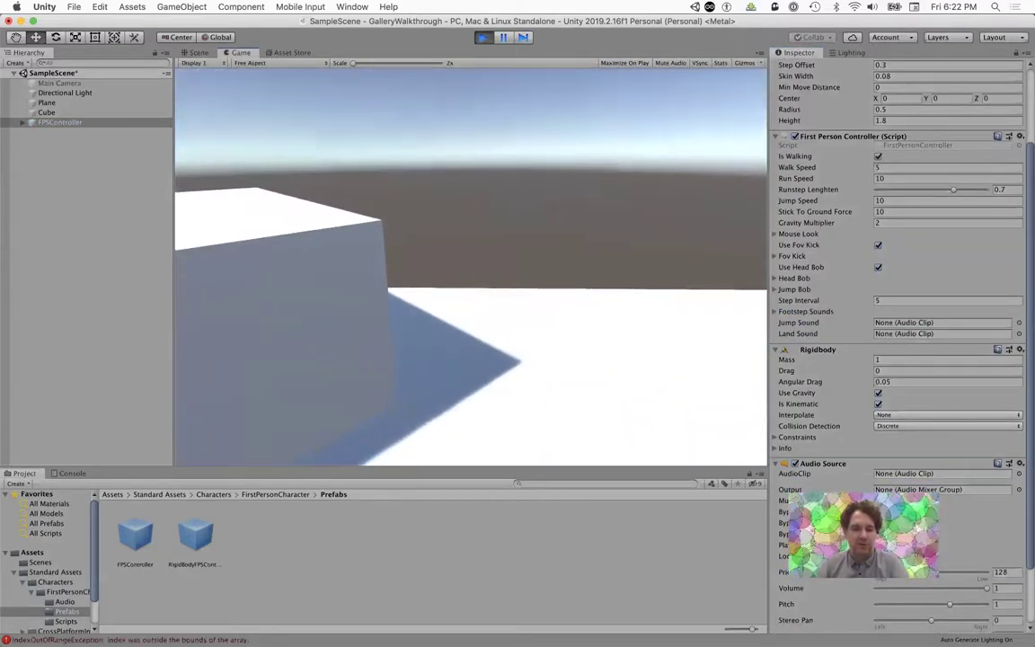
pyautogui.press('super+p')
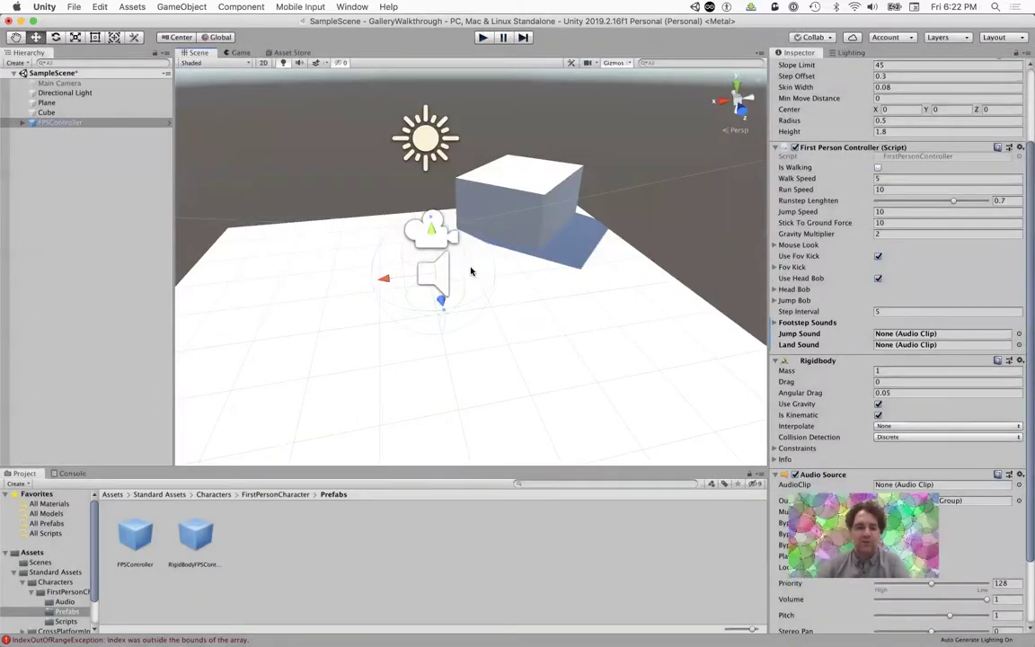
# Step: Switch to the OpenOffice outline, review the section on making the gallery with ProBuilder, and return to Unity
pyautogui.press('super+Tab')
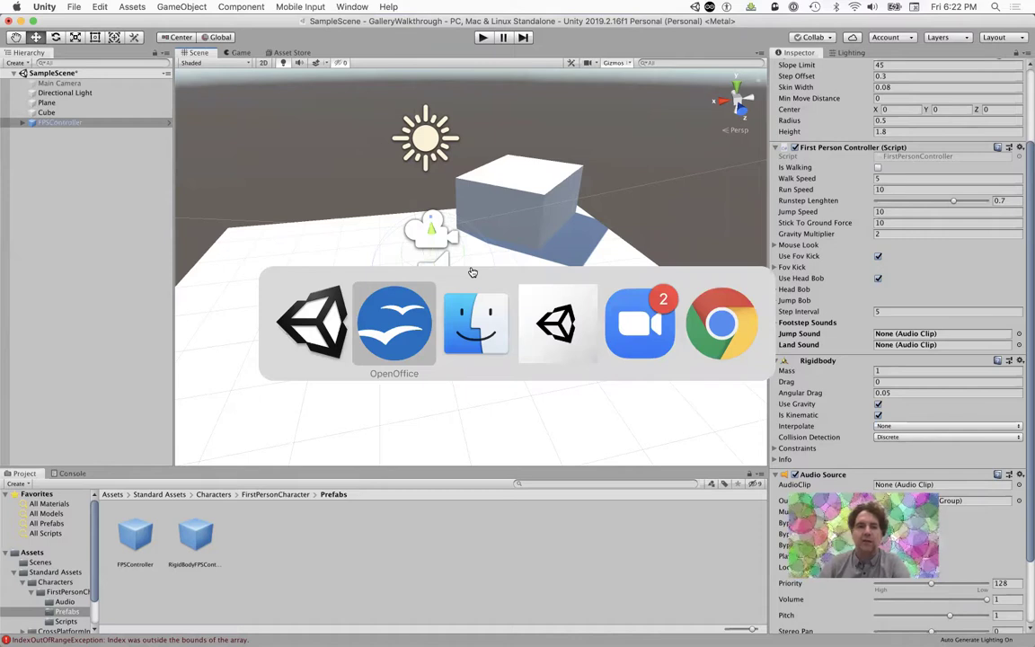
pyautogui.click(397, 337)
pyautogui.moveTo(176, 439); pyautogui.dragTo(414, 435)
pyautogui.scroll(-5, 415, 435)
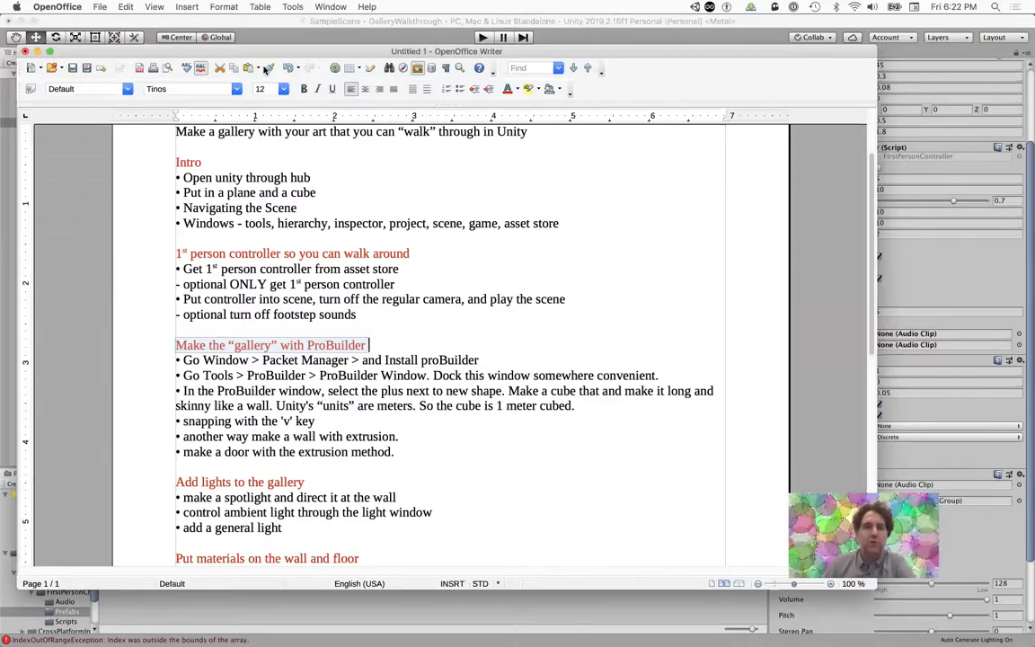
pyautogui.click(269, 35)
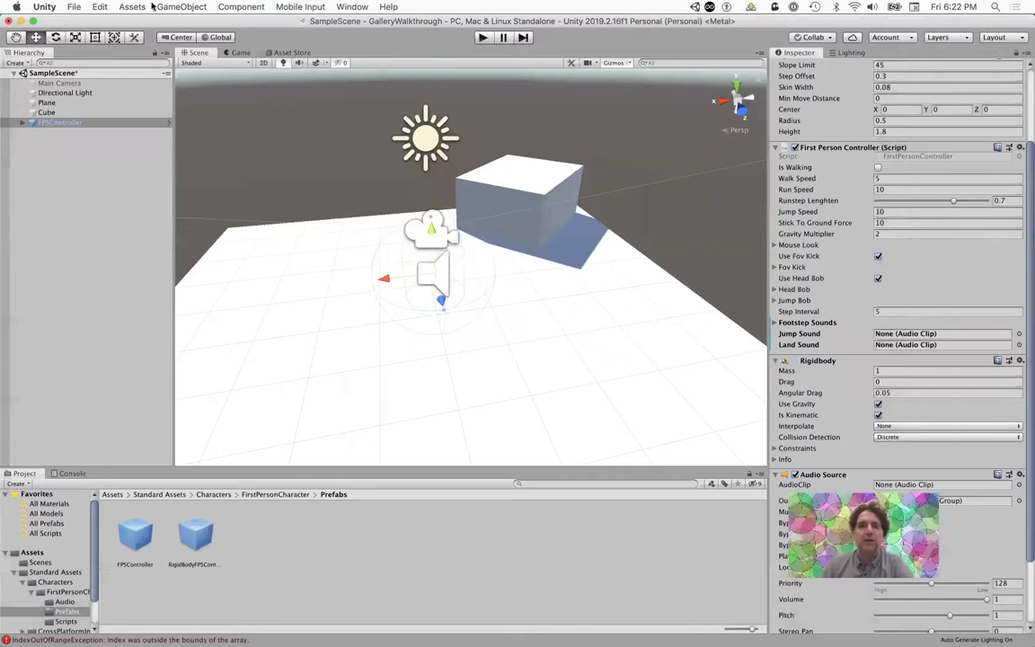
# Step: Find ProBuilder 4.0.5 in the Package Manager and install it
pyautogui.click(353, 7)
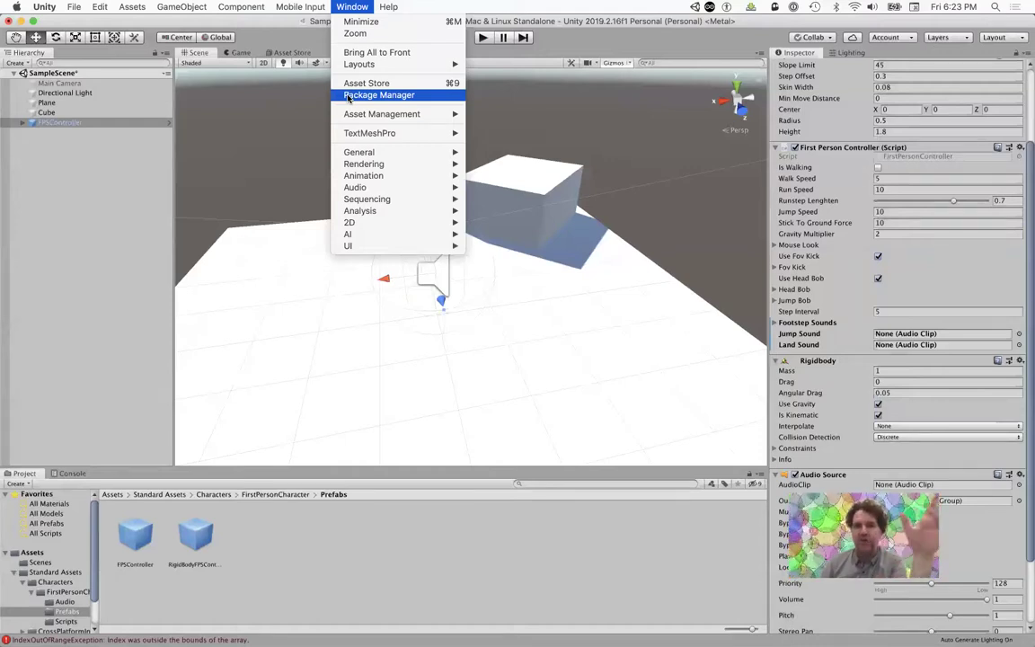
pyautogui.click(349, 96)
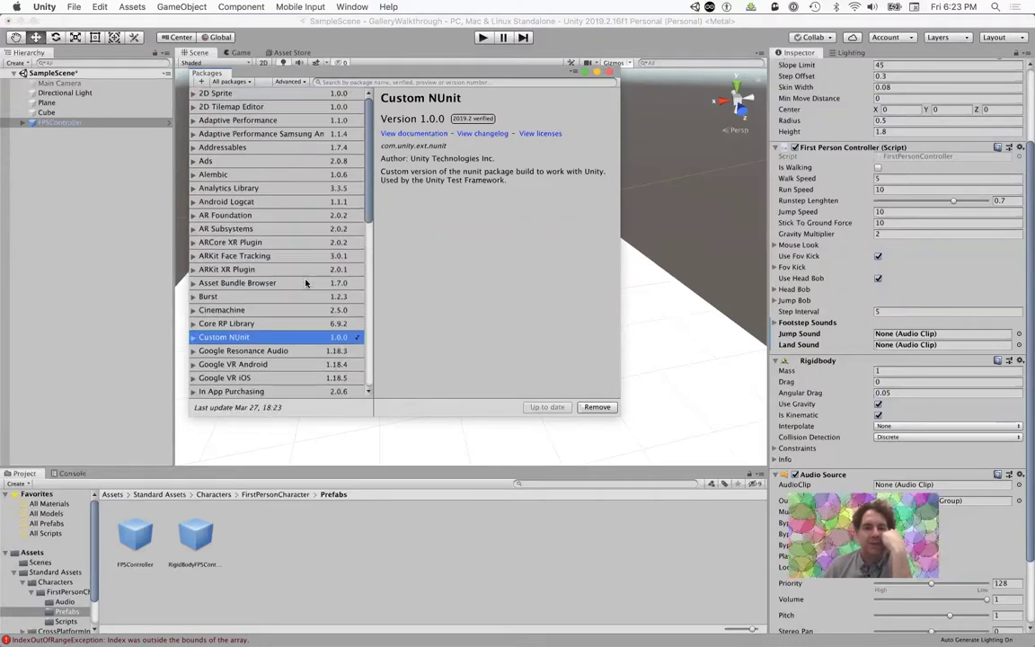
pyautogui.scroll(-5, 305, 283)
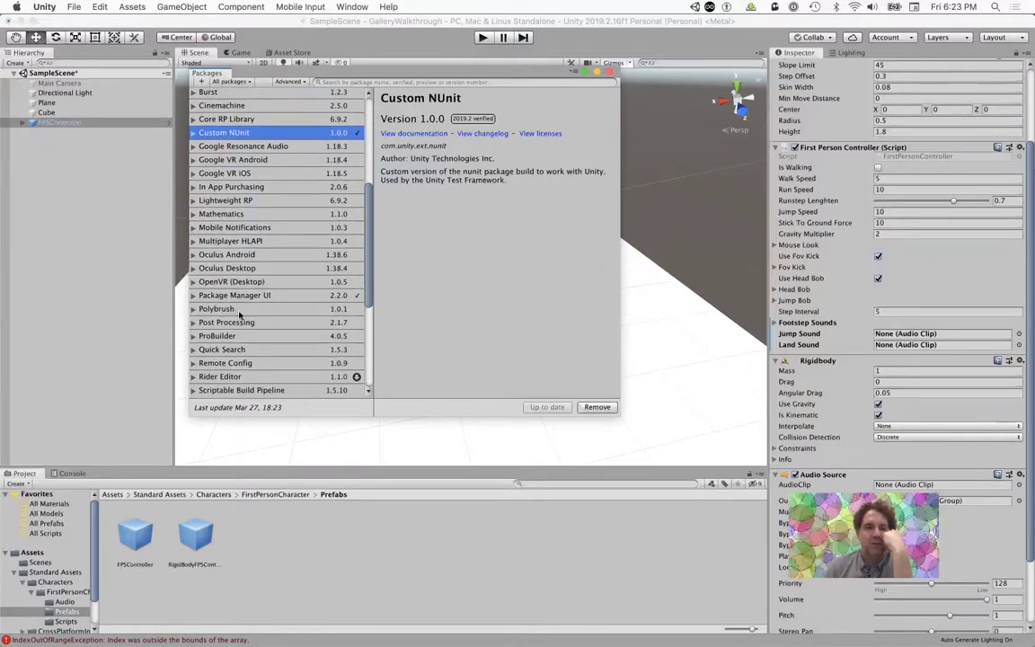
pyautogui.scroll(-1, 237, 314)
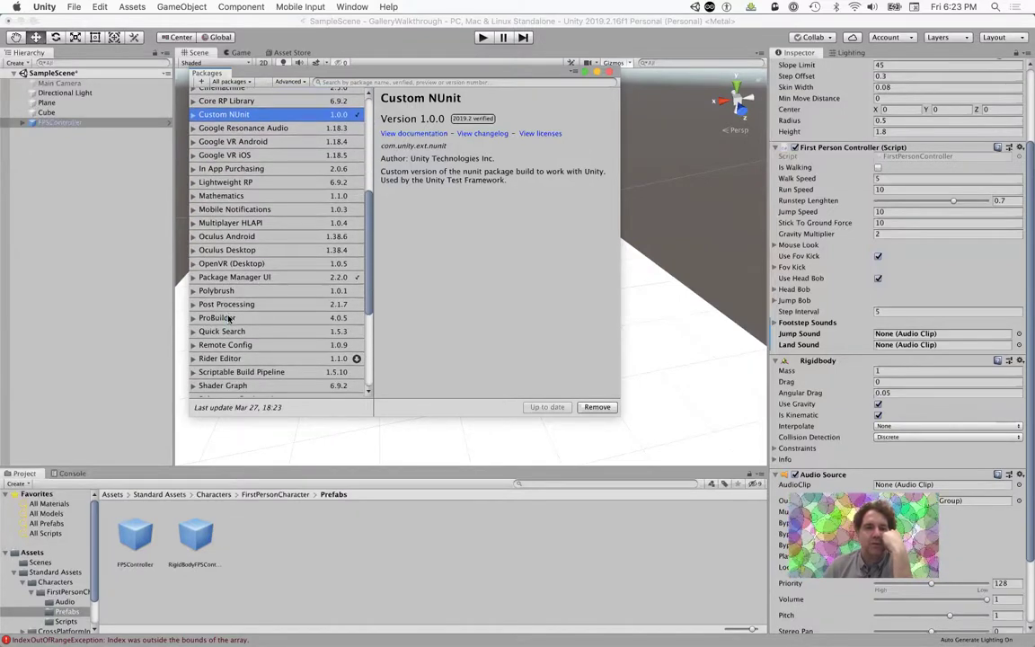
pyautogui.click(229, 318)
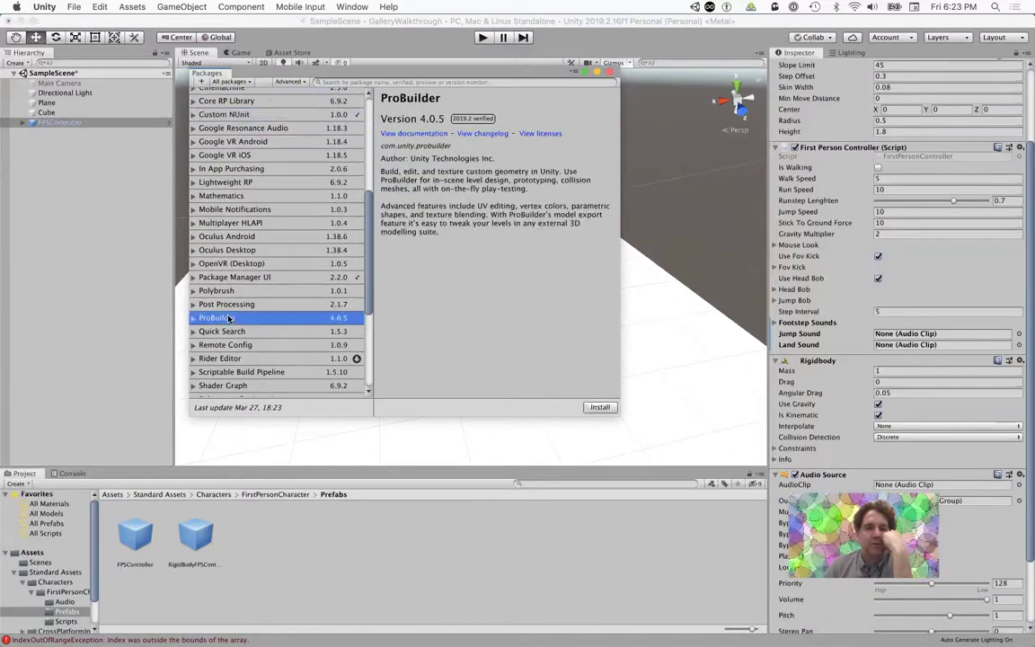
pyautogui.click(596, 409)
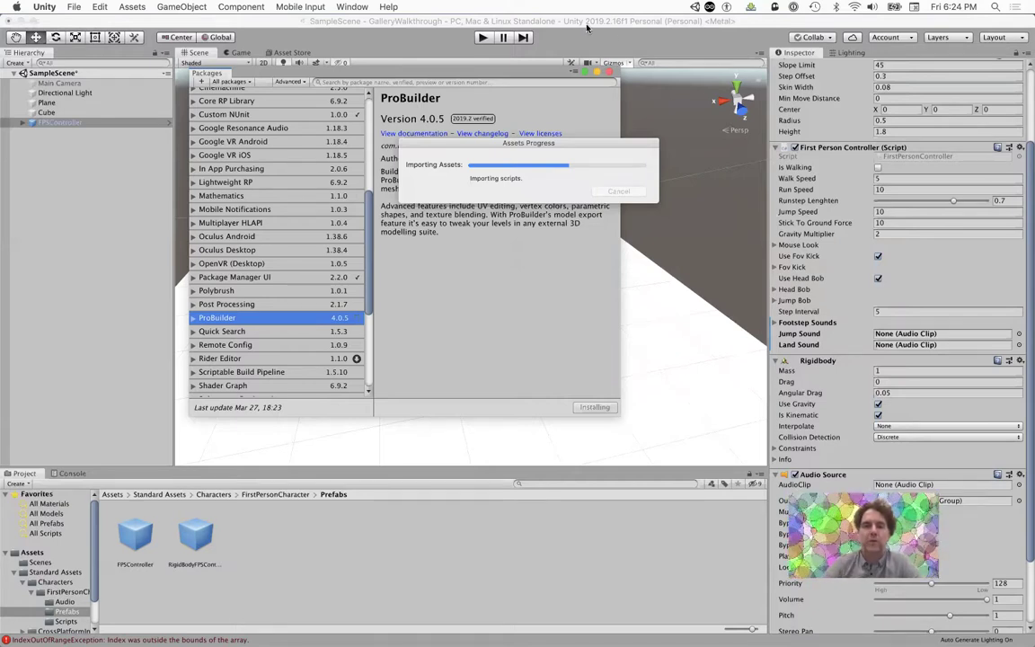
# Step: Switch to the OpenOffice outline while ProBuilder imports, and return to the Unity scene view
pyautogui.moveTo(334, 642)
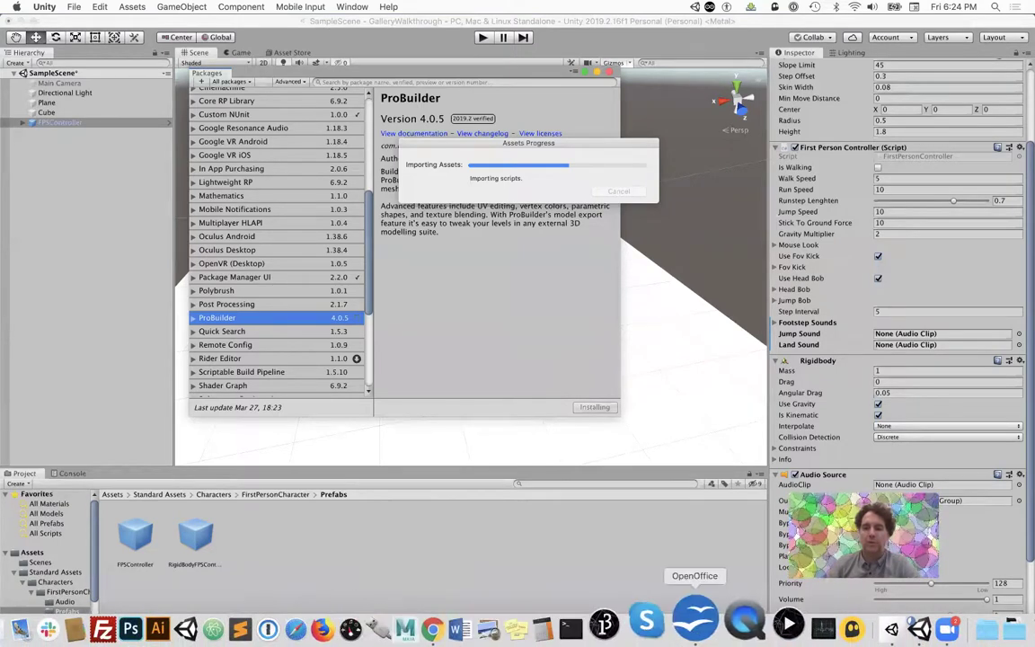
pyautogui.click(697, 622)
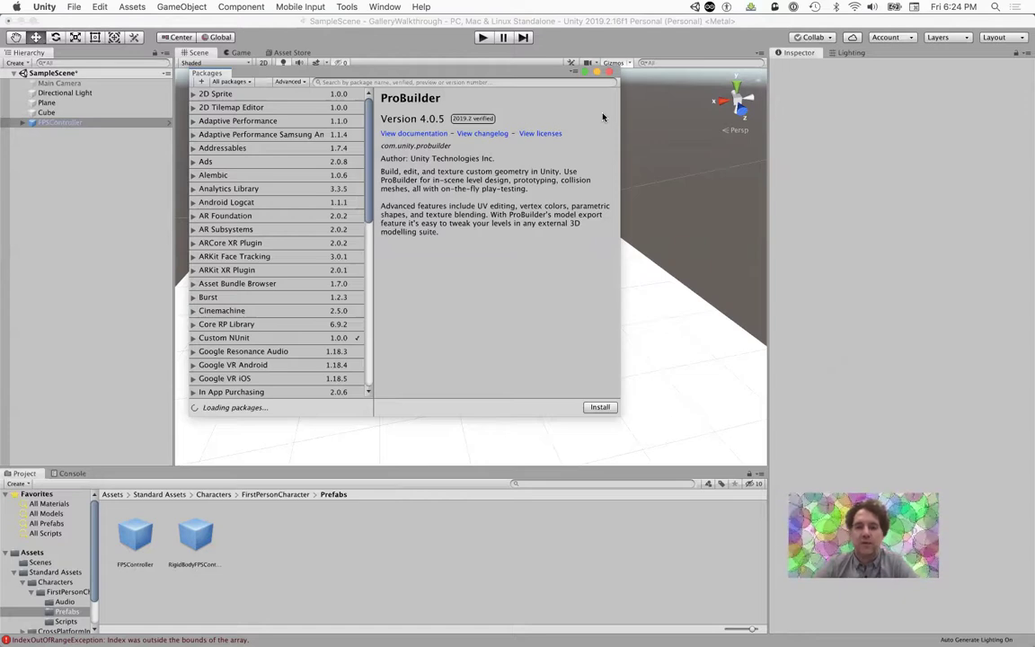
pyautogui.click(692, 274)
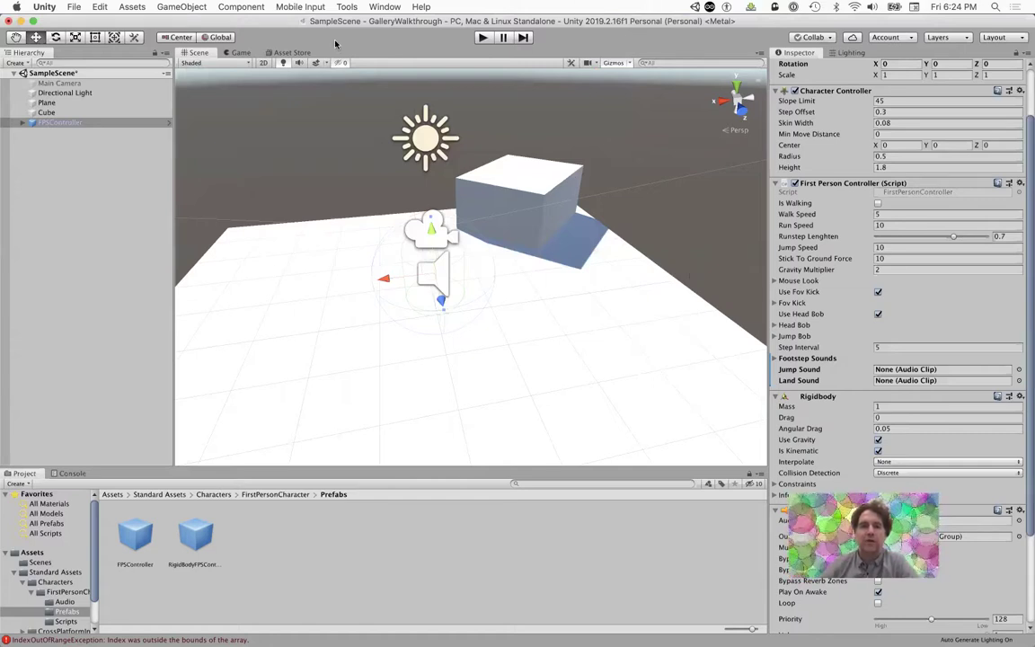
# Step: Open the ProBuilder window and dock it as a tab beside the Hierarchy, checking that both tabs switch
pyautogui.click(346, 7)
pyautogui.moveTo(346, 22)
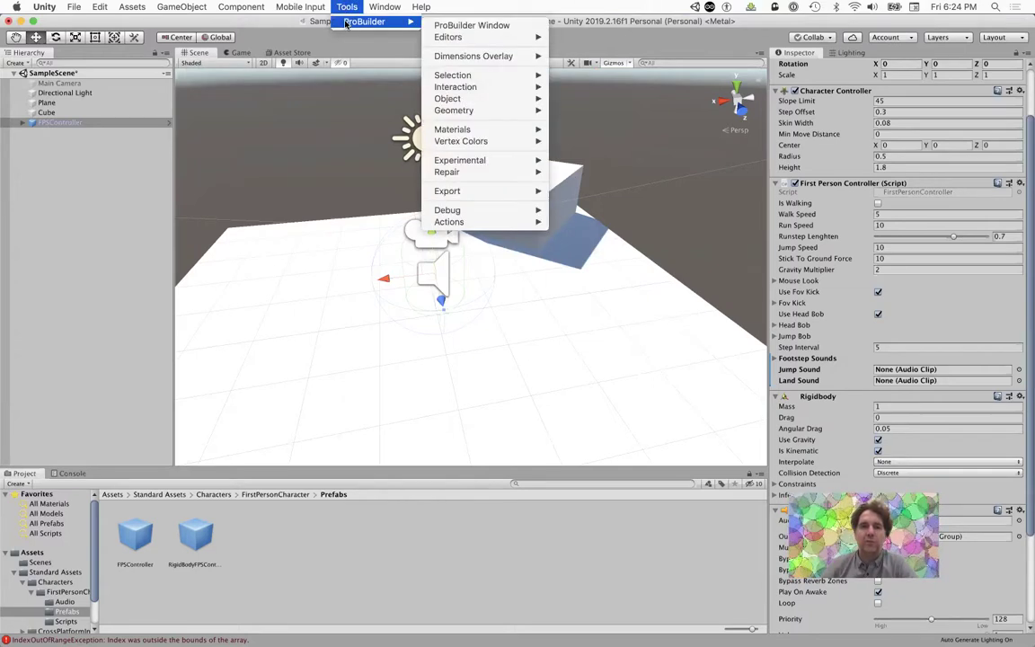
pyautogui.click(473, 27)
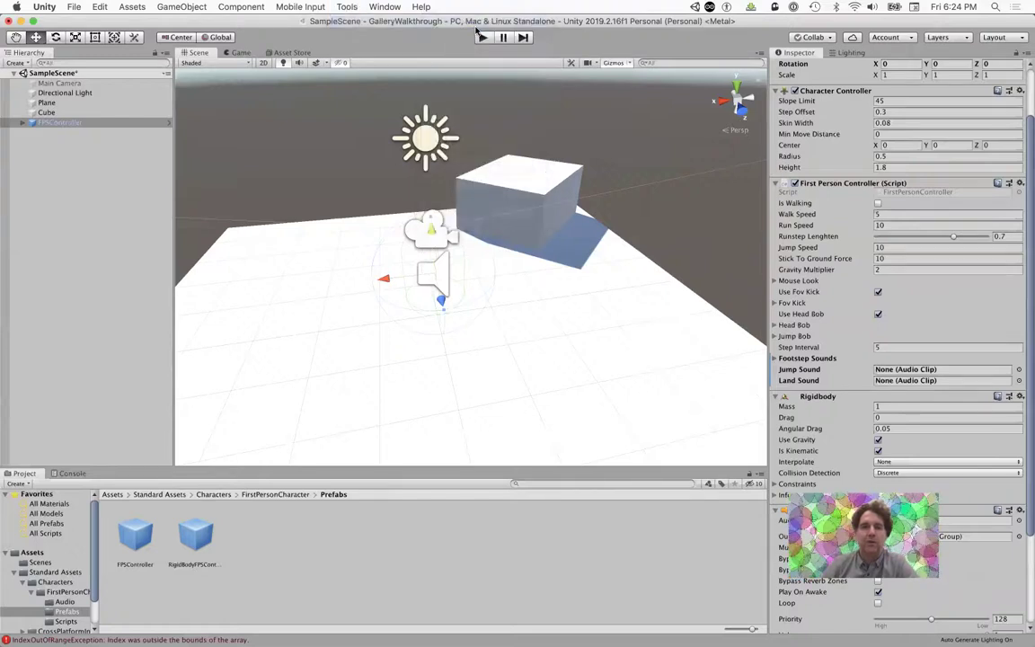
pyautogui.moveTo(232, 115)
pyautogui.mouseDown()
pyautogui.moveTo(345, 135)
pyautogui.moveTo(197, 114)
pyautogui.moveTo(245, 98)
pyautogui.mouseUp()
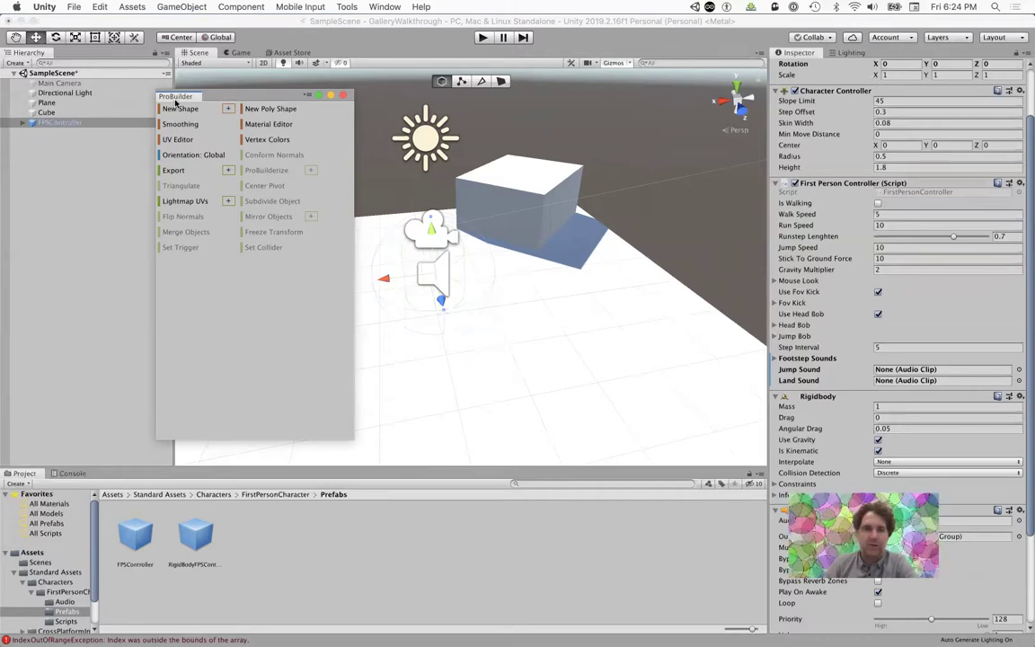
pyautogui.moveTo(194, 97); pyautogui.dragTo(69, 56)
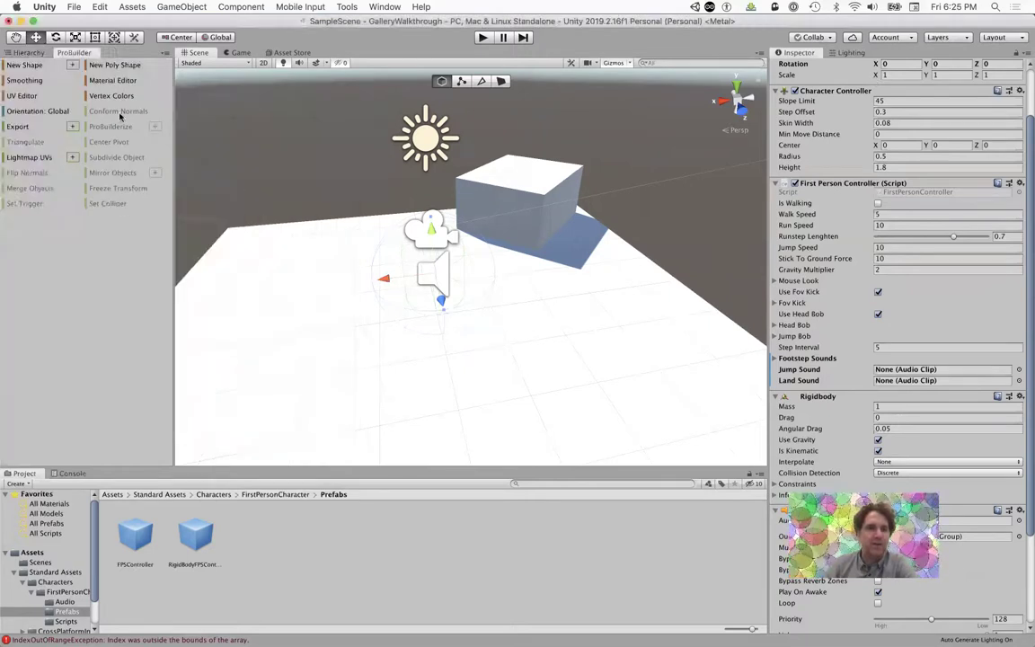
pyautogui.click(24, 52)
pyautogui.click(68, 53)
pyautogui.click(24, 52)
pyautogui.click(78, 52)
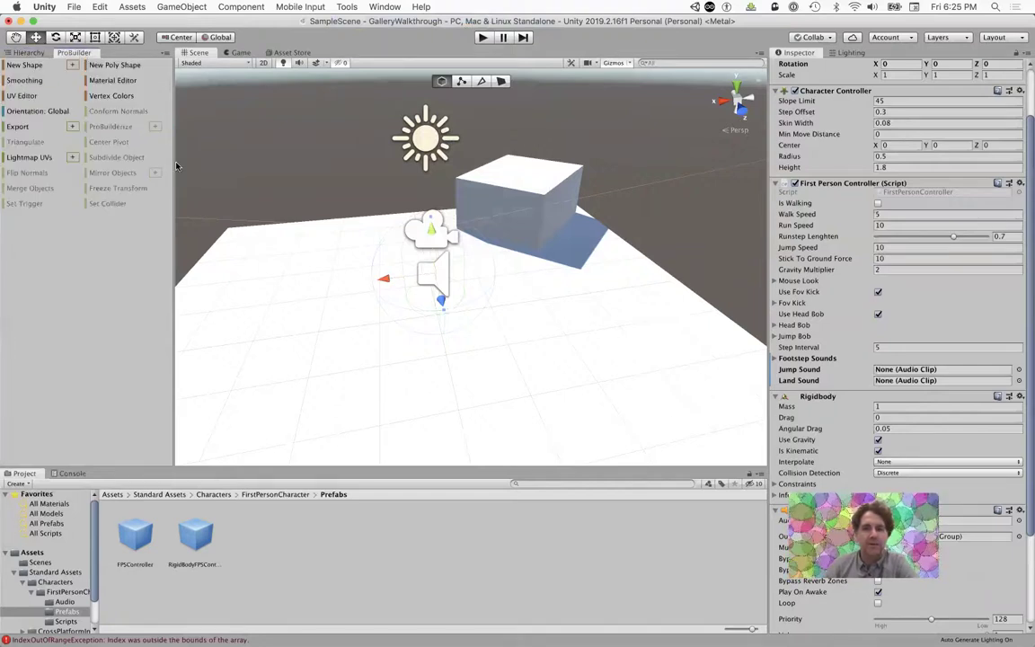
# Step: Delete the existing cube from the scene and start a new ProBuilder shape of type Cube
pyautogui.click(545, 191)
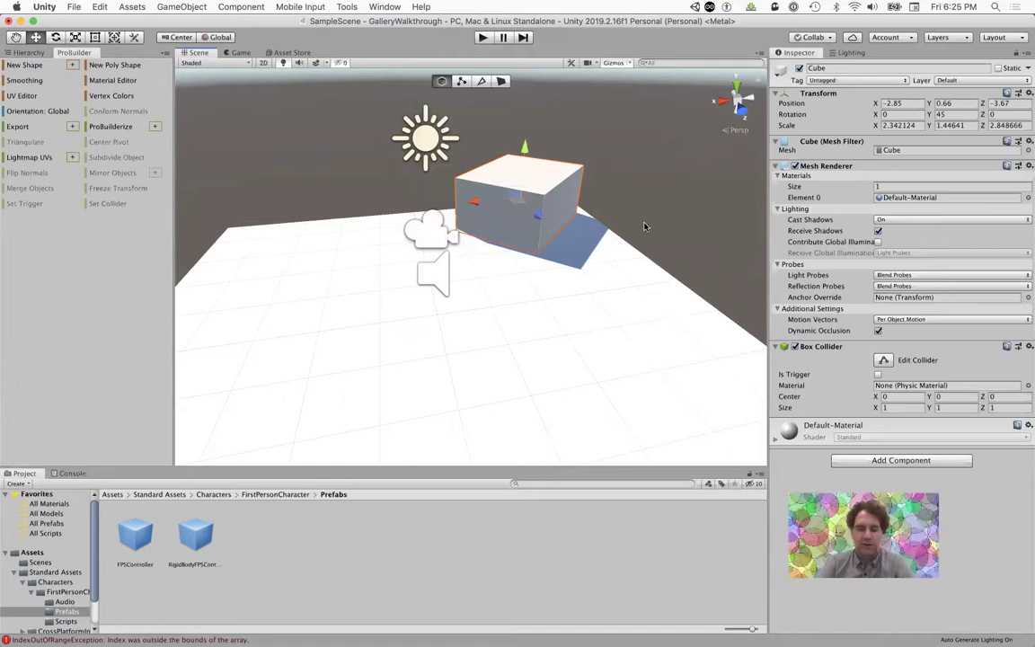
pyautogui.press('super+BackSpace')
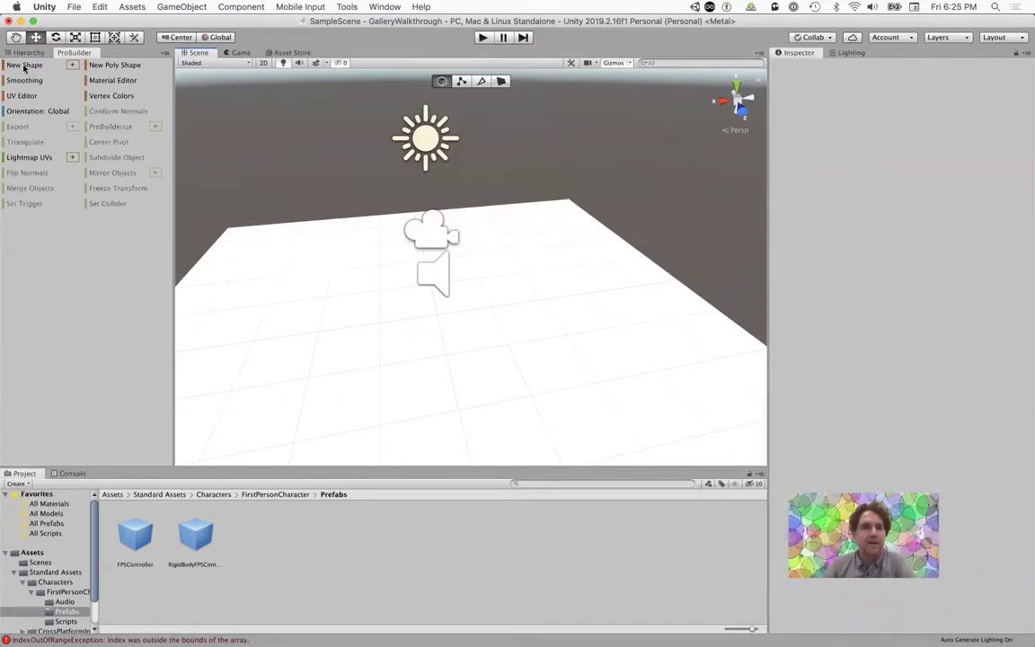
pyautogui.click(74, 67)
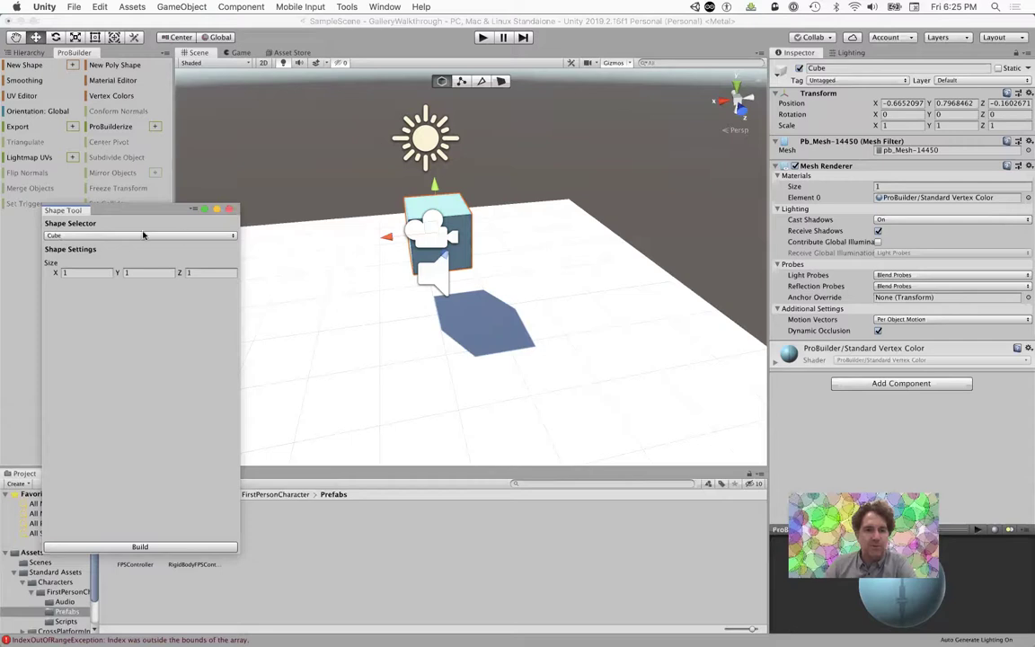
pyautogui.click(229, 235)
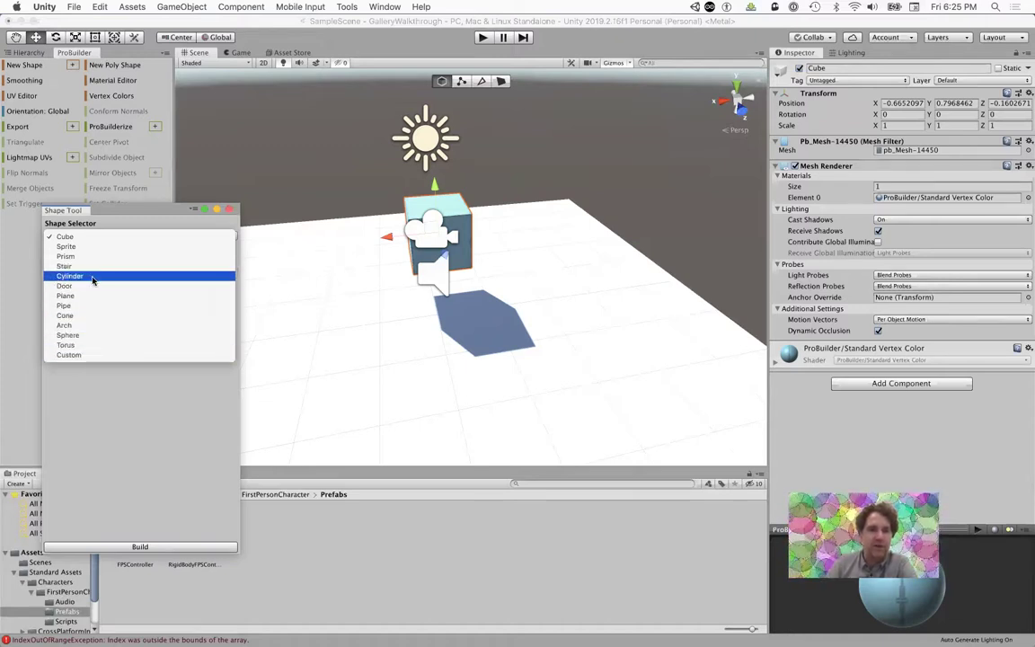
pyautogui.click(65, 237)
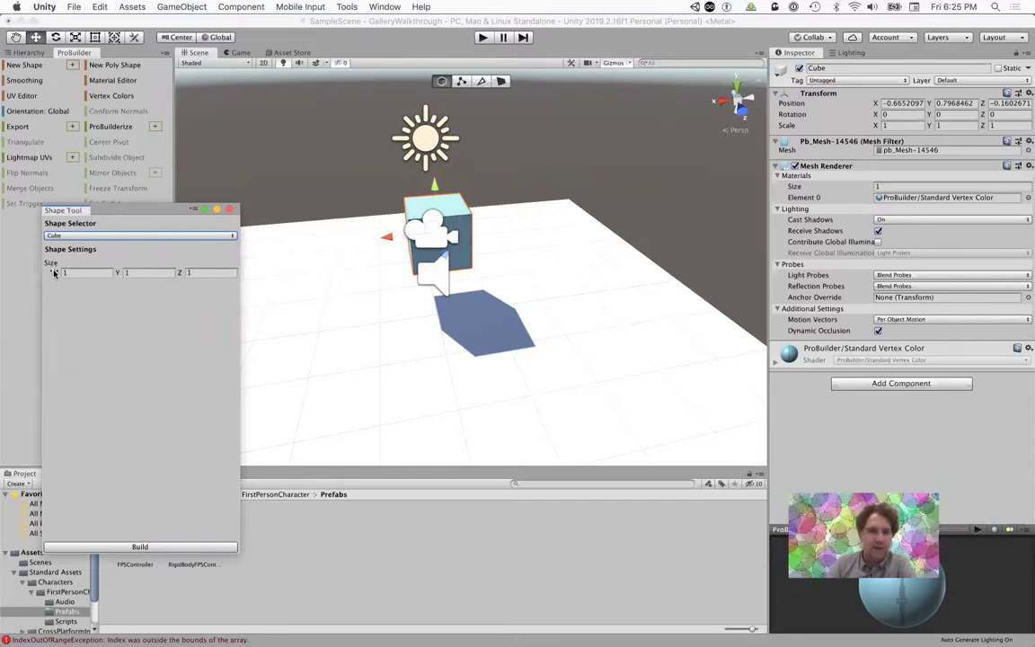
# Step: Set the new cube shape's X size to 10 and Y size to 4
pyautogui.moveTo(54, 274)
pyautogui.mouseDown()
pyautogui.moveTo(108, 274)
pyautogui.moveTo(42, 275)
pyautogui.mouseUp()
pyautogui.write('10')
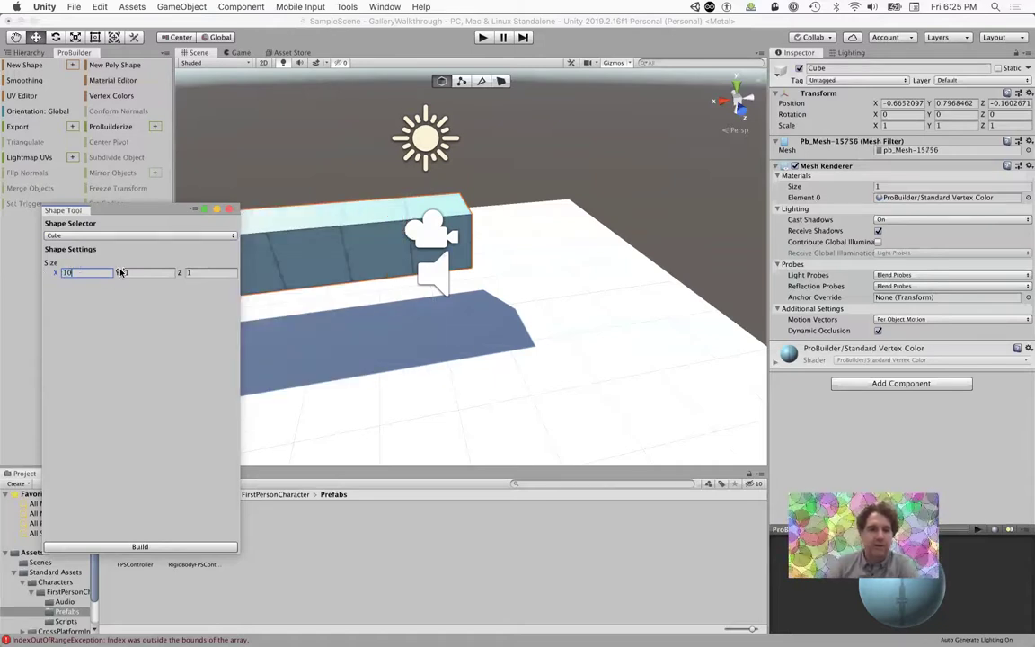
pyautogui.moveTo(118, 275); pyautogui.dragTo(162, 280)
pyautogui.click(126, 271)
pyautogui.write('4')
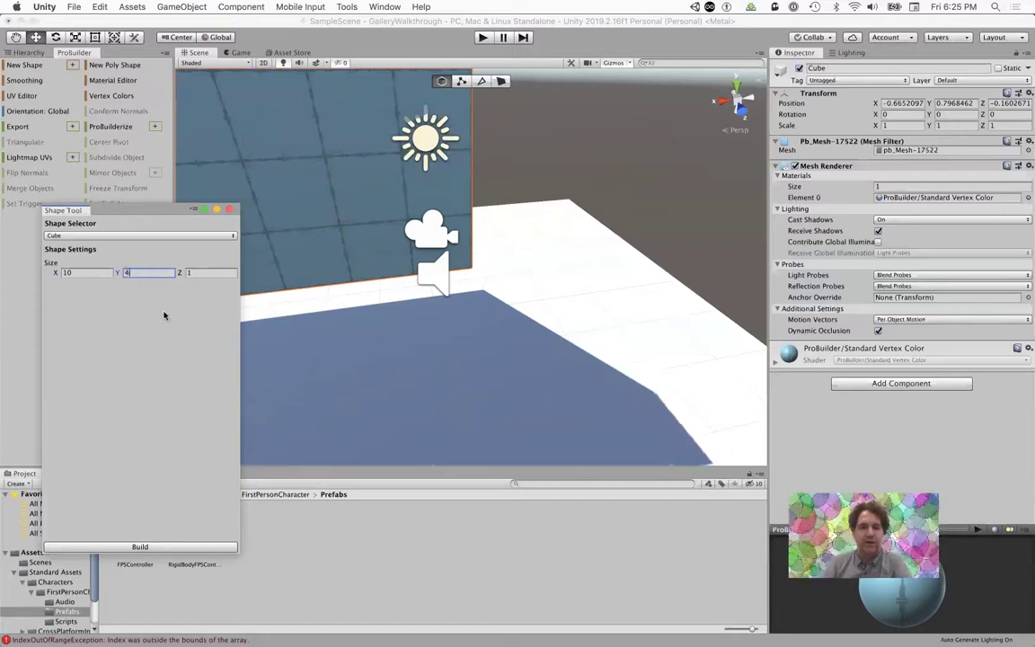
# Step: Set the cube shape's Z size to 0.2 to make it a thin wall
pyautogui.click(209, 272)
pyautogui.scroll(-3, 372, 303)
pyautogui.scroll(-1, 373, 301)
pyautogui.keyDown('alt'); pyautogui.moveTo(337, 307); pyautogui.dragTo(427, 329); pyautogui.keyUp('alt')
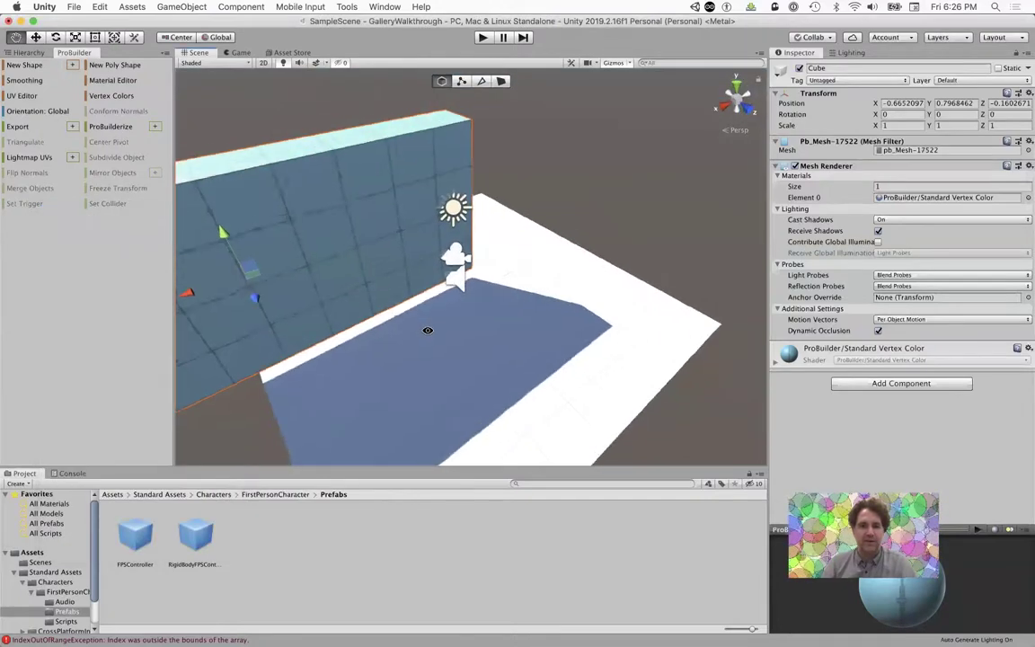
pyautogui.press('super+grave')
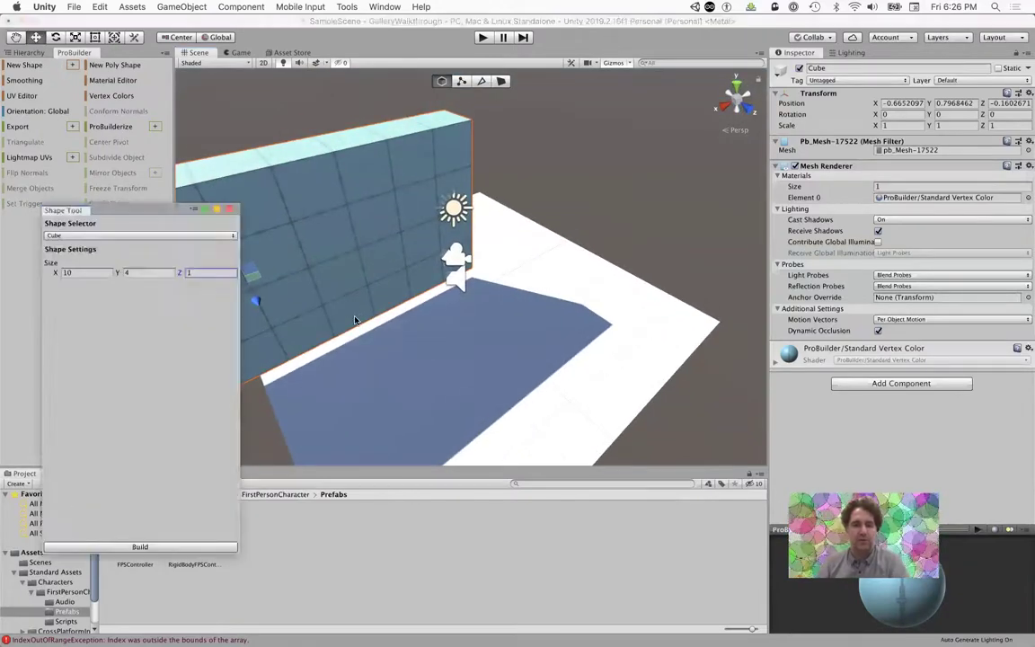
pyautogui.write('0.25')
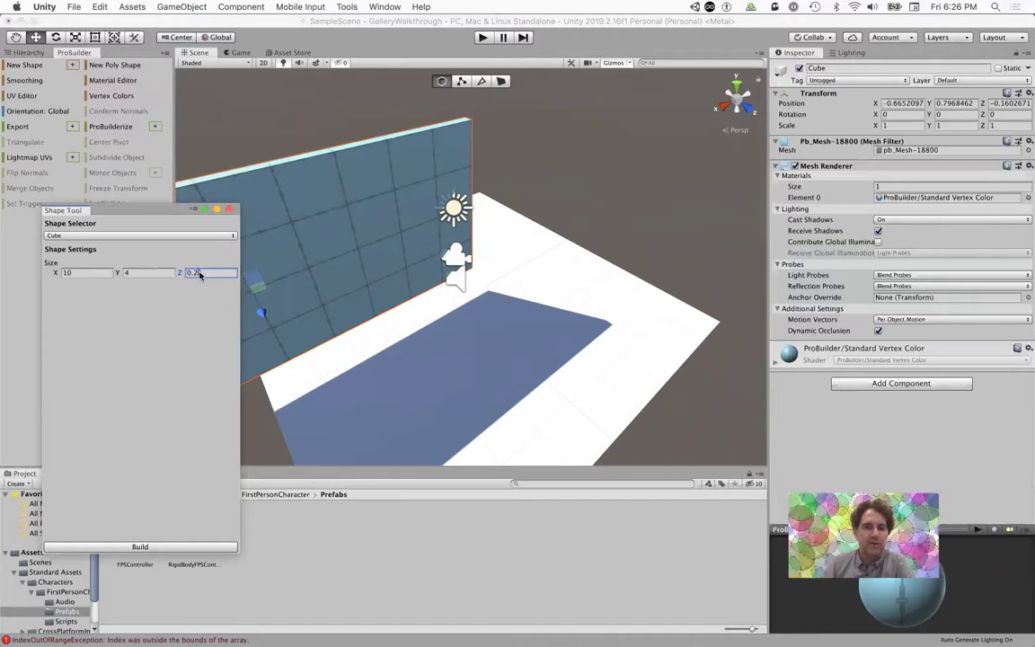
pyautogui.press('BackSpace')
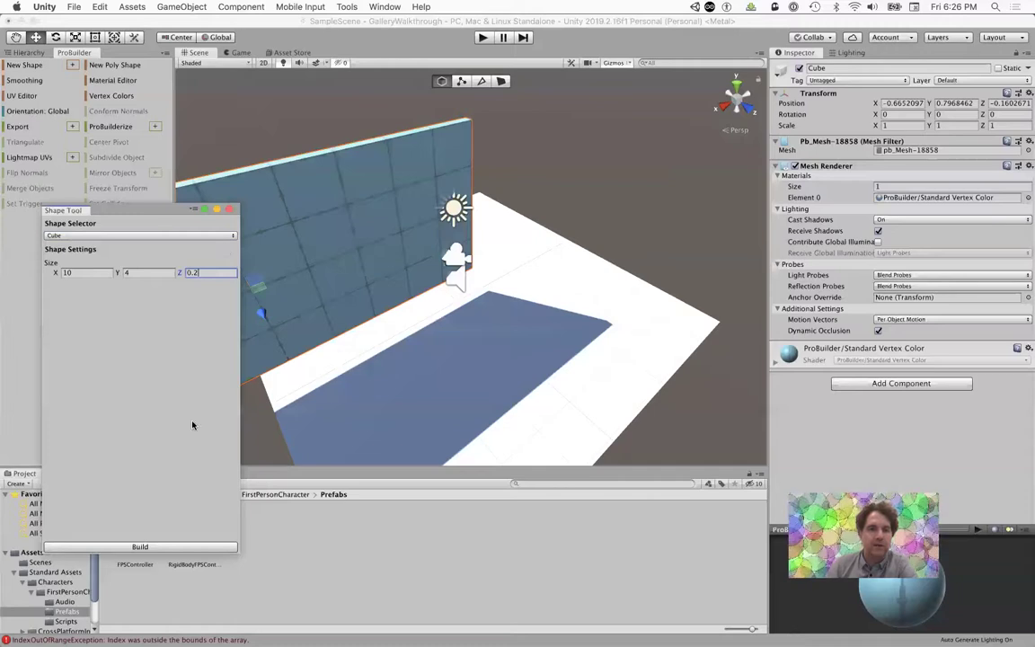
# Step: Shift the wall preview along its length in the scene, build the shape, and close the Shape Tool
pyautogui.moveTo(146, 212); pyautogui.dragTo(125, 213)
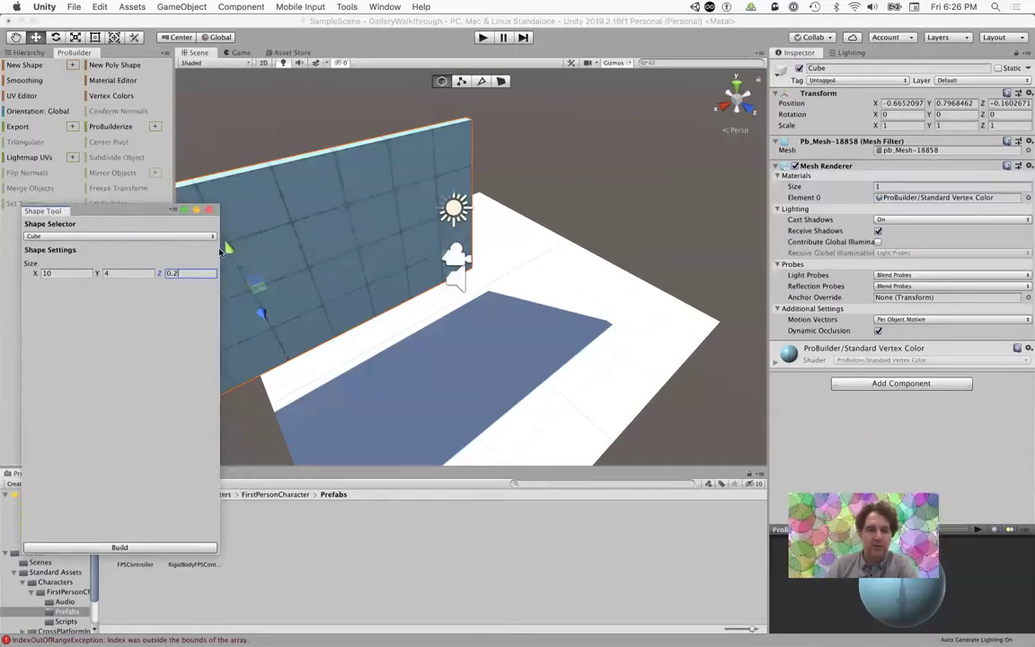
pyautogui.moveTo(246, 291); pyautogui.dragTo(304, 268)
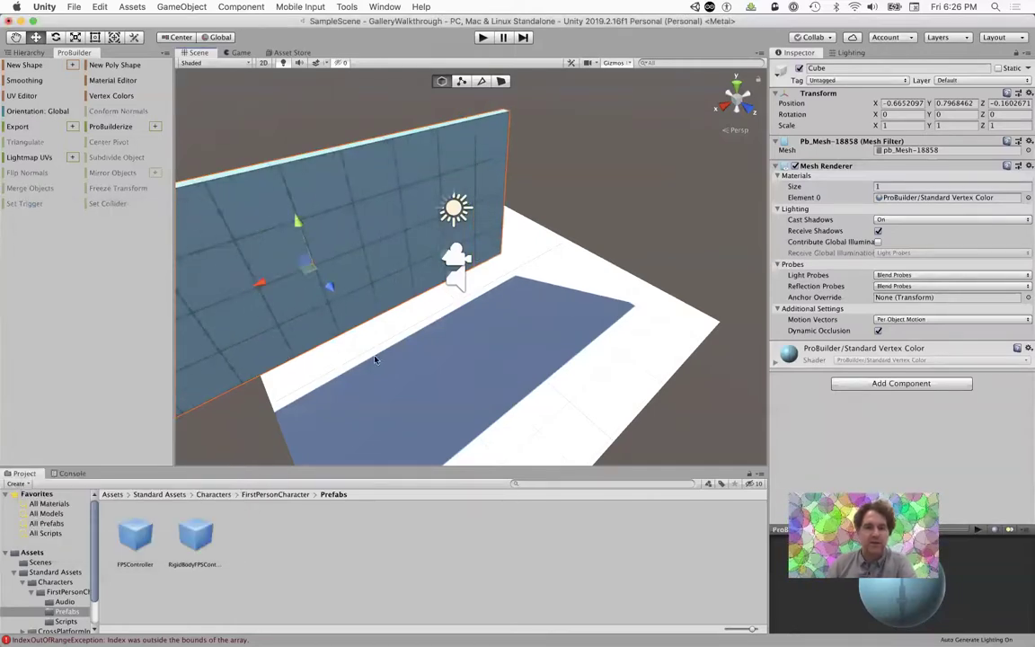
pyautogui.press('super+grave')
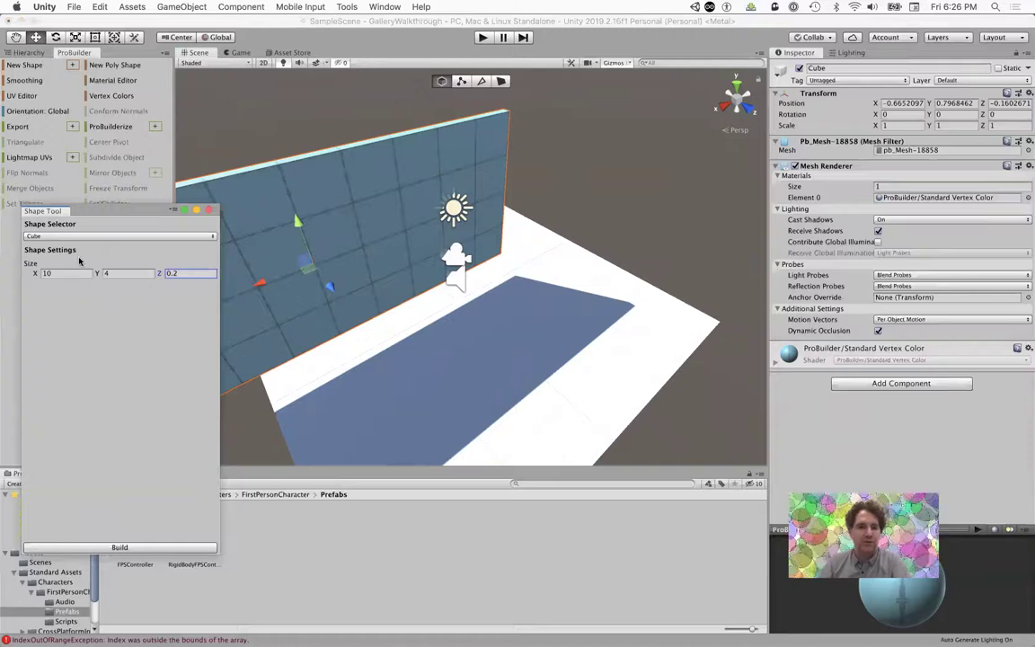
pyautogui.click(118, 549)
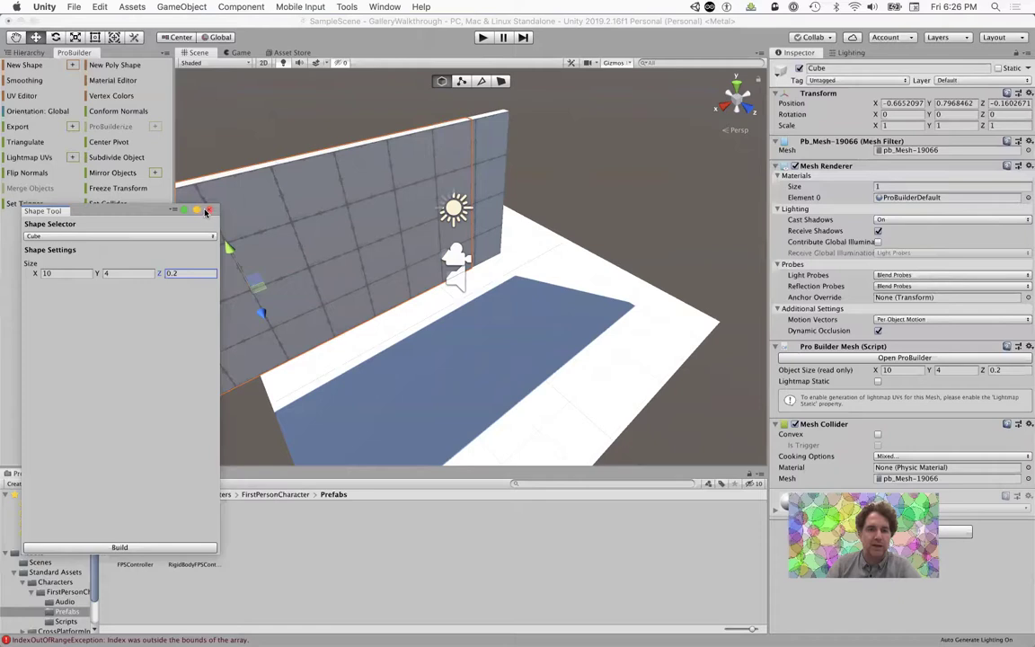
pyautogui.click(209, 211)
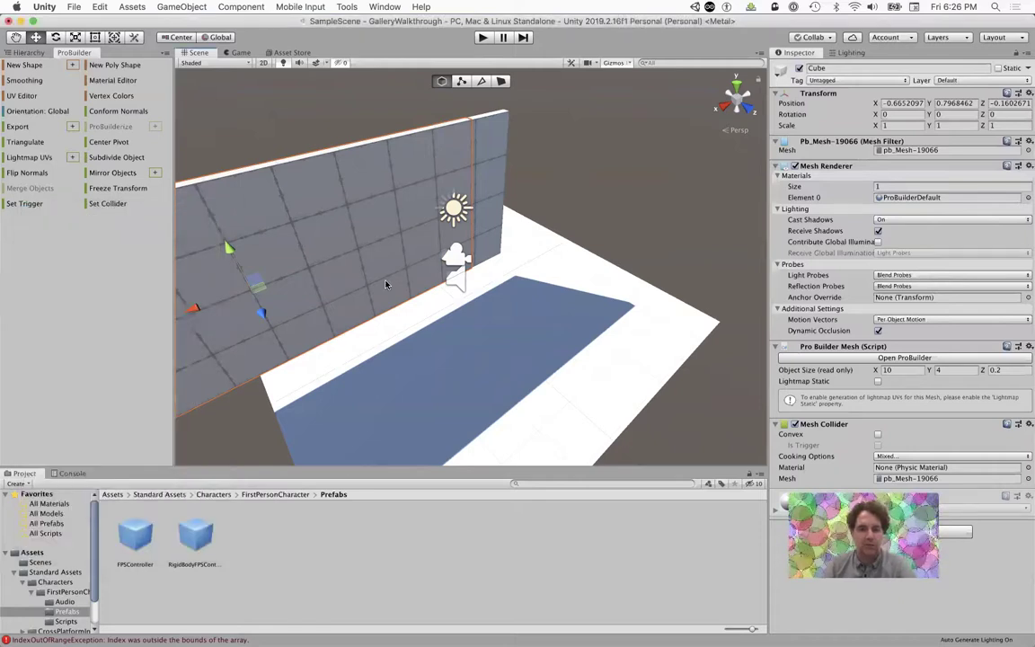
# Step: Move the wall to the plane's edge at about X -5.18, Z -1.65, and lower it to about Y 0.03 to meet the floor
pyautogui.click(387, 284)
pyautogui.moveTo(331, 286); pyautogui.dragTo(387, 159)
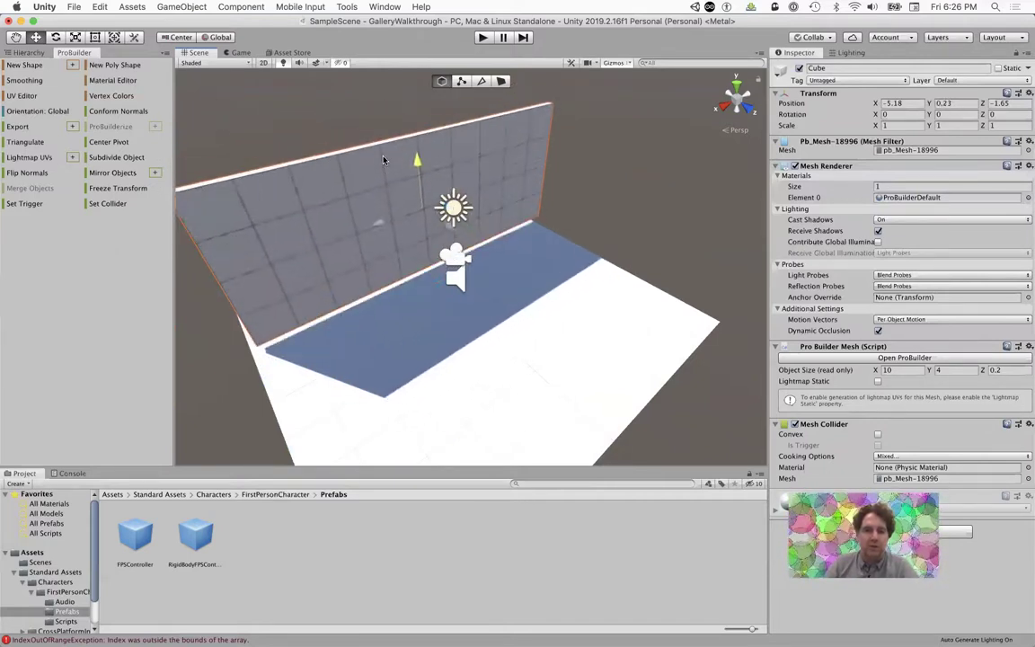
pyautogui.scroll(-3, 337, 337)
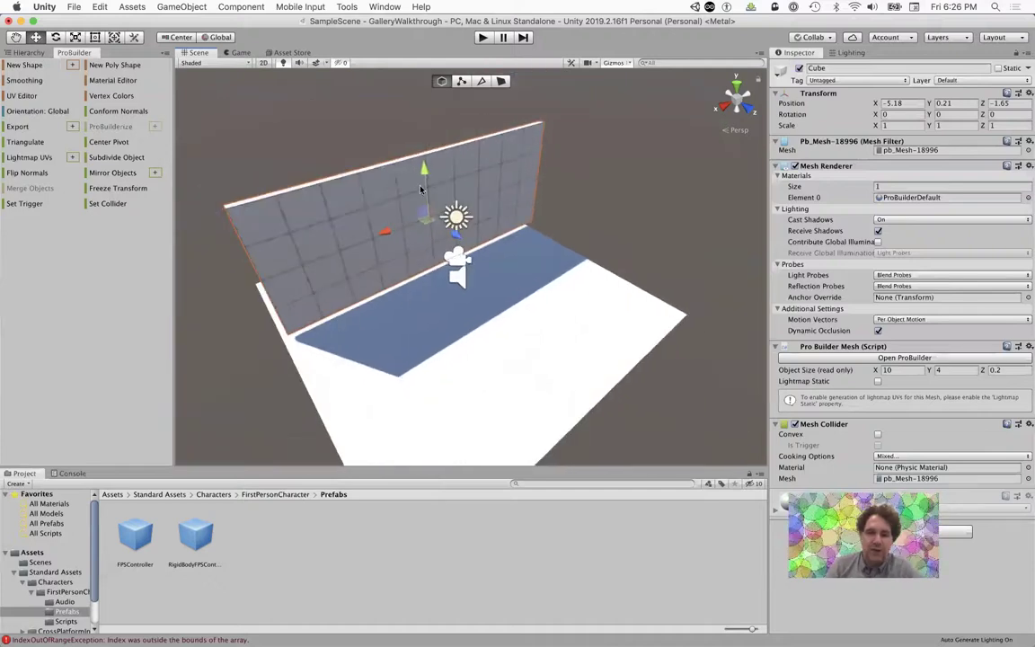
pyautogui.moveTo(424, 171); pyautogui.dragTo(420, 186)
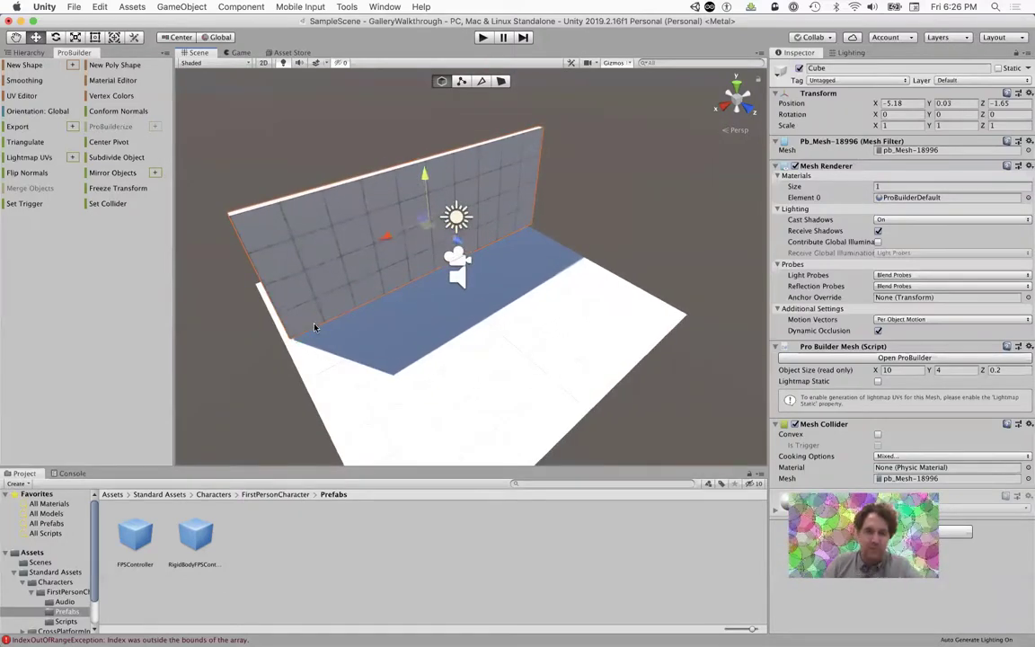
pyautogui.scroll(5, 315, 327)
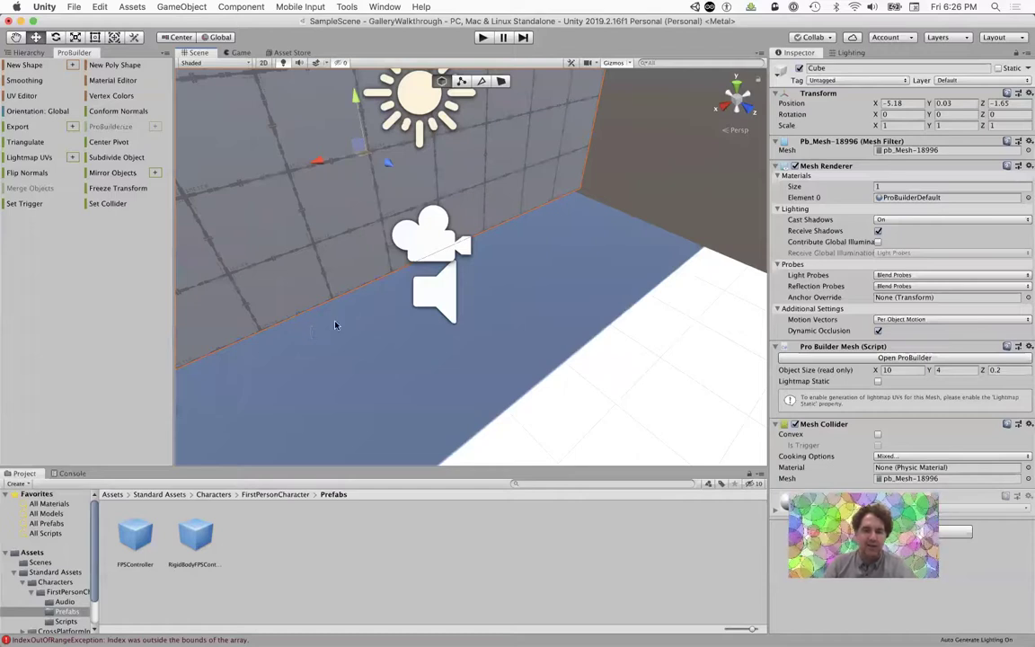
pyautogui.scroll(-2, 337, 316)
pyautogui.keyDown('alt'); pyautogui.moveTo(337, 316); pyautogui.dragTo(382, 361); pyautogui.keyUp('alt')
pyautogui.scroll(-3, 344, 308)
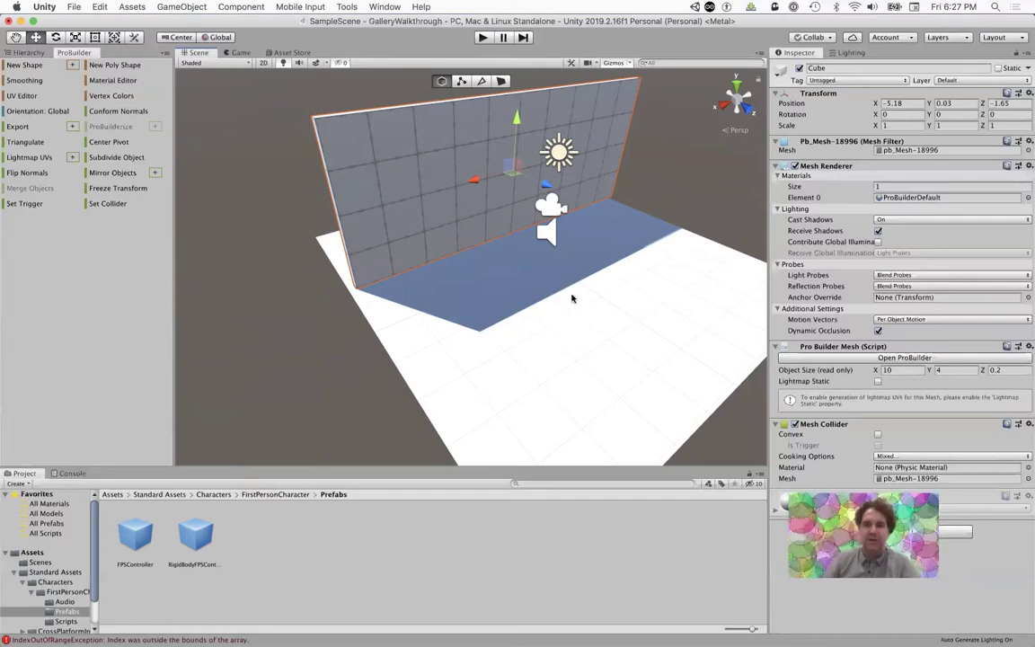
# Step: Vertex-snap the wall's bottom corner onto the floor plane's edge, placing the wall at X -5, Y 0, Z -1.92
pyautogui.scroll(4, 570, 288)
pyautogui.scroll(-2, 571, 286)
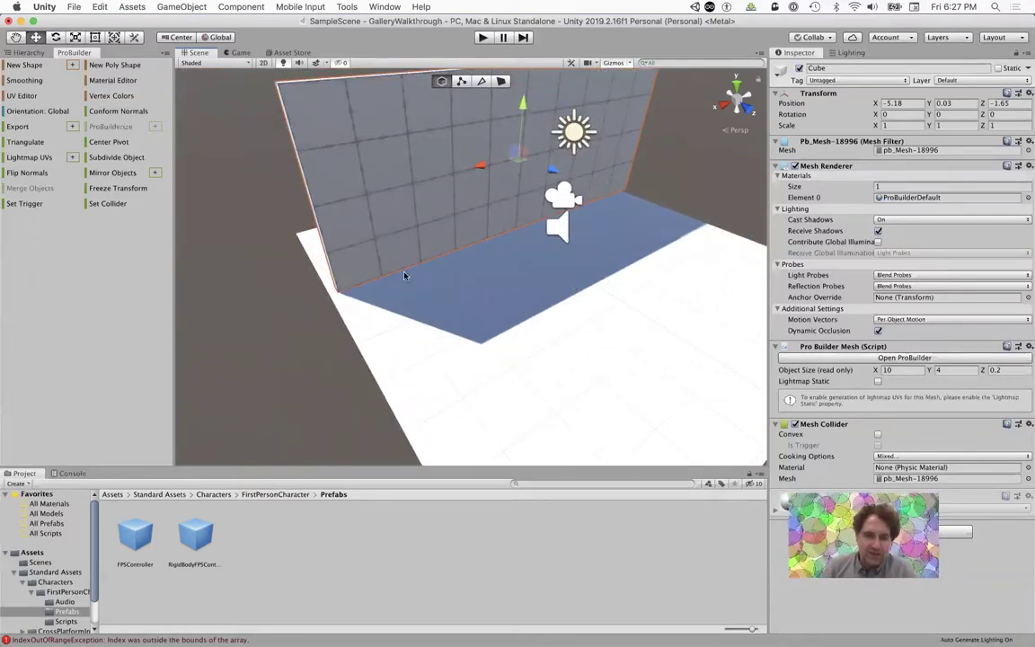
pyautogui.scroll(3, 406, 286)
pyautogui.scroll(-2, 409, 294)
pyautogui.keyDown('alt'); pyautogui.moveTo(412, 306); pyautogui.dragTo(334, 304); pyautogui.keyUp('alt')
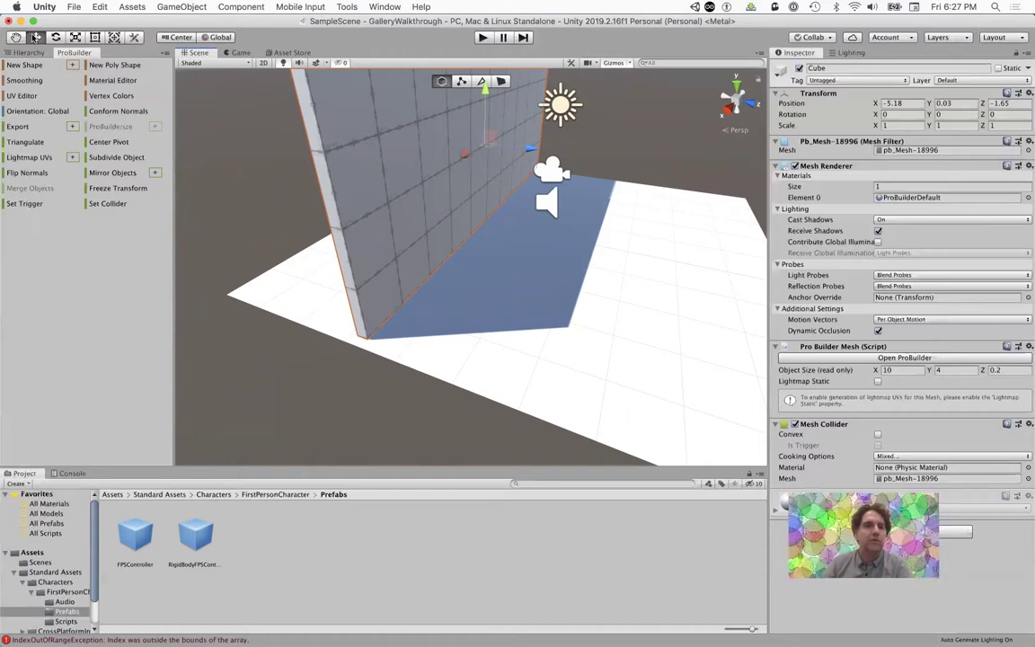
pyautogui.moveTo(462, 156)
pyautogui.mouseDown()
pyautogui.moveTo(452, 169)
pyautogui.moveTo(471, 144)
pyautogui.mouseUp()
pyautogui.press('v')
pyautogui.moveTo(388, 316); pyautogui.dragTo(349, 333)
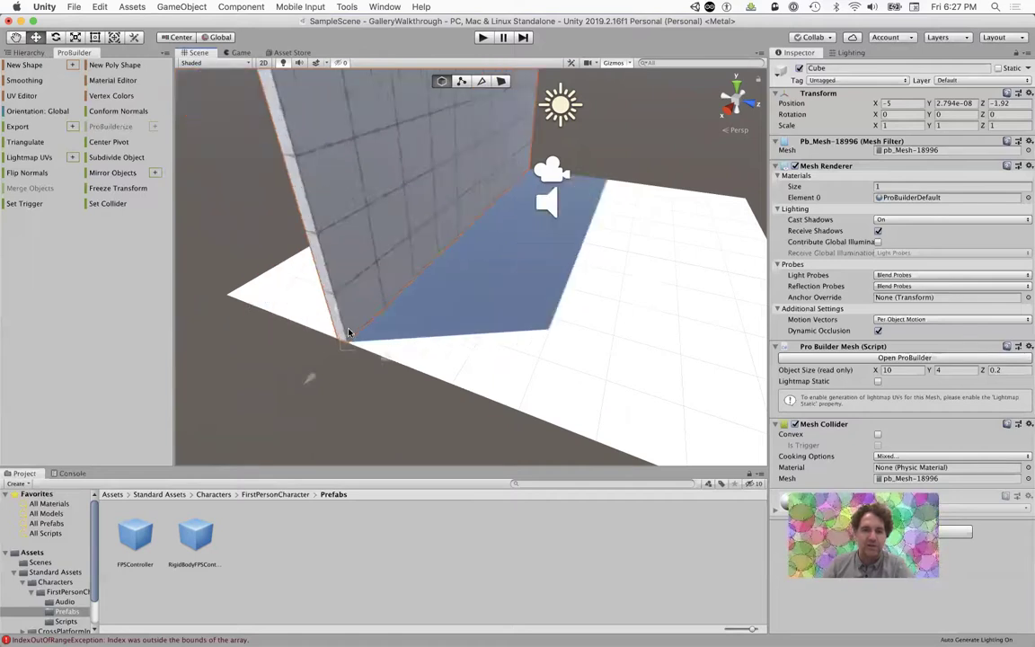
pyautogui.scroll(-3, 468, 356)
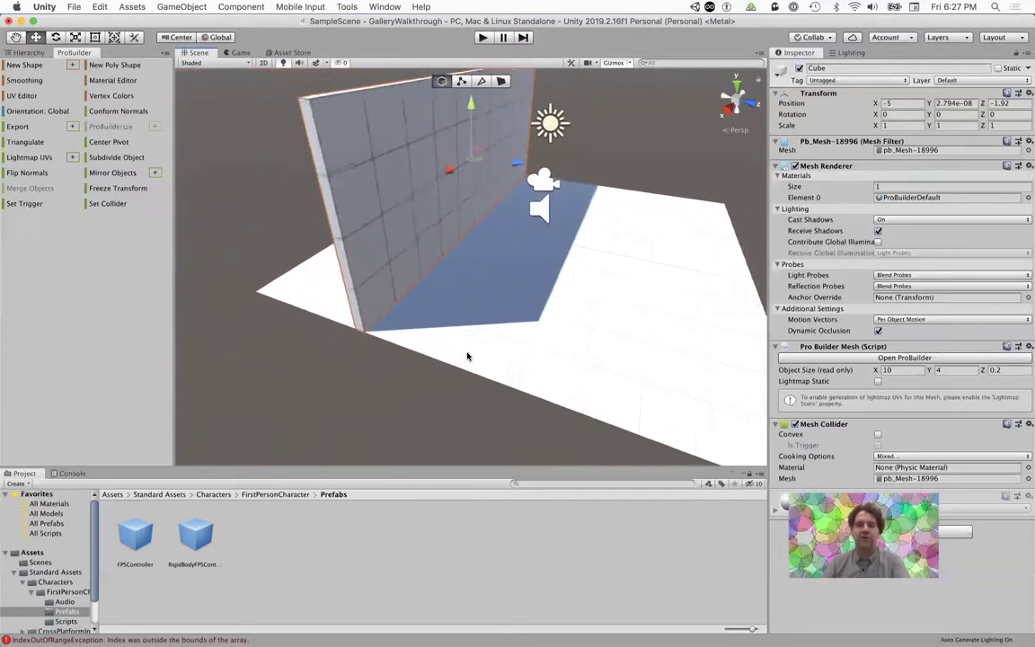
# Step: Duplicate the wall and move the copy along Z to 3.81 as a parallel opposite wall
pyautogui.keyDown('alt'); pyautogui.moveTo(391, 291); pyautogui.dragTo(465, 282); pyautogui.keyUp('alt')
pyautogui.keyDown('alt'); pyautogui.scroll(-6, 463, 284); pyautogui.keyUp('alt')
pyautogui.keyDown('alt'); pyautogui.scroll(5, 471, 288); pyautogui.keyUp('alt')
pyautogui.moveTo(471, 288); pyautogui.dragTo(428, 305, button='middle')
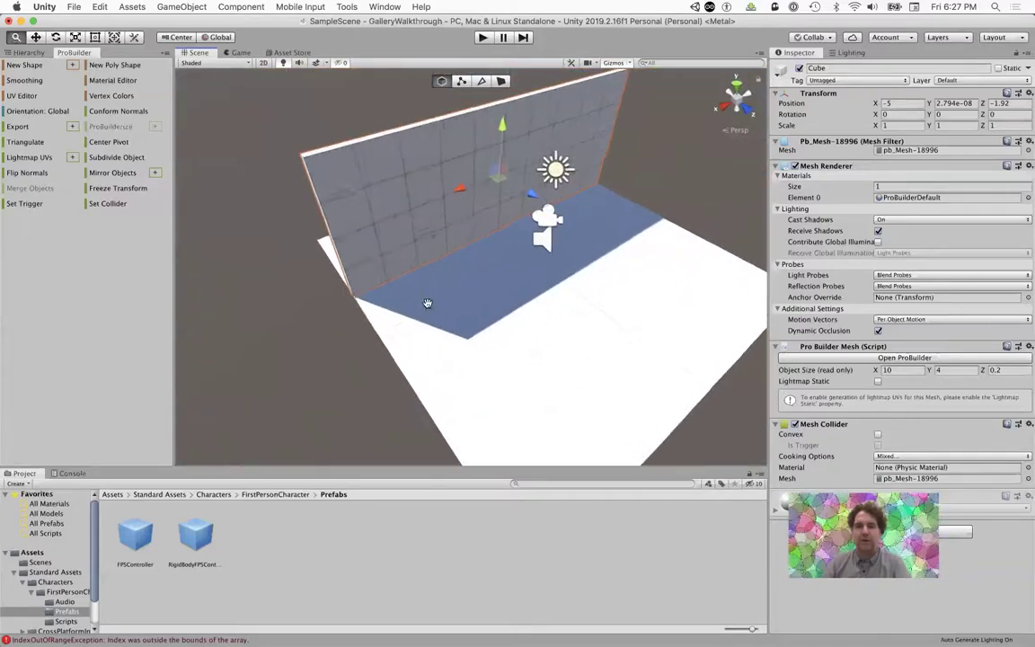
pyautogui.keyDown('alt'); pyautogui.scroll(2, 427, 306); pyautogui.keyUp('alt')
pyautogui.keyDown('alt'); pyautogui.scroll(-4, 428, 307); pyautogui.keyUp('alt')
pyautogui.keyDown('alt'); pyautogui.scroll(2, 428, 306); pyautogui.keyUp('alt')
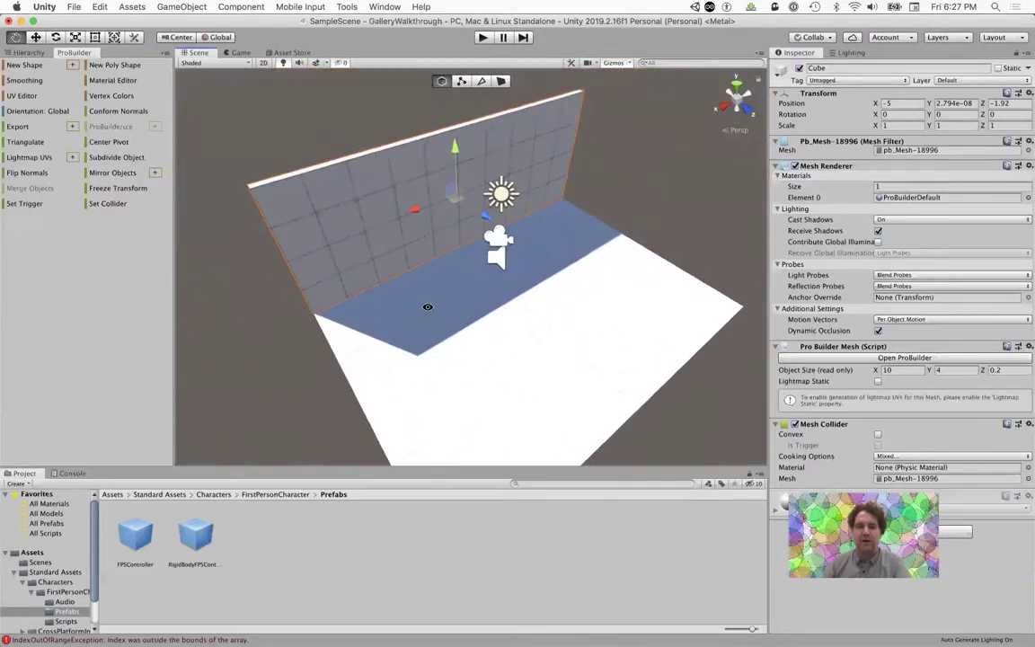
pyautogui.press('super+d')
pyautogui.moveTo(483, 216); pyautogui.dragTo(570, 314)
pyautogui.scroll(-3, 297, 312)
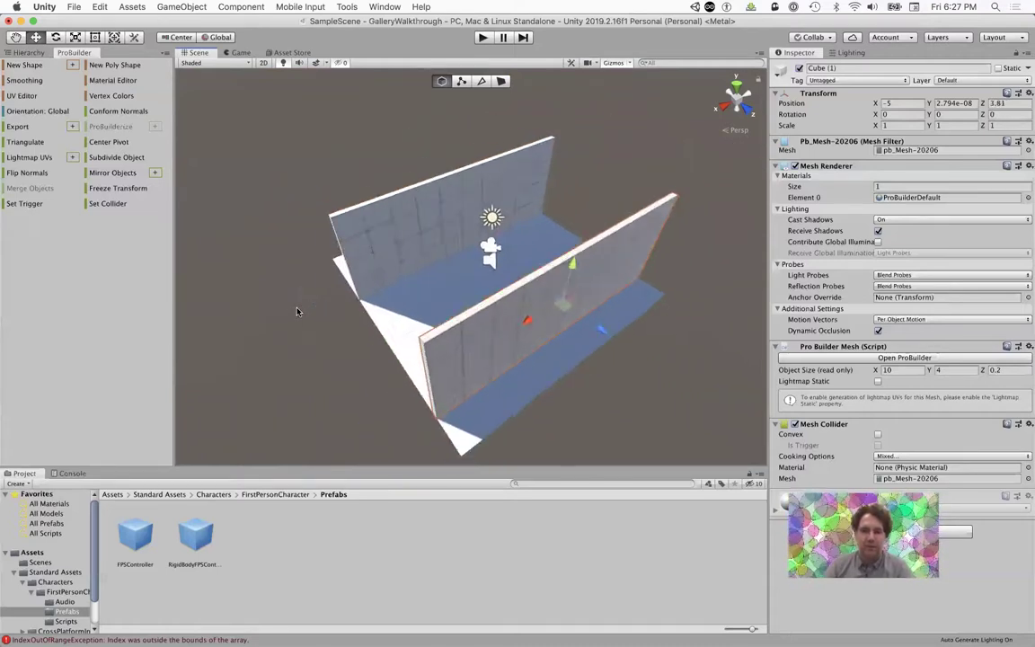
# Step: Duplicate the second wall and set the copy's Y rotation to 90 so it stands perpendicular
pyautogui.press('super+d')
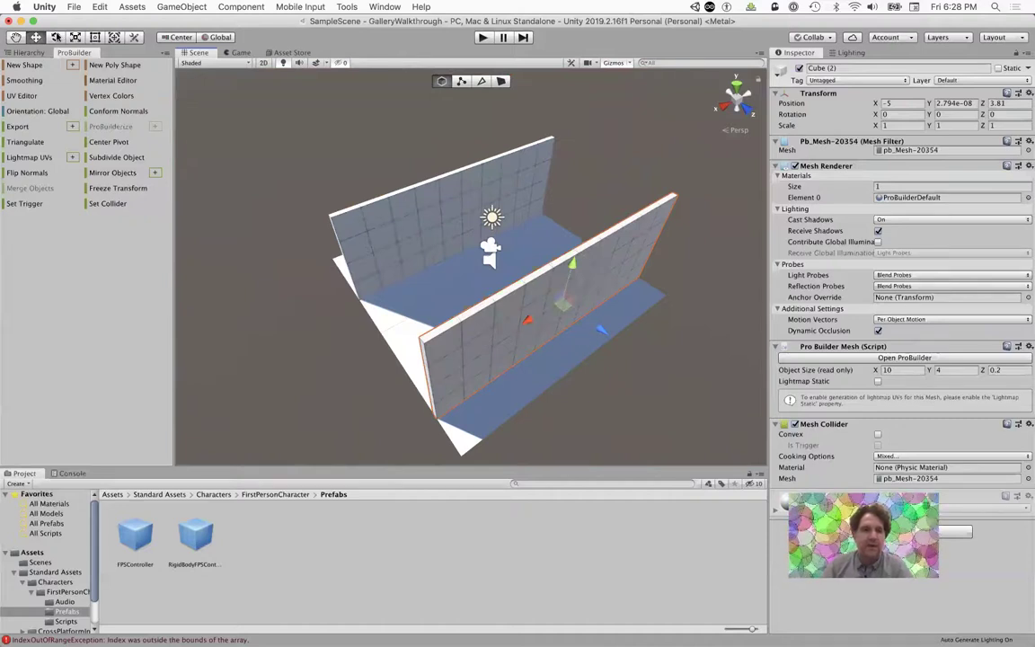
pyautogui.press('e')
pyautogui.moveTo(571, 339); pyautogui.dragTo(356, 248)
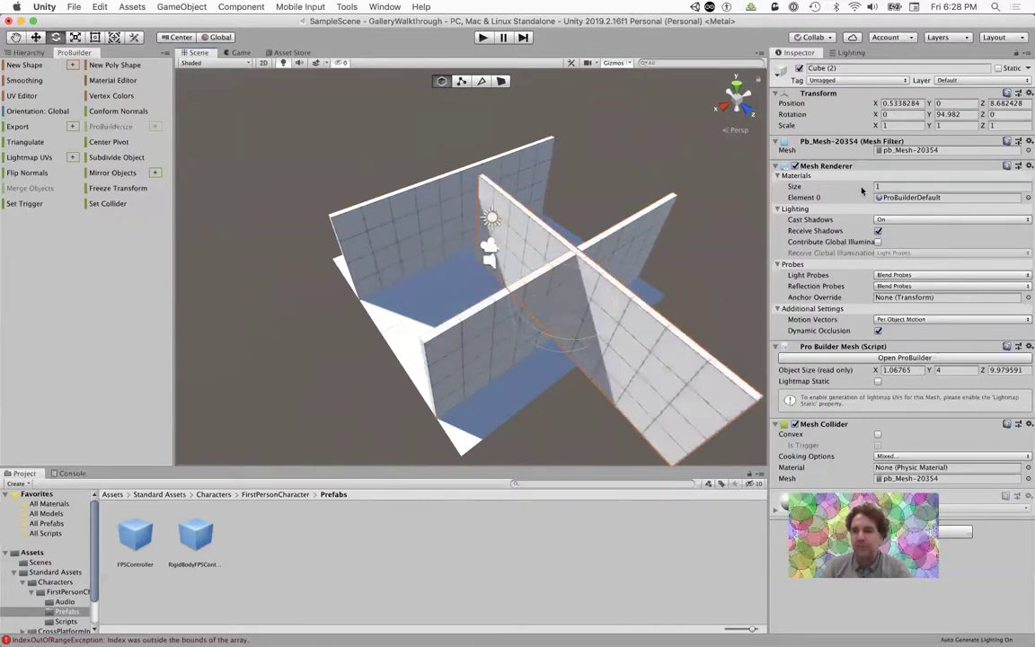
pyautogui.click(953, 114)
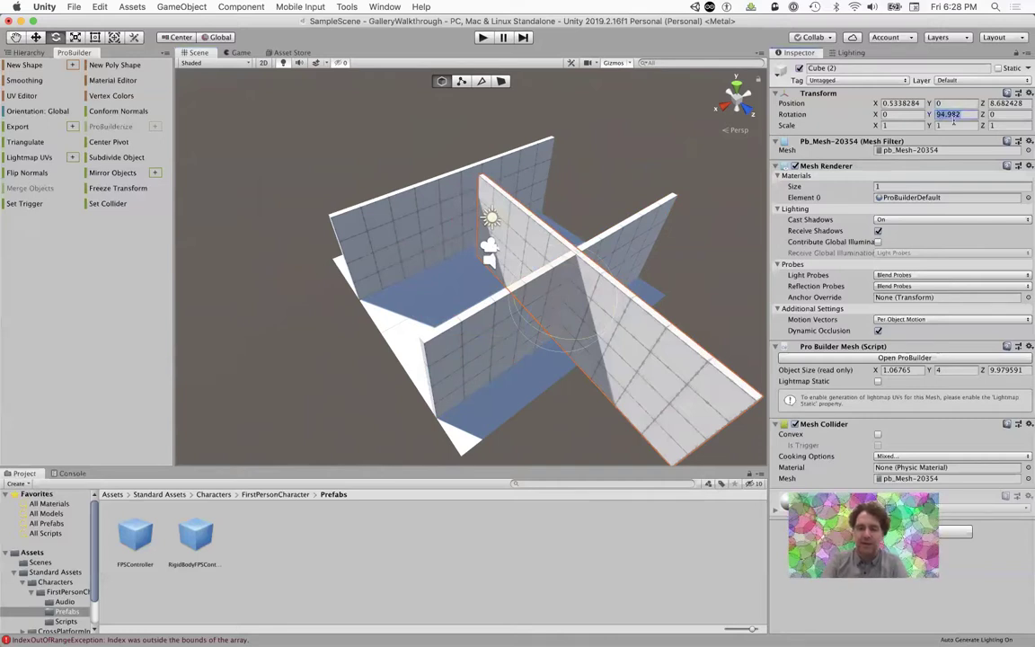
pyautogui.write('90')
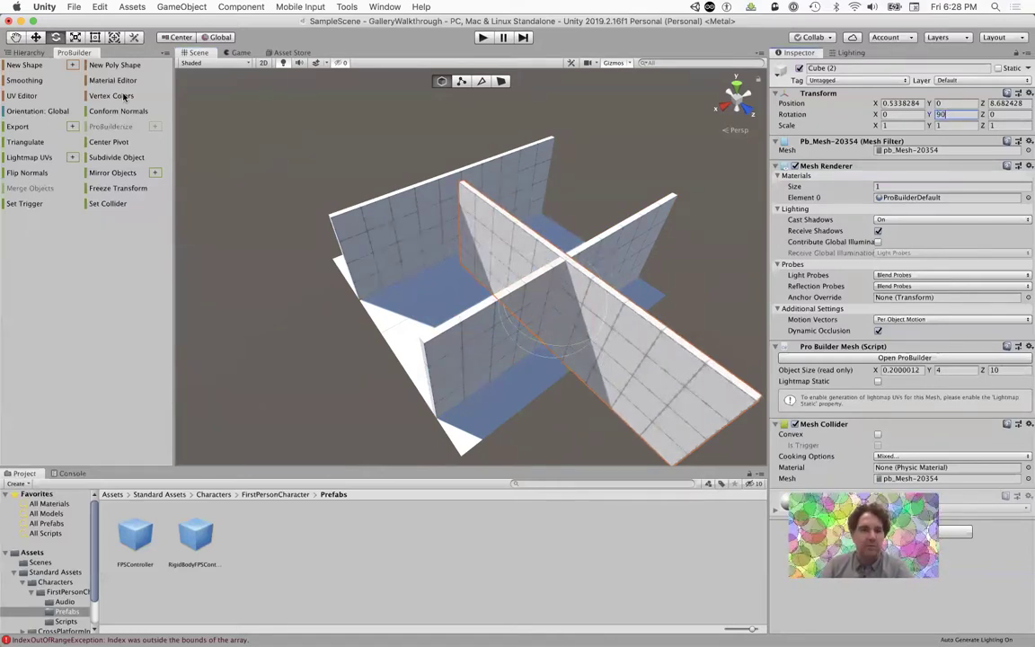
# Step: Move the perpendicular wall along X to about -4.56, at the far end of the parallel walls
pyautogui.click(36, 37)
pyautogui.moveTo(465, 292); pyautogui.dragTo(562, 230)
pyautogui.scroll(5, 566, 239)
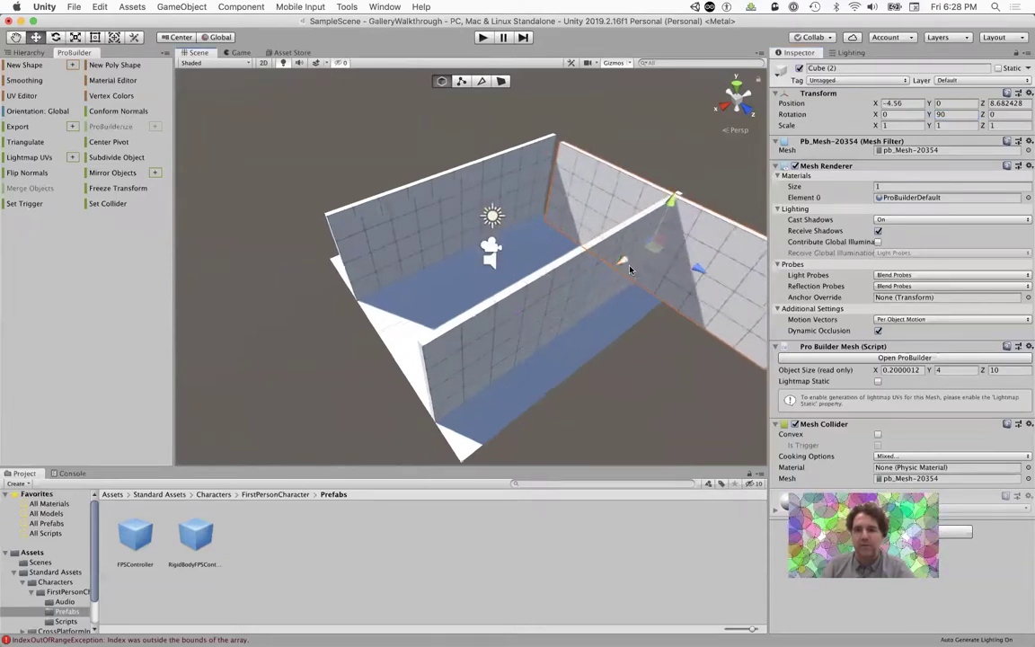
pyautogui.scroll(-5, 629, 270)
# Step: Enlarge the floor plane to a scale of about 2.12 in X and 2.38 in Z
pyautogui.click(521, 320)
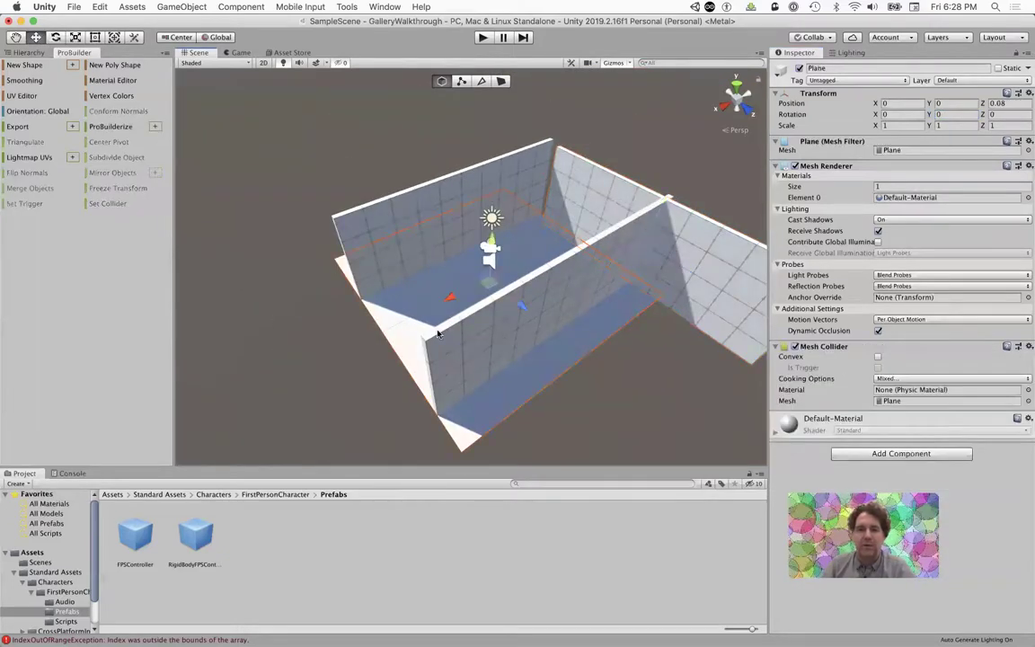
pyautogui.click(76, 37)
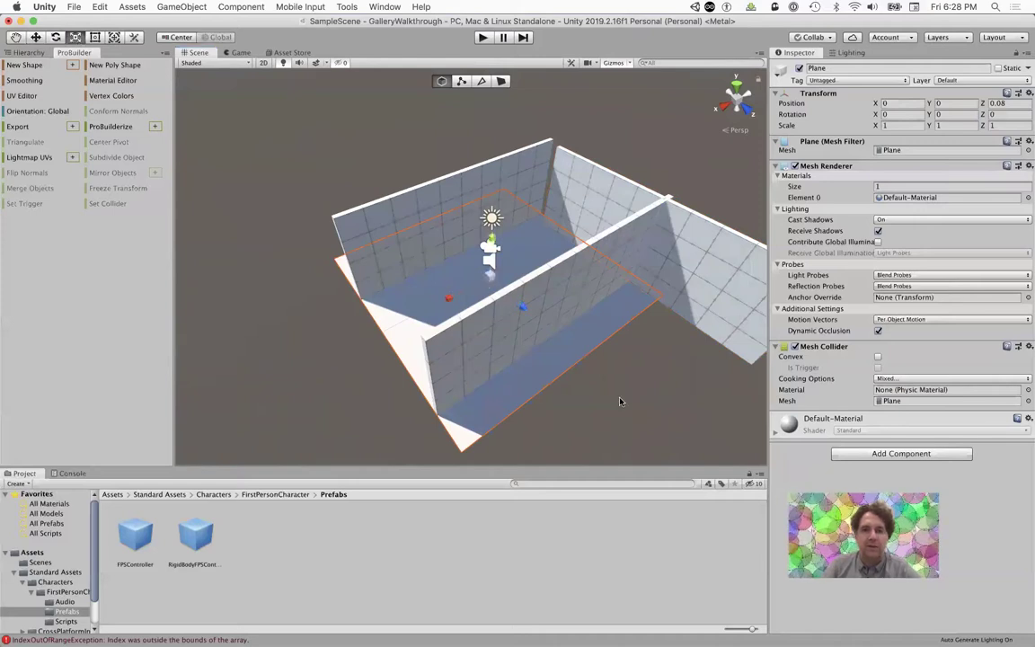
pyautogui.moveTo(524, 310); pyautogui.dragTo(401, 317)
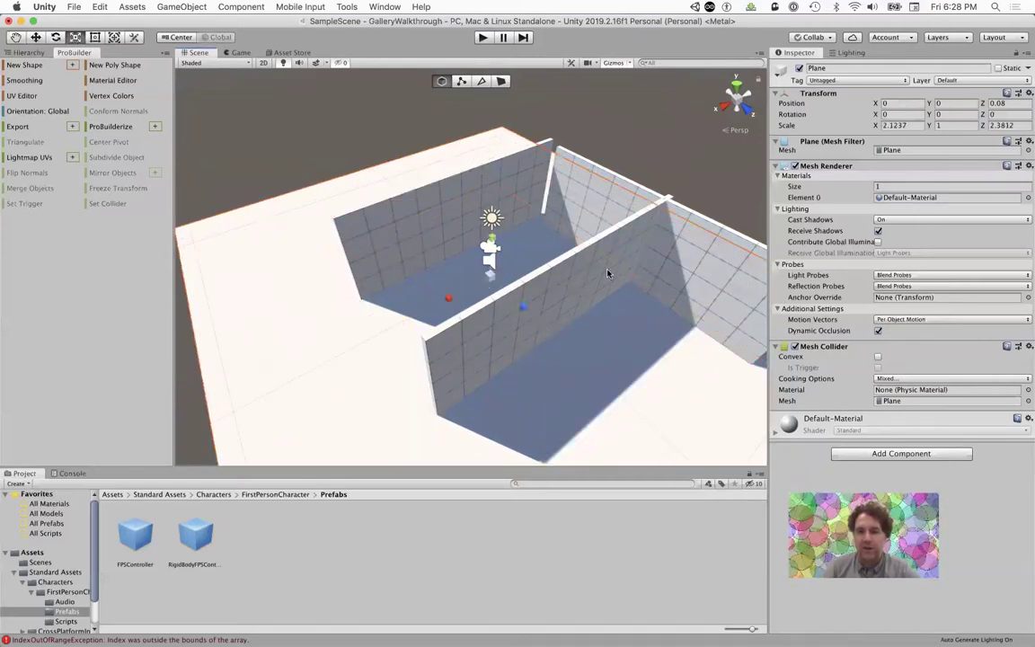
pyautogui.scroll(5, 591, 205)
pyautogui.scroll(-2, 590, 205)
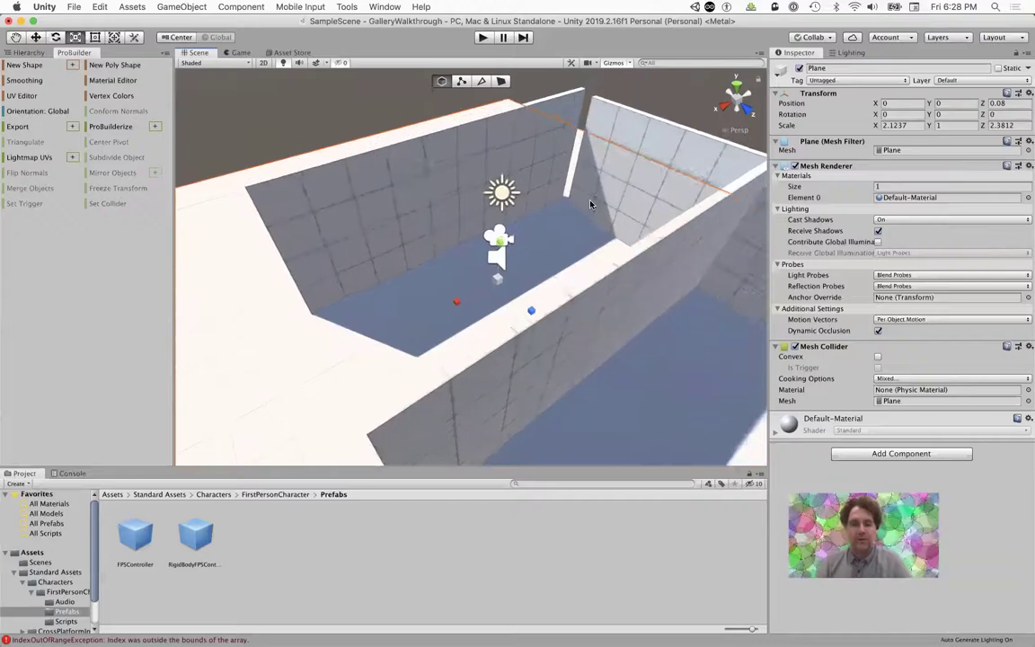
# Step: Vertex-snap the perpendicular wall's top corner to the end of the first wall, placing it at X -4.8, Z 8.08
pyautogui.keyDown('alt'); pyautogui.moveTo(568, 209); pyautogui.dragTo(542, 241); pyautogui.keyUp('alt')
pyautogui.scroll(5, 558, 258)
pyautogui.keyDown('alt'); pyautogui.moveTo(478, 276); pyautogui.dragTo(522, 280); pyautogui.keyUp('alt')
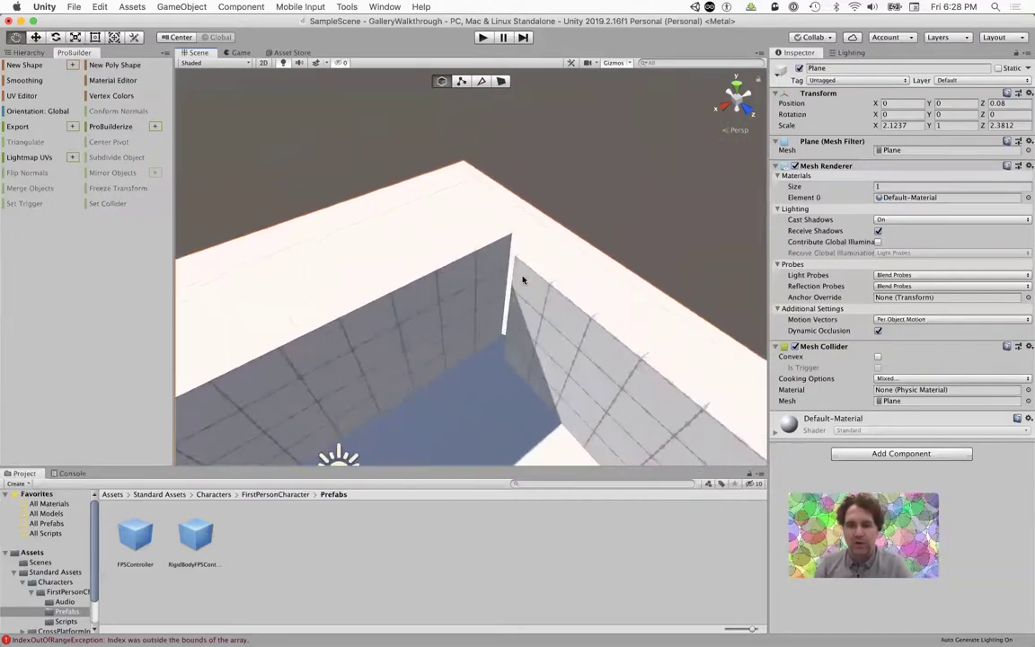
pyautogui.click(535, 271)
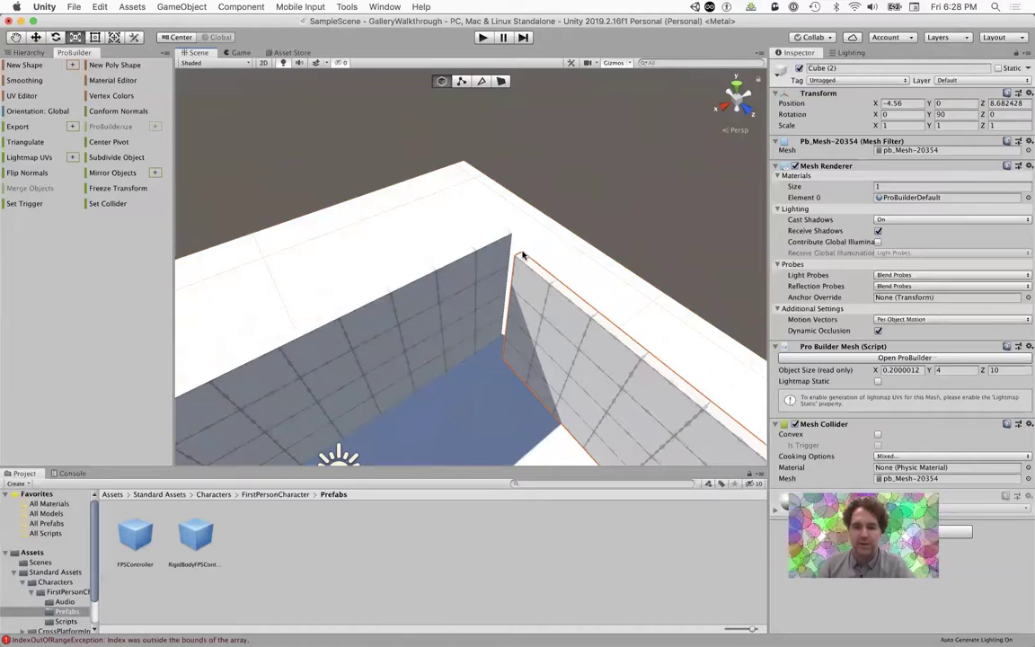
pyautogui.click(36, 37)
pyautogui.click(525, 259)
pyautogui.click(526, 276)
pyautogui.press('v')
pyautogui.moveTo(519, 257); pyautogui.dragTo(93, 213)
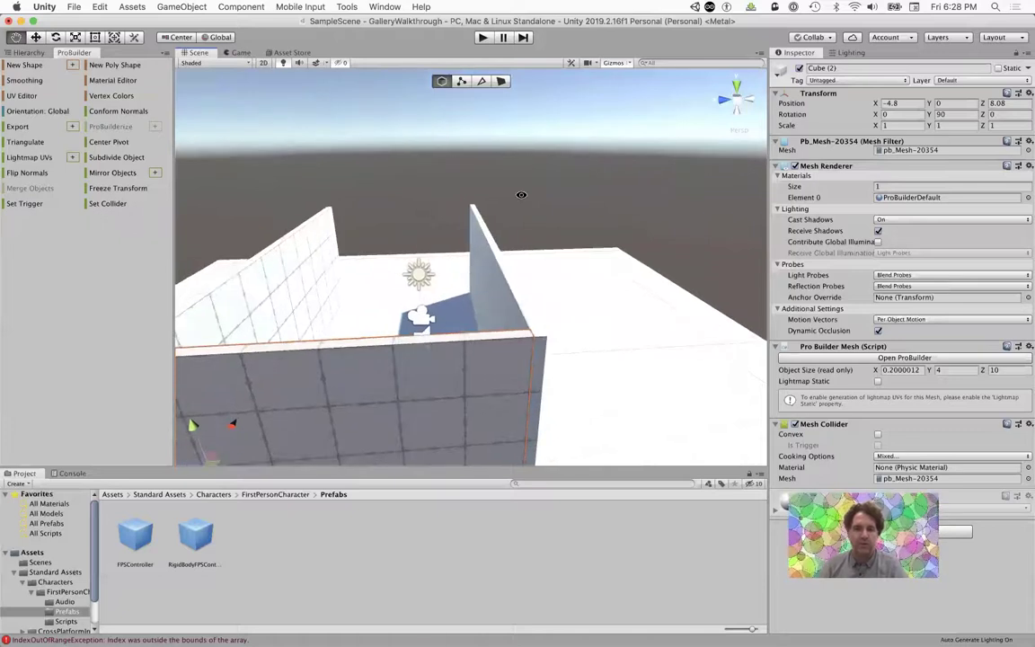
# Step: Select the first wall together with the perpendicular wall and move both along Z, bringing the first wall to about Z -7.19
pyautogui.keyDown('alt'); pyautogui.scroll(-5, 525, 195); pyautogui.keyUp('alt')
pyautogui.keyDown('shift'); pyautogui.click(514, 256); pyautogui.keyUp('shift')
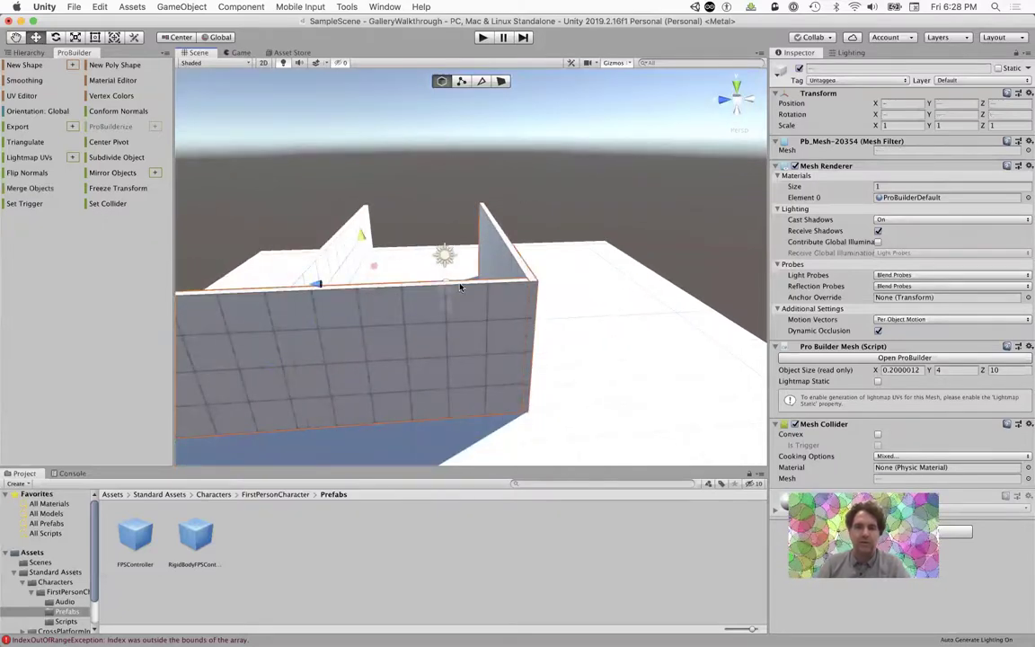
pyautogui.moveTo(320, 283); pyautogui.dragTo(462, 296)
pyautogui.keyDown('alt'); pyautogui.moveTo(273, 332); pyautogui.dragTo(334, 310); pyautogui.keyUp('alt')
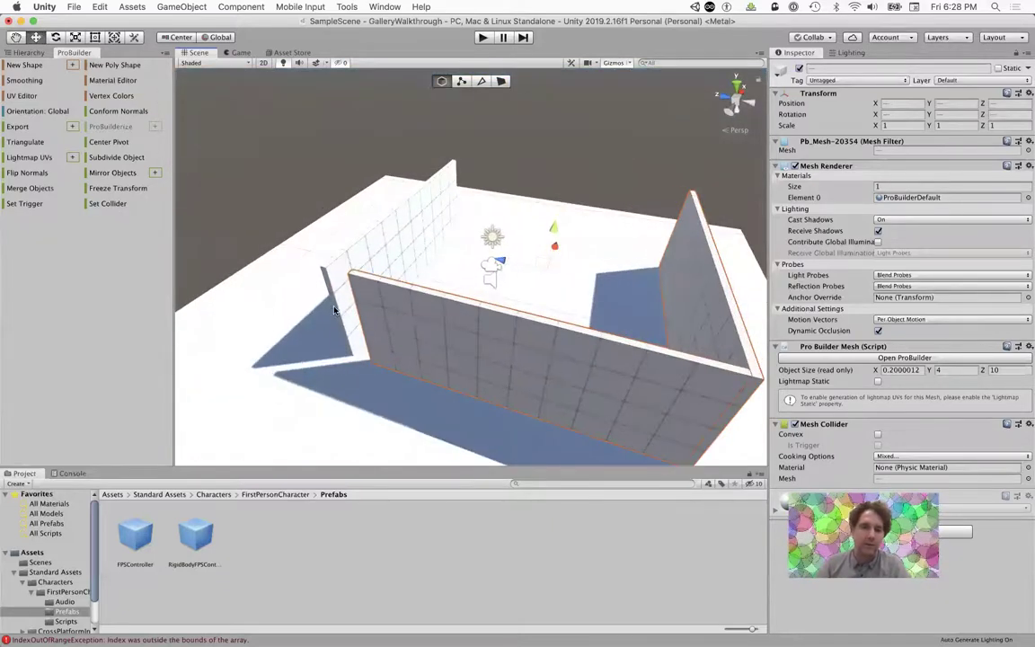
# Step: Vertex-snap the remaining parallel wall to the perpendicular wall's free end, placing it at X -5, Z 3.01
pyautogui.click(332, 267)
pyautogui.press('v')
pyautogui.moveTo(325, 268); pyautogui.dragTo(340, 273)
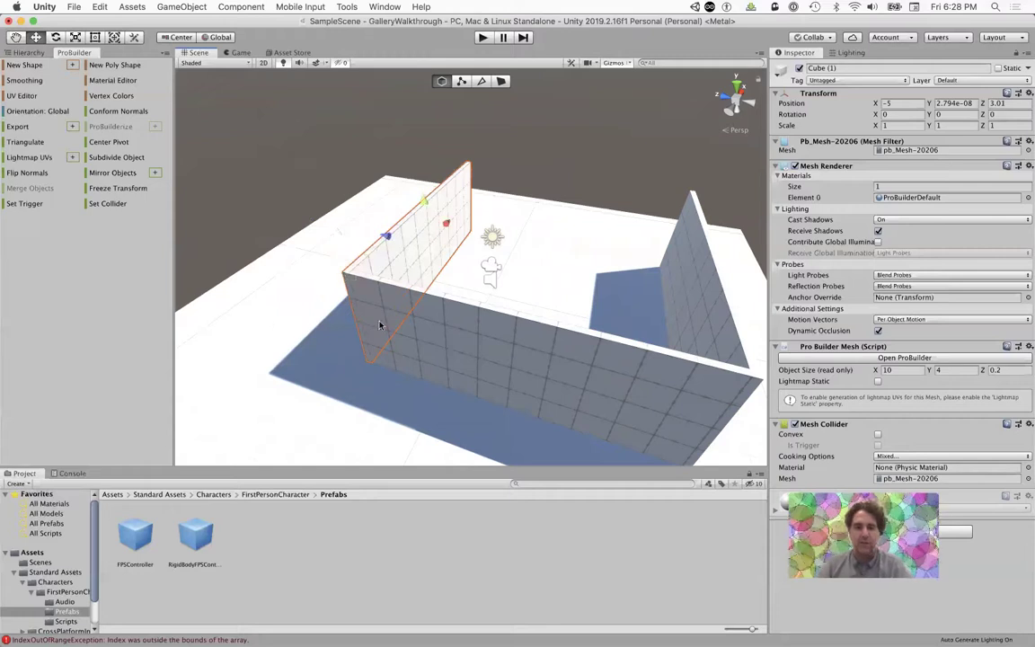
# Step: Examine the three-walled room and its corner joints from several angles
pyautogui.keyDown('alt'); pyautogui.moveTo(238, 312); pyautogui.dragTo(697, 301); pyautogui.keyUp('alt')
pyautogui.scroll(-5, 697, 301)
pyautogui.keyDown('alt'); pyautogui.moveTo(572, 324); pyautogui.dragTo(261, 299); pyautogui.keyUp('alt')
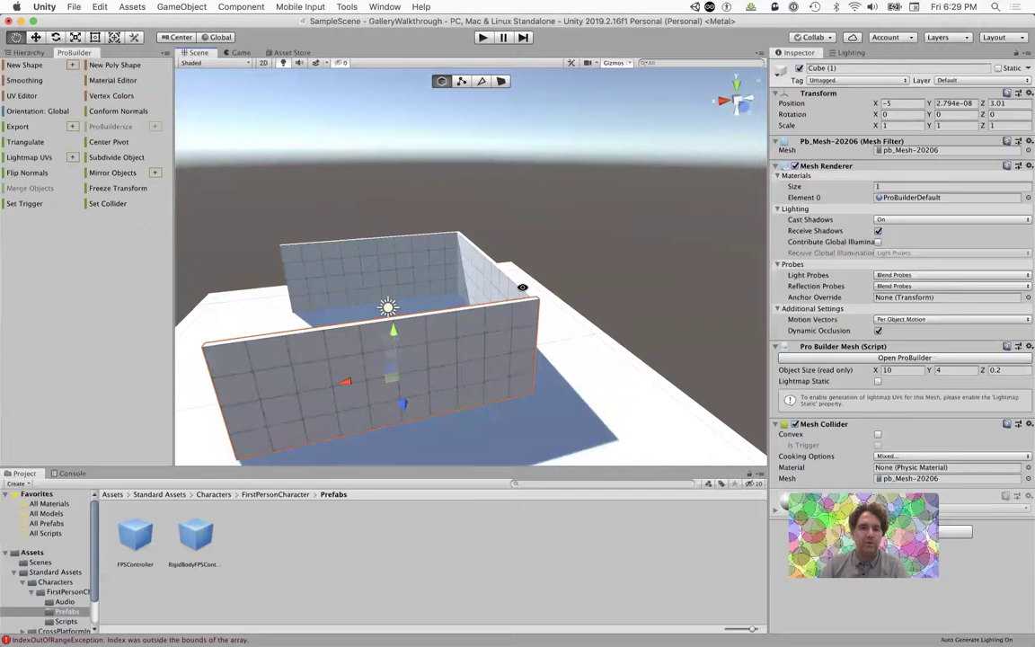
pyautogui.keyDown('alt'); pyautogui.keyDown('super'); pyautogui.moveTo(312, 339); pyautogui.dragTo(457, 326); pyautogui.keyUp('super'); pyautogui.keyUp('alt')
pyautogui.scroll(4, 386, 324)
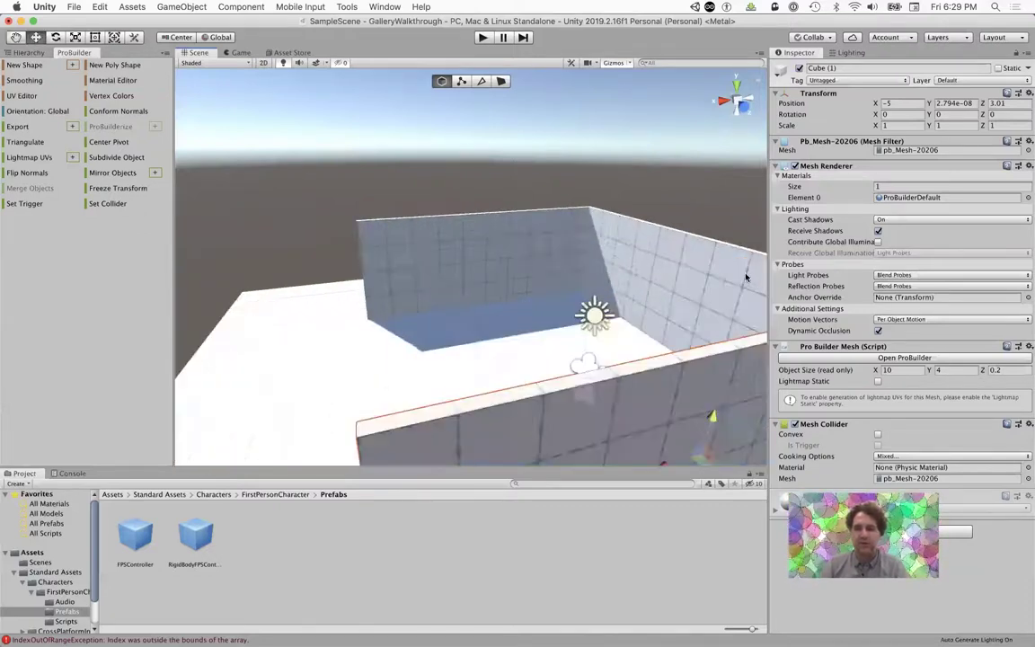
pyautogui.keyDown('alt'); pyautogui.moveTo(519, 334); pyautogui.dragTo(403, 347); pyautogui.keyUp('alt')
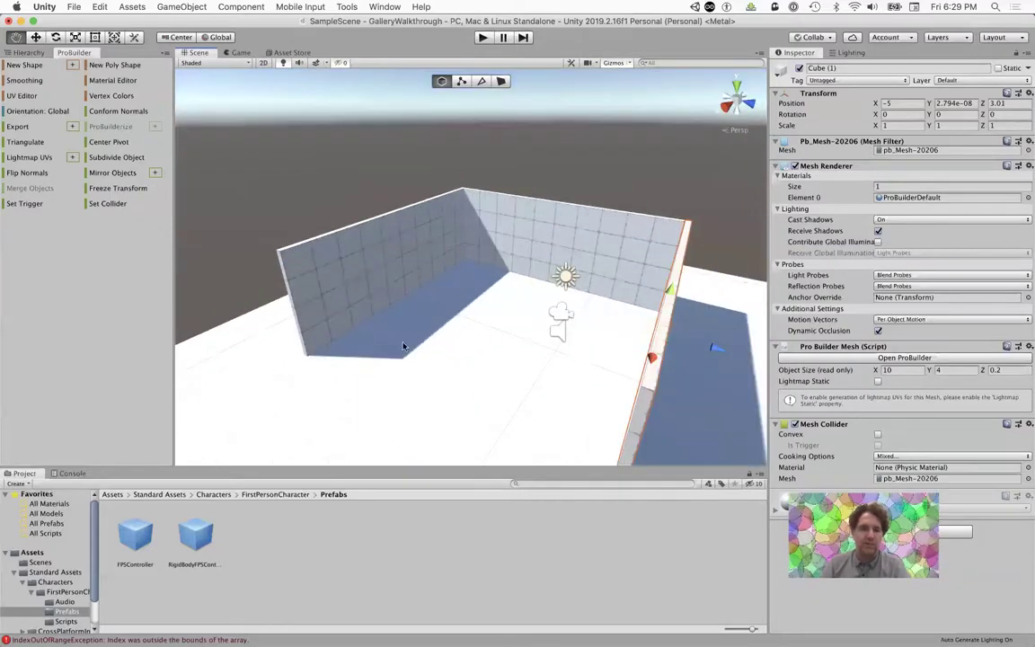
pyautogui.scroll(5, 416, 304)
pyautogui.keyDown('alt'); pyautogui.moveTo(416, 304); pyautogui.dragTo(465, 344); pyautogui.keyUp('alt')
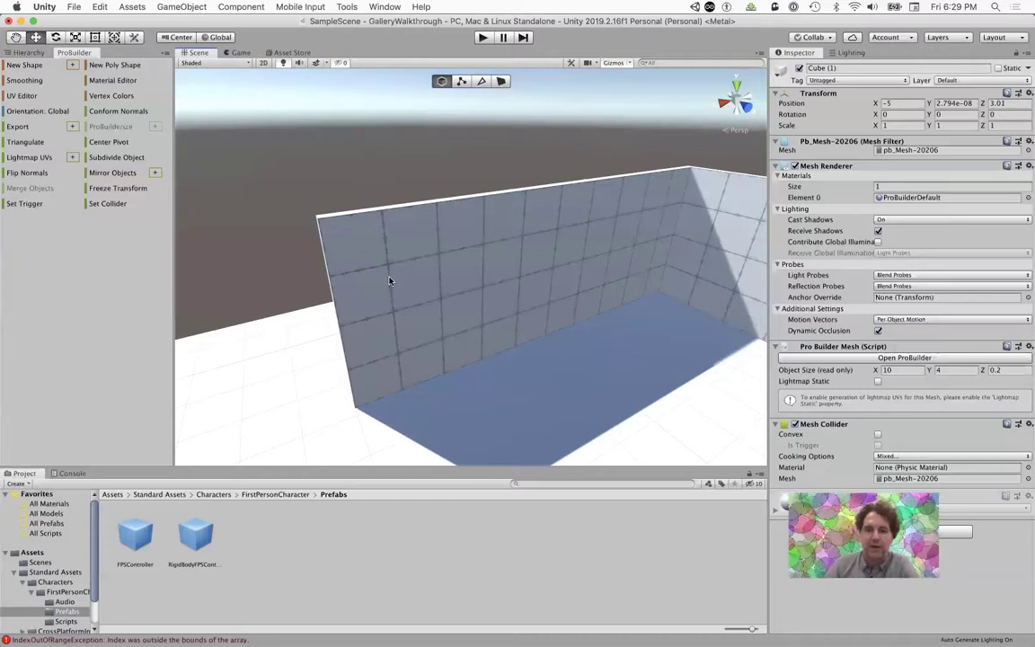
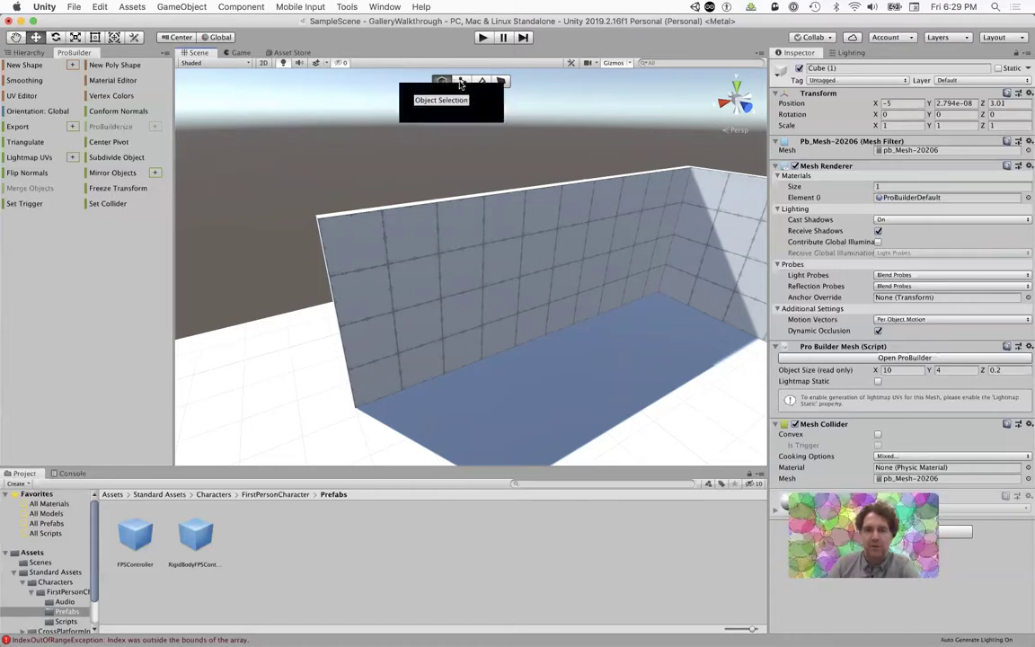
# Step: Switch to vertex selection and select the top corner vertex at the open end of the first wall
pyautogui.click(461, 81)
pyautogui.click(319, 221)
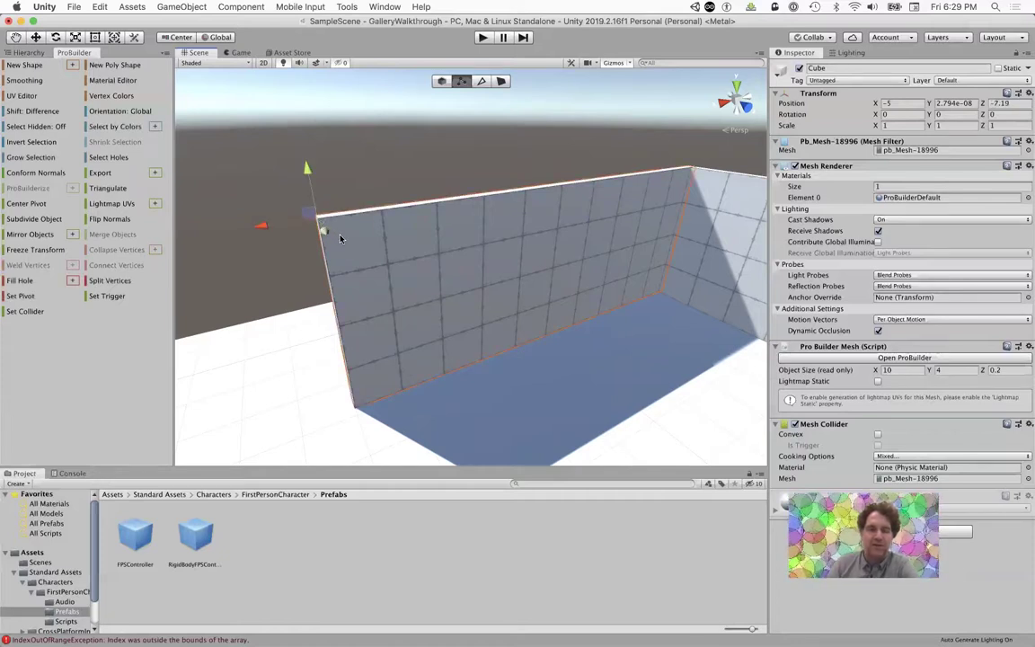
pyautogui.scroll(3, 337, 242)
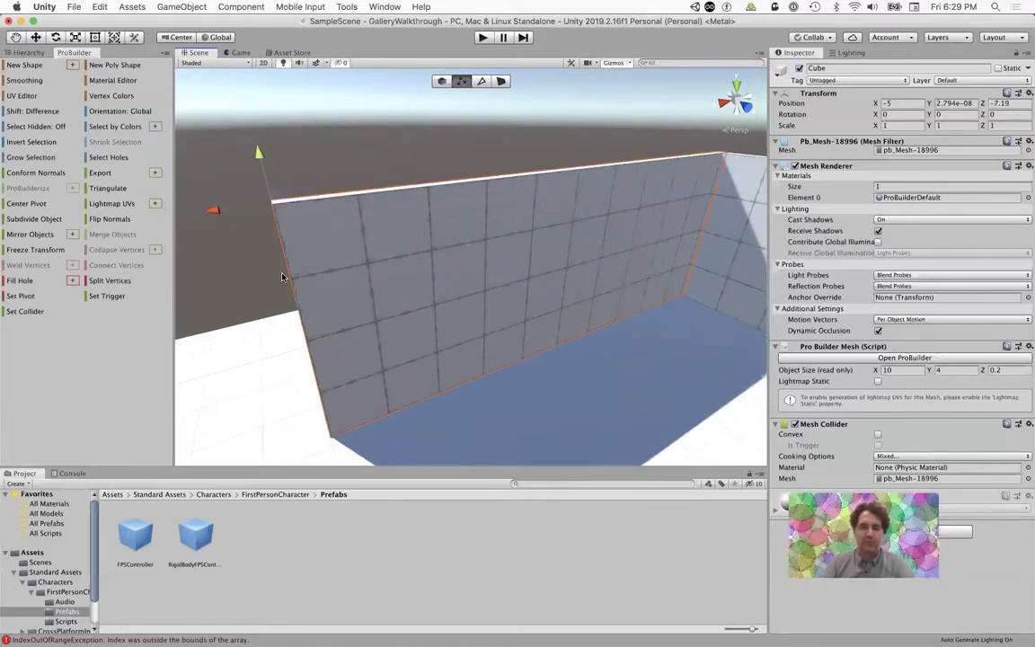
pyautogui.keyDown('alt'); pyautogui.moveTo(279, 277); pyautogui.dragTo(658, 235); pyautogui.keyUp('alt')
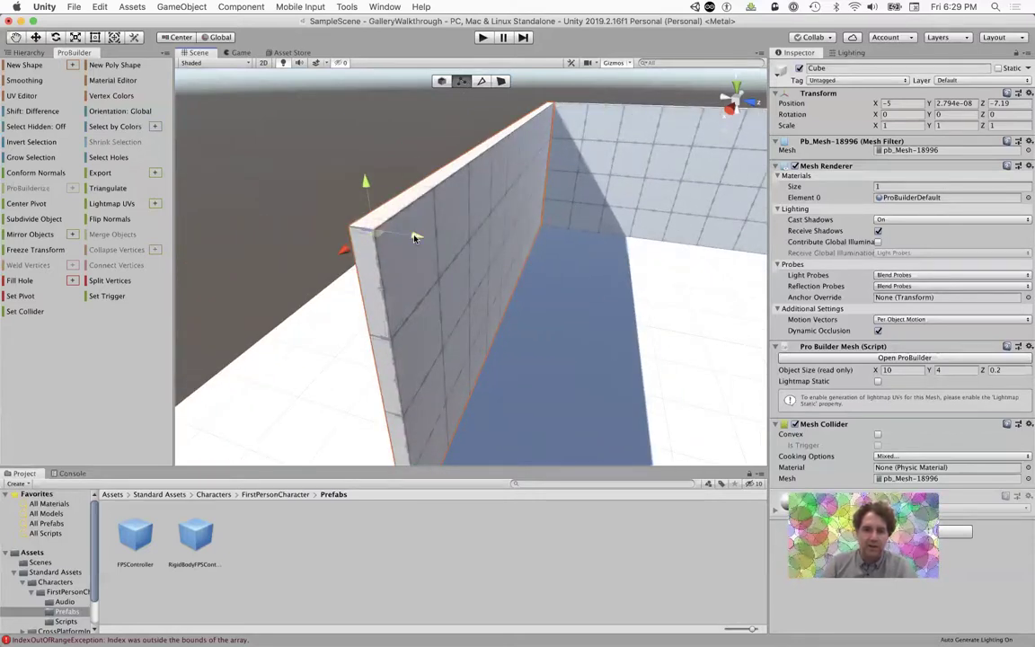
# Step: Try moving the wall's upper corner vertex and its top edge along the Z axis, undoing the changes
pyautogui.moveTo(377, 234); pyautogui.dragTo(591, 253)
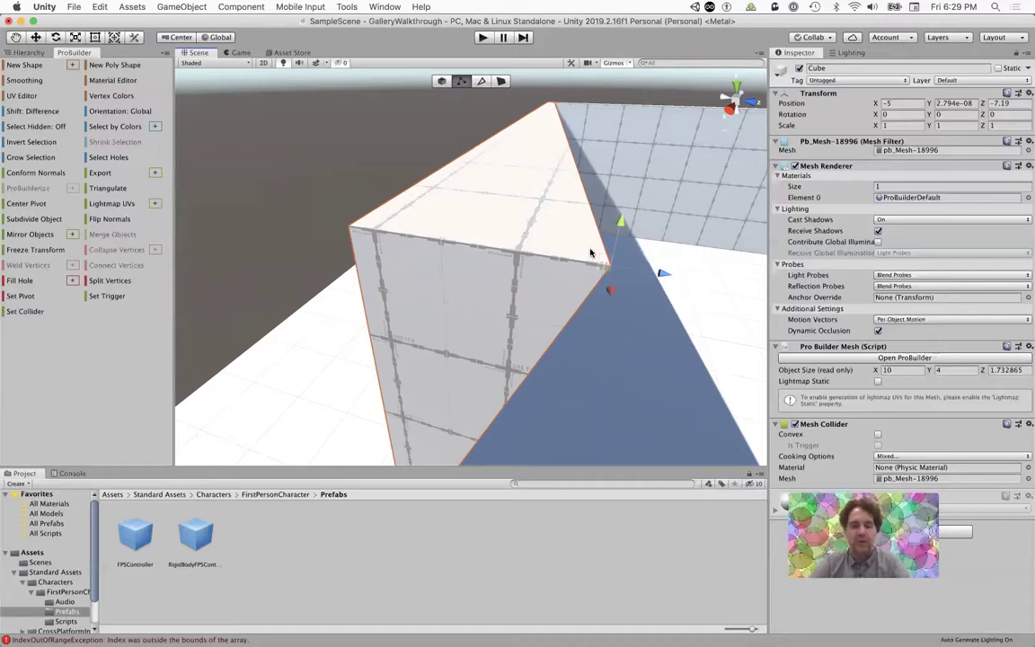
pyautogui.press('super+z')
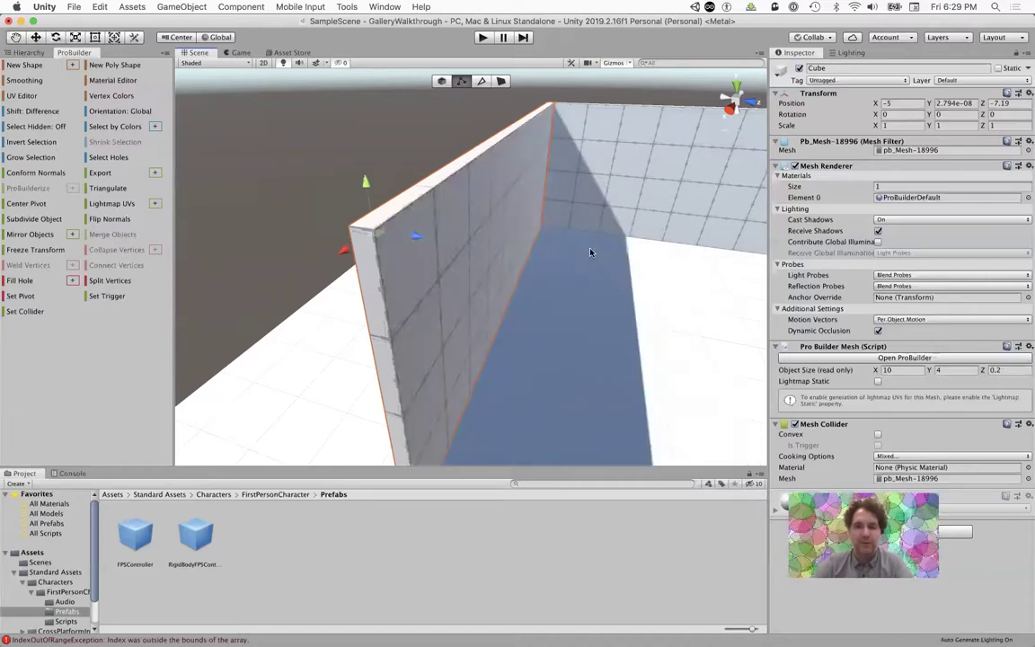
pyautogui.click(480, 81)
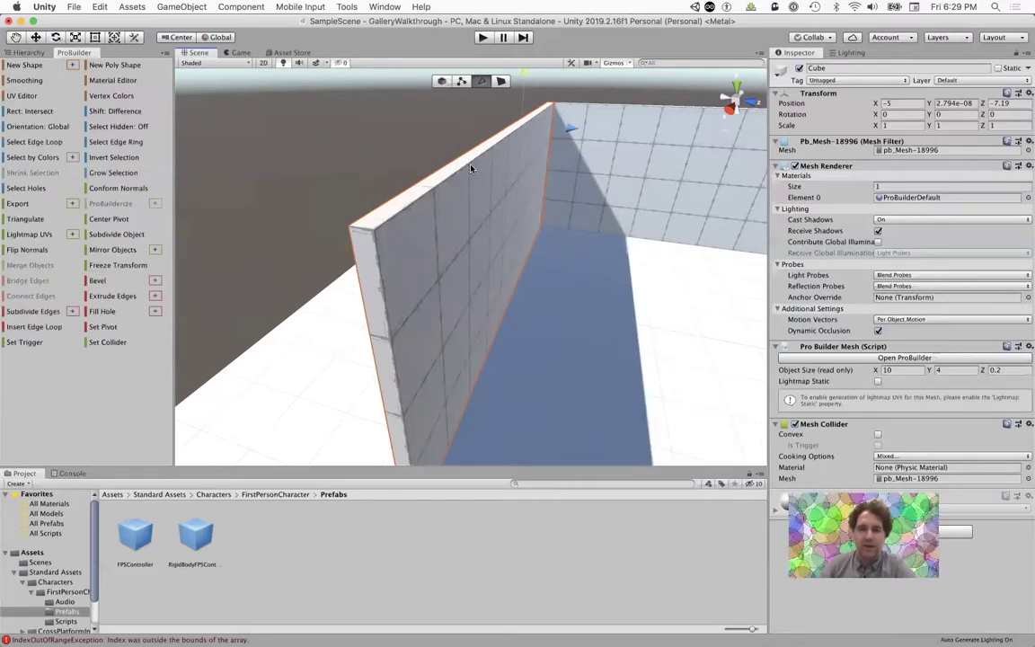
pyautogui.click(518, 114)
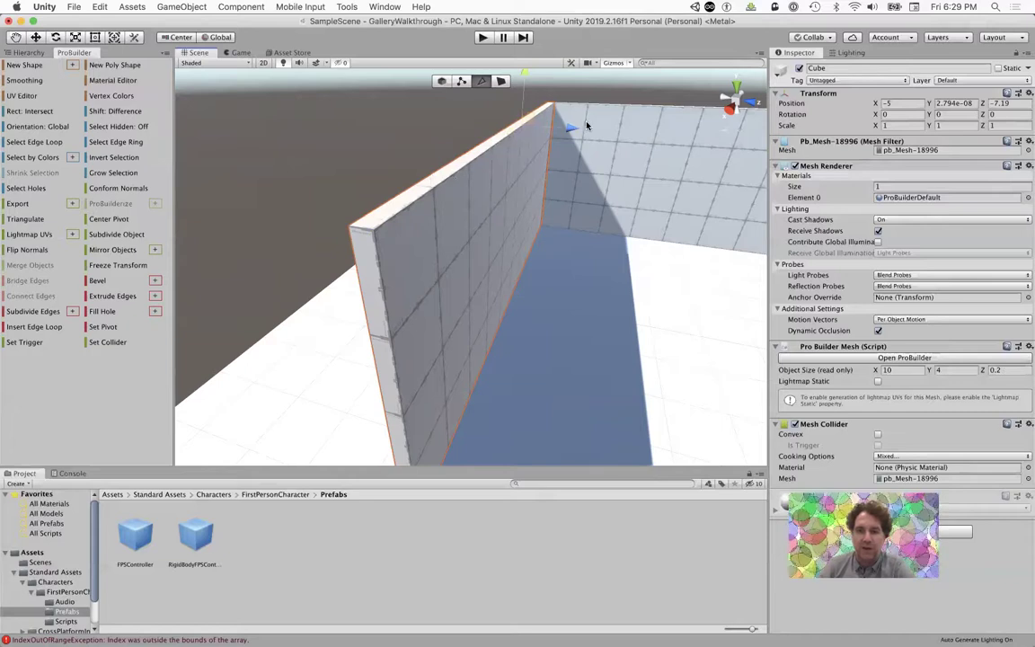
pyautogui.moveTo(586, 126); pyautogui.dragTo(547, 125)
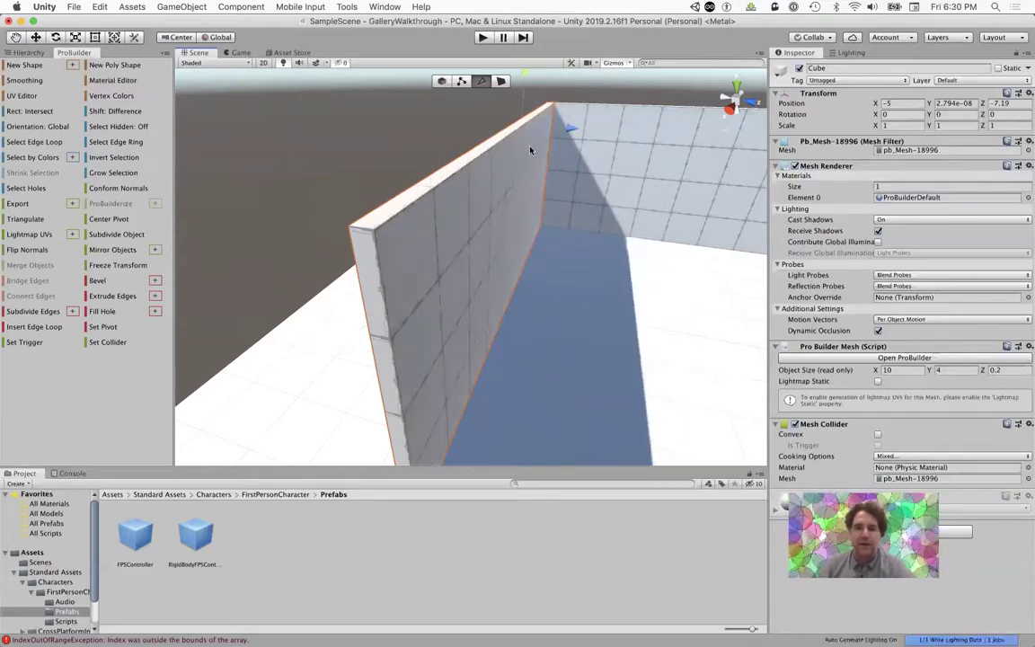
# Step: Try moving the wall's large inner face along the Z axis, restore it, and deselect the wall
pyautogui.click(500, 82)
pyautogui.click(464, 233)
pyautogui.moveTo(567, 231); pyautogui.dragTo(597, 236)
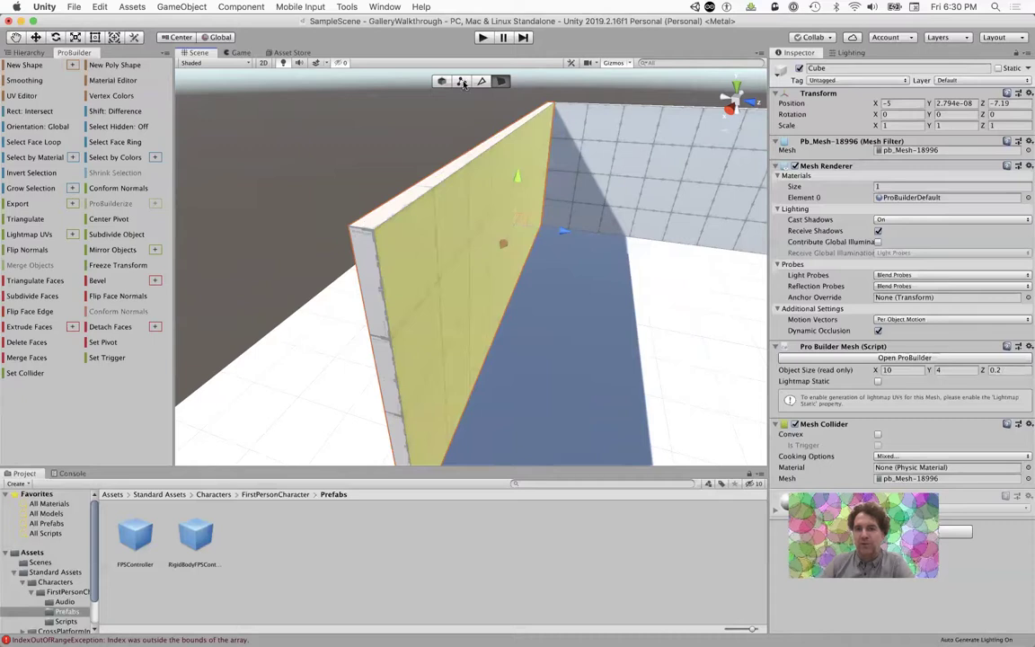
pyautogui.keyDown('alt'); pyautogui.moveTo(478, 268); pyautogui.dragTo(418, 292); pyautogui.keyUp('alt')
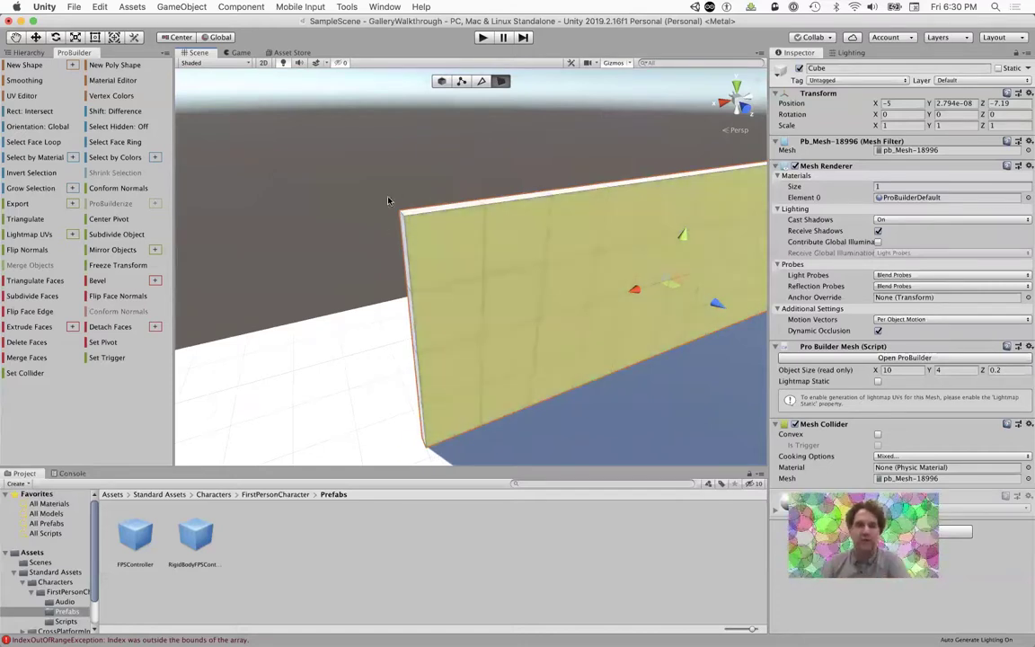
pyautogui.click(370, 188)
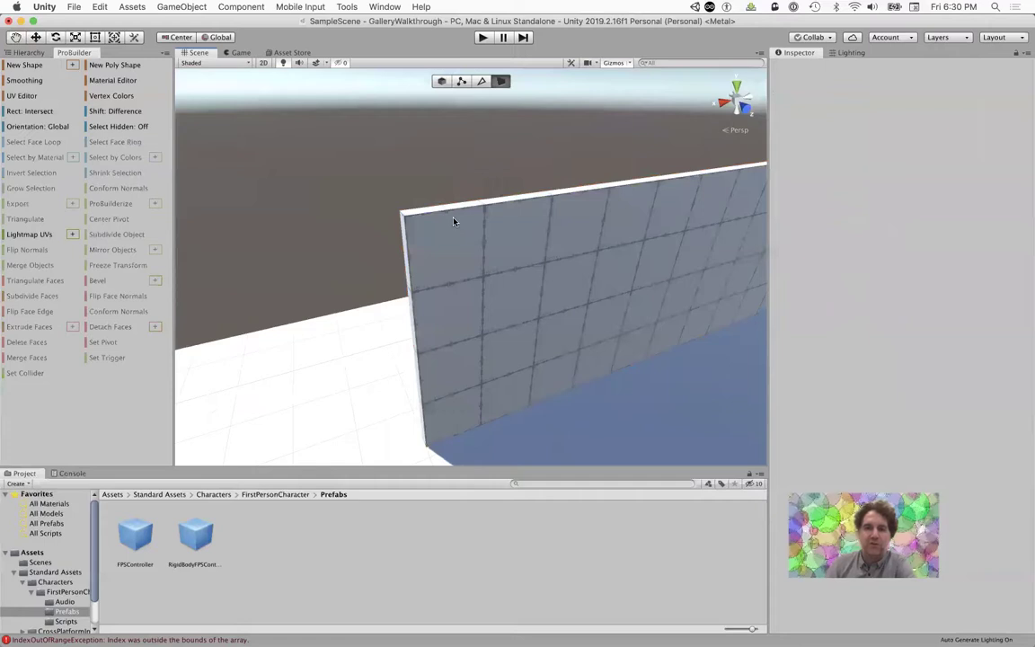
# Step: Insert a vertical edge loop across the wall's top edge and move it along X close to the wall's open end
pyautogui.click(482, 81)
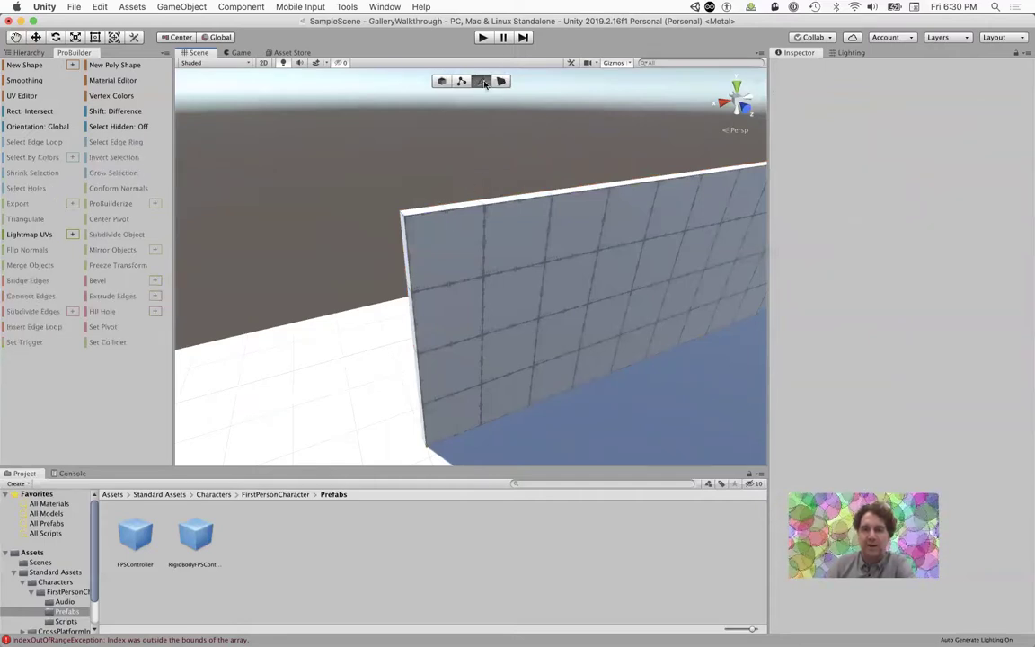
pyautogui.click(426, 214)
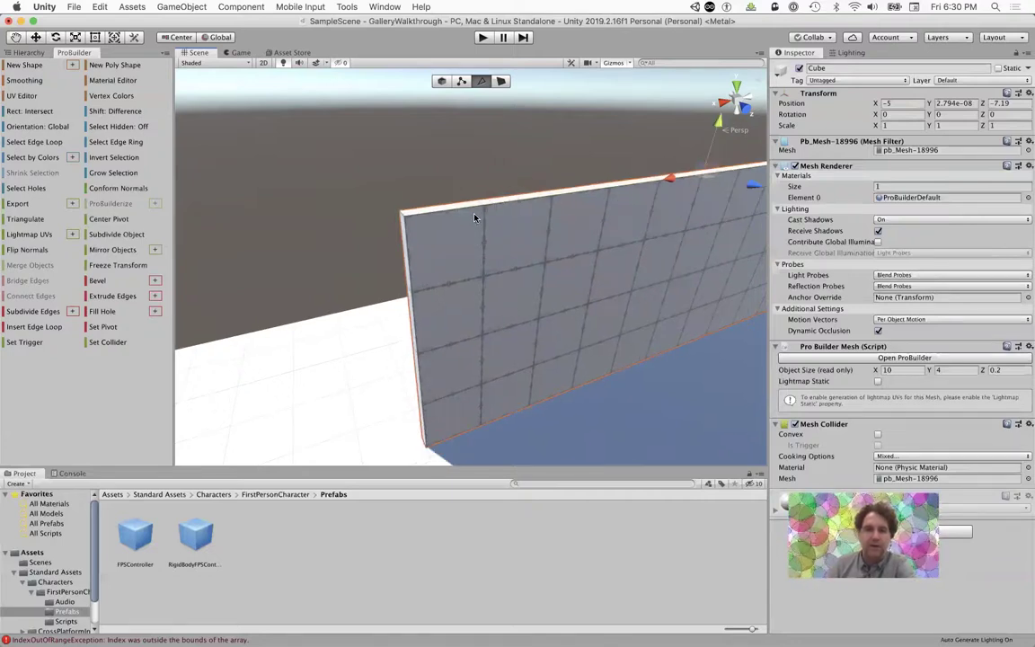
pyautogui.keyDown('alt'); pyautogui.moveTo(421, 273); pyautogui.dragTo(448, 288); pyautogui.keyUp('alt')
pyautogui.scroll(2, 458, 253)
pyautogui.scroll(-2, 458, 253)
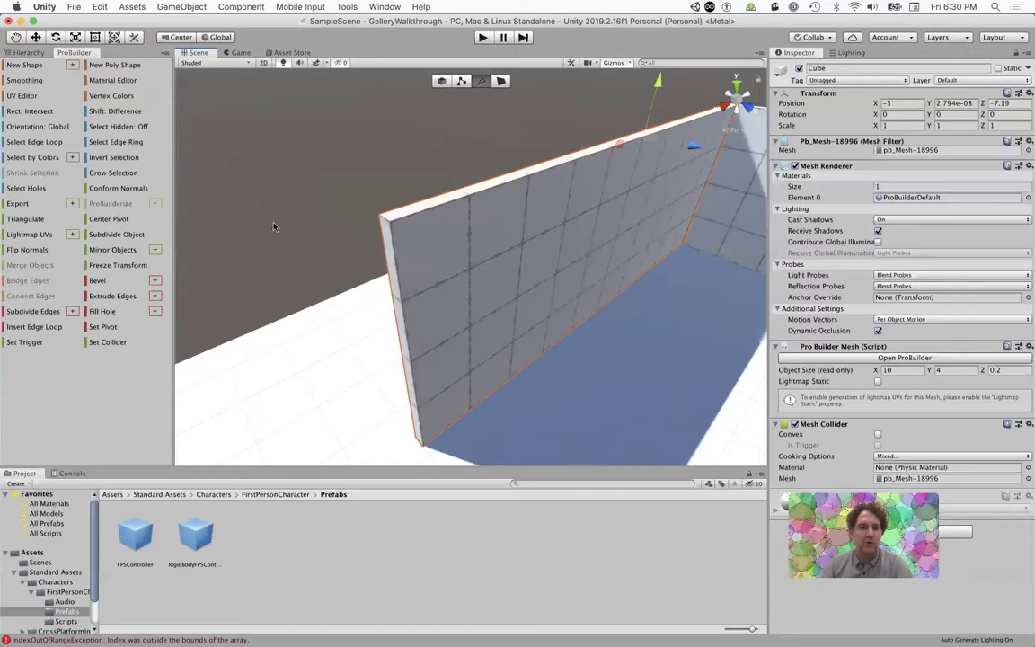
pyautogui.click(19, 330)
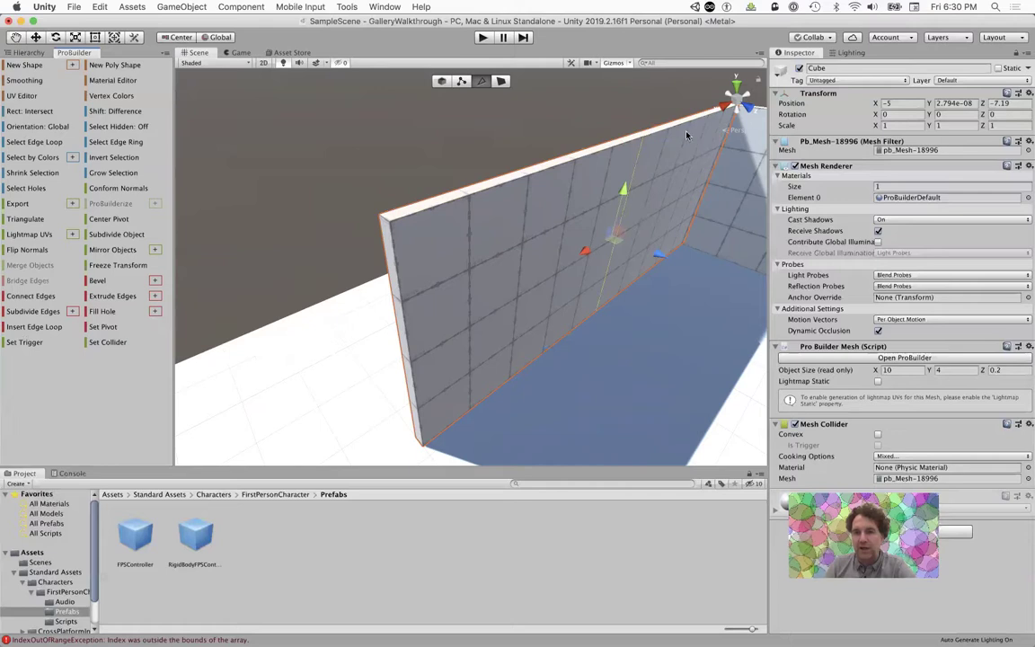
pyautogui.moveTo(587, 251); pyautogui.dragTo(462, 308)
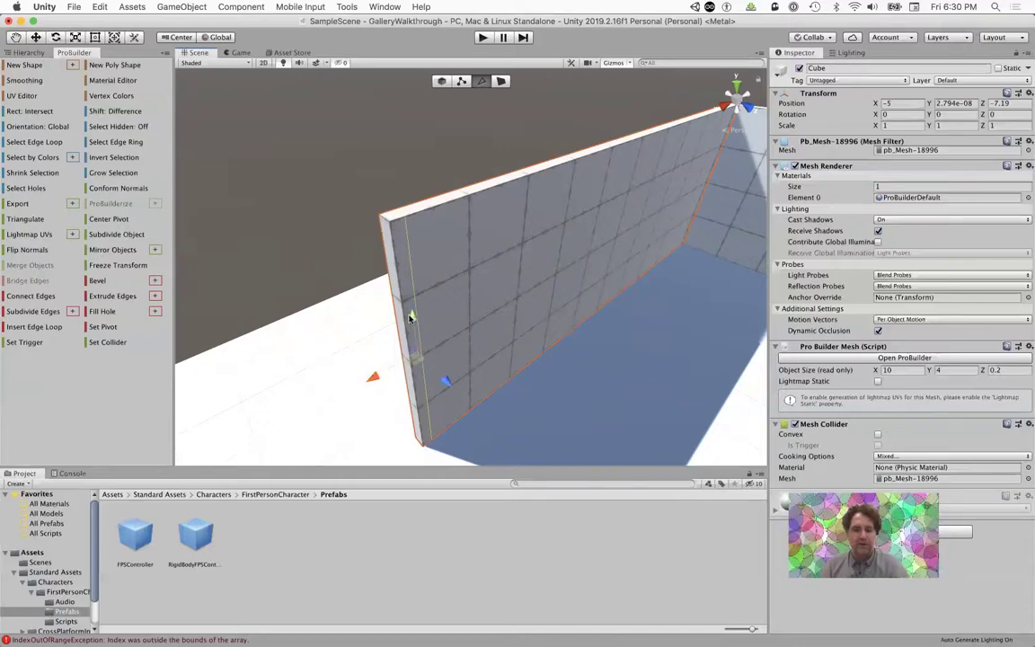
# Step: Move the narrow inner face at the wall's end along Z to form the fourth wall, making the mesh about 10.4 units deep
pyautogui.keyDown('alt'); pyautogui.moveTo(398, 315); pyautogui.dragTo(218, 638); pyautogui.keyUp('alt')
pyautogui.keyDown('alt'); pyautogui.moveTo(427, 408); pyautogui.dragTo(469, 267); pyautogui.keyUp('alt')
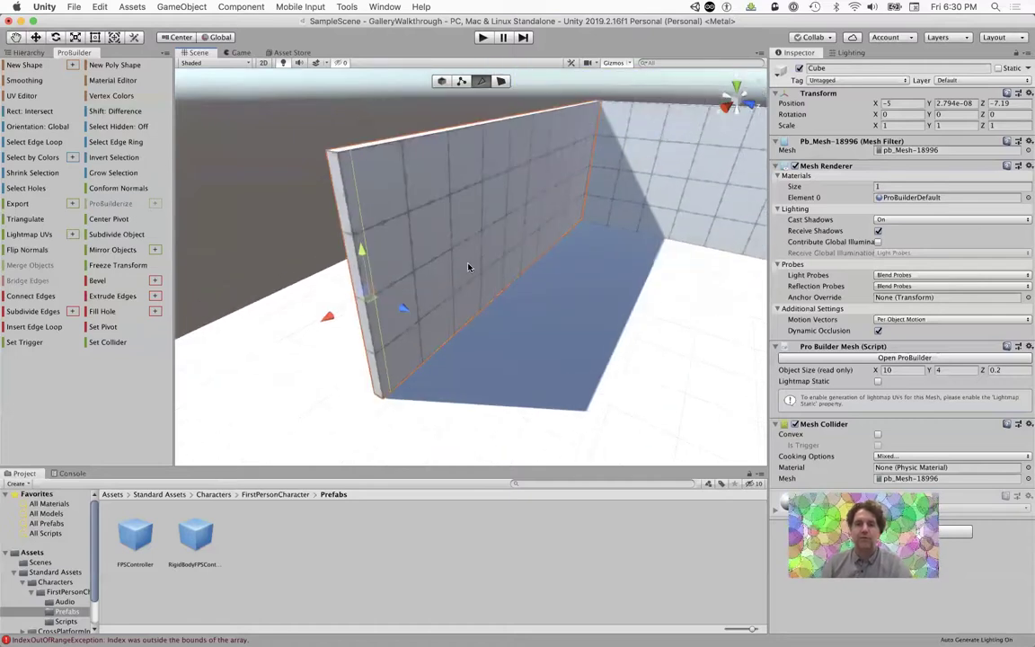
pyautogui.click(501, 81)
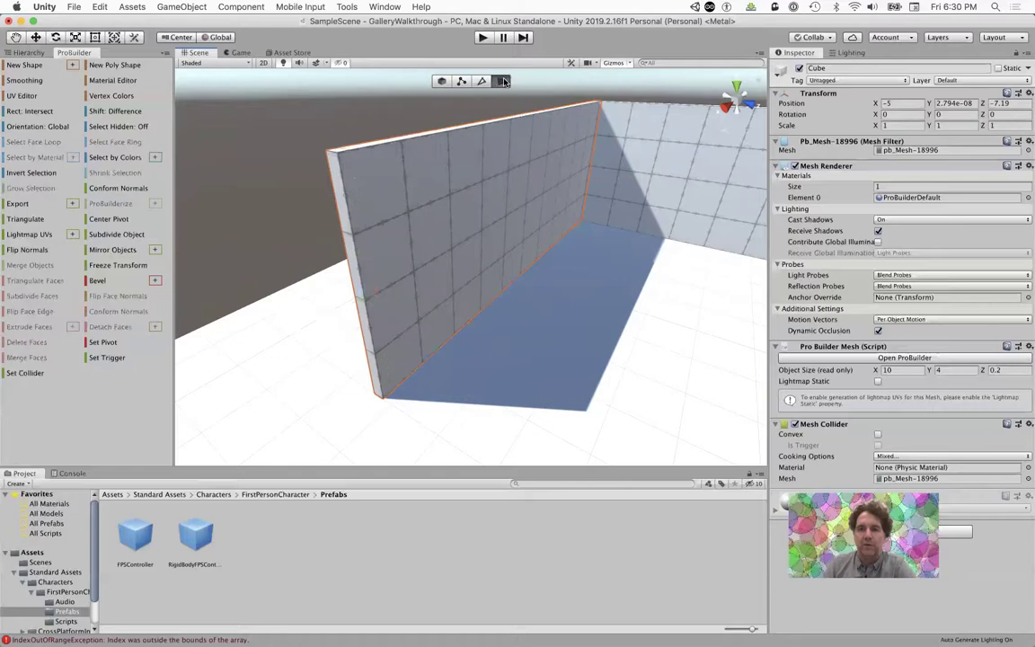
pyautogui.click(351, 213)
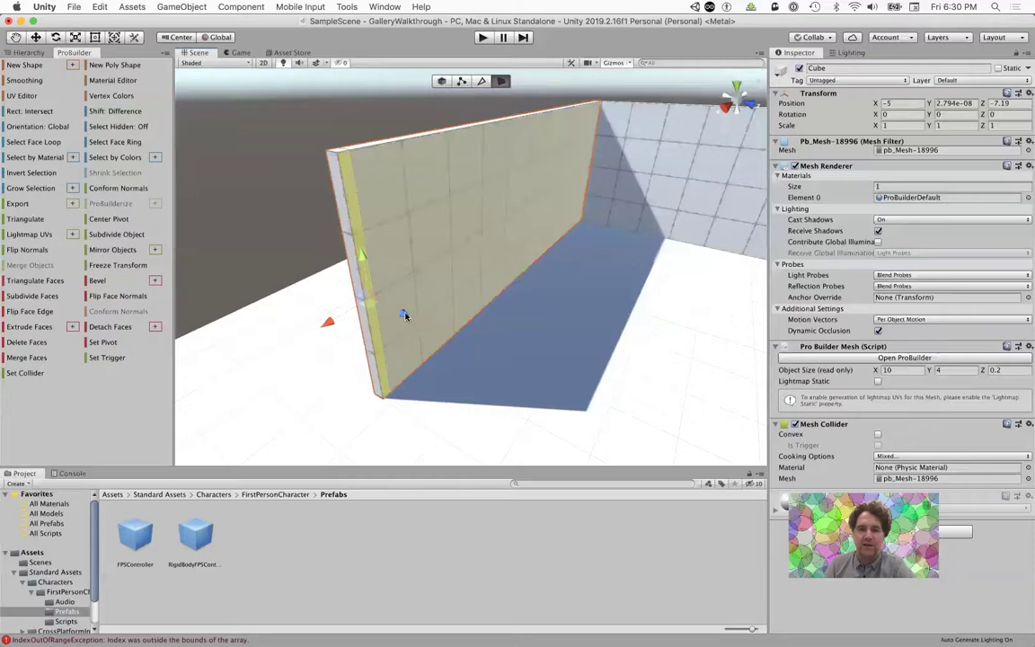
pyautogui.moveTo(402, 313); pyautogui.dragTo(490, 344)
pyautogui.press('super+z')
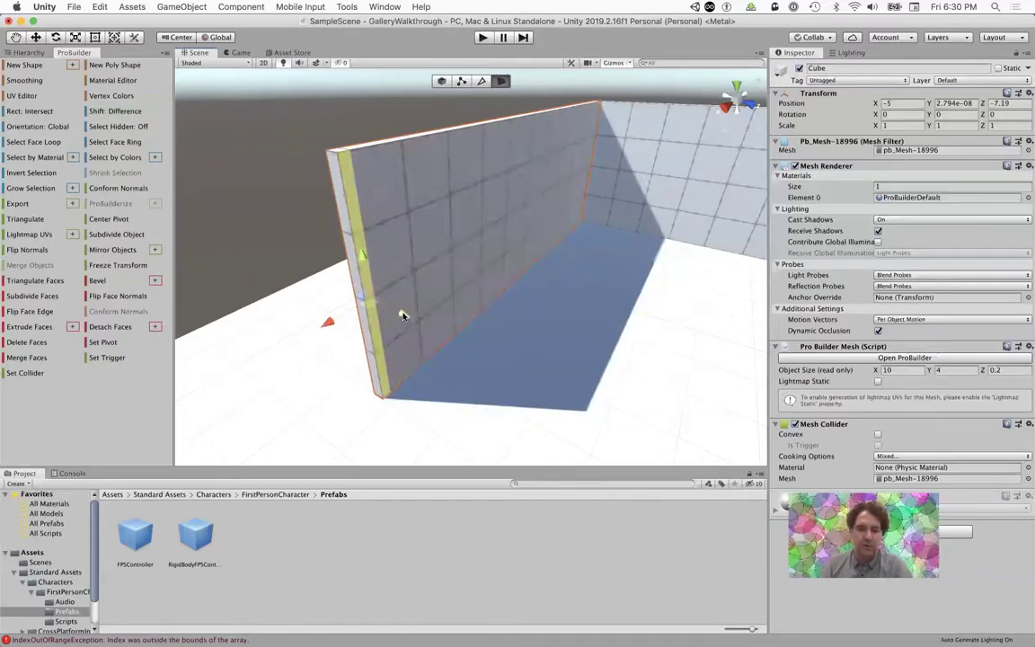
pyautogui.moveTo(402, 315); pyautogui.dragTo(561, 395)
pyautogui.scroll(-10, 504, 351)
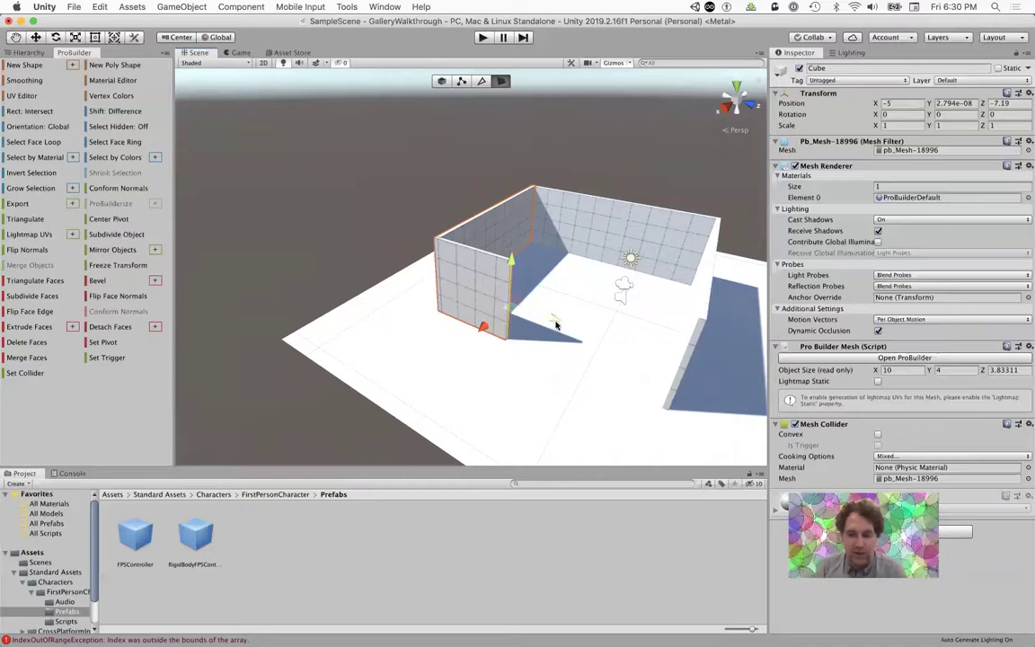
pyautogui.moveTo(552, 320); pyautogui.dragTo(714, 376)
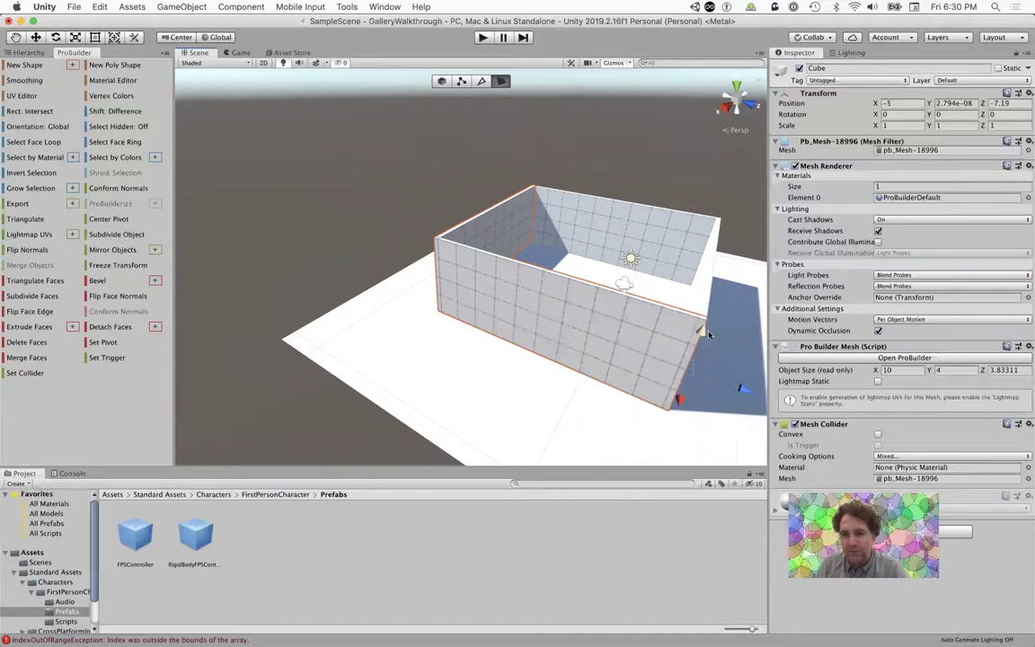
# Step: Inspect the enclosed room from several sides and check where the new wall meets its neighbour
pyautogui.scroll(5, 606, 374)
pyautogui.scroll(-2, 605, 373)
pyautogui.keyDown('alt'); pyautogui.moveTo(608, 375); pyautogui.dragTo(435, 276); pyautogui.keyUp('alt')
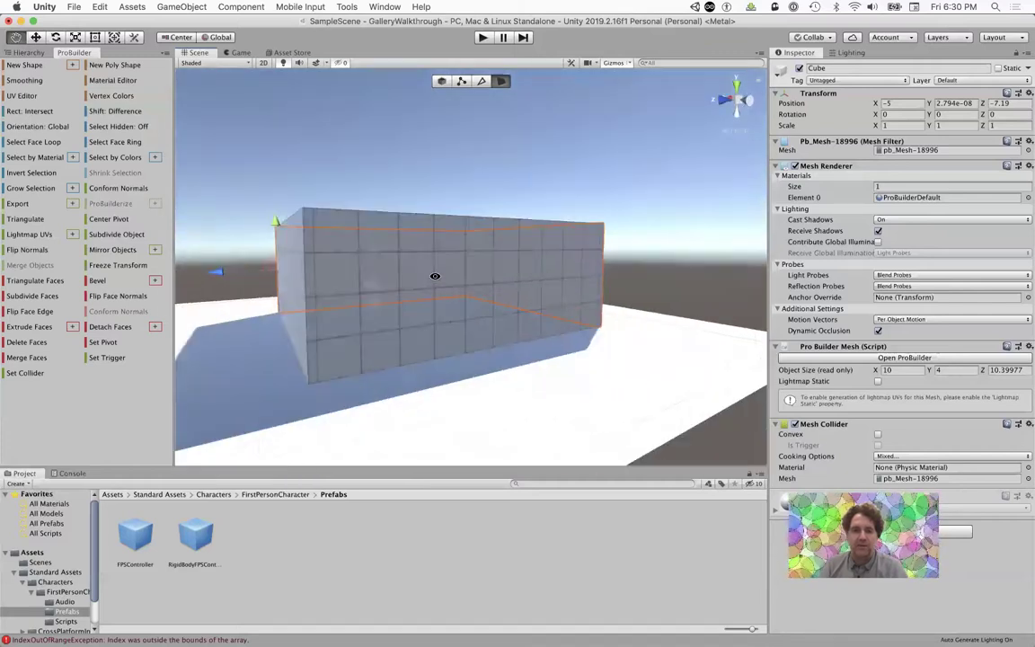
pyautogui.keyDown('alt'); pyautogui.moveTo(526, 323); pyautogui.dragTo(547, 288); pyautogui.keyUp('alt')
pyautogui.scroll(2, 611, 344)
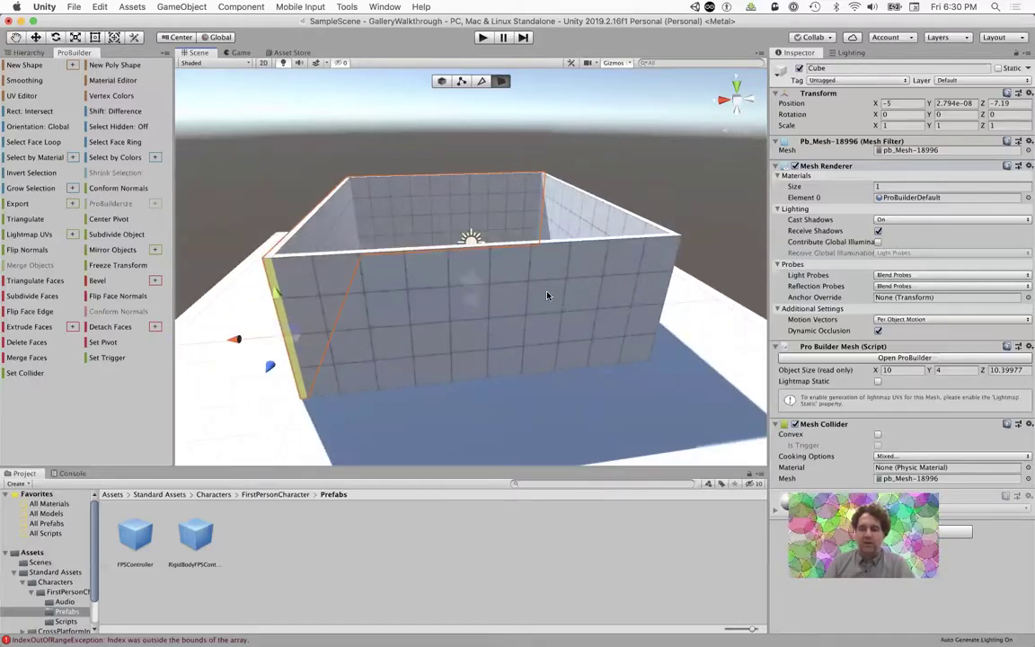
pyautogui.keyDown('alt'); pyautogui.moveTo(474, 301); pyautogui.dragTo(592, 316); pyautogui.keyUp('alt')
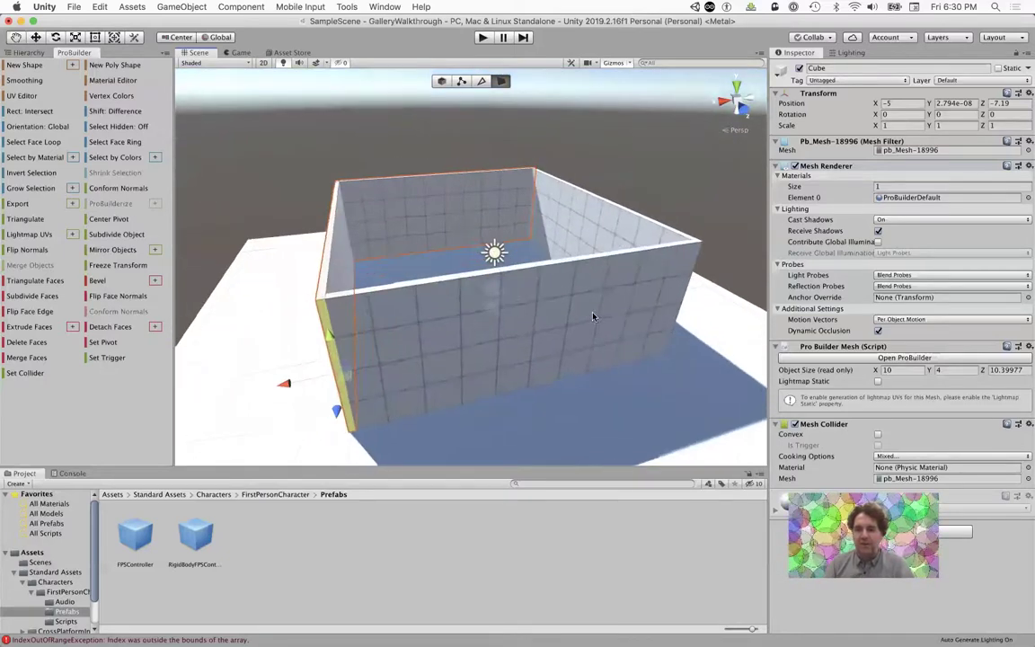
pyautogui.scroll(4, 593, 316)
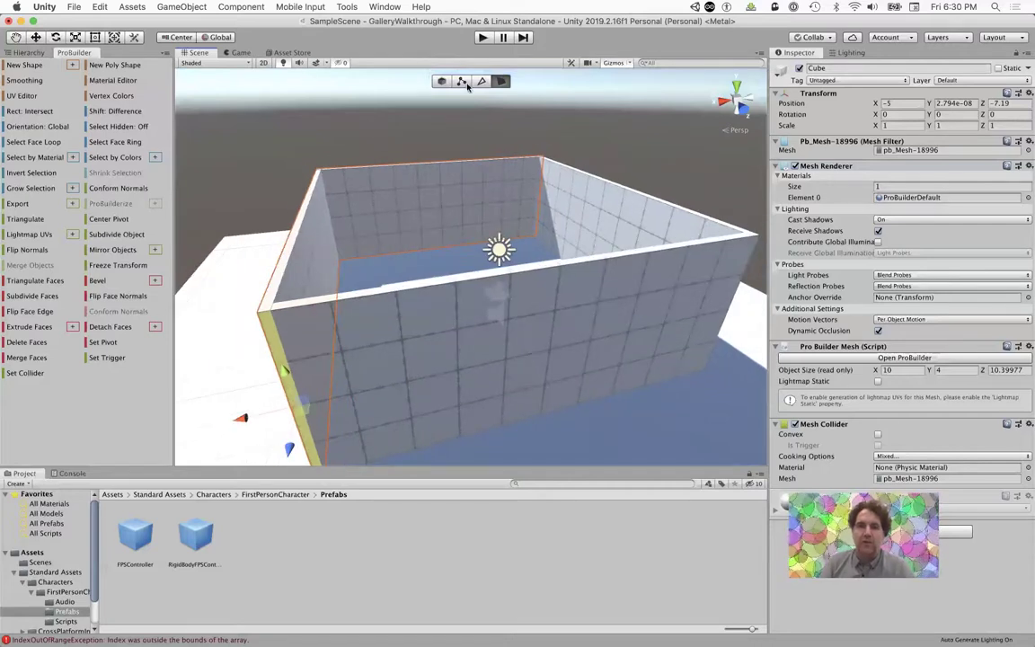
# Step: Run the scene in play mode, walk around inside the room to check all four walls, and stop playback
pyautogui.press('super+p')
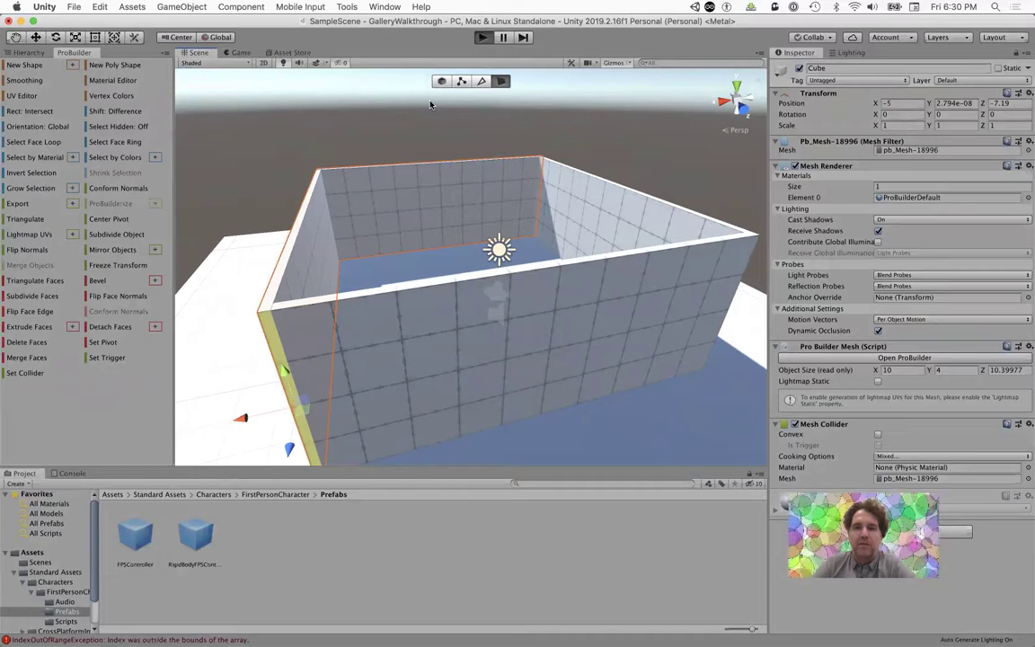
pyautogui.press('super+p')
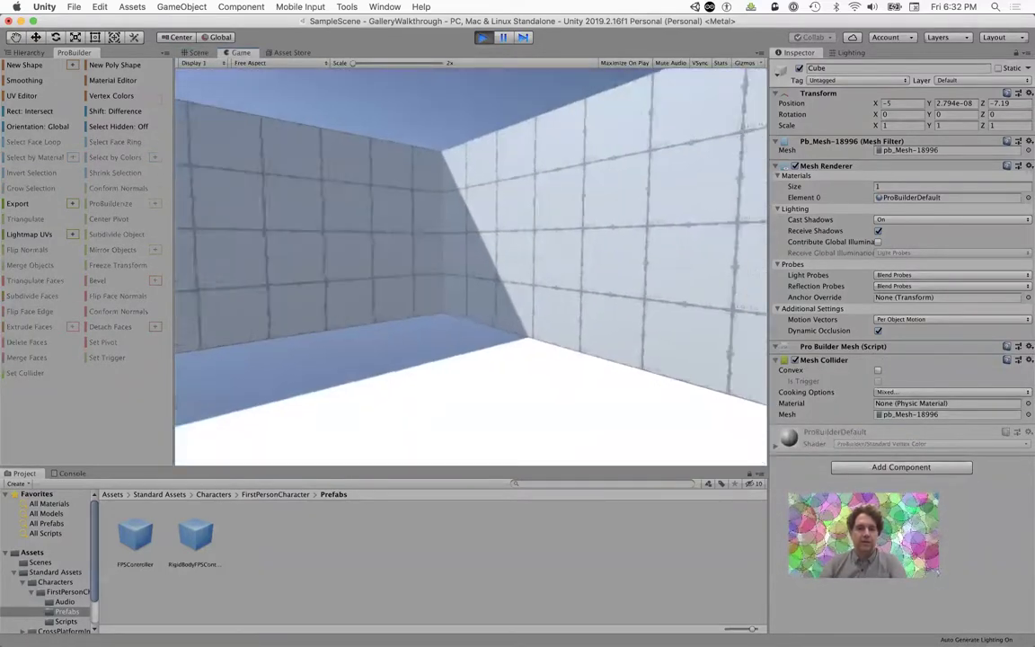
pyautogui.press('w')
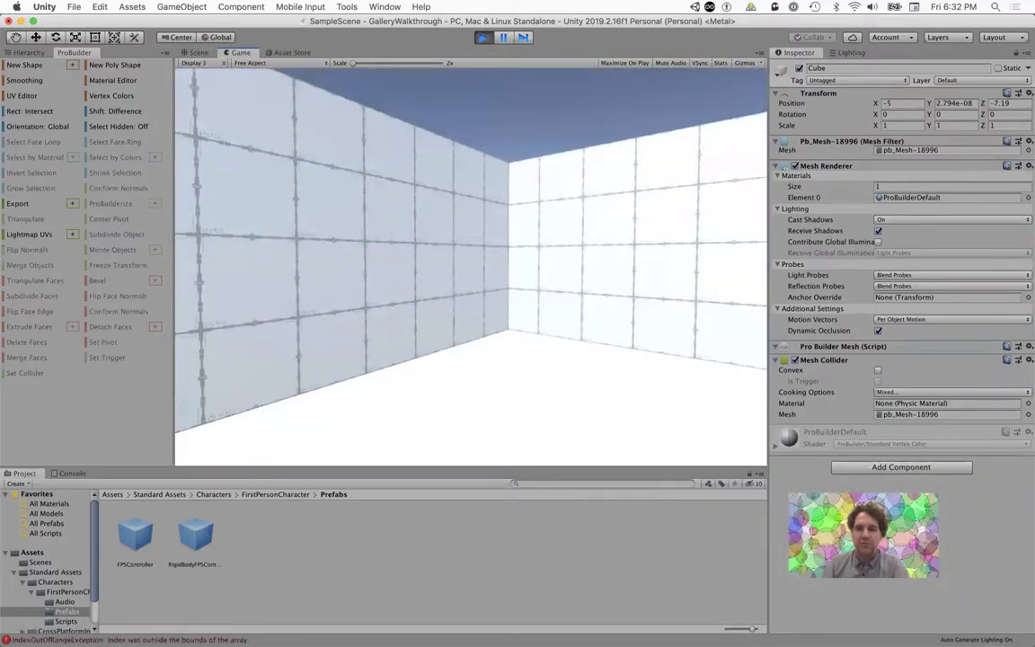
pyautogui.press('w')
pyautogui.press('w')
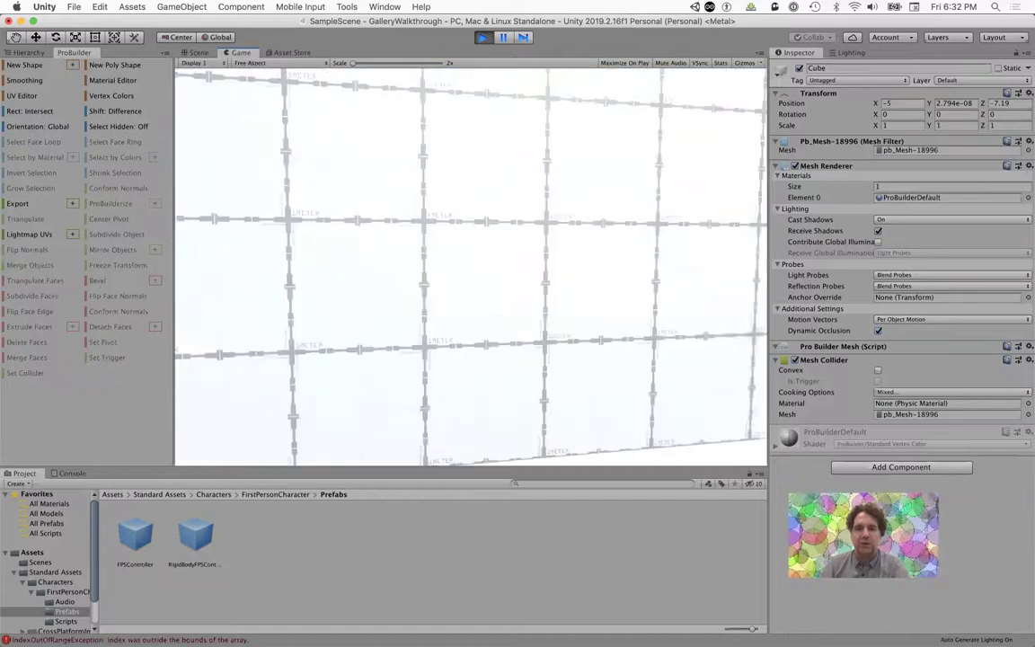
pyautogui.press('w')
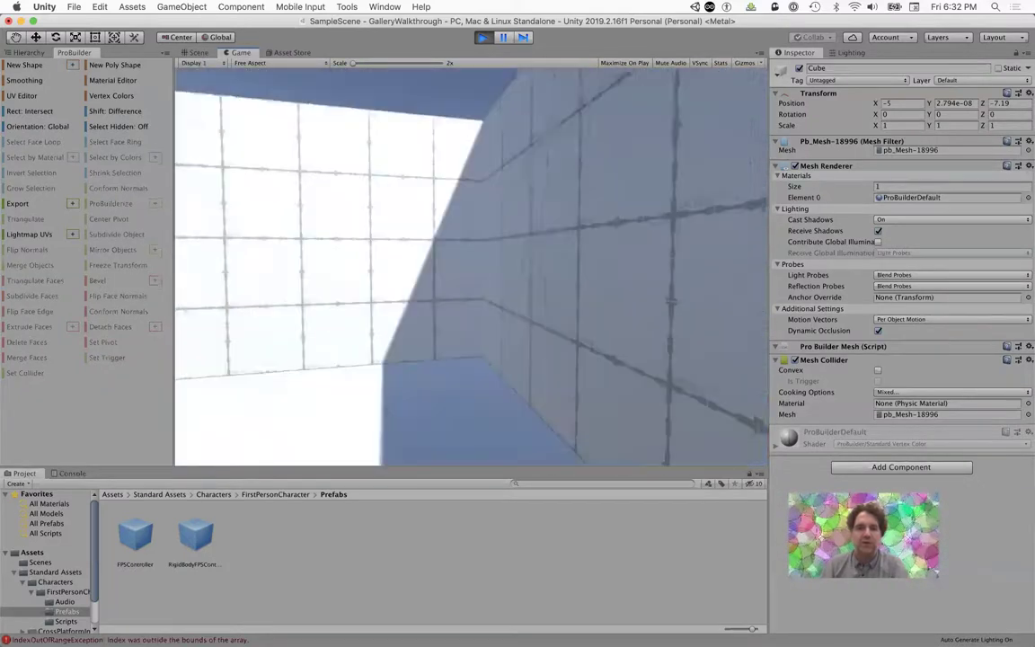
pyautogui.press('w')
pyautogui.press('a')
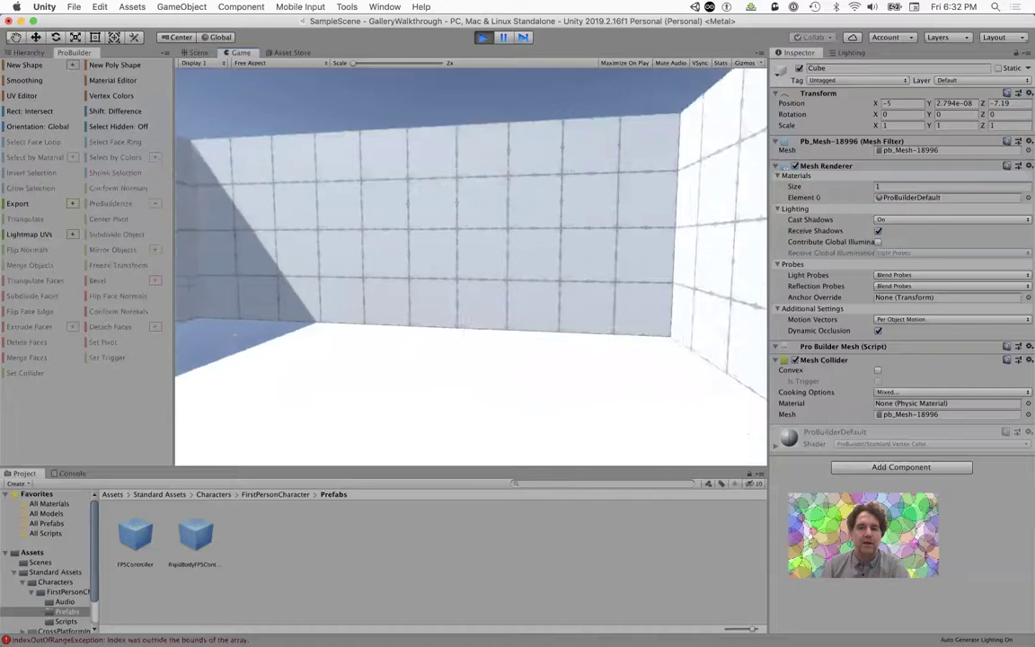
pyautogui.press('w')
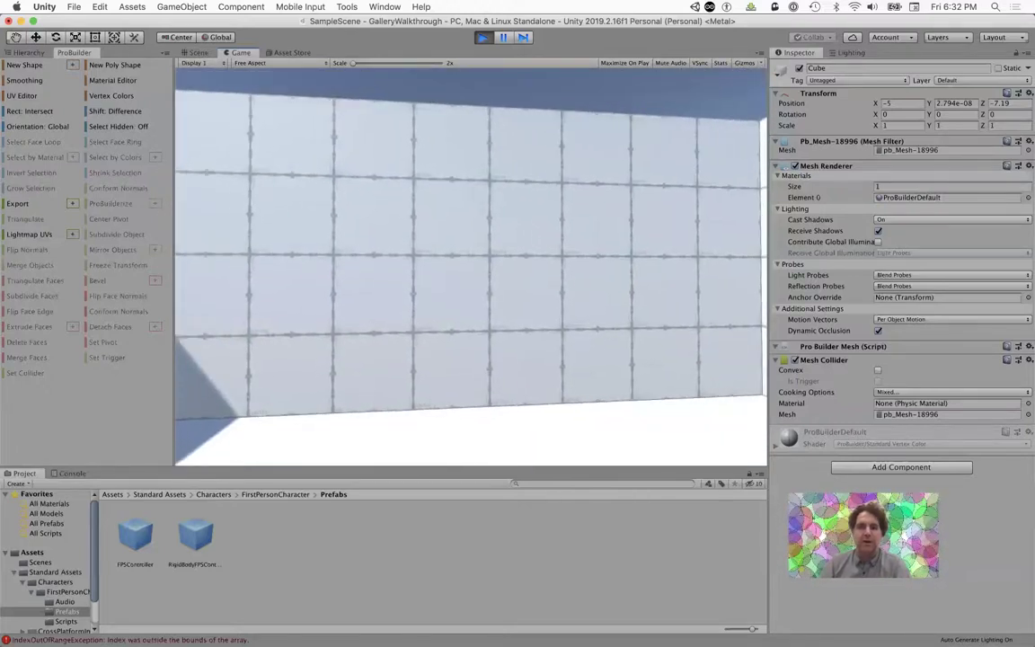
pyautogui.press('Escape')
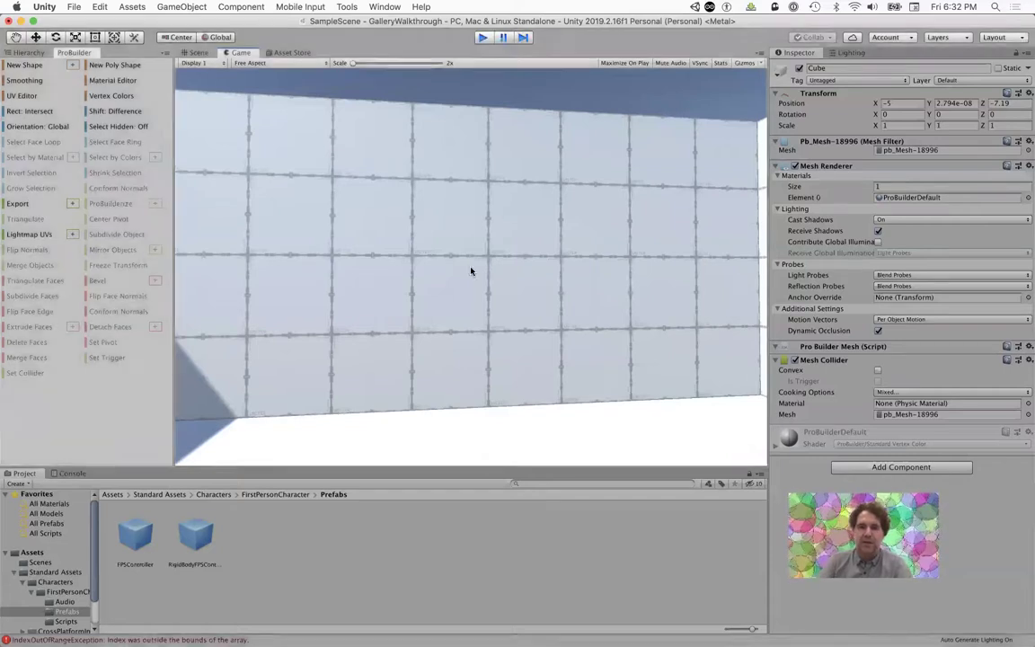
pyautogui.press('super+p')
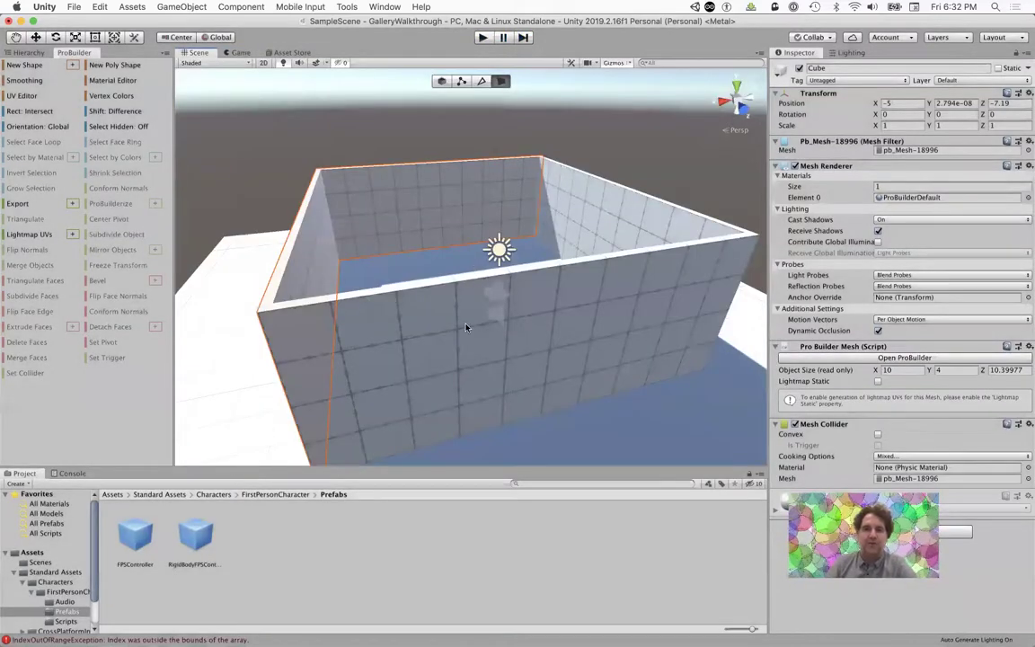
# Step: Insert a vertical edge loop from the top edge of wall Cube (1) and move it along X to mark one side of a doorway
pyautogui.scroll(-3, 467, 327)
pyautogui.keyDown('alt'); pyautogui.moveTo(351, 388); pyautogui.dragTo(305, 279); pyautogui.keyUp('alt')
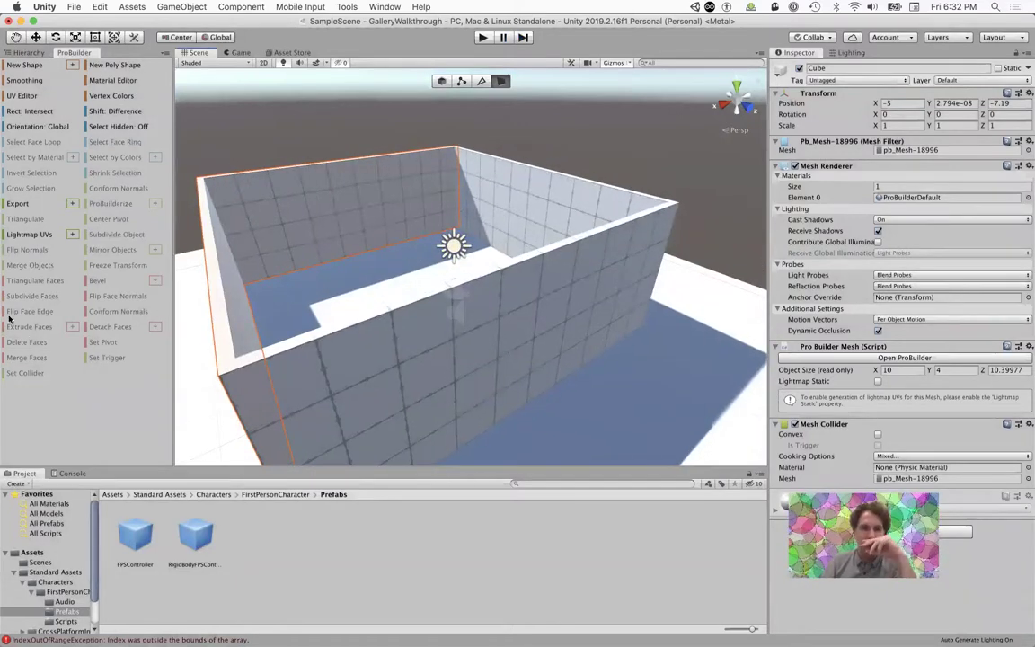
pyautogui.scroll(-3, 519, 302)
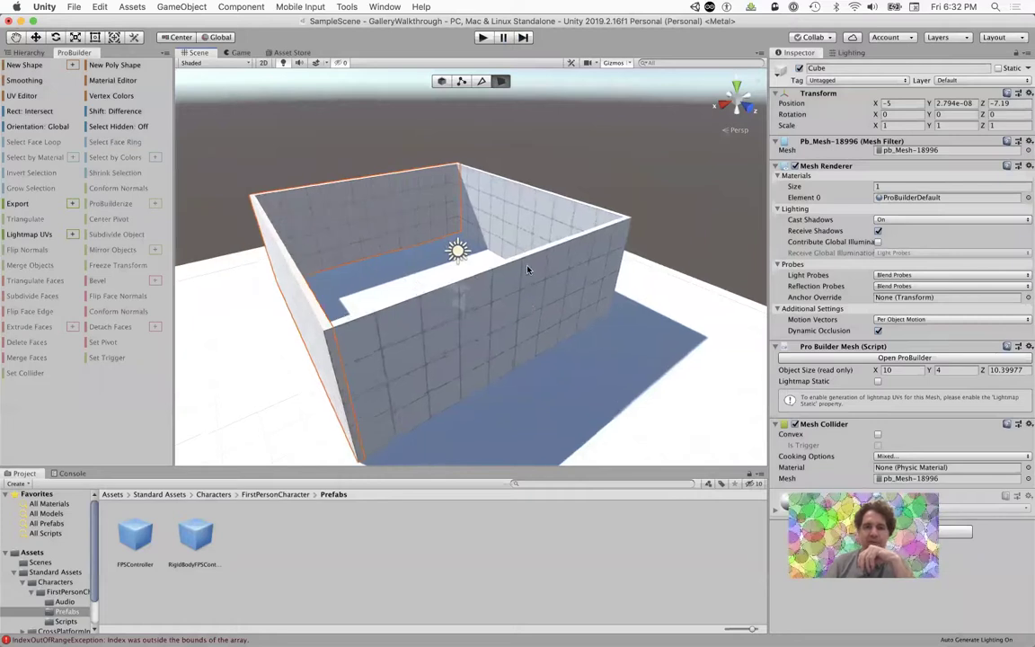
pyautogui.click(480, 82)
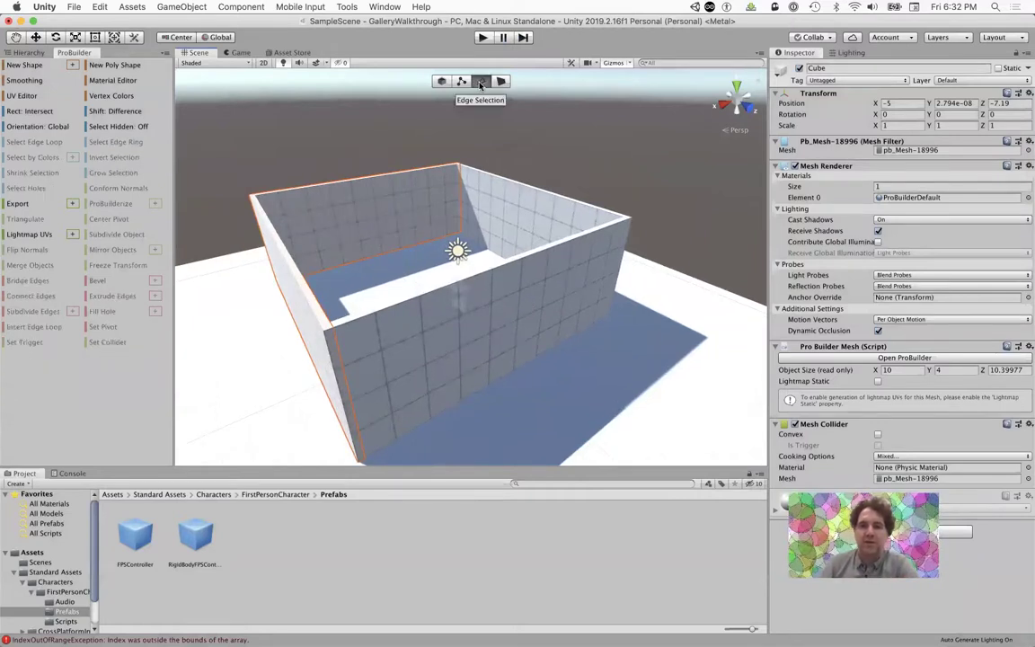
pyautogui.click(508, 263)
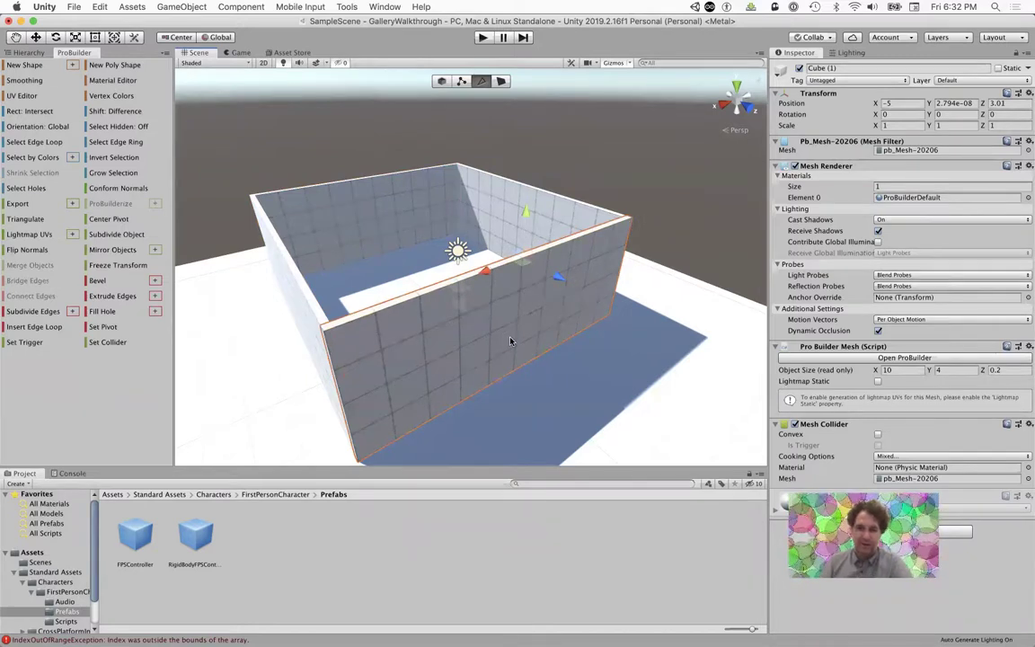
pyautogui.click(23, 327)
pyautogui.moveTo(476, 338); pyautogui.dragTo(456, 345)
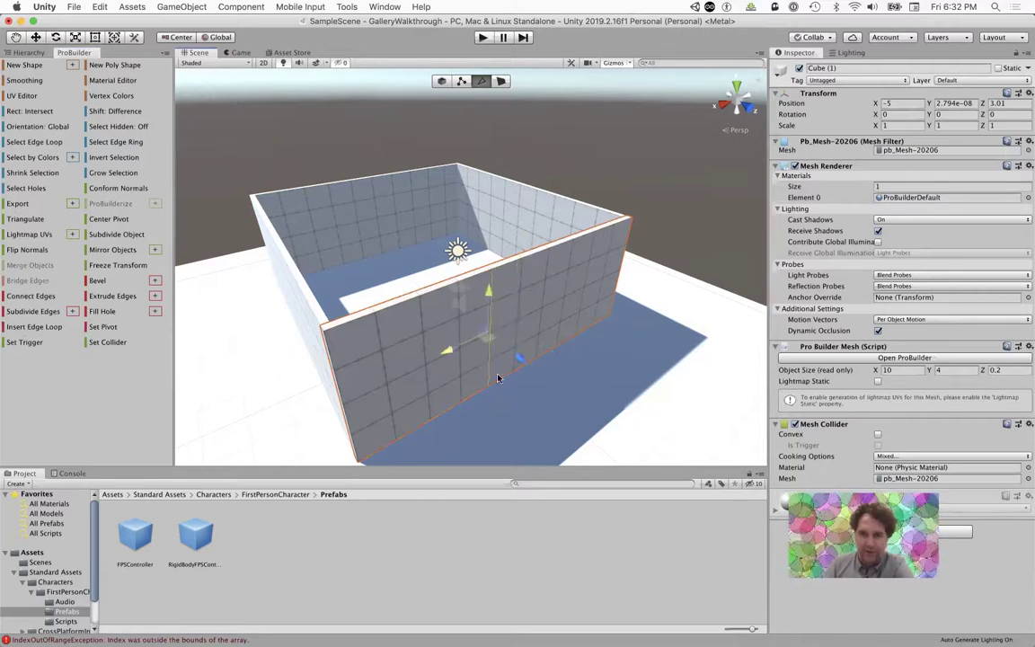
# Step: Insert a second vertical edge loop beside the first one and move it along X to mark the doorway's other side
pyautogui.scroll(5, 485, 355)
pyautogui.scroll(-2, 508, 363)
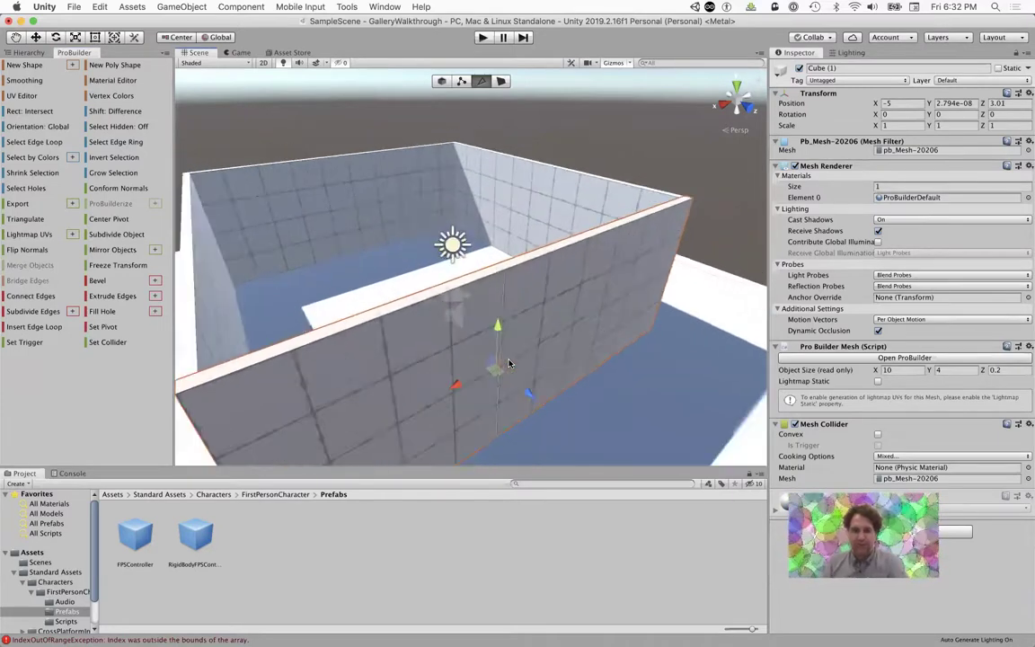
pyautogui.click(609, 232)
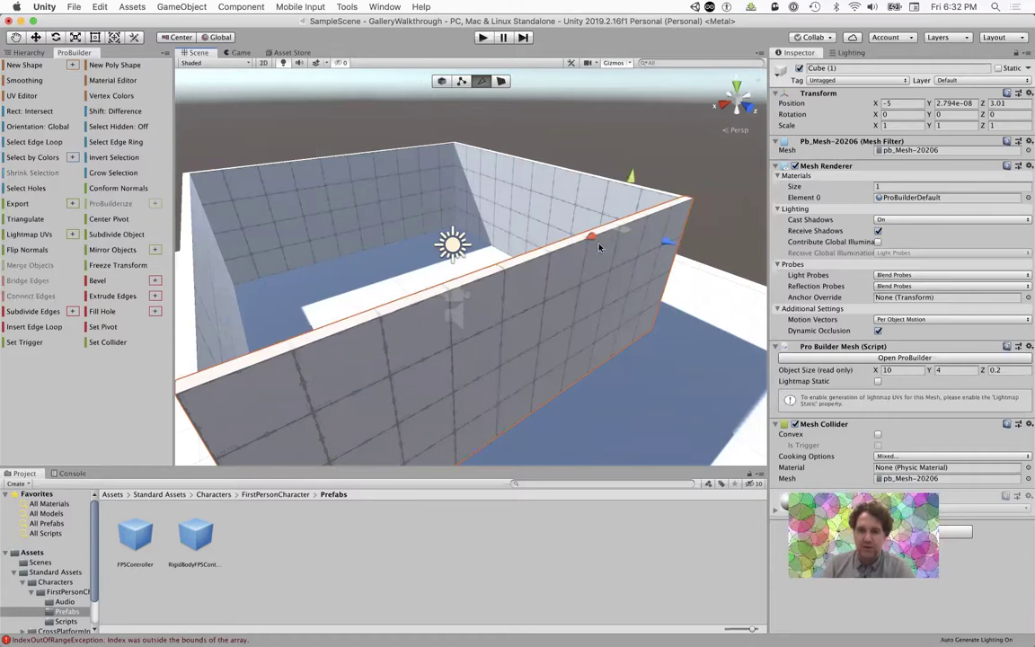
pyautogui.click(570, 347)
pyautogui.moveTo(570, 324); pyautogui.dragTo(539, 339)
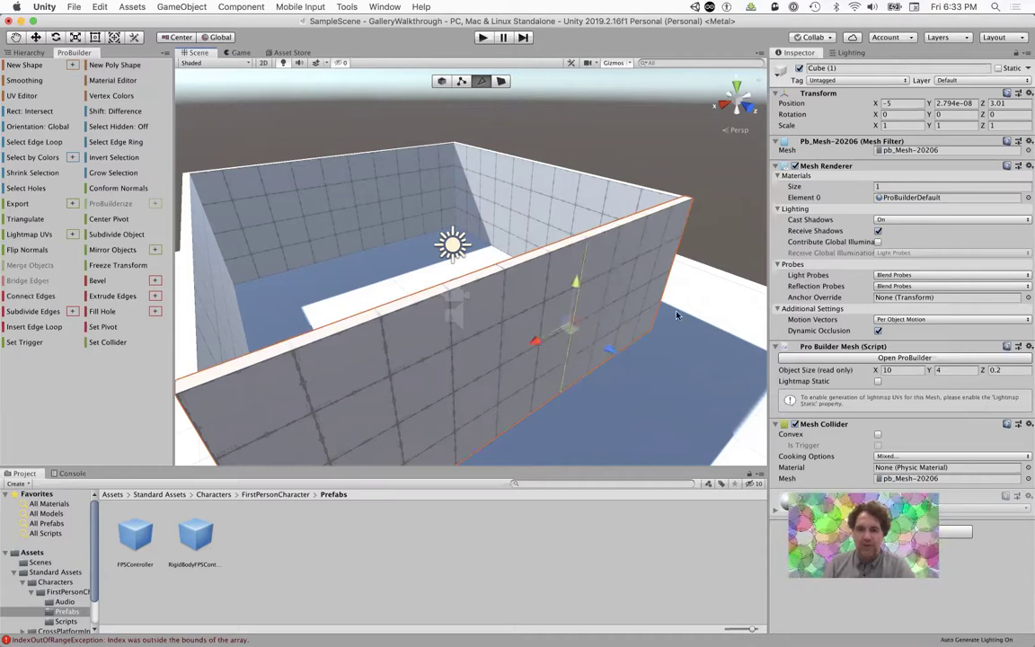
# Step: Insert a horizontal edge loop from the wall's vertical end edge and raise it along Y to about one grid tile below the wall's top
pyautogui.keyDown('alt'); pyautogui.moveTo(676, 272); pyautogui.dragTo(592, 302); pyautogui.keyUp('alt')
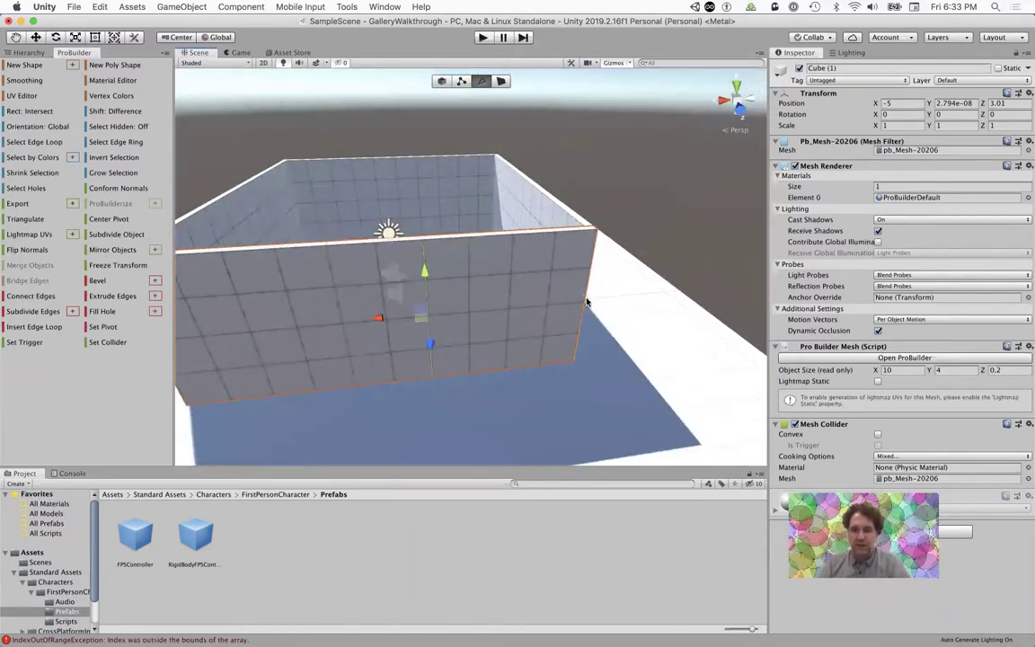
pyautogui.scroll(5, 612, 319)
pyautogui.scroll(-3, 612, 319)
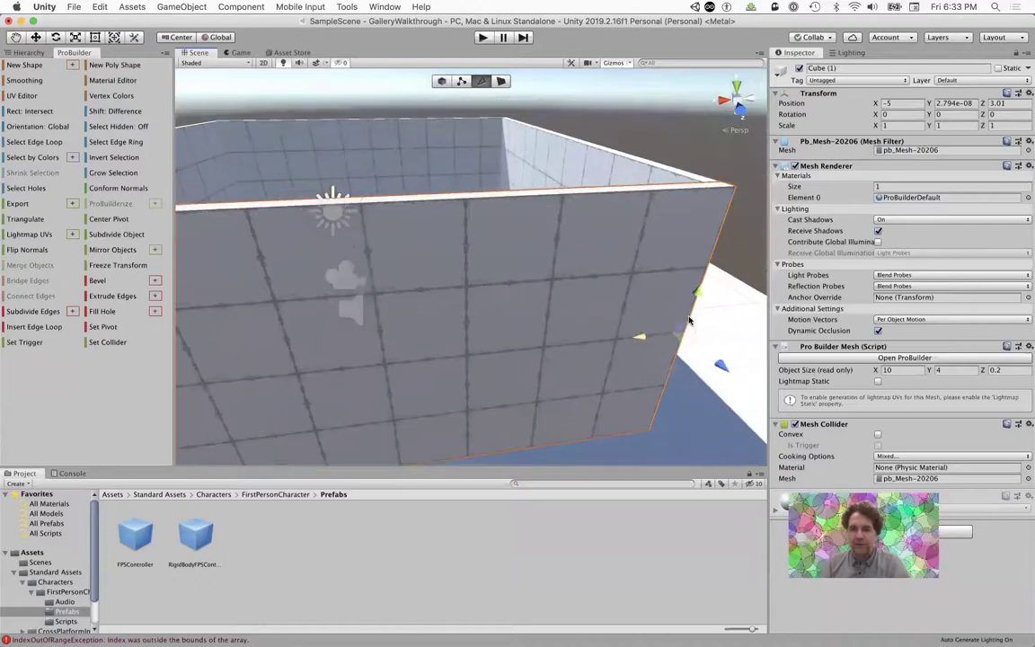
pyautogui.click(29, 327)
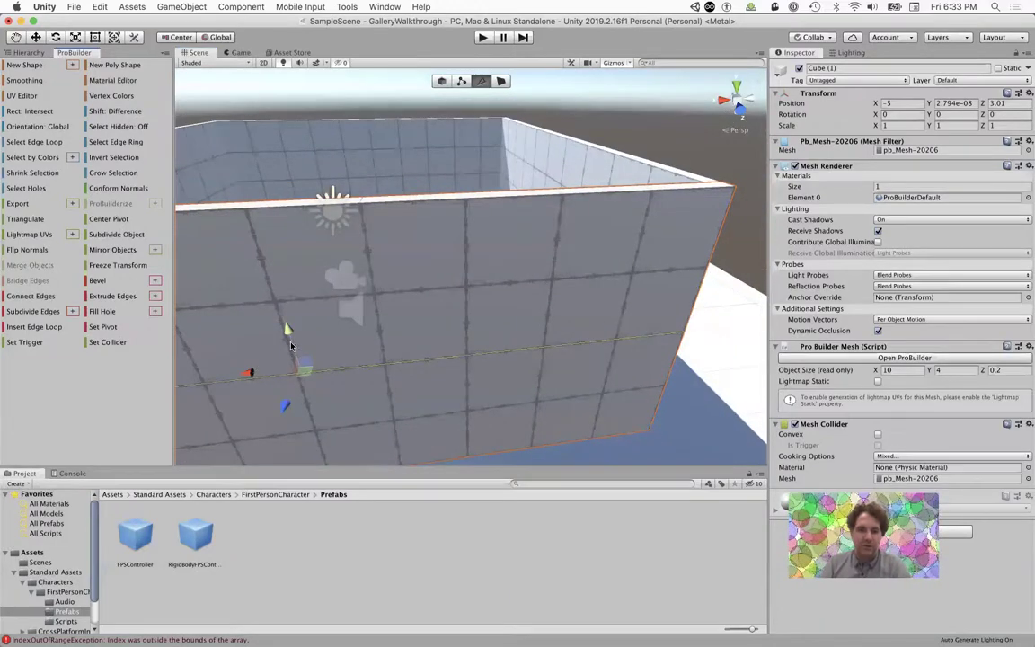
pyautogui.moveTo(286, 331); pyautogui.dragTo(374, 316)
pyautogui.scroll(-5, 383, 319)
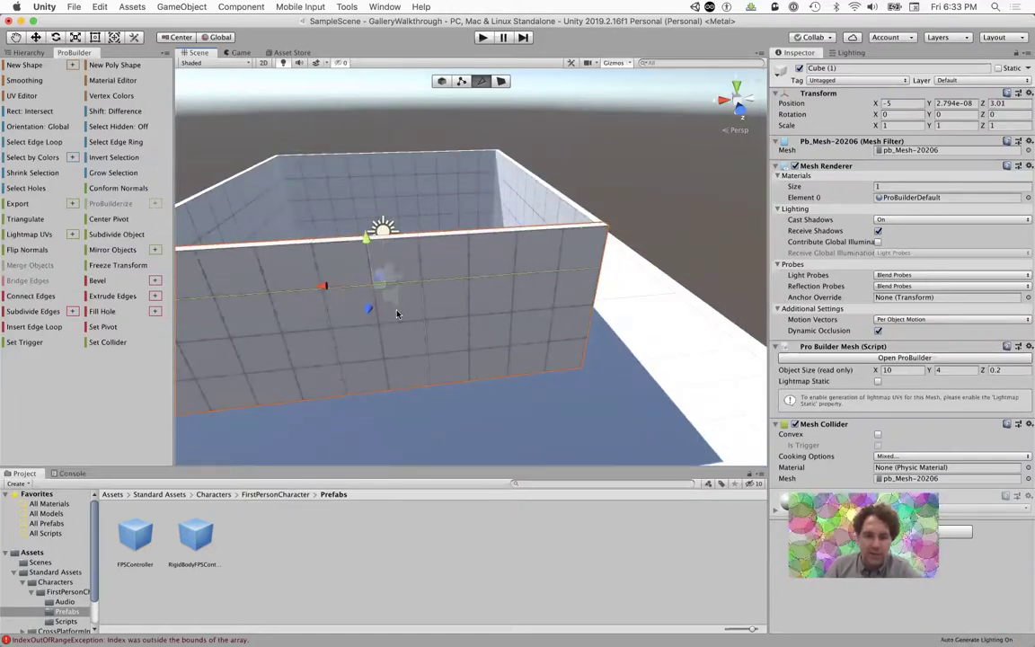
# Step: Select the door-sized face enclosed by the edge loops on the outer side of the wall
pyautogui.click(501, 81)
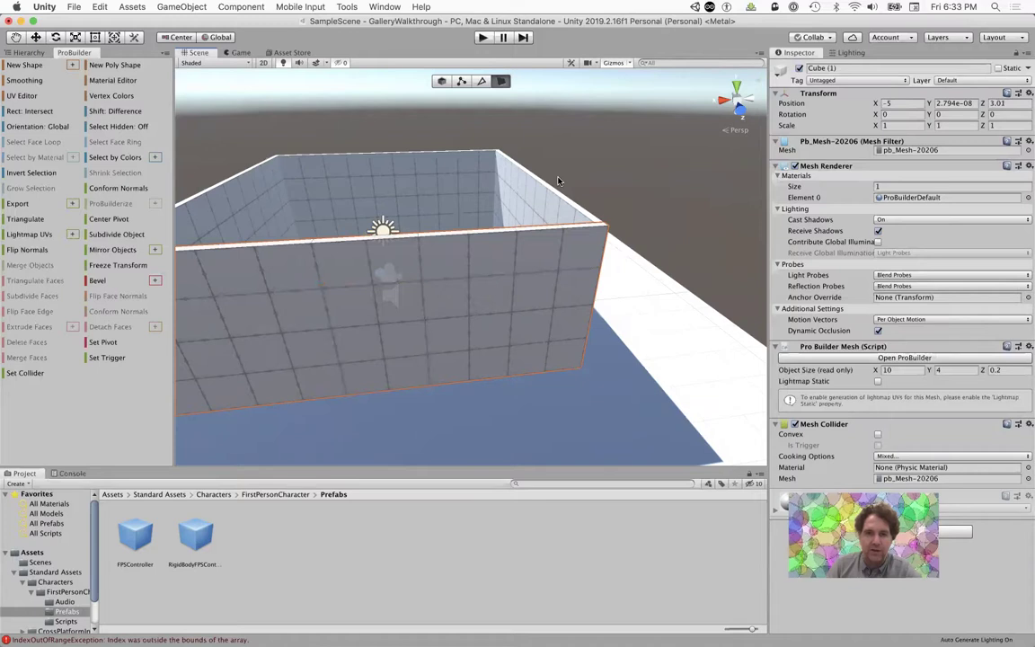
pyautogui.click(345, 303)
pyautogui.keyDown('alt'); pyautogui.moveTo(279, 386); pyautogui.dragTo(603, 410); pyautogui.keyUp('alt')
pyautogui.press('super+z')
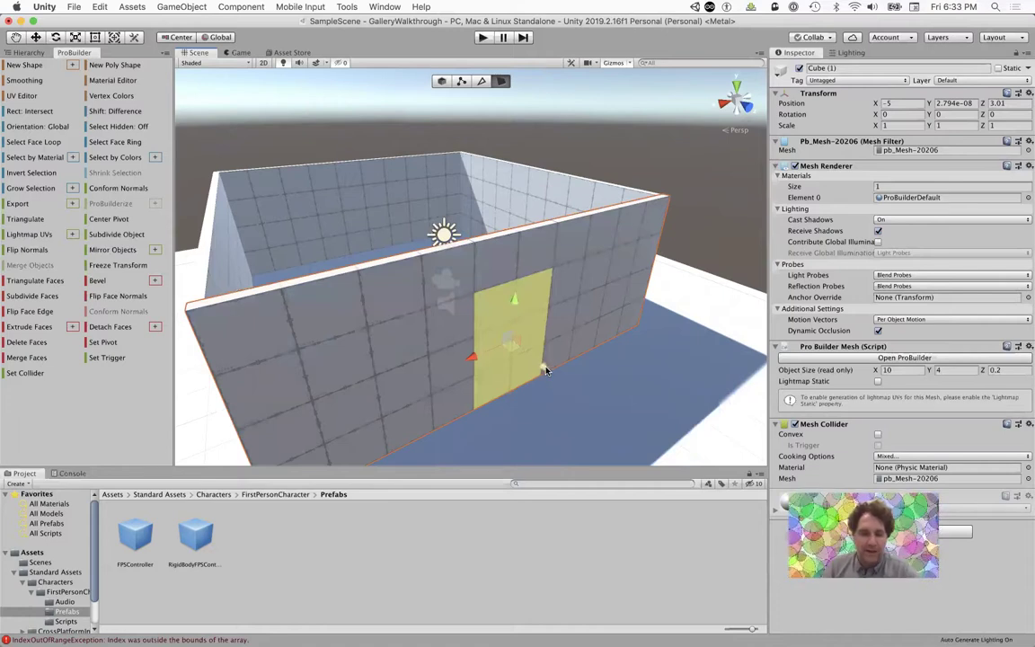
# Step: Try extruding the door face outward along Z and back into the wall, undoing each extrusion
pyautogui.keyDown('shift'); pyautogui.moveTo(545, 370); pyautogui.dragTo(616, 411); pyautogui.keyUp('shift')
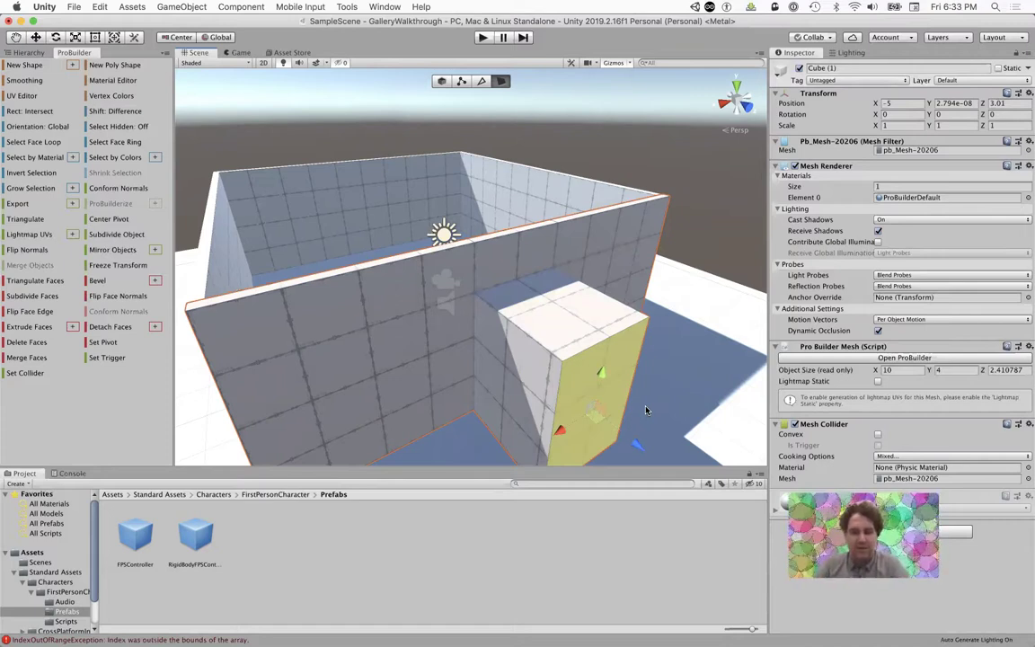
pyautogui.press('super+z')
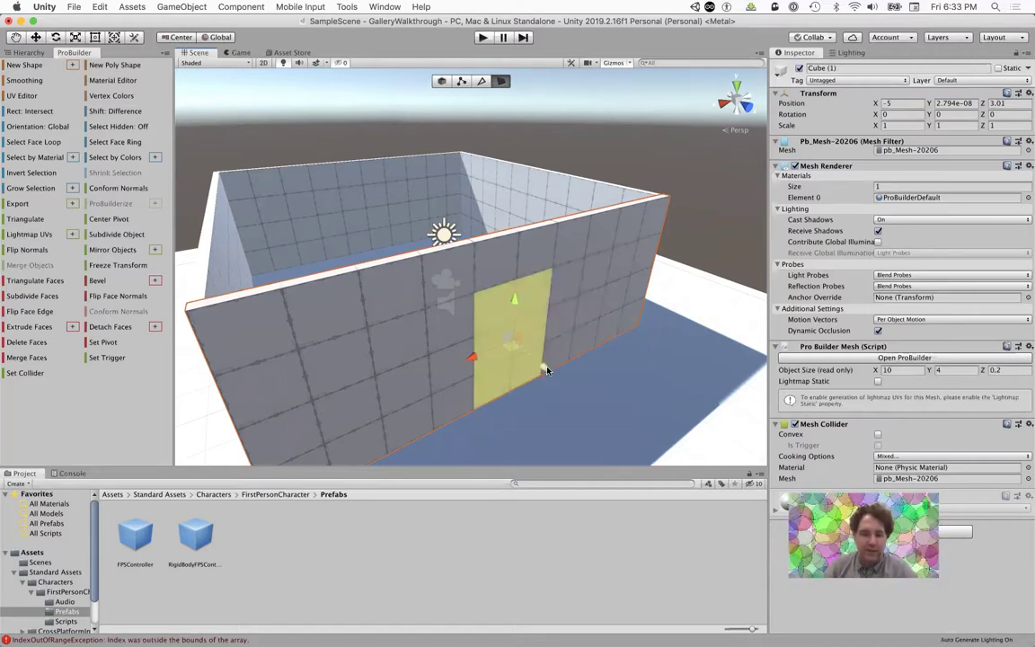
pyautogui.keyDown('shift'); pyautogui.moveTo(546, 369); pyautogui.dragTo(532, 360); pyautogui.keyUp('shift')
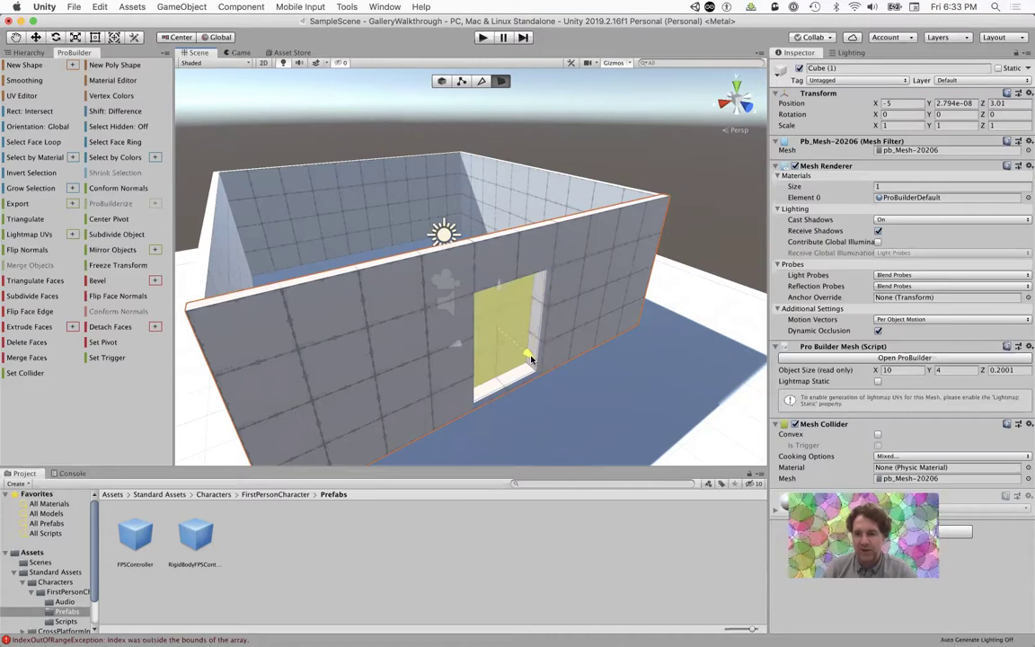
pyautogui.press('super+z')
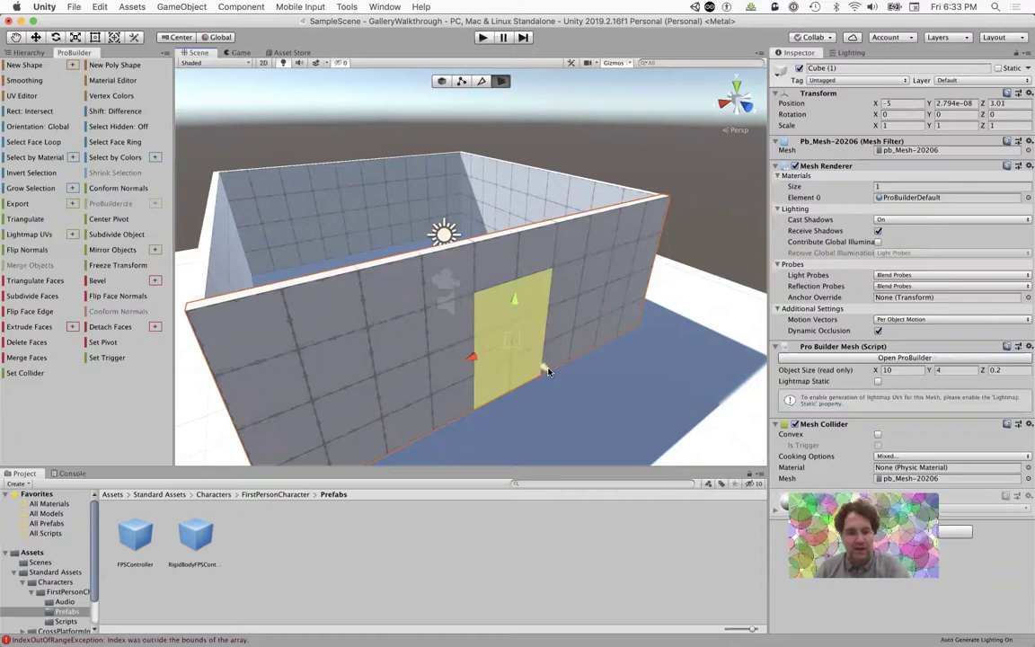
# Step: Extrude the door face inward along Z through the wall's thickness and delete it
pyautogui.moveTo(544, 371); pyautogui.dragTo(547, 368)
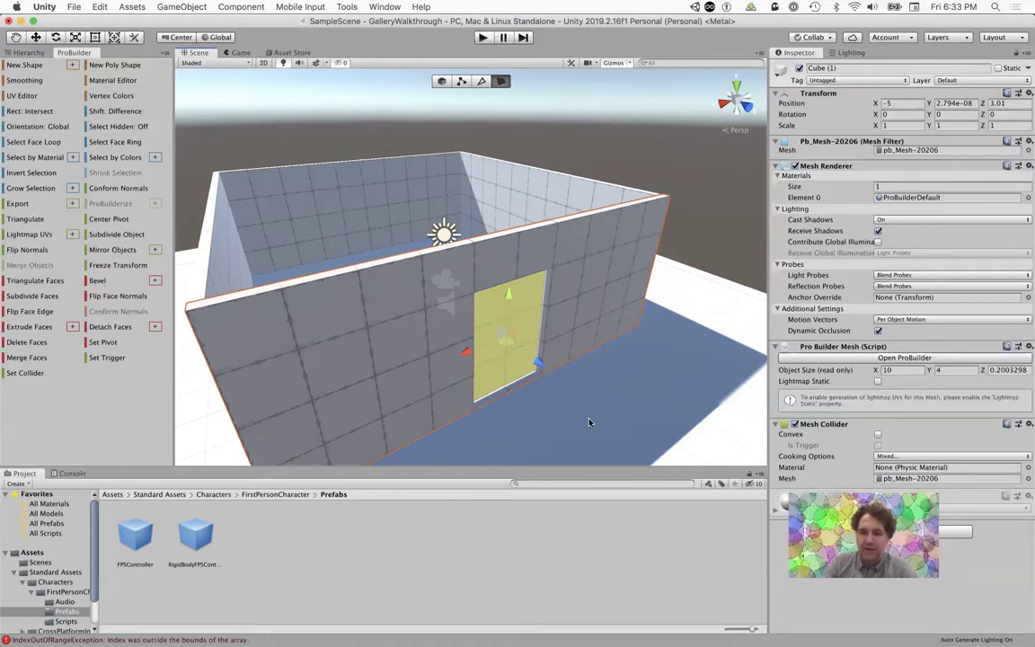
pyautogui.press('BackSpace')
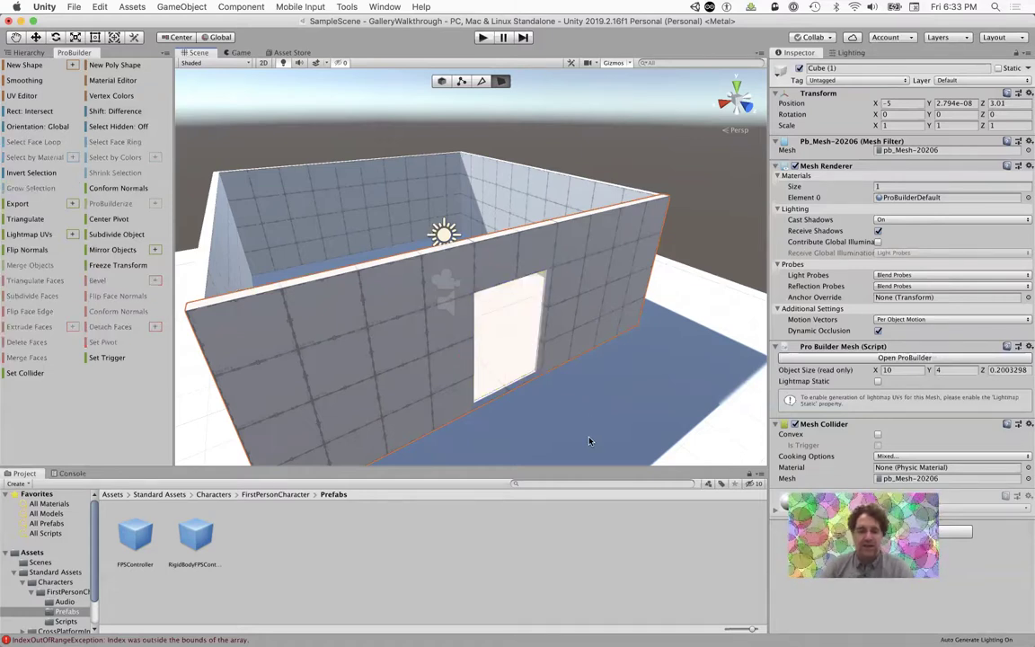
pyautogui.keyDown('alt'); pyautogui.moveTo(582, 424); pyautogui.dragTo(576, 408); pyautogui.keyUp('alt')
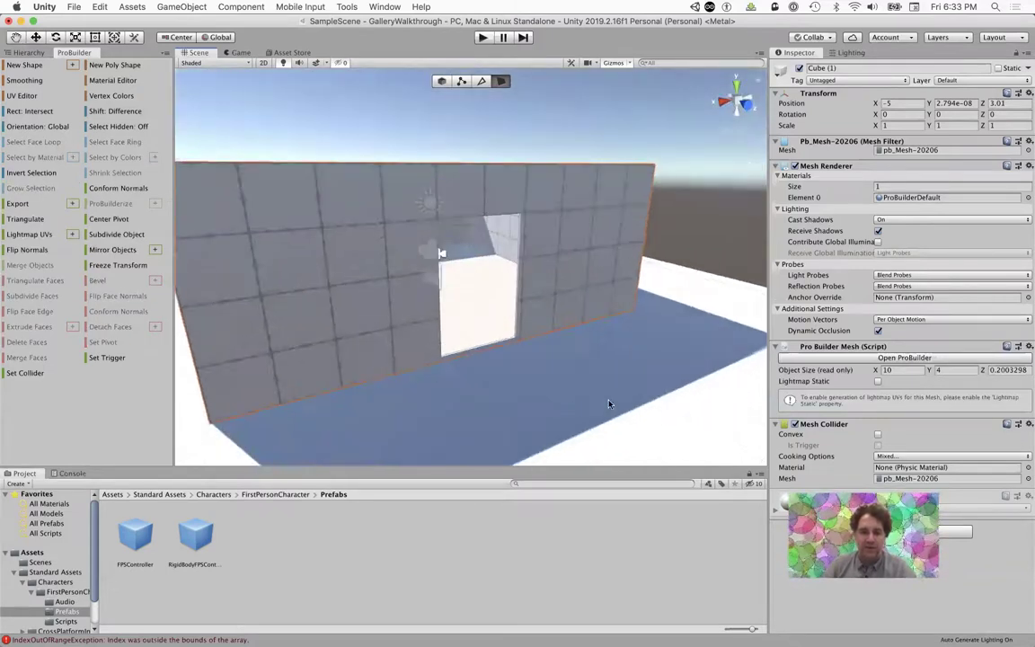
pyautogui.scroll(3, 608, 404)
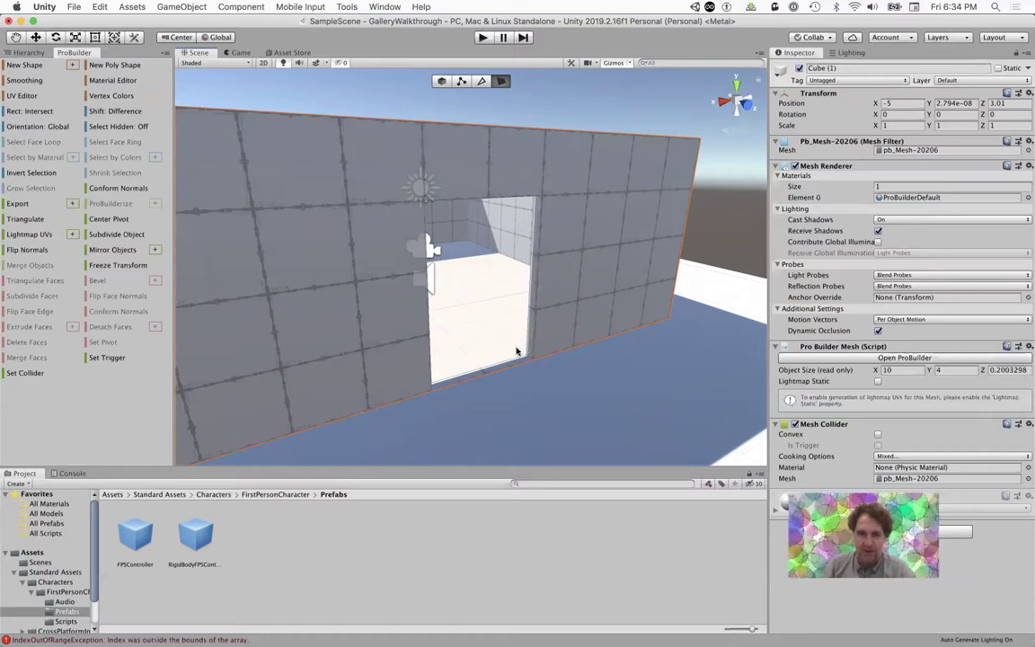
pyautogui.scroll(4, 517, 351)
pyautogui.keyDown('alt'); pyautogui.moveTo(594, 422); pyautogui.dragTo(571, 413); pyautogui.keyUp('alt')
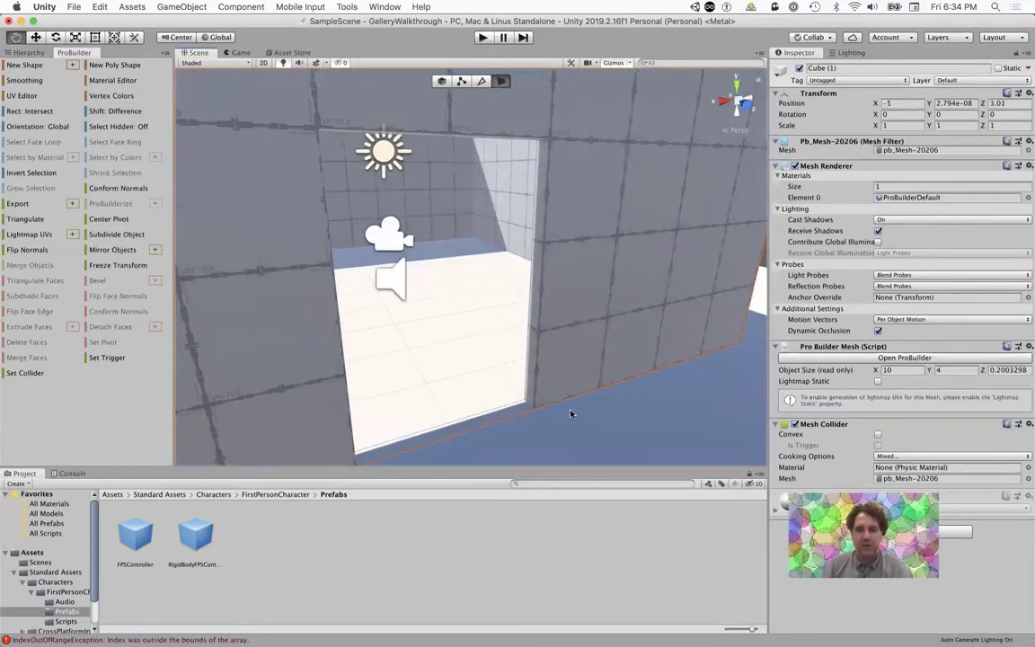
# Step: Delete the matching door face on the room's inner side of the wall to open the doorway
pyautogui.scroll(-6, 571, 414)
pyautogui.keyDown('alt'); pyautogui.moveTo(408, 305); pyautogui.dragTo(698, 387); pyautogui.keyUp('alt')
pyautogui.keyDown('alt'); pyautogui.moveTo(478, 261); pyautogui.dragTo(584, 296); pyautogui.keyUp('alt')
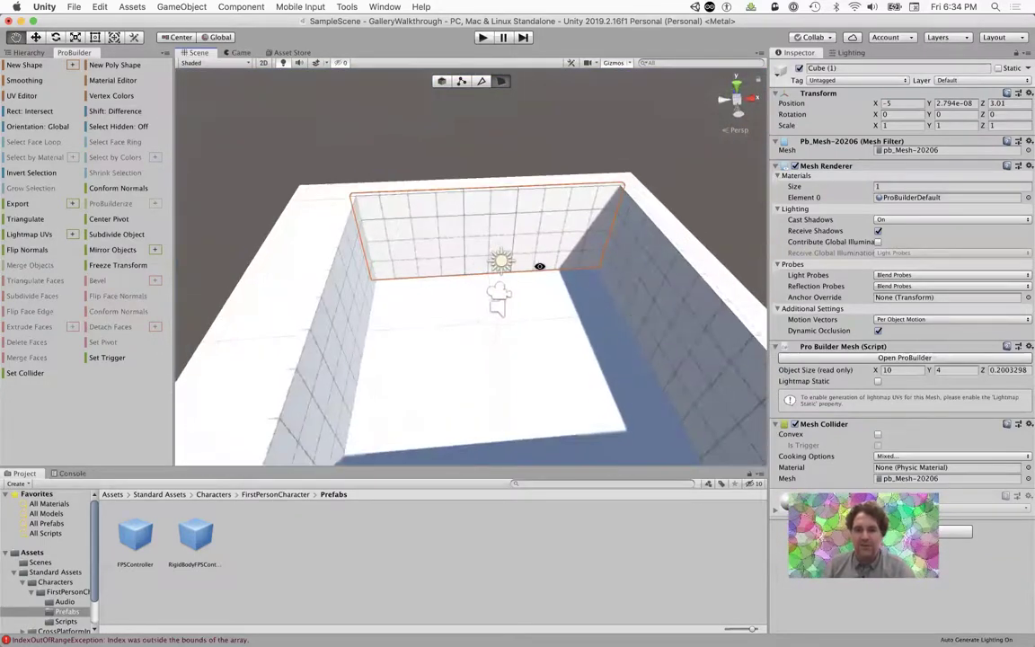
pyautogui.click(490, 234)
pyautogui.press('BackSpace')
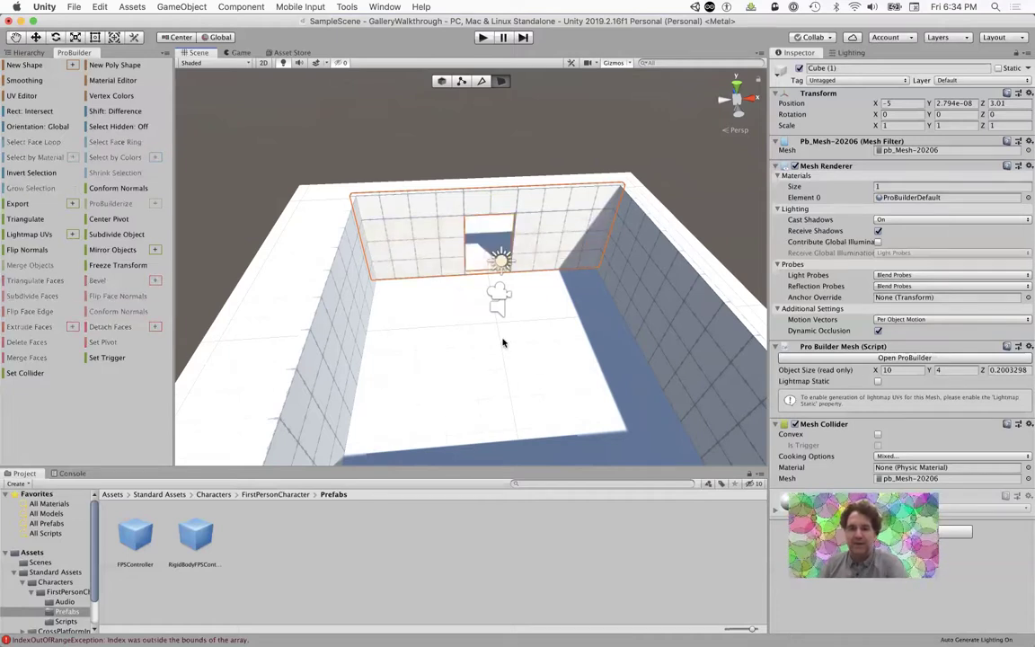
# Step: Delete the narrow threshold face at the base of the doorway
pyautogui.scroll(5, 486, 332)
pyautogui.scroll(10, 485, 332)
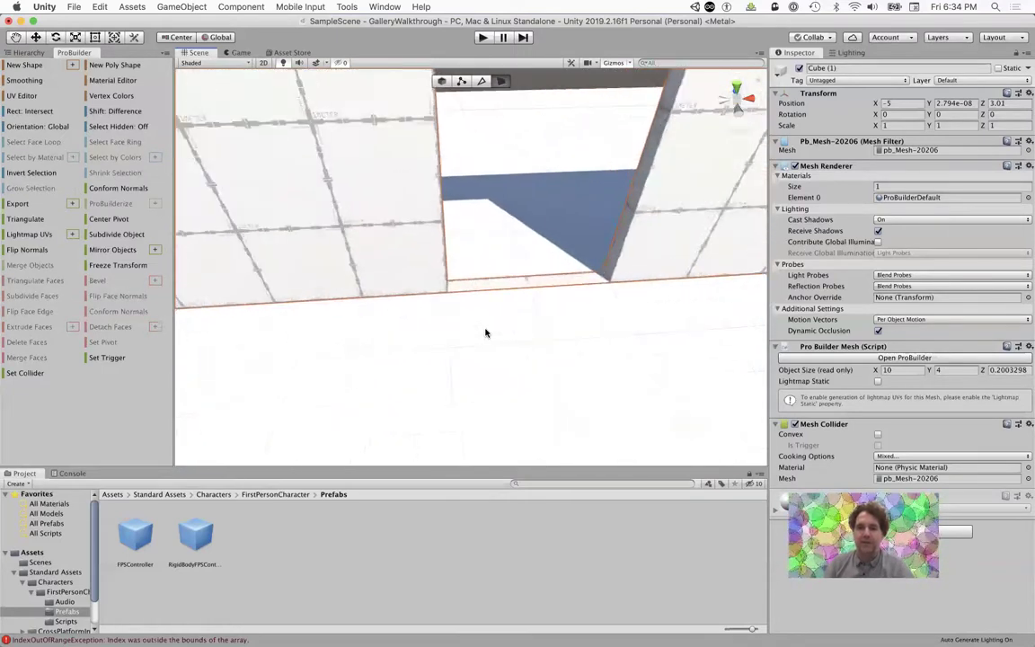
pyautogui.click(560, 292)
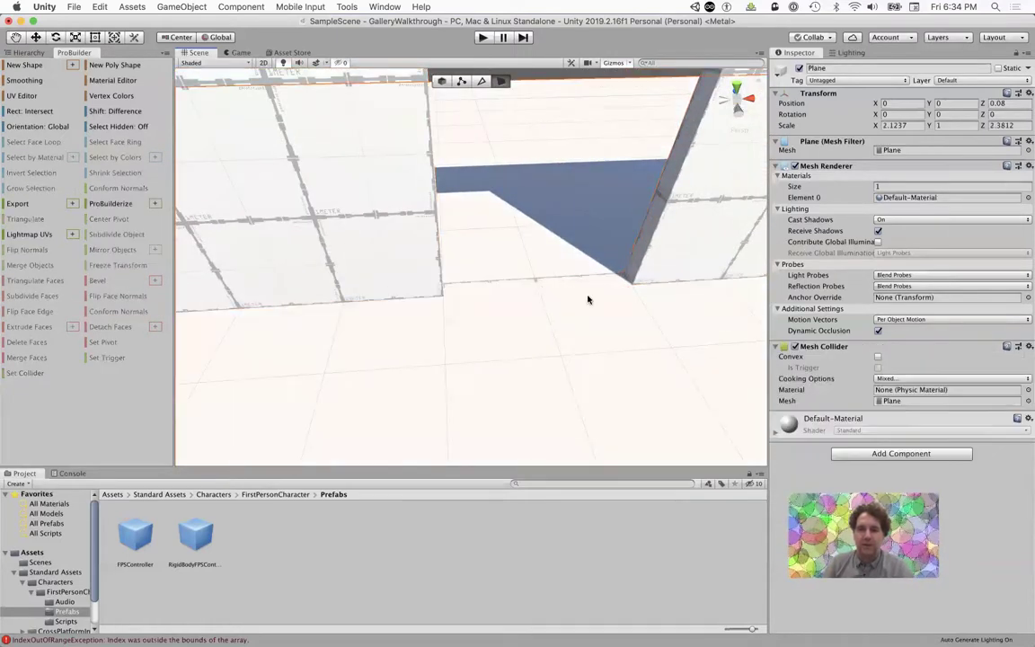
pyautogui.click(566, 288)
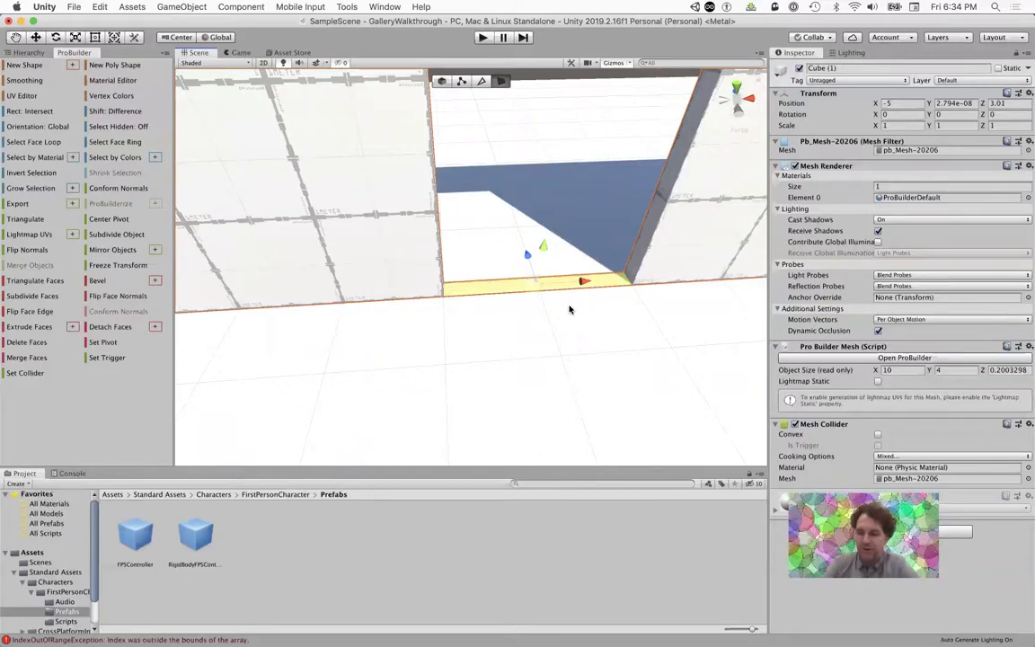
pyautogui.press('BackSpace')
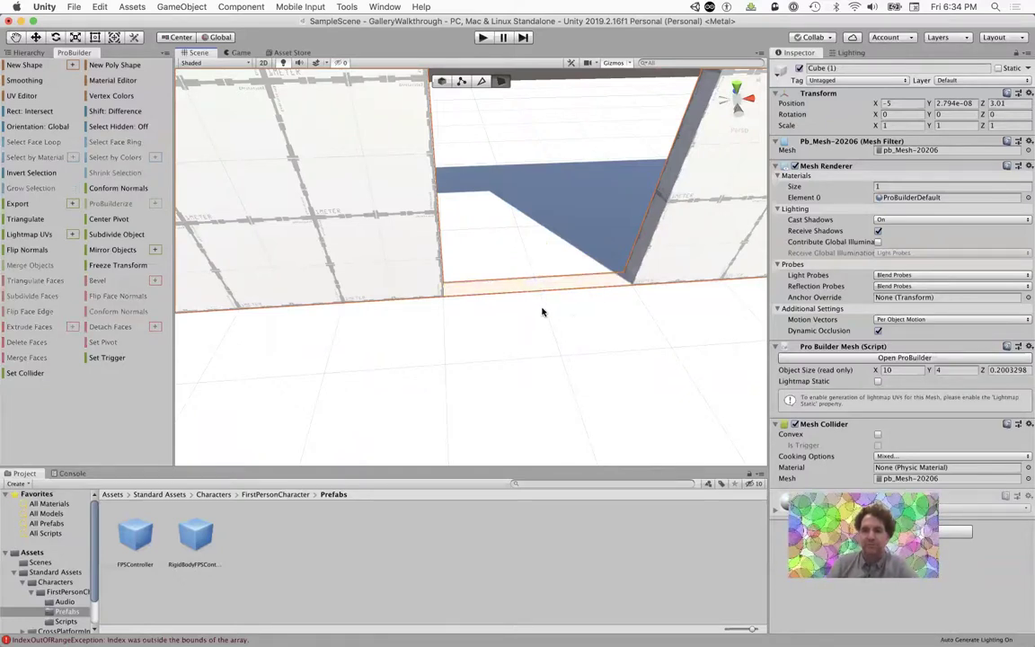
# Step: Connect the vertices at the doorway's upper inner corner and try moving the corner vertex along X
pyautogui.scroll(-3, 542, 312)
pyautogui.keyDown('alt'); pyautogui.moveTo(490, 333); pyautogui.dragTo(596, 358); pyautogui.keyUp('alt')
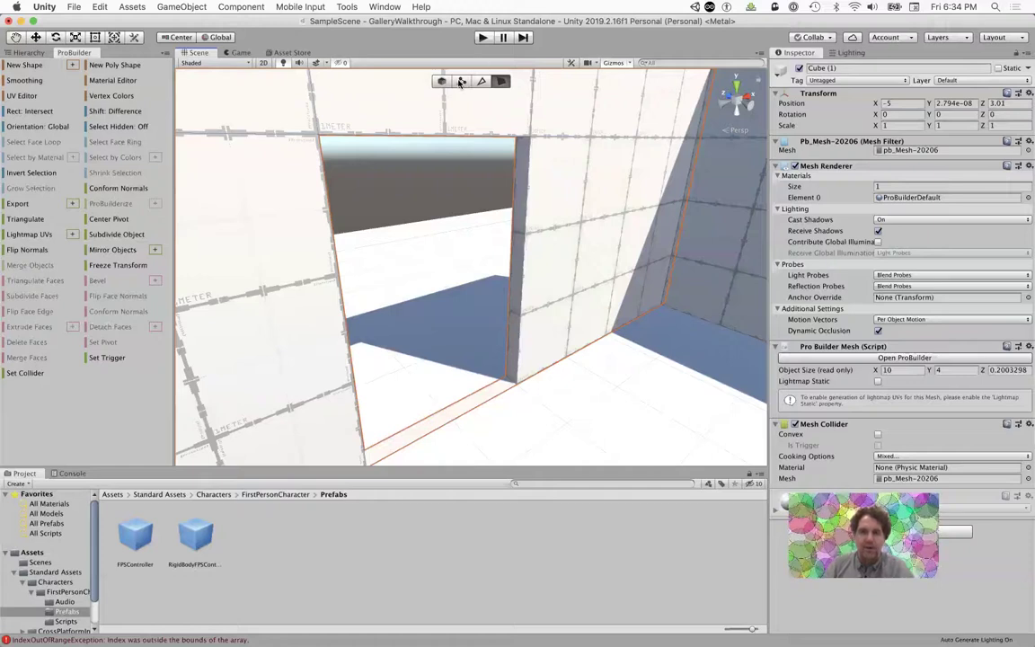
pyautogui.click(460, 82)
pyautogui.click(534, 142)
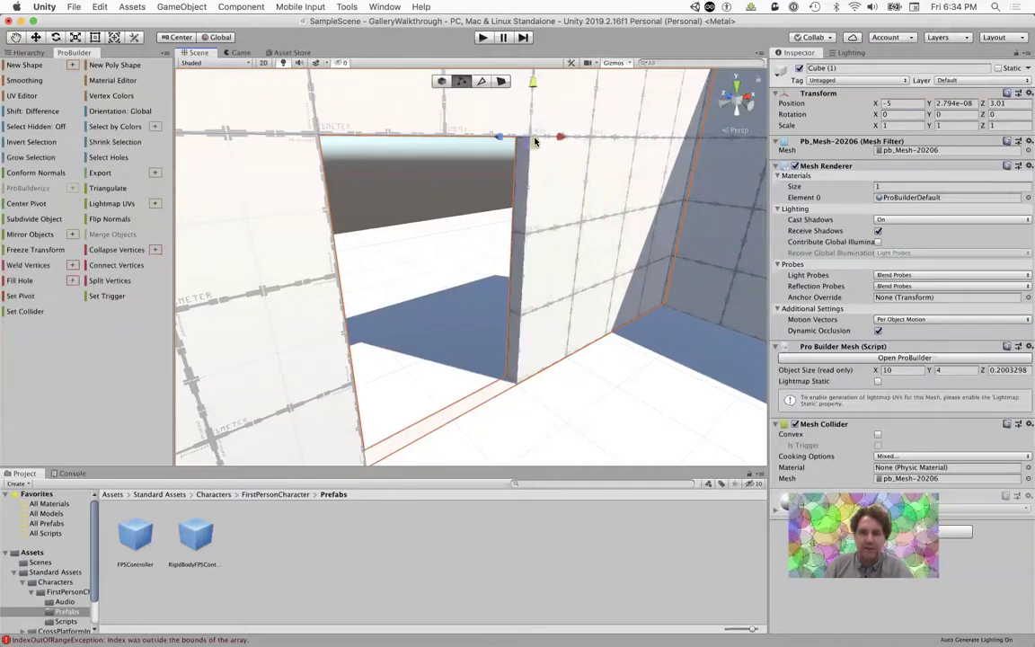
pyautogui.click(104, 265)
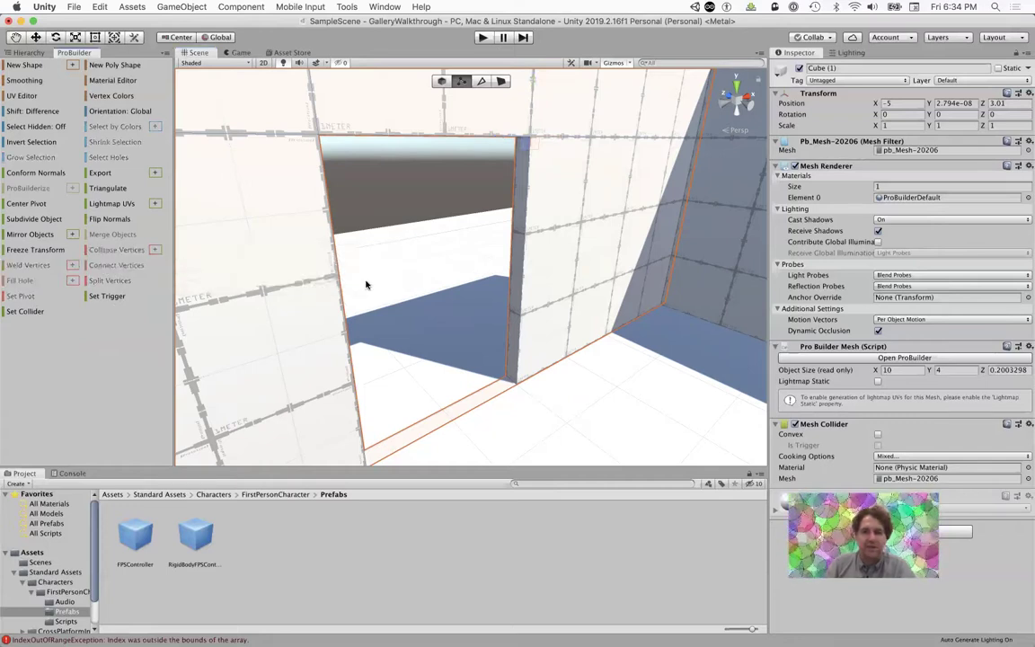
pyautogui.click(532, 139)
pyautogui.moveTo(562, 135)
pyautogui.mouseDown()
pyautogui.moveTo(606, 138)
pyautogui.moveTo(577, 138)
pyautogui.mouseUp()
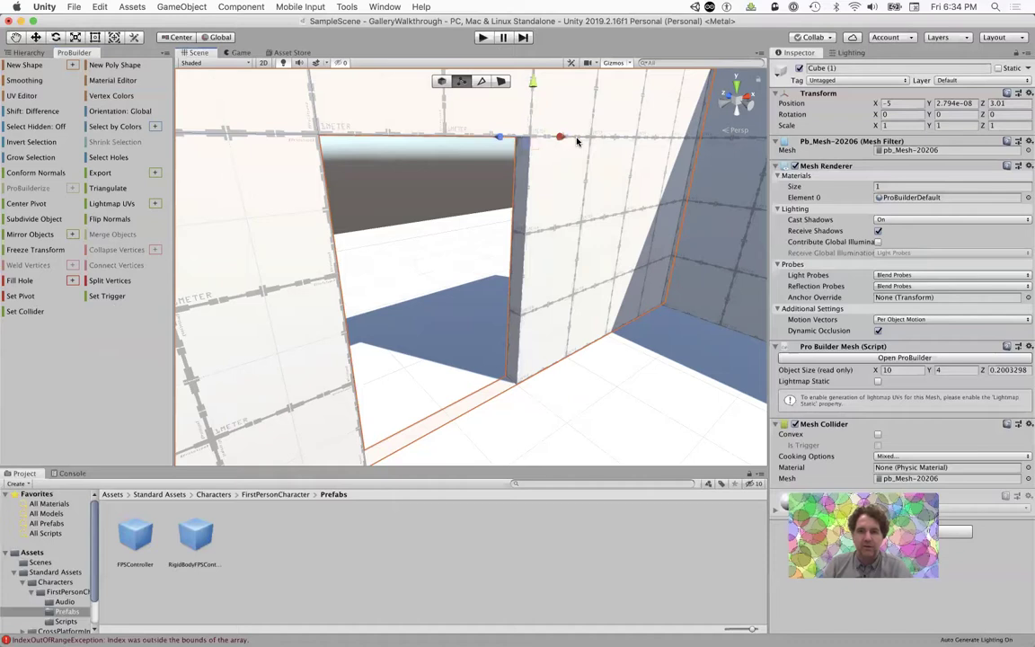
# Step: Select the vertices at the doorway's upper and lower inner corners on the same jamb and connect them
pyautogui.scroll(5, 576, 137)
pyautogui.moveTo(585, 142); pyautogui.dragTo(564, 429, button='middle')
pyautogui.moveTo(551, 162); pyautogui.dragTo(538, 265, button='middle')
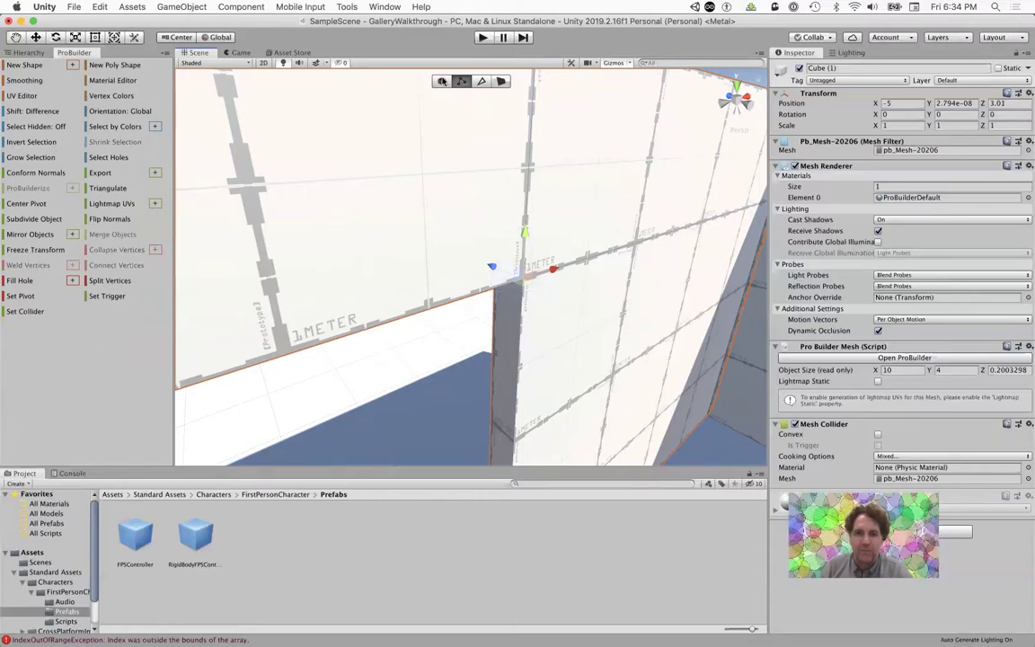
pyautogui.click(443, 81)
pyautogui.click(462, 82)
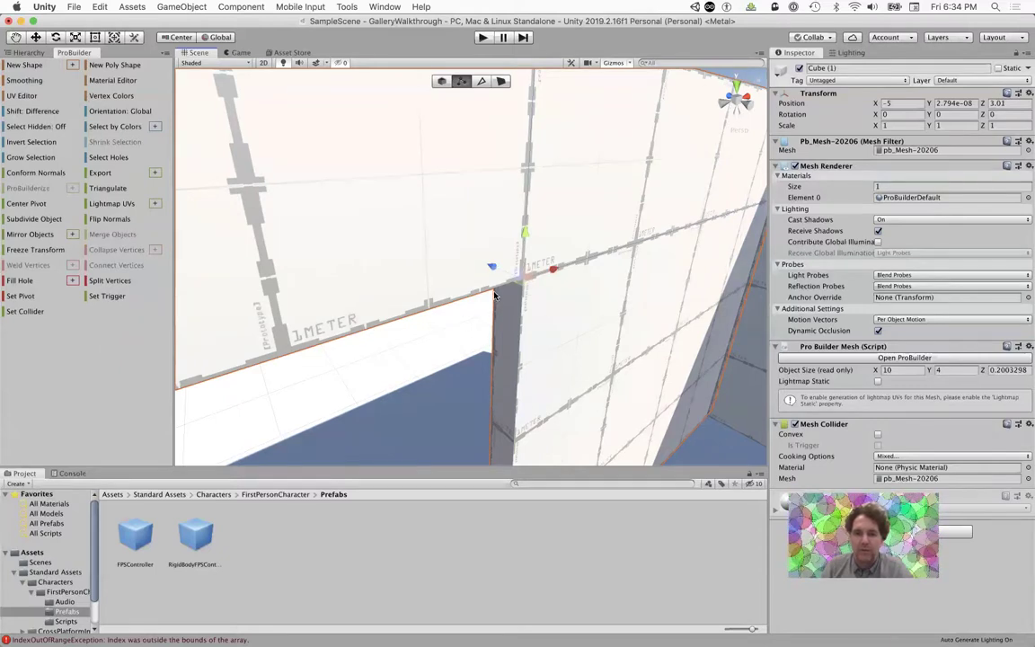
pyautogui.scroll(-5, 512, 324)
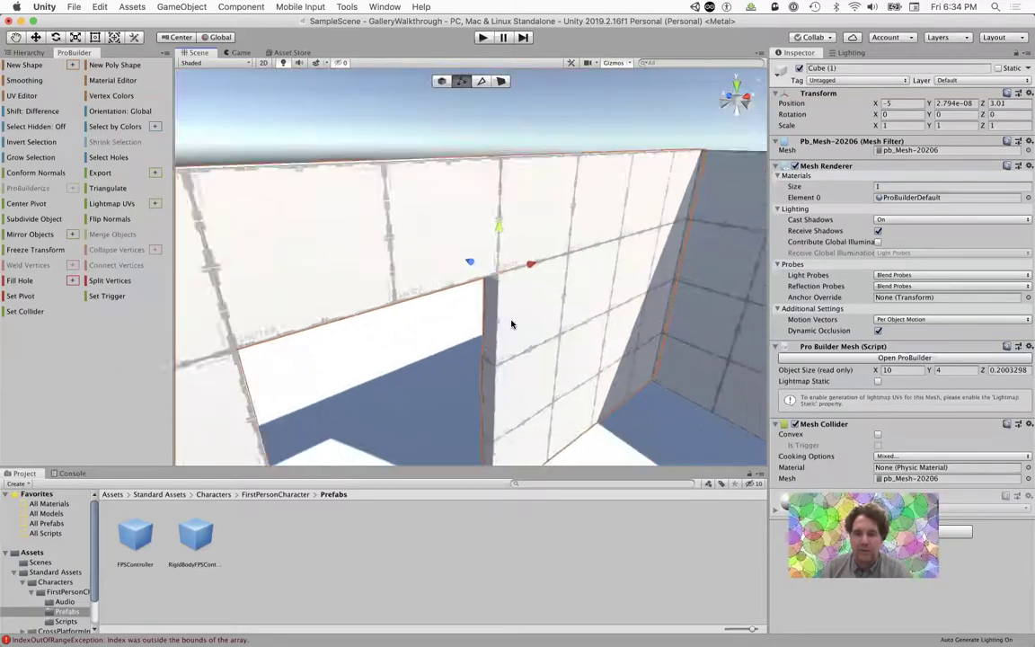
pyautogui.click(488, 464)
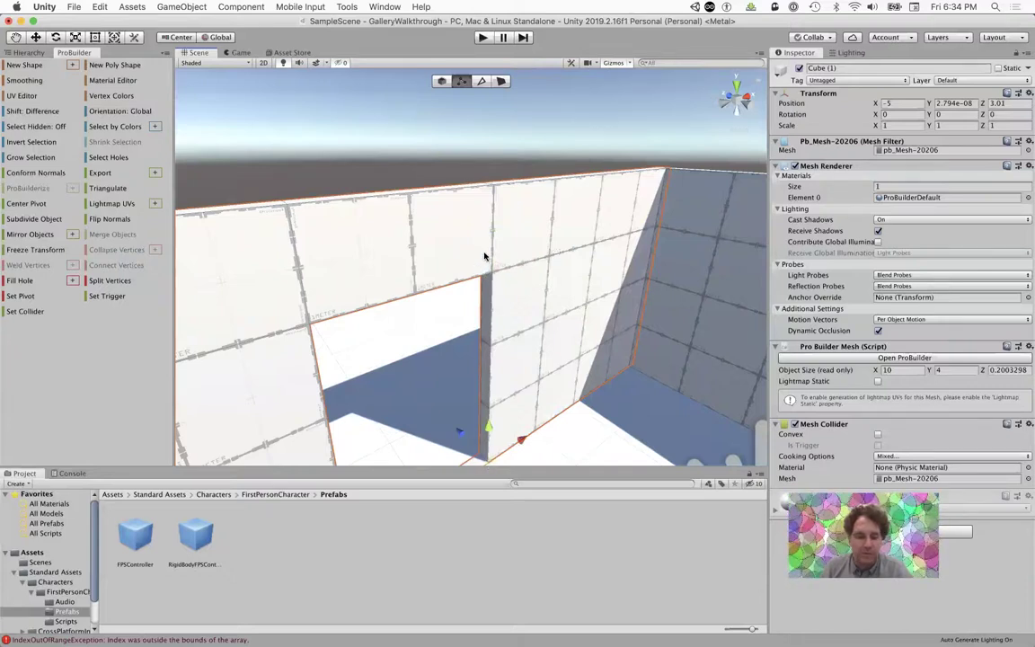
pyautogui.click(502, 281)
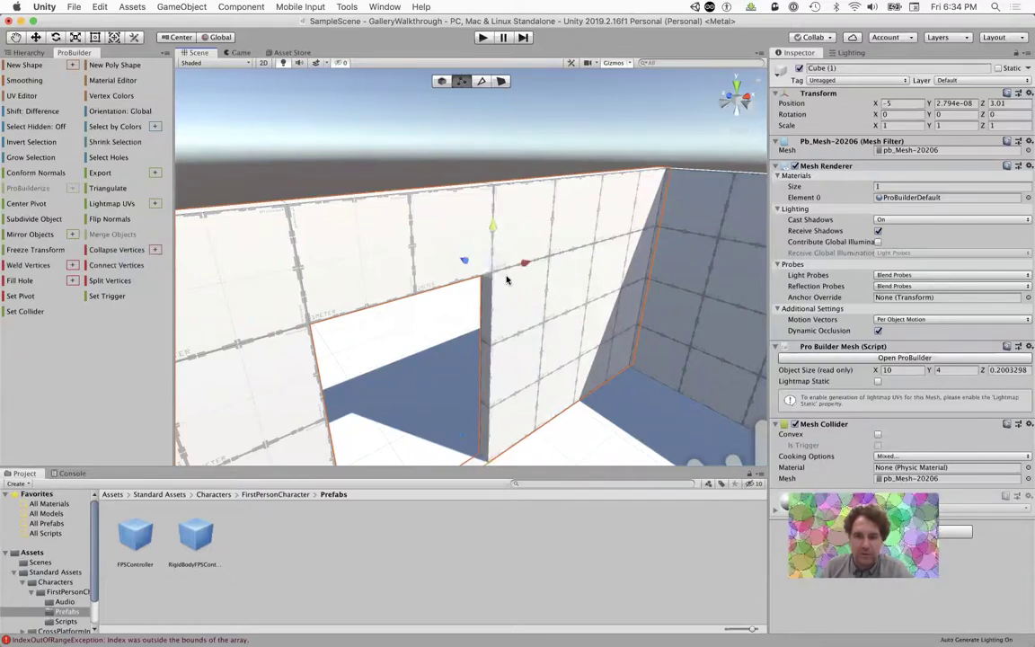
pyautogui.click(107, 265)
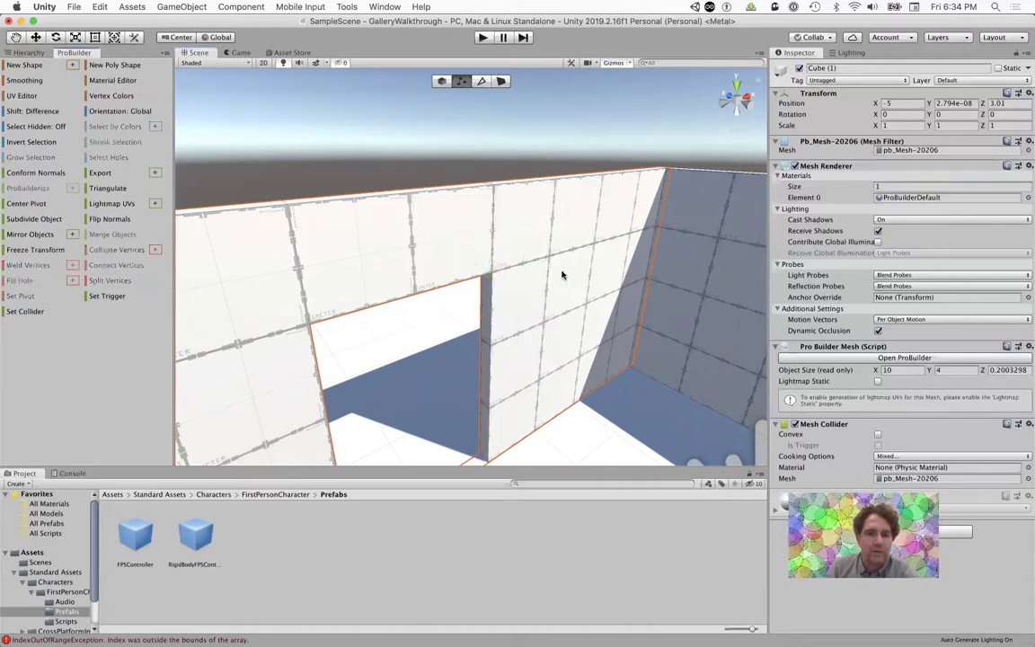
# Step: Try moving the doorway's upper inner corner vertex along Z
pyautogui.click(491, 274)
pyautogui.moveTo(468, 264)
pyautogui.mouseDown()
pyautogui.moveTo(504, 280)
pyautogui.moveTo(442, 275)
pyautogui.moveTo(453, 277)
pyautogui.mouseUp()
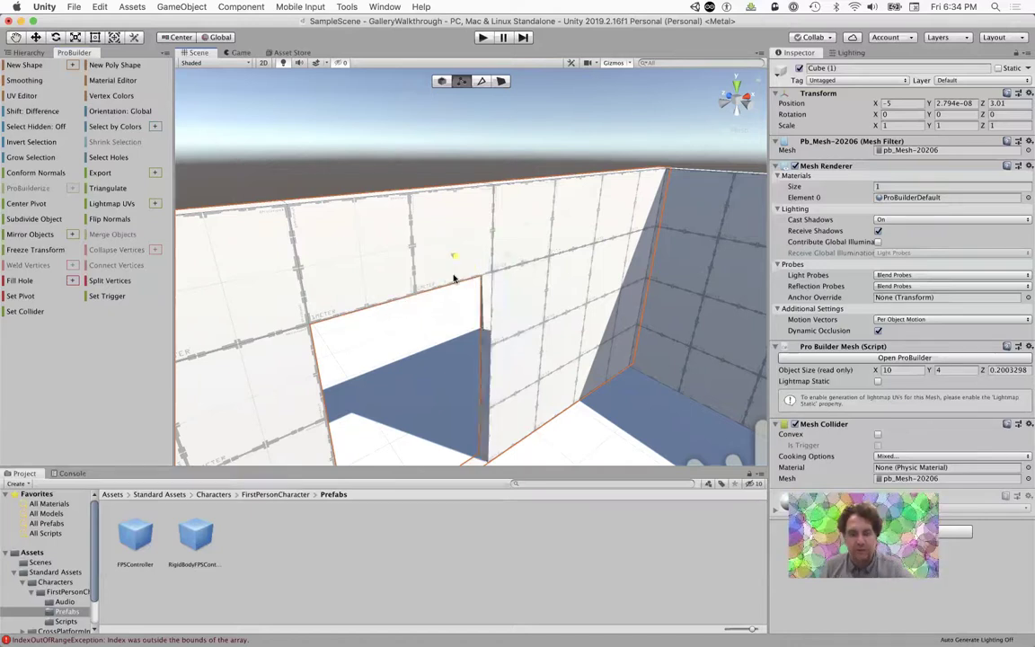
pyautogui.scroll(-5, 539, 353)
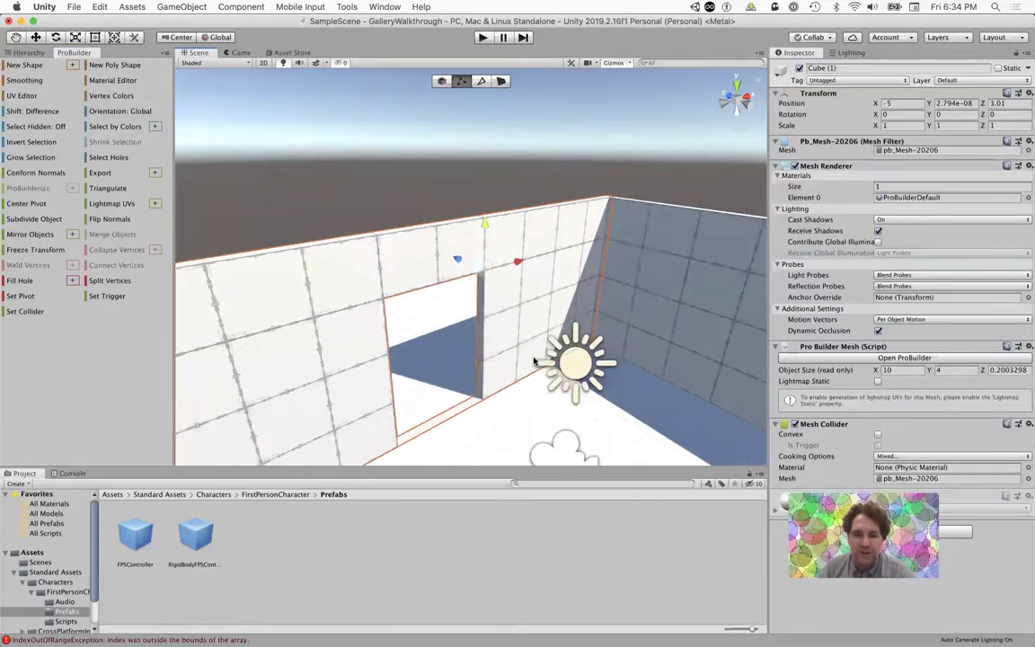
# Step: Run the game and walk through the doorway and around the gallery room to examine the opening
pyautogui.keyDown('alt'); pyautogui.moveTo(487, 400); pyautogui.dragTo(517, 291); pyautogui.keyUp('alt')
pyautogui.scroll(5, 409, 342)
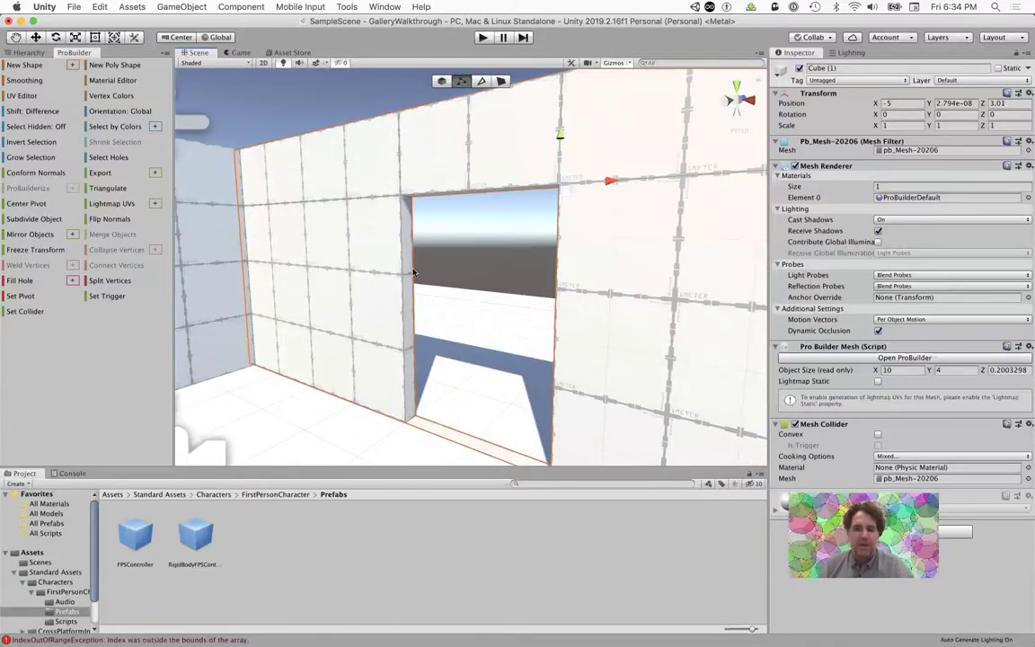
pyautogui.press('super+p')
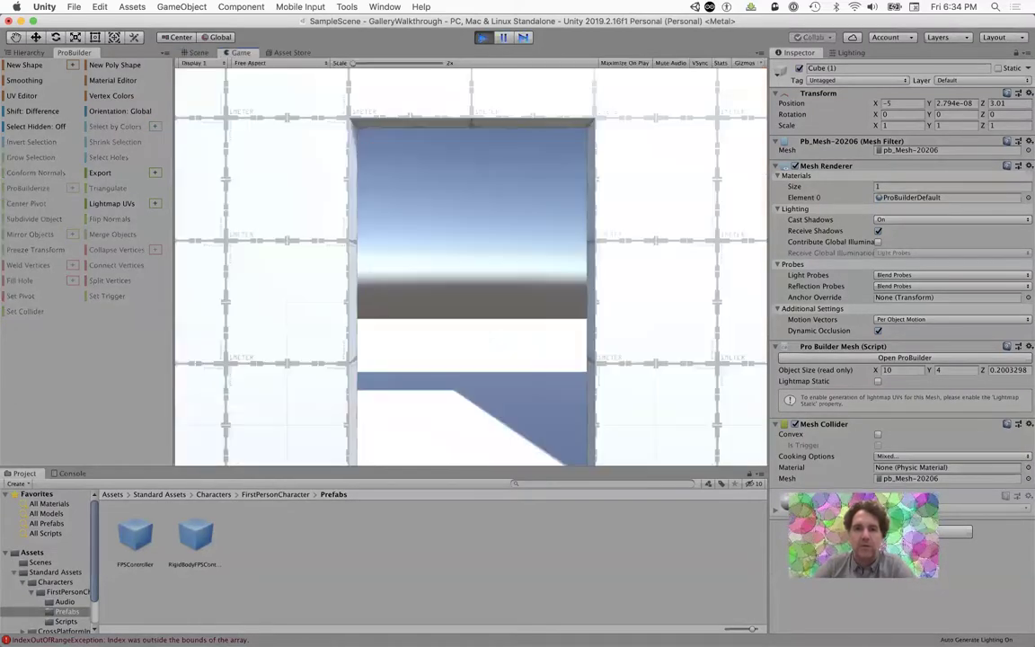
pyautogui.press('w')
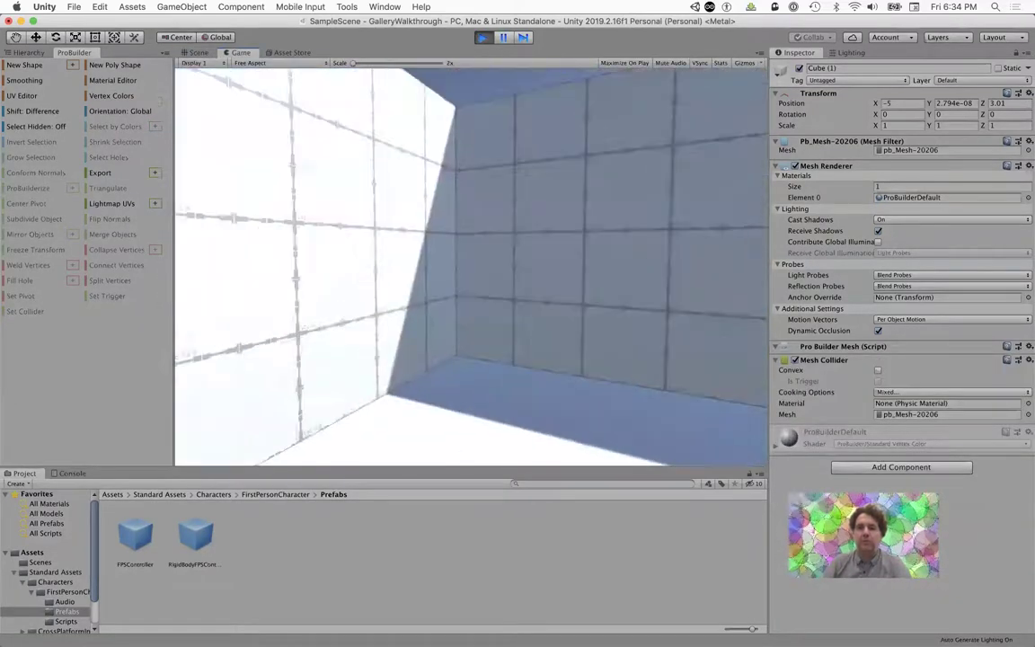
pyautogui.press('w')
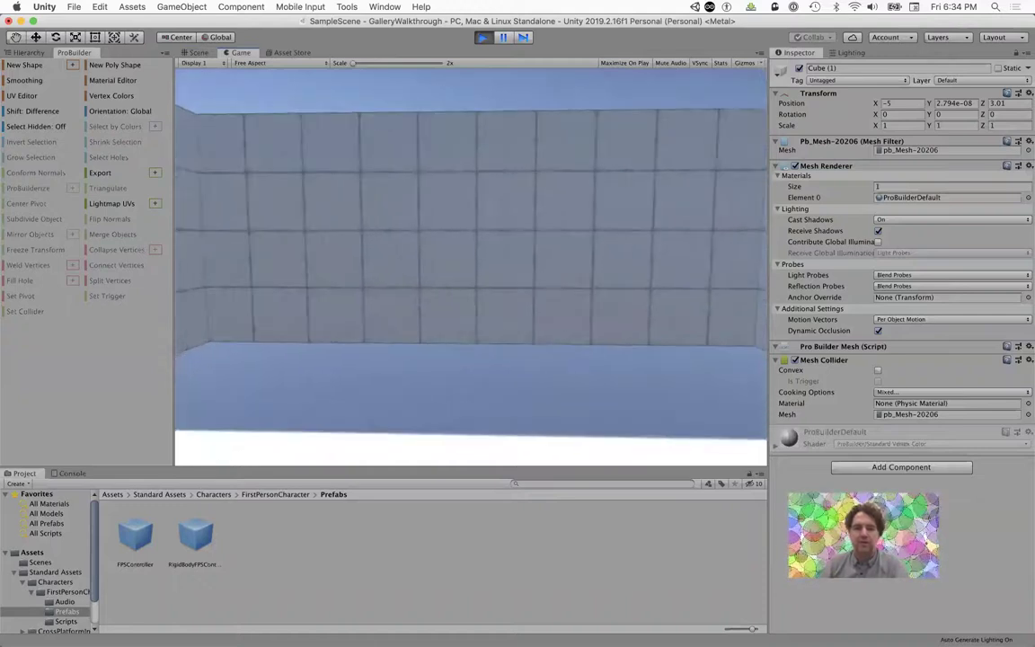
pyautogui.press('w')
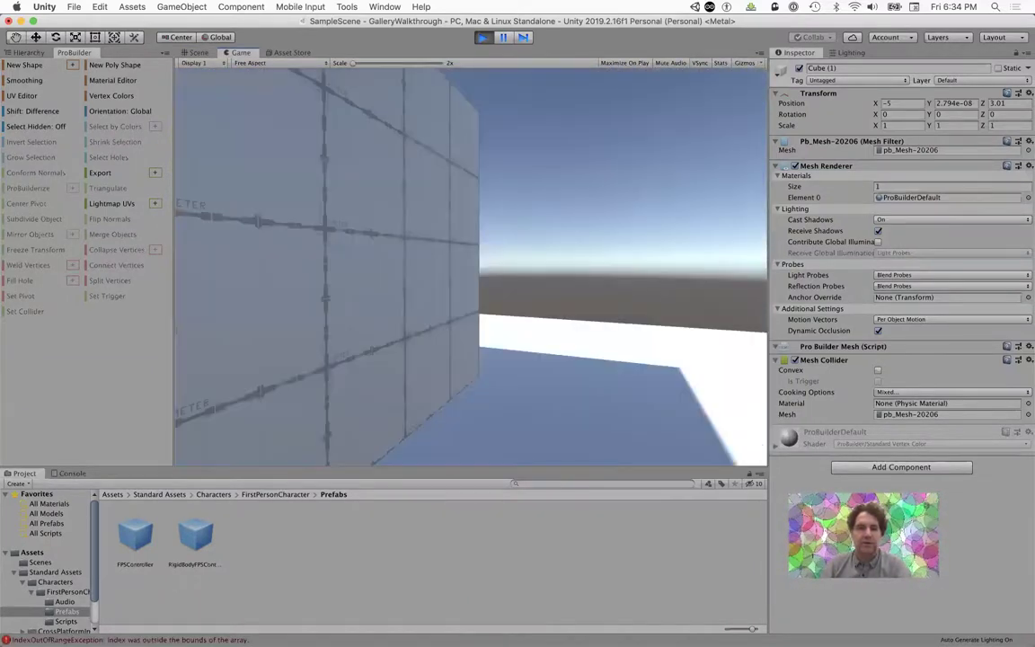
pyautogui.press('w')
pyautogui.press('w')
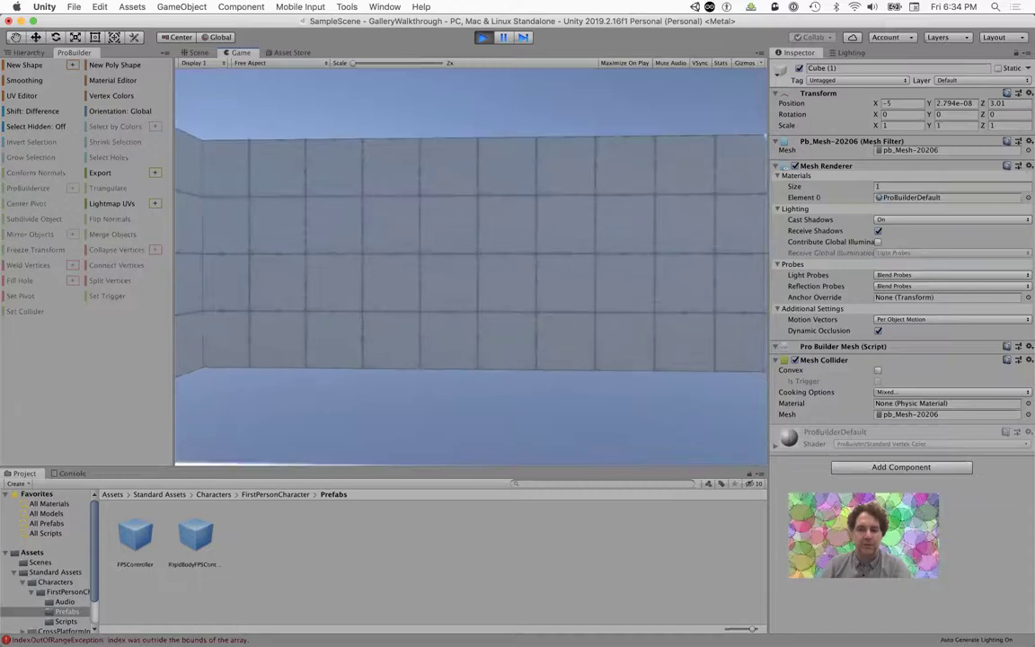
pyautogui.press('w')
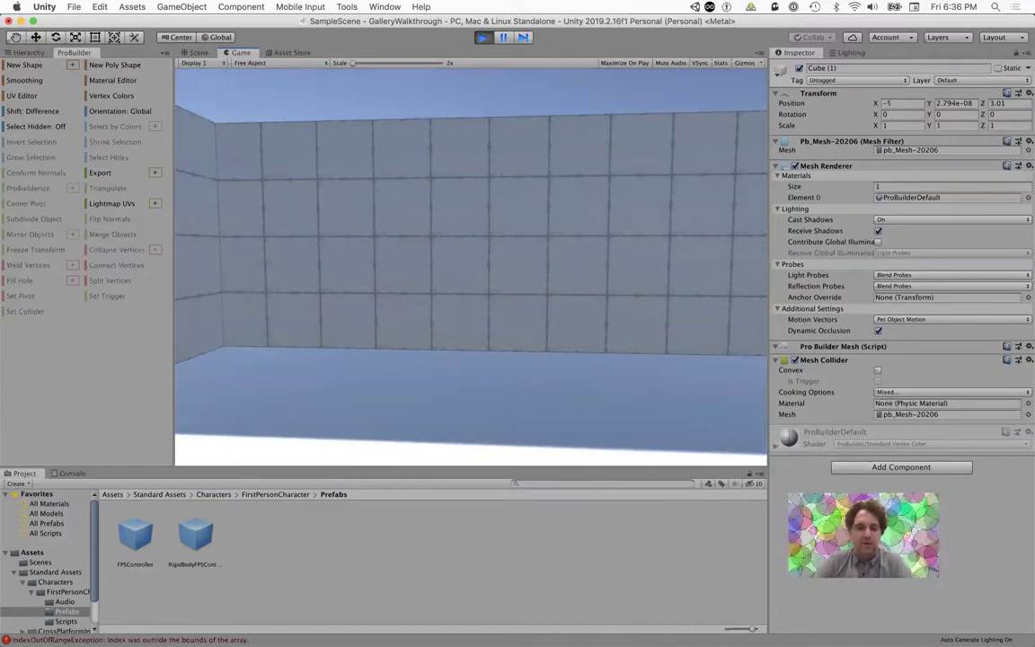
# Step: Switch to the OpenOffice Writer outline and review the ProBuilder gallery section and the lighting and material sections below it
pyautogui.press('super+Tab')
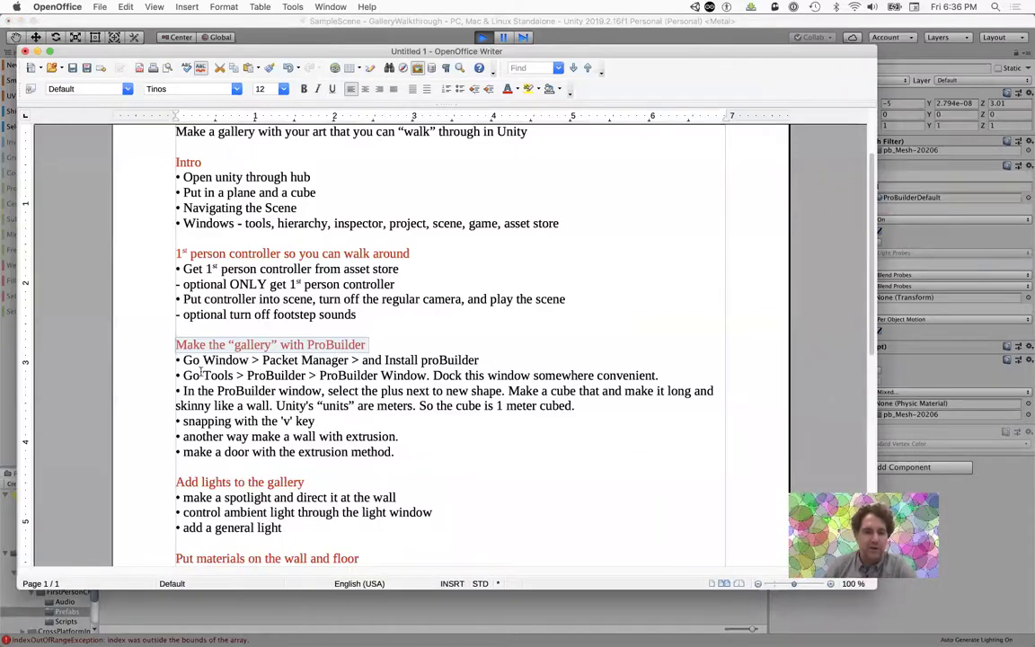
pyautogui.moveTo(203, 360); pyautogui.dragTo(419, 361)
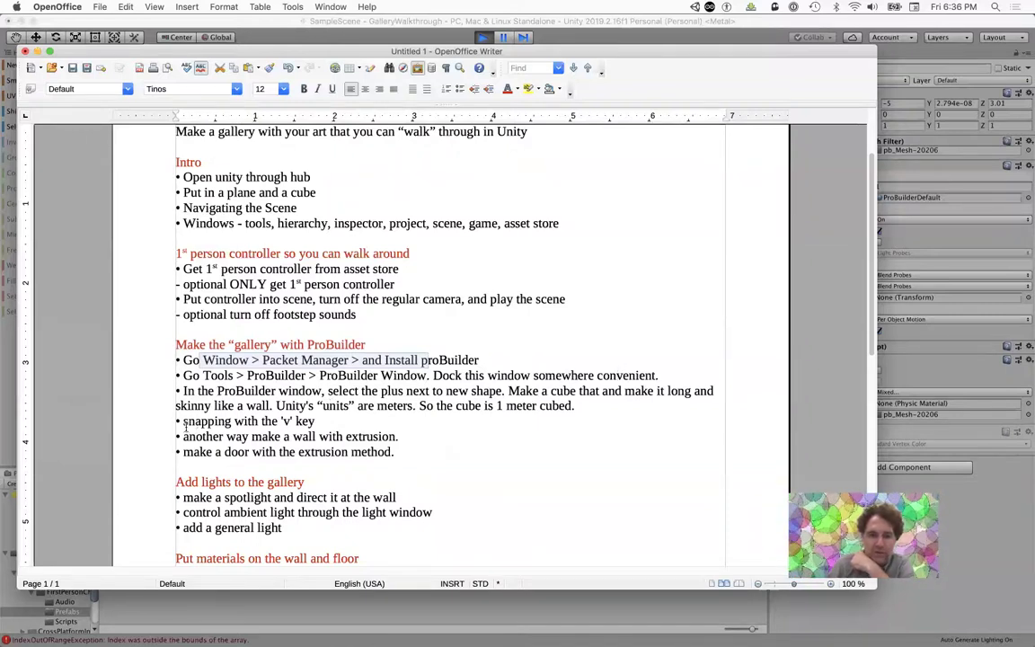
pyautogui.moveTo(185, 423); pyautogui.dragTo(312, 421)
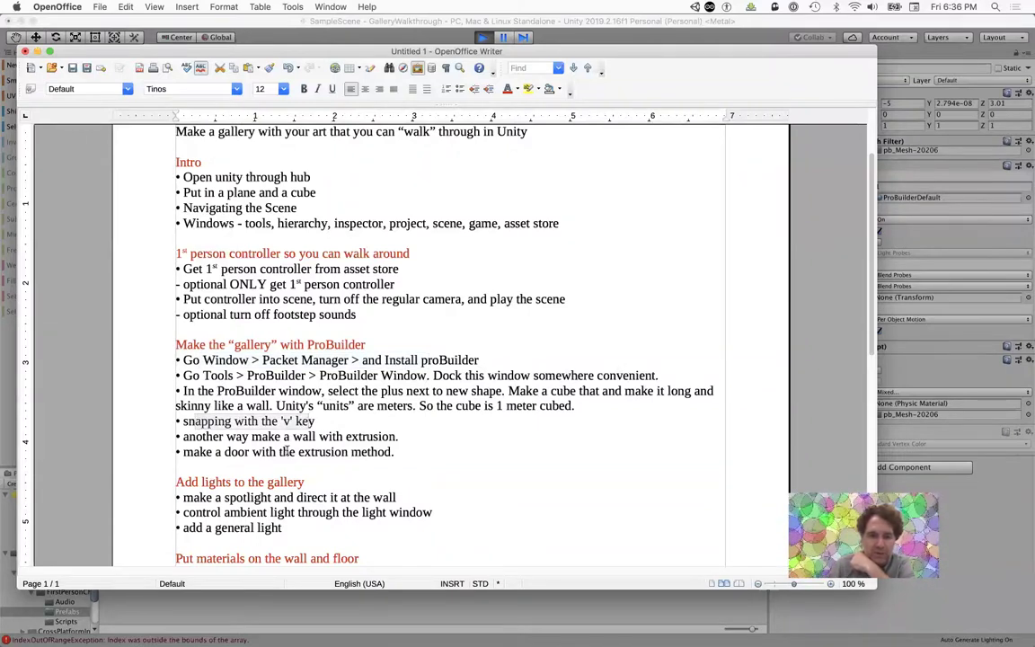
pyautogui.moveTo(408, 437); pyautogui.dragTo(377, 452)
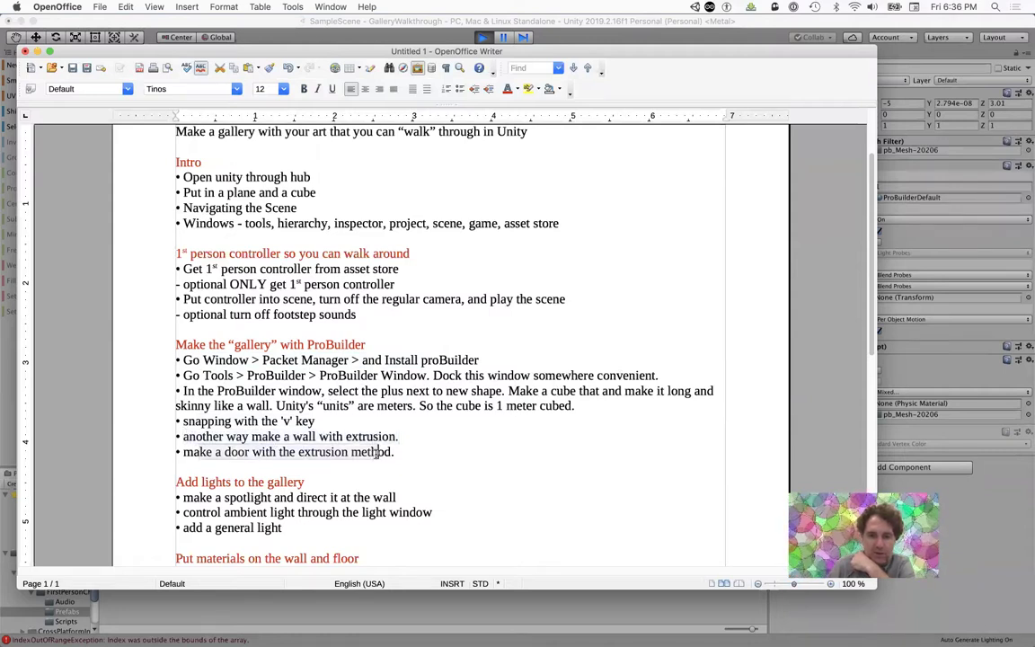
pyautogui.scroll(-4, 297, 480)
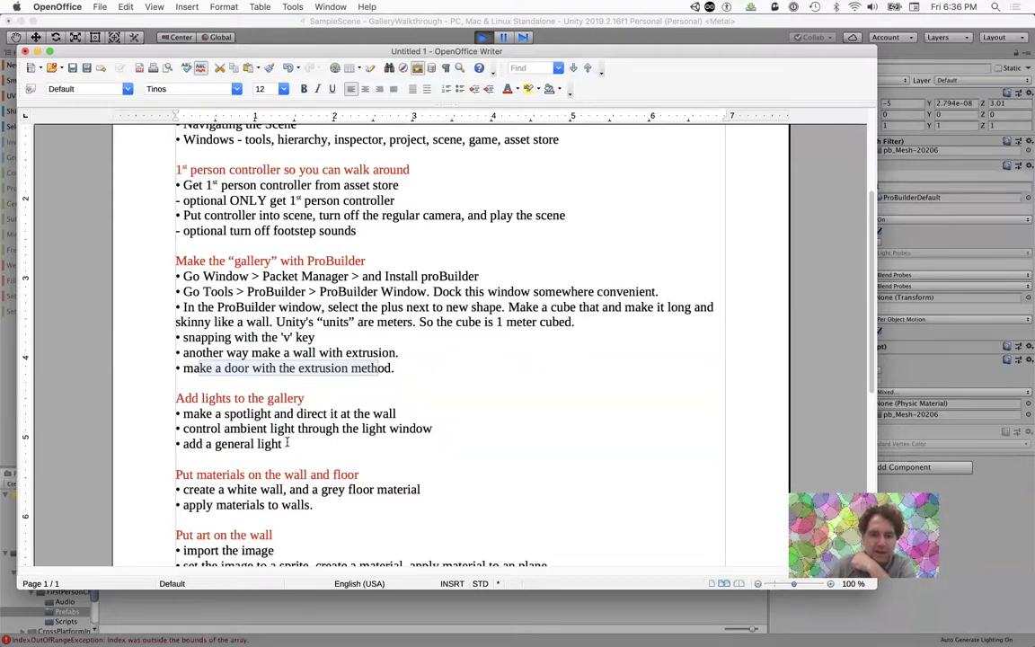
pyautogui.scroll(-1, 364, 442)
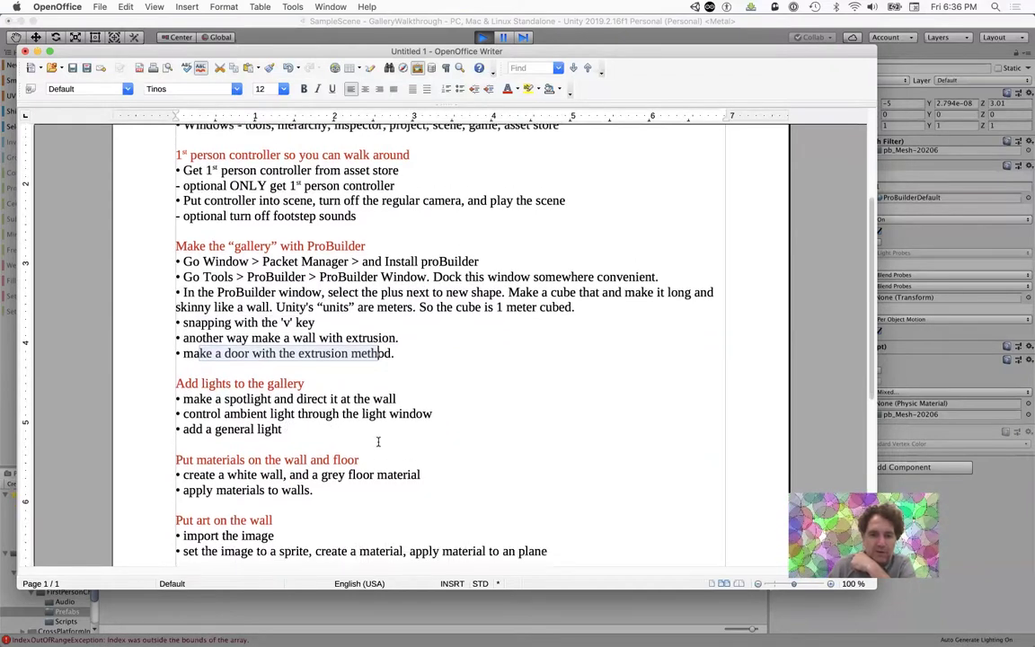
# Step: Switch back to Unity, look around the room in the running game, and stop it
pyautogui.press('super+Tab')
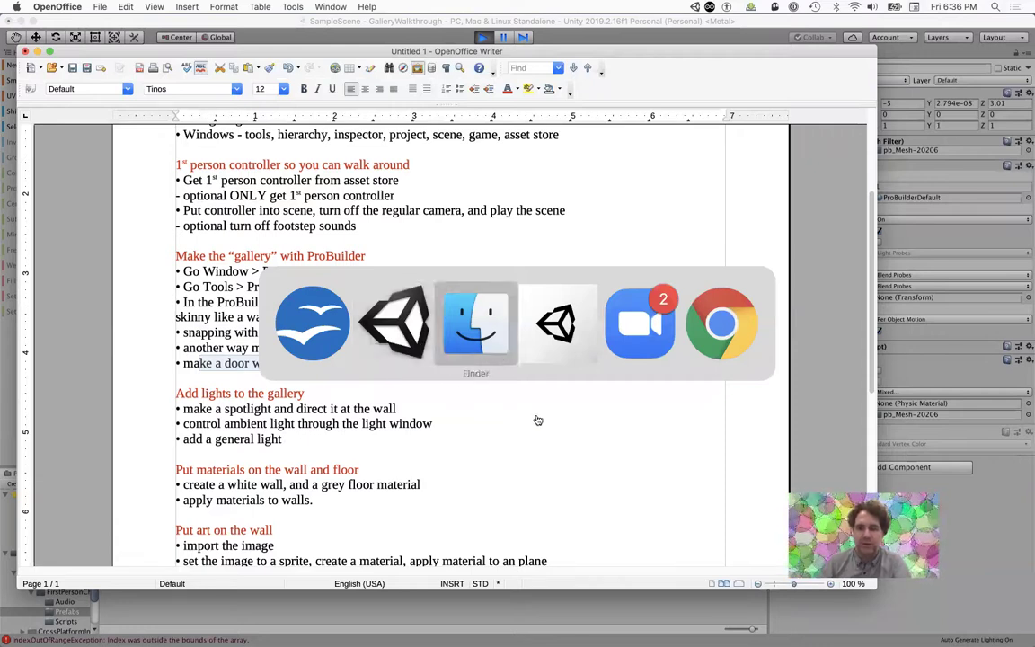
pyautogui.click(409, 345)
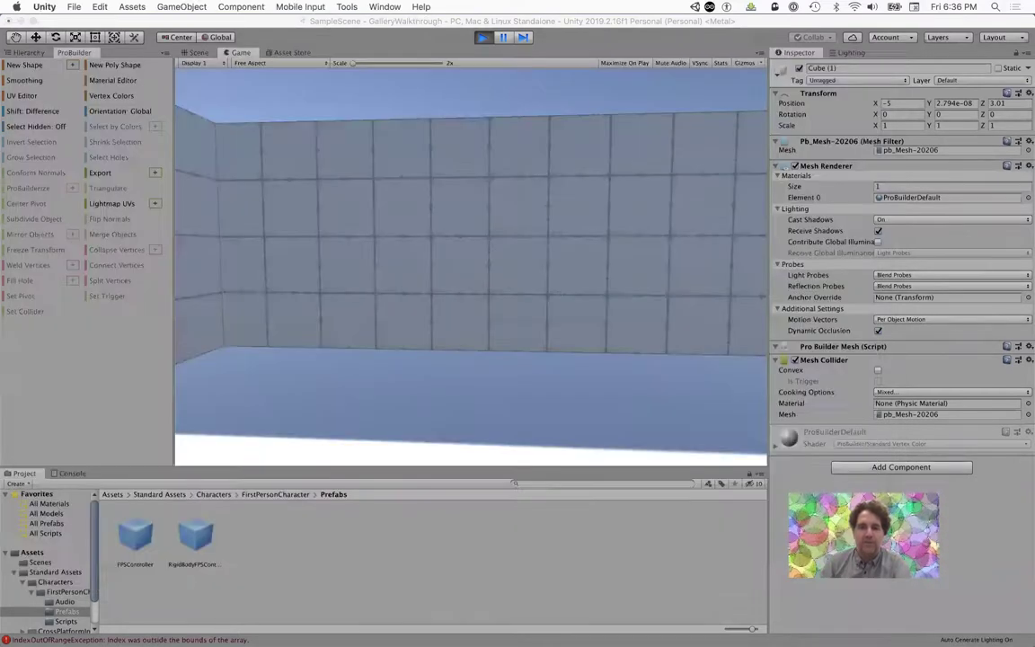
pyautogui.press('w')
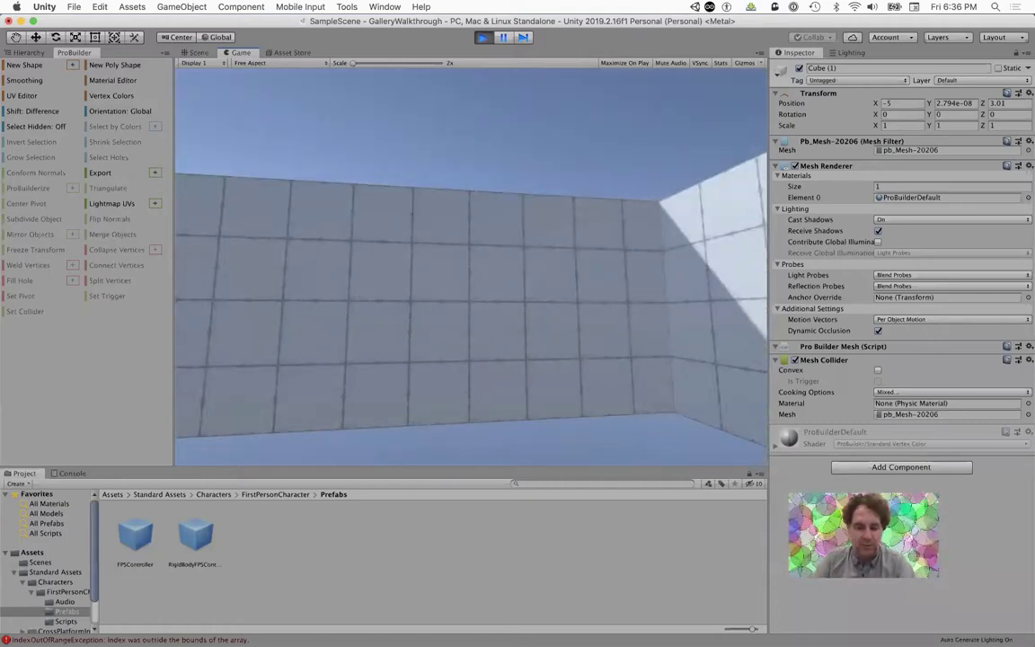
pyautogui.press('Escape')
pyautogui.press('super+p')
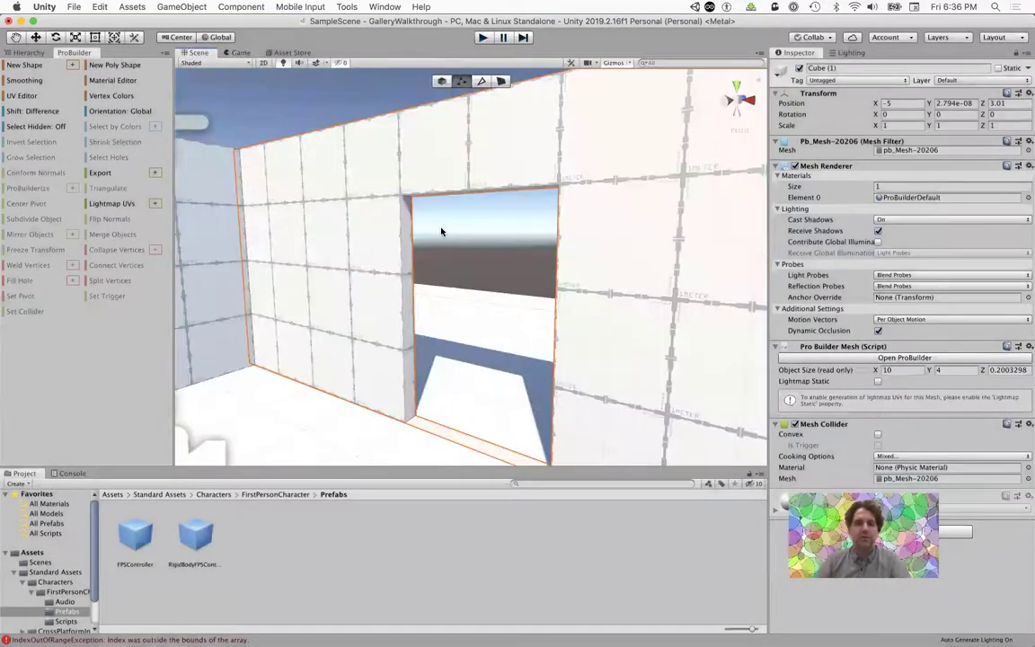
# Step: Insert a horizontal edge loop around the long wall adjoining the doorway wall and raise it to just below the wall's upper edge
pyautogui.scroll(-5, 440, 232)
pyautogui.scroll(-5, 443, 233)
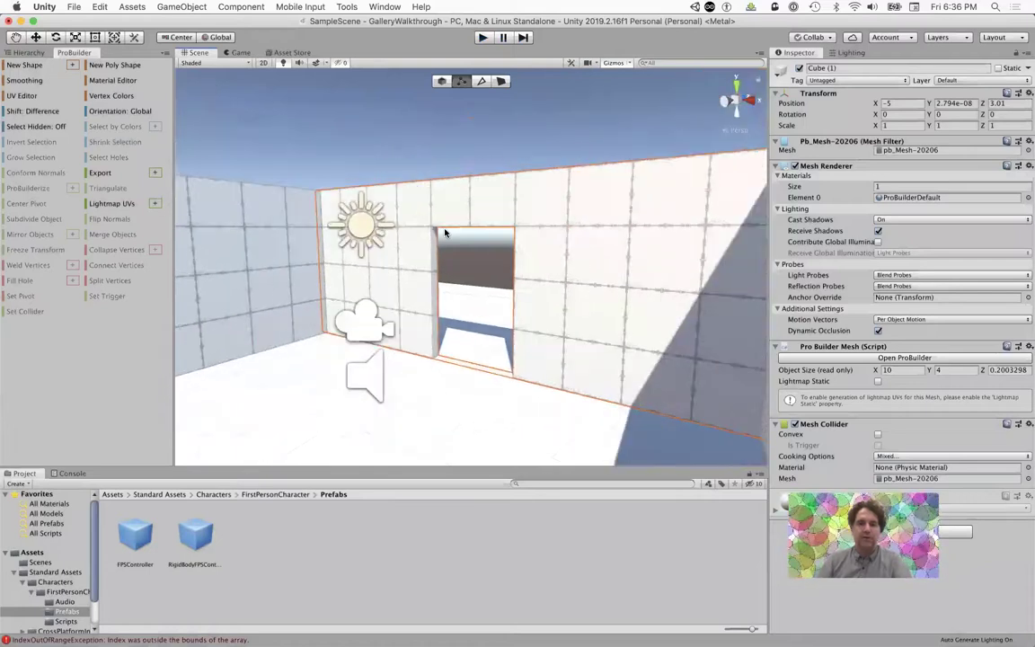
pyautogui.keyDown('alt'); pyautogui.moveTo(460, 241); pyautogui.dragTo(526, 226); pyautogui.keyUp('alt')
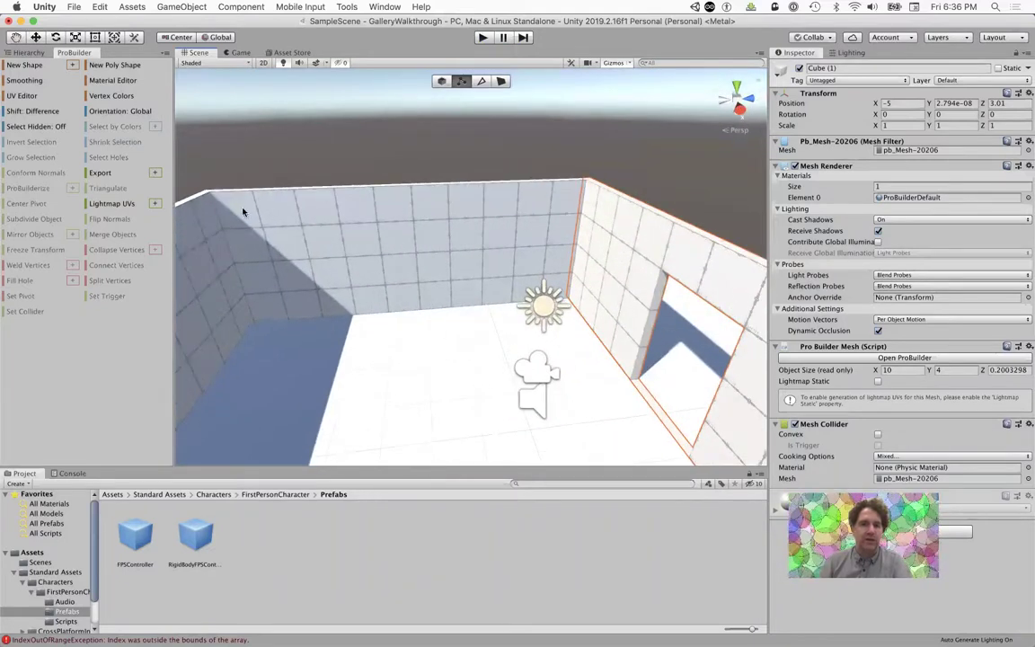
pyautogui.click(481, 81)
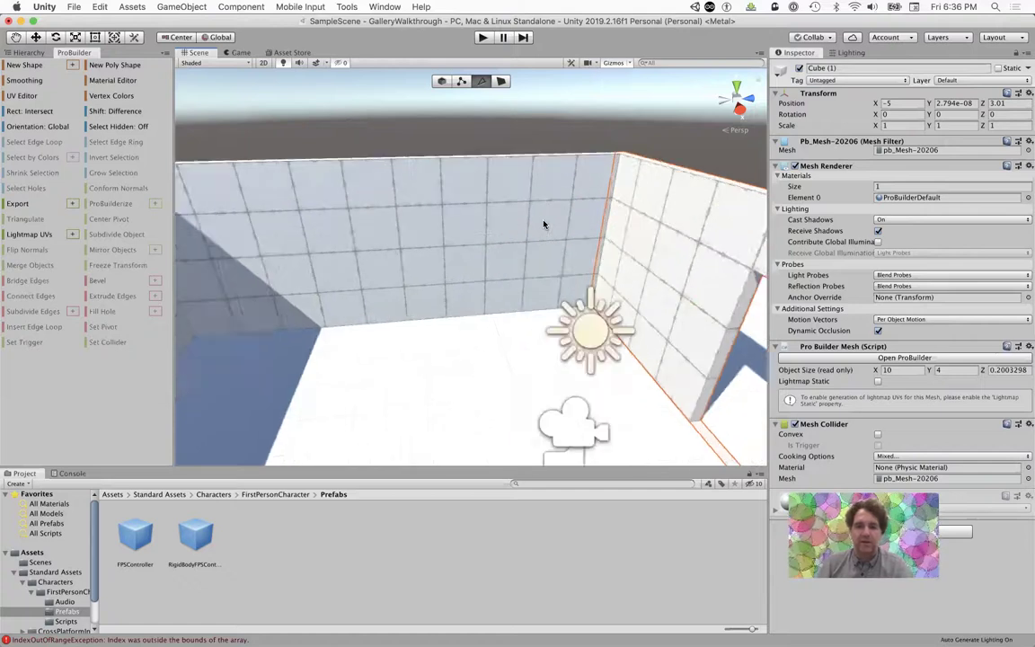
pyautogui.keyDown('alt'); pyautogui.moveTo(543, 225); pyautogui.dragTo(164, 220); pyautogui.keyUp('alt')
pyautogui.scroll(-8, 384, 259)
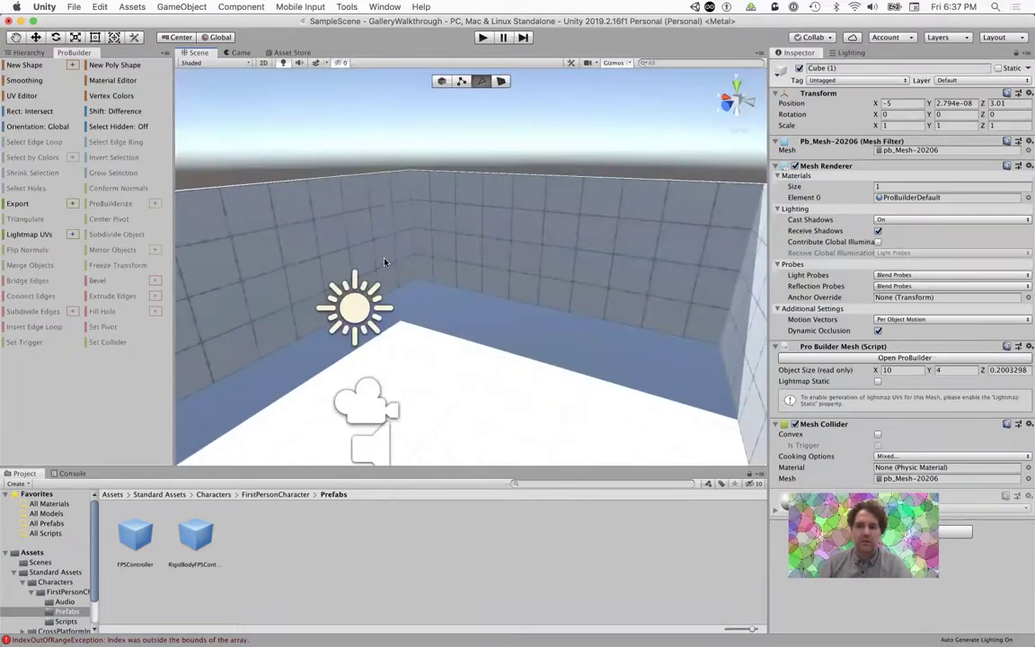
pyautogui.keyDown('alt'); pyautogui.moveTo(385, 261); pyautogui.dragTo(420, 298); pyautogui.keyUp('alt')
pyautogui.scroll(-6, 500, 310)
pyautogui.scroll(-5, 500, 310)
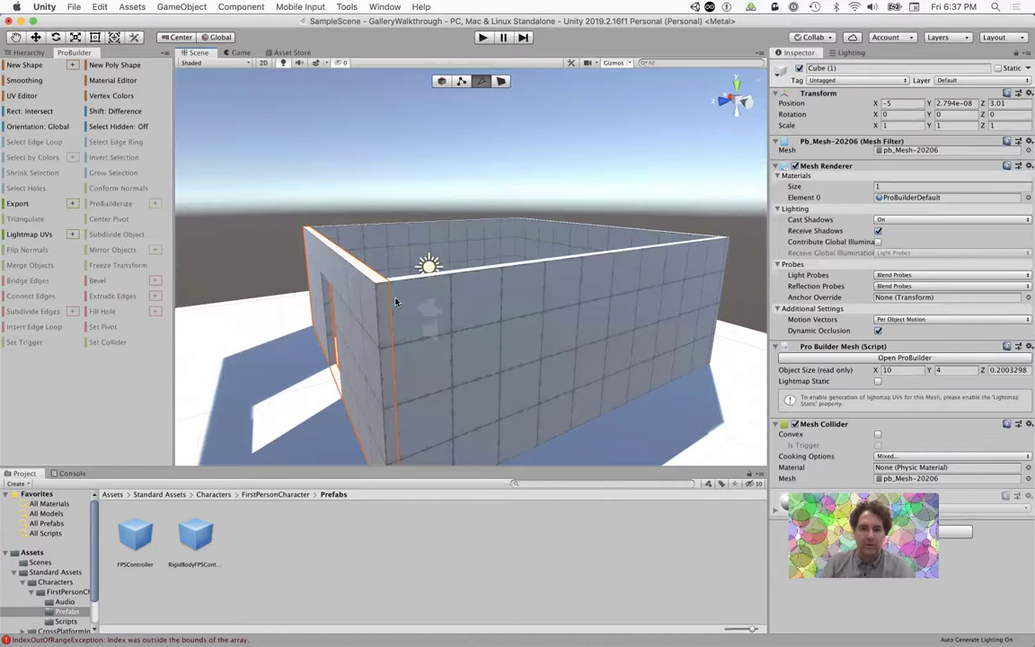
pyautogui.click(393, 304)
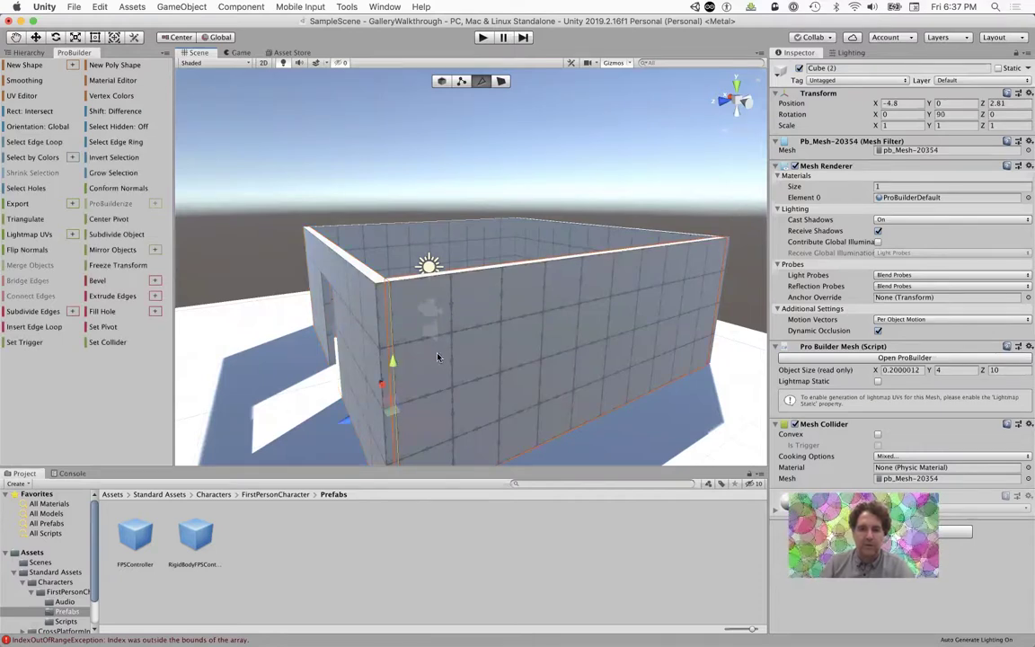
pyautogui.click(36, 327)
pyautogui.moveTo(596, 312); pyautogui.dragTo(594, 221)
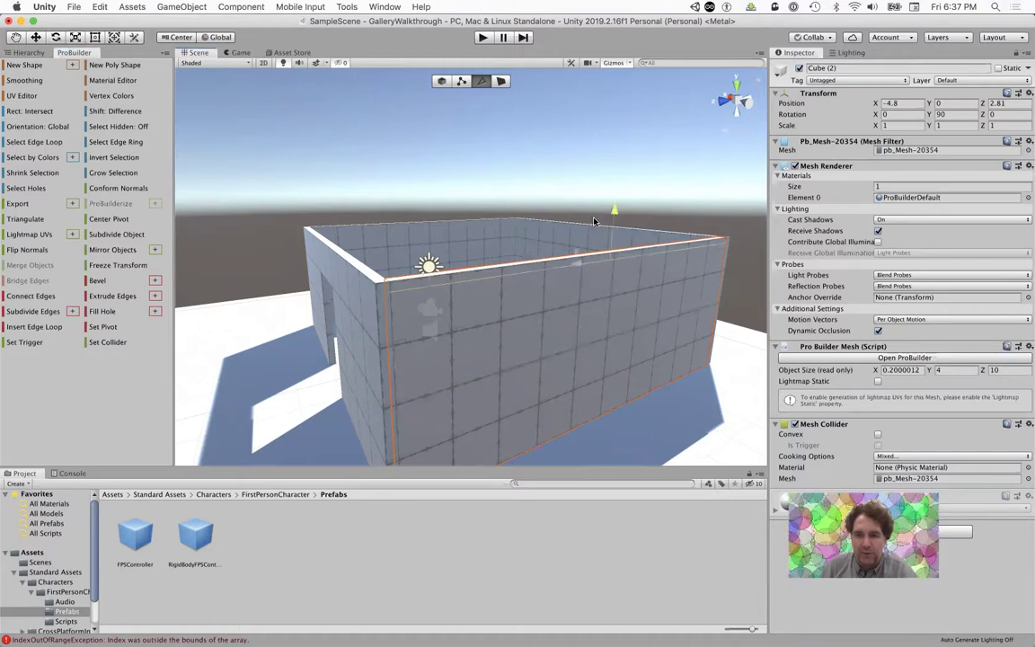
# Step: Extrude the narrow strip at the upper edge of the long wall's inner face across to the opposite wall, forming a ceiling
pyautogui.keyDown('alt'); pyautogui.moveTo(326, 324); pyautogui.dragTo(574, 270); pyautogui.keyUp('alt')
pyautogui.scroll(5, 571, 269)
pyautogui.moveTo(569, 263); pyautogui.dragTo(354, 290, button='middle')
pyautogui.keyDown('alt'); pyautogui.moveTo(343, 310); pyautogui.dragTo(403, 291); pyautogui.keyUp('alt')
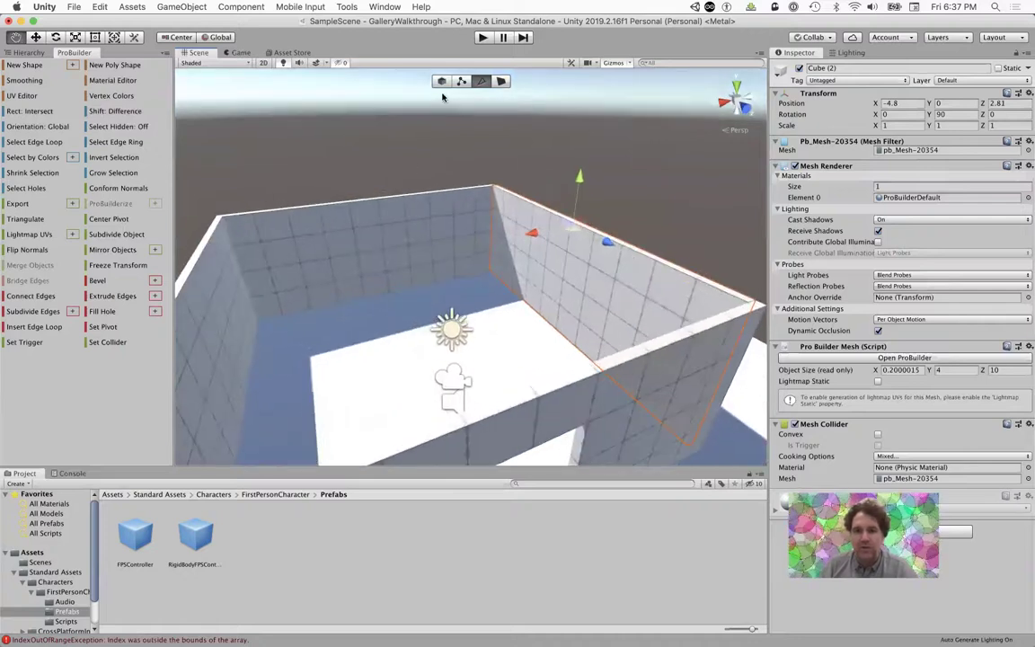
pyautogui.click(502, 81)
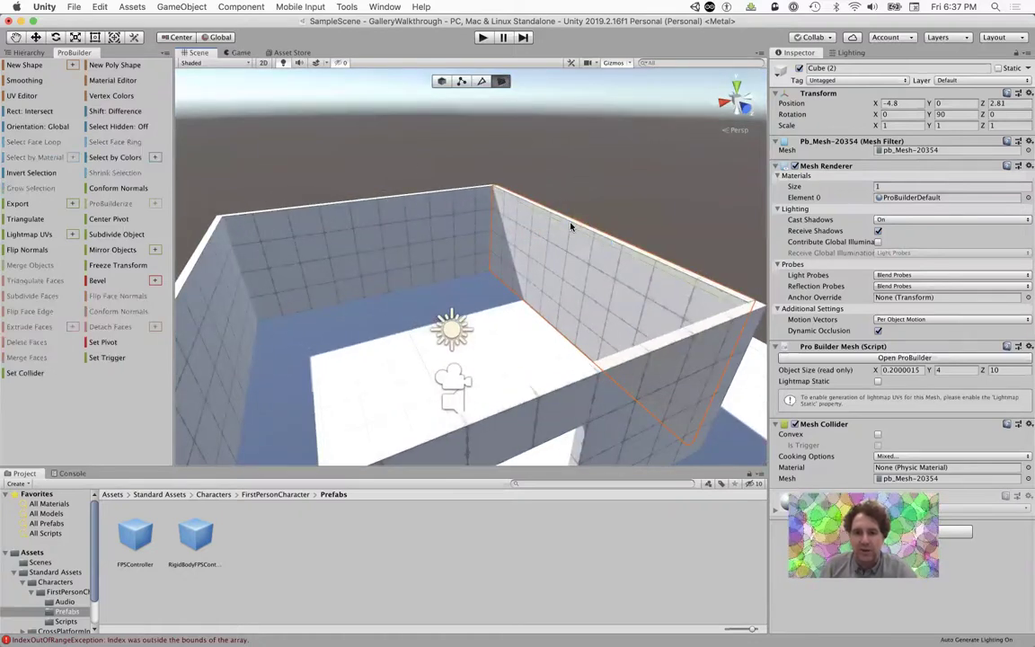
pyautogui.click(567, 228)
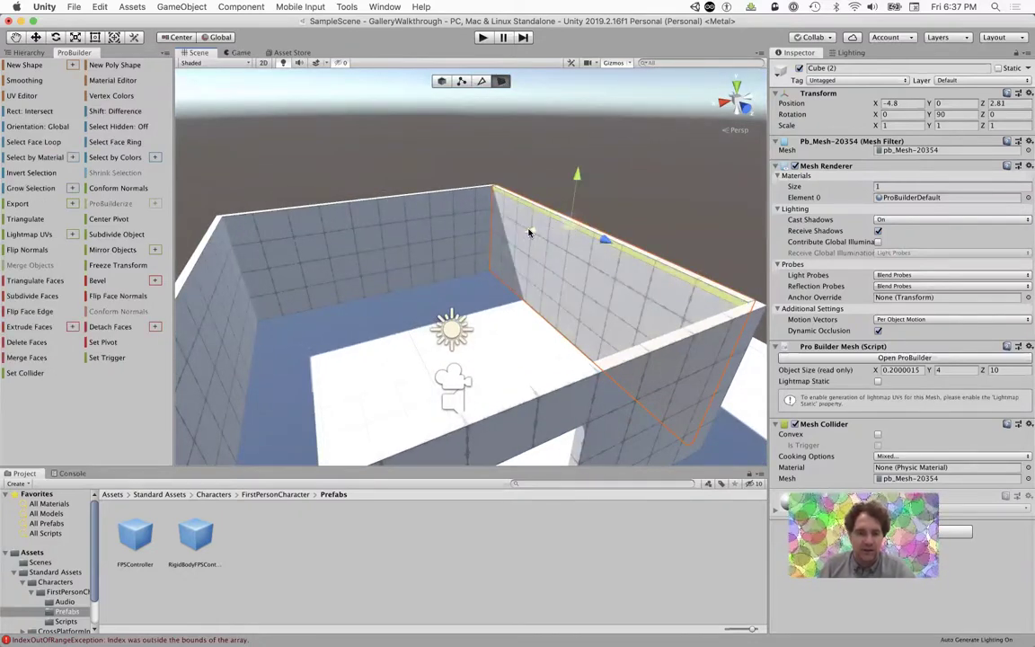
pyautogui.keyDown('shift'); pyautogui.moveTo(531, 232); pyautogui.dragTo(359, 262); pyautogui.keyUp('shift')
pyautogui.scroll(-6, 359, 263)
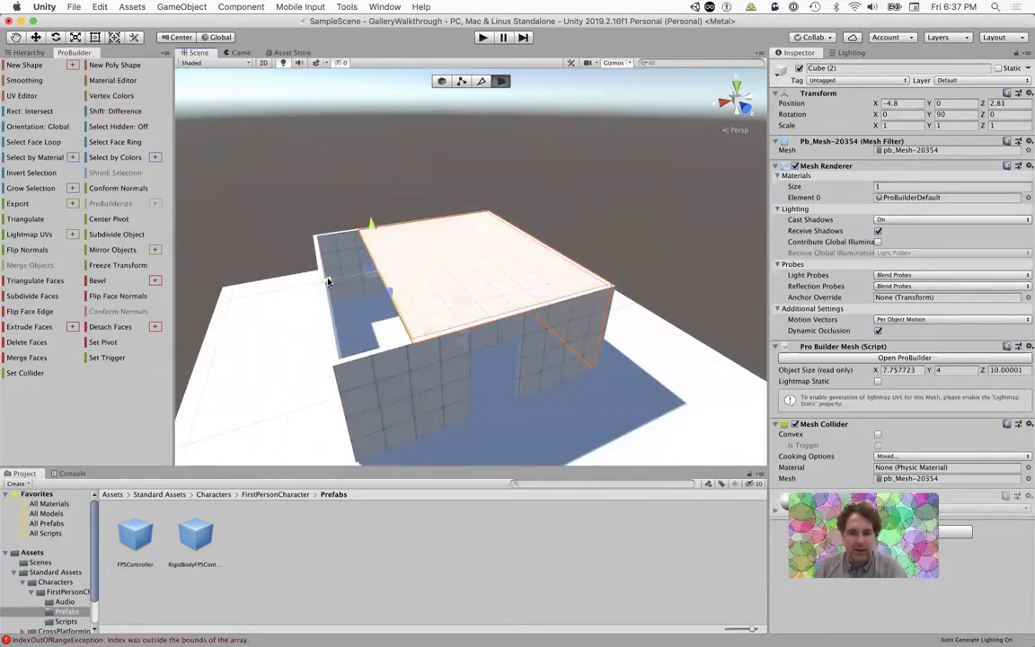
pyautogui.keyDown('shift'); pyautogui.moveTo(328, 282); pyautogui.dragTo(331, 319); pyautogui.keyUp('shift')
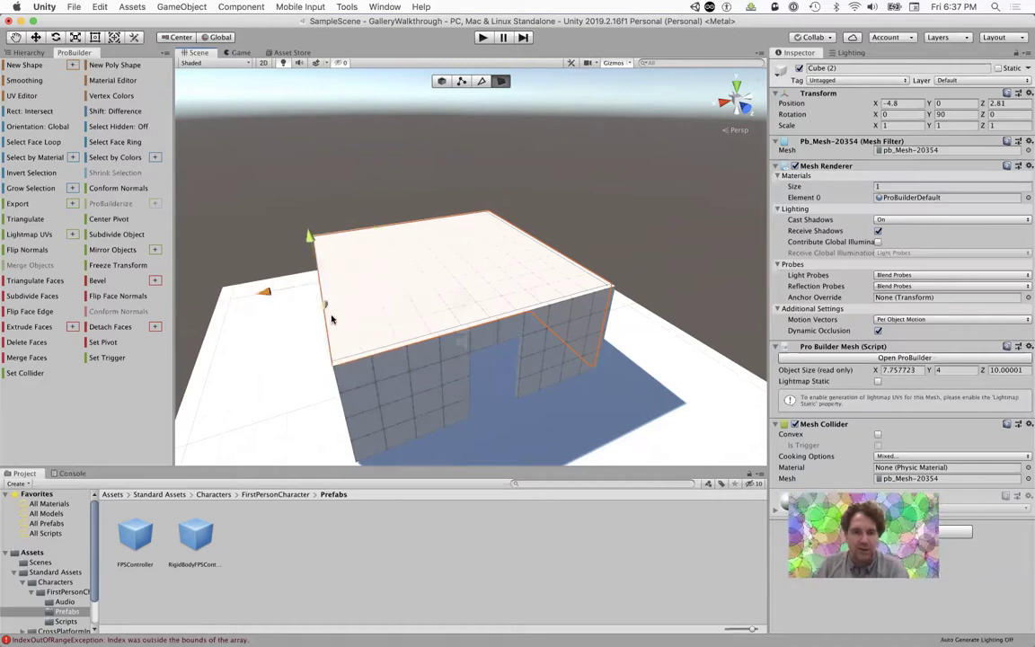
# Step: Run the game to examine the ceiling from inside the gallery room, and stop it
pyautogui.scroll(5, 438, 369)
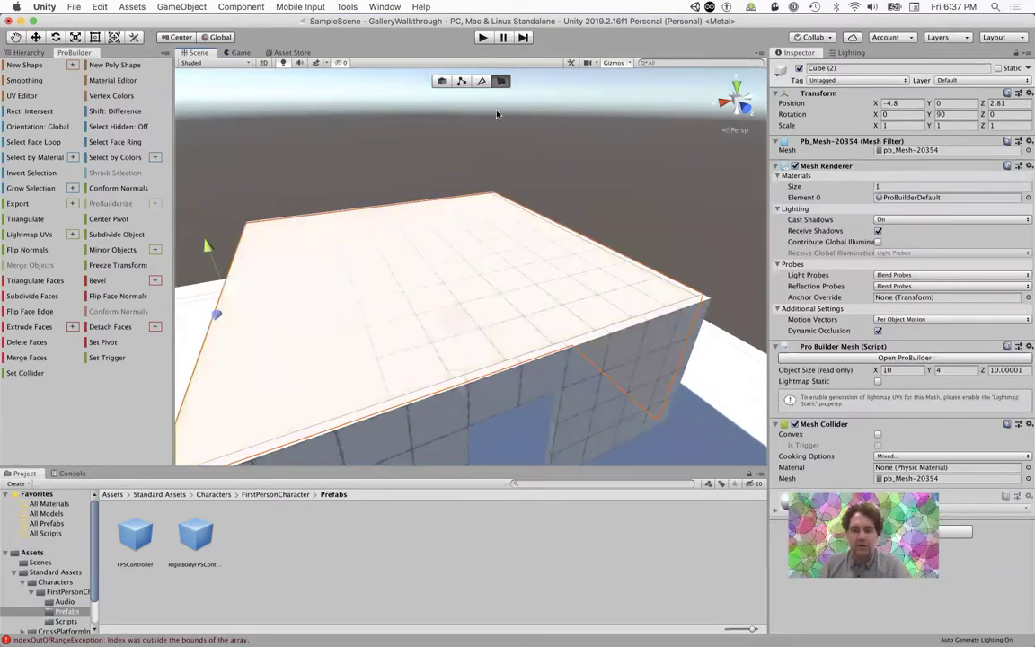
pyautogui.press('super+p')
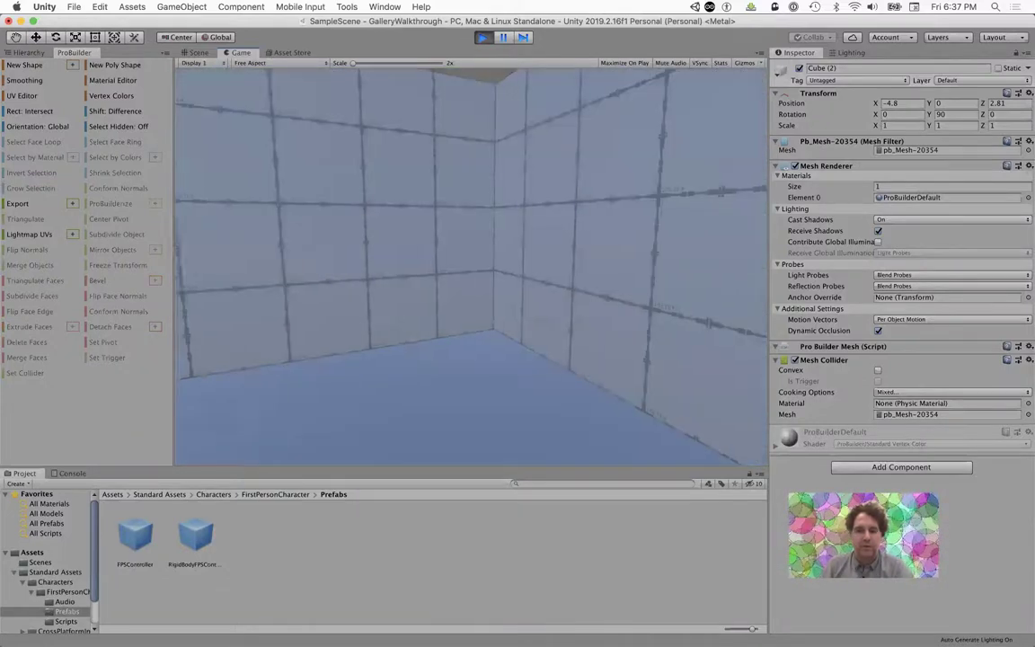
pyautogui.press('super+p')
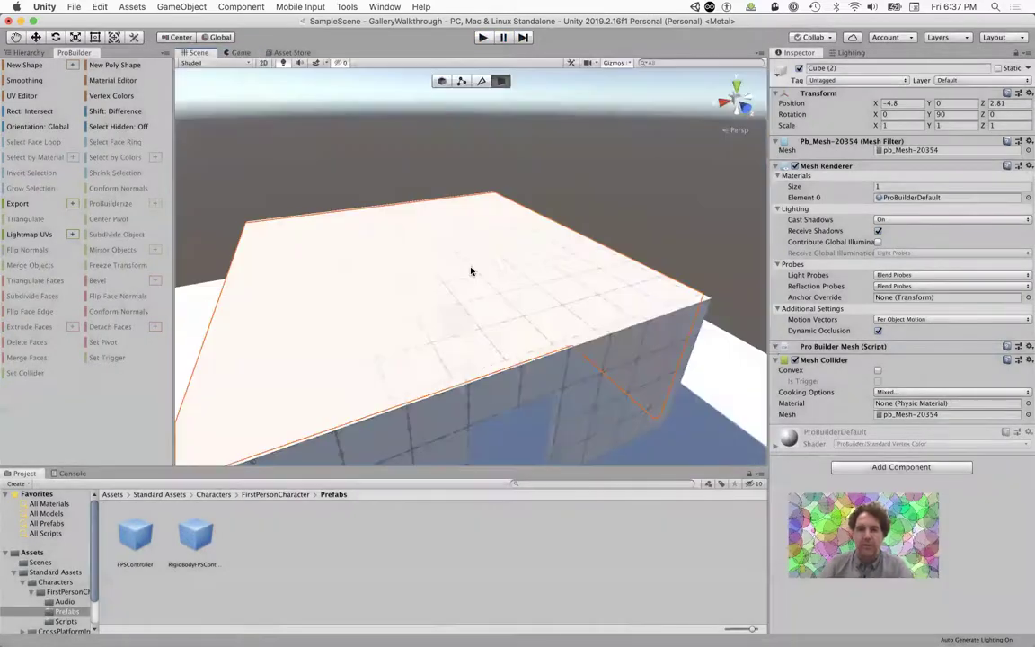
# Step: Add a spotlight inside the enclosed room, in front of the end wall
pyautogui.scroll(5, 536, 347)
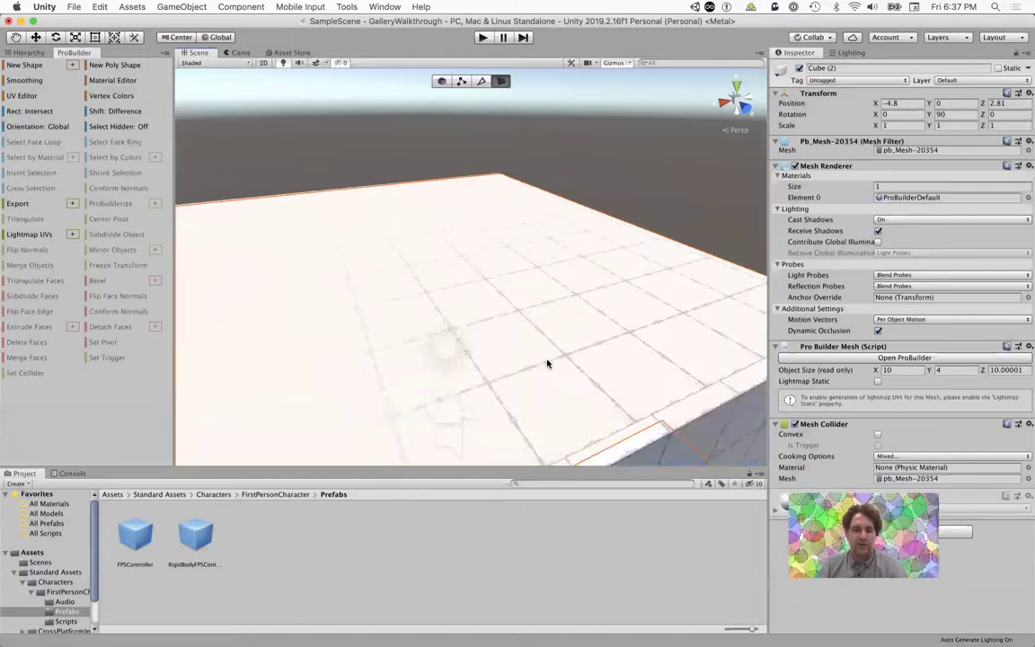
pyautogui.keyDown('alt'); pyautogui.moveTo(519, 320); pyautogui.dragTo(490, 300); pyautogui.keyUp('alt')
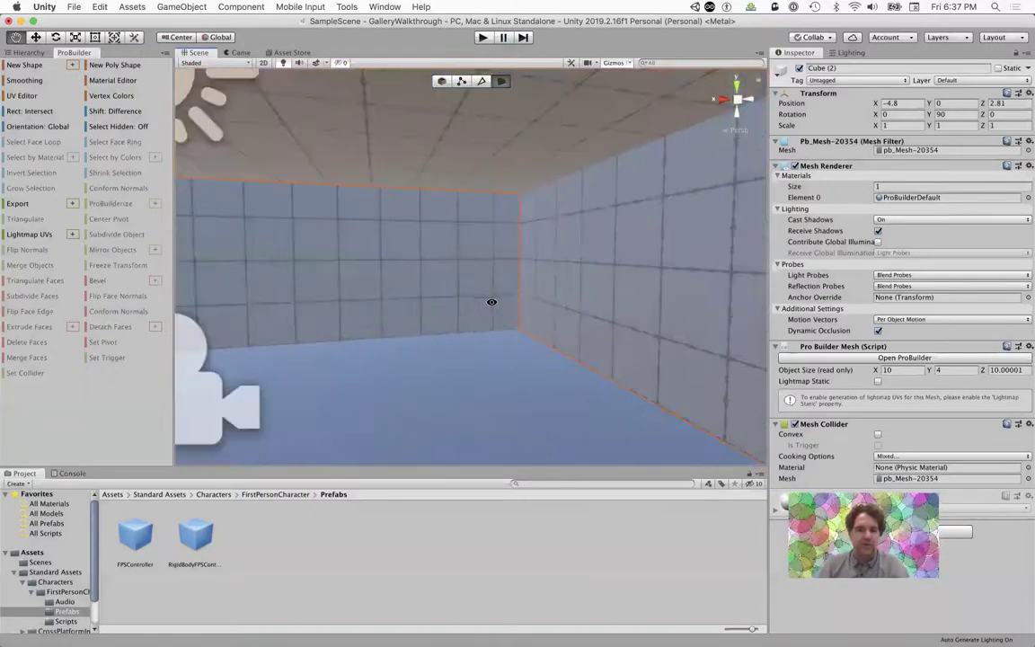
pyautogui.keyDown('alt'); pyautogui.moveTo(630, 235); pyautogui.dragTo(455, 329); pyautogui.keyUp('alt')
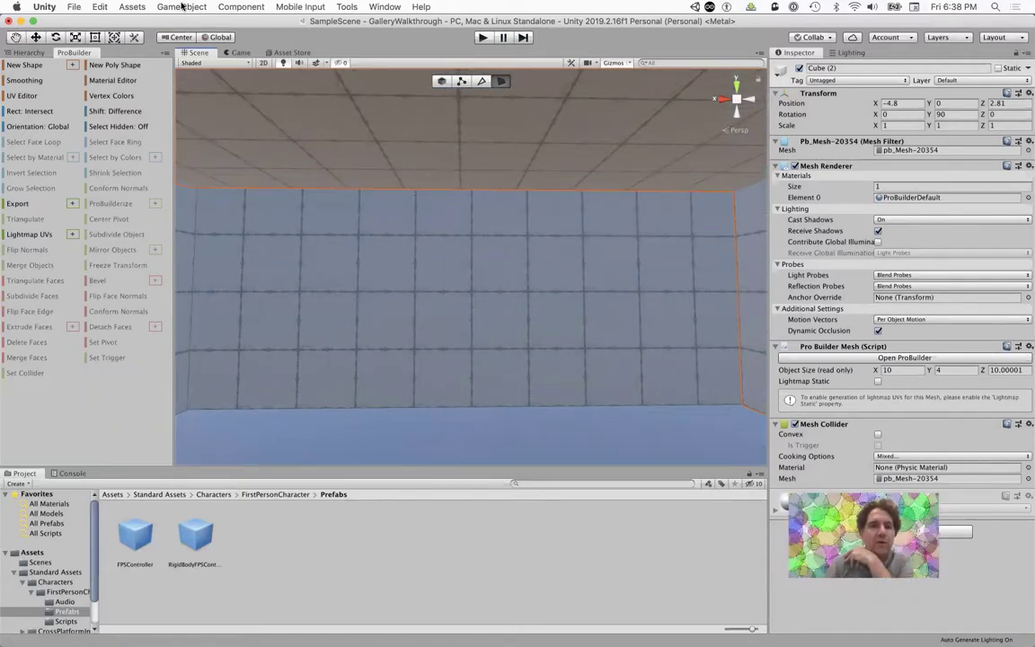
pyautogui.click(182, 6)
pyautogui.moveTo(179, 46)
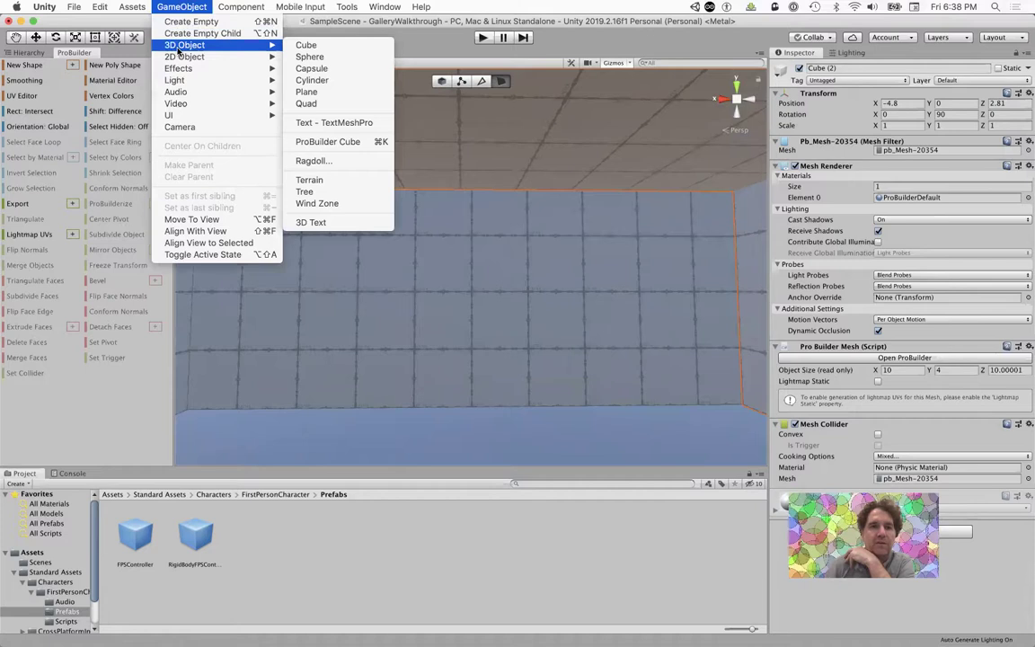
pyautogui.moveTo(179, 82)
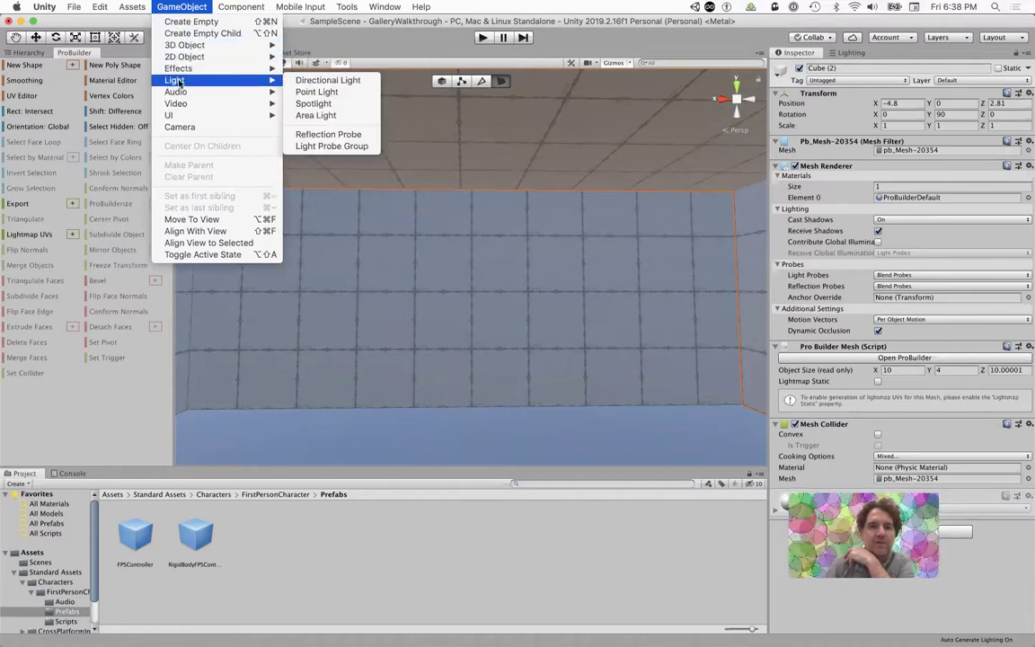
pyautogui.click(319, 103)
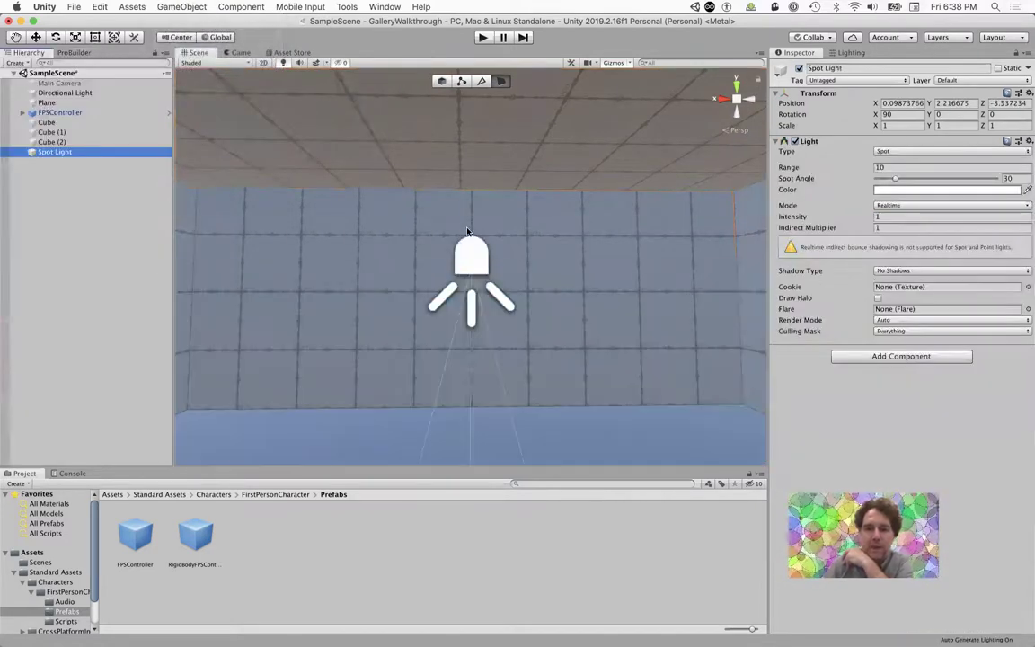
pyautogui.scroll(-5, 521, 288)
pyautogui.keyDown('alt'); pyautogui.moveTo(590, 343); pyautogui.dragTo(362, 260); pyautogui.keyUp('alt')
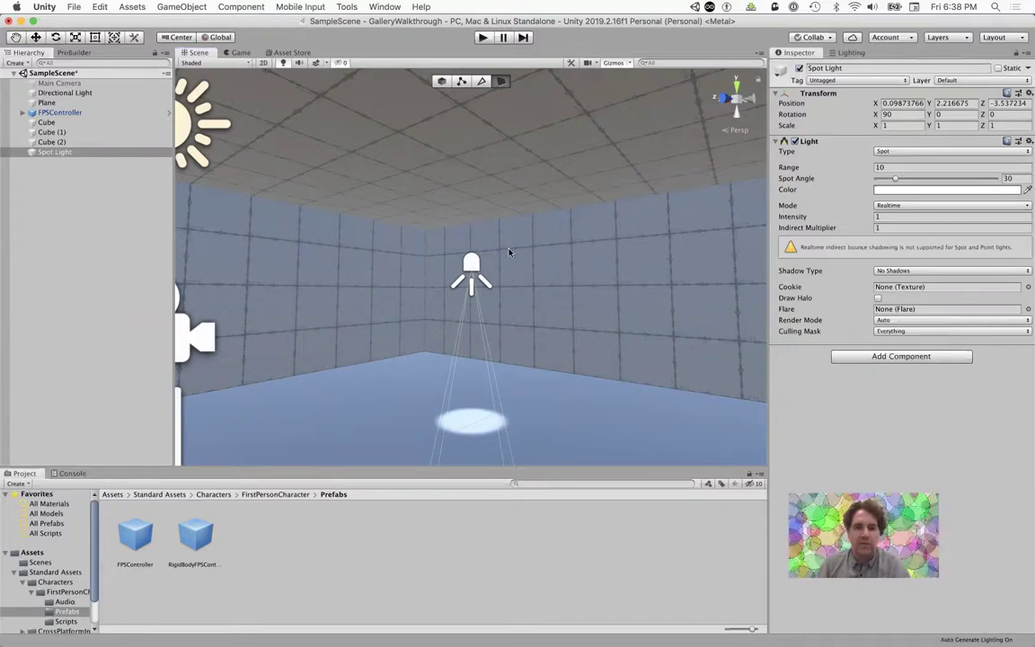
# Step: Select the spotlight in object selection mode and rotate it to about 167 degrees on X so it aims at the wall
pyautogui.click(431, 251)
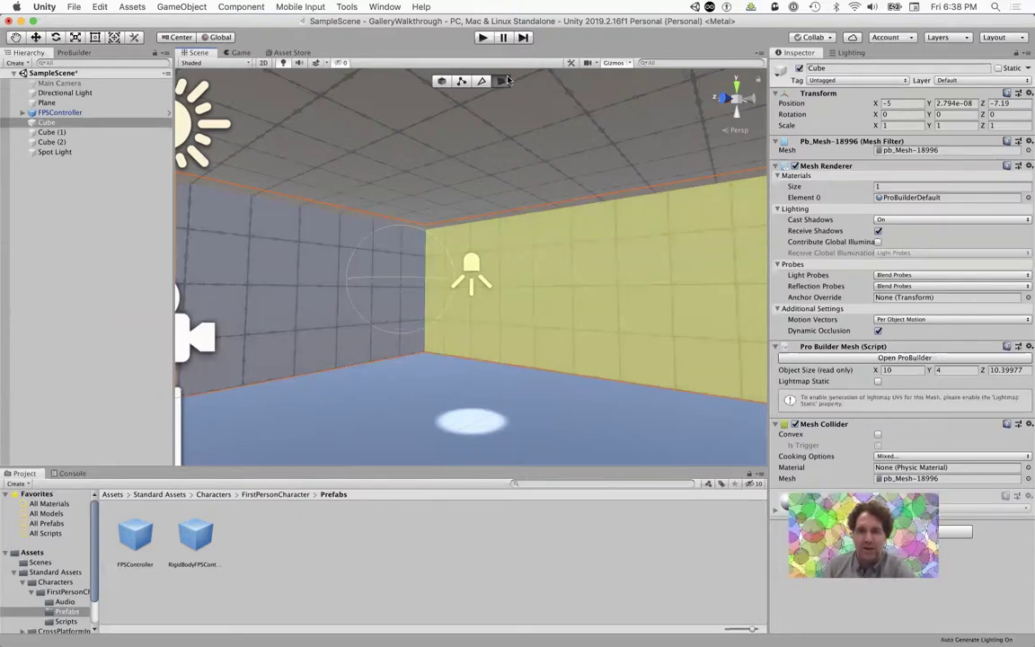
pyautogui.click(442, 81)
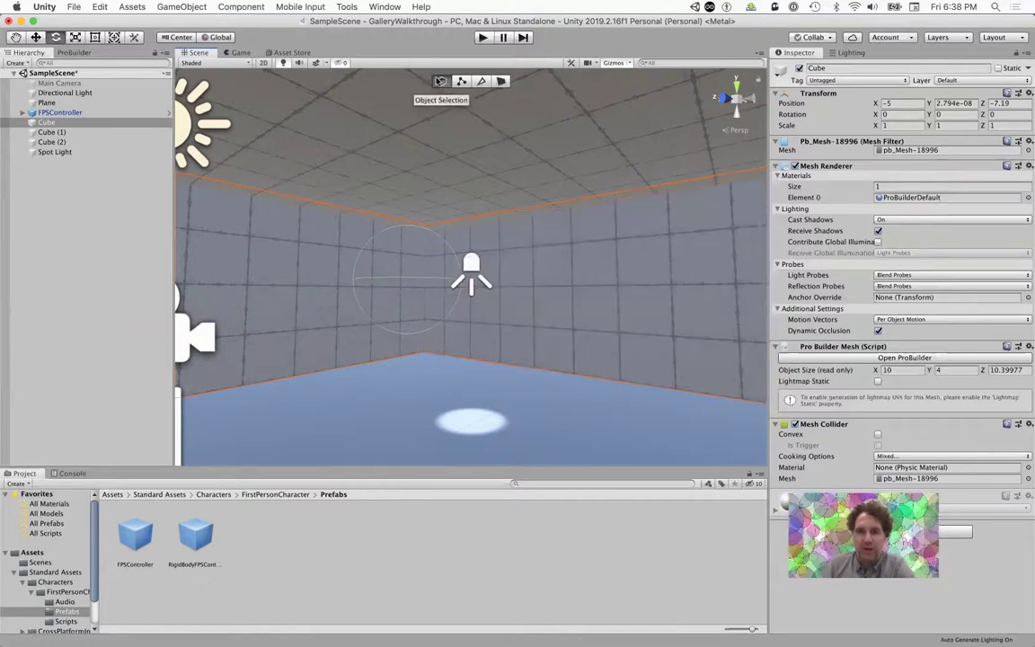
pyautogui.click(424, 273)
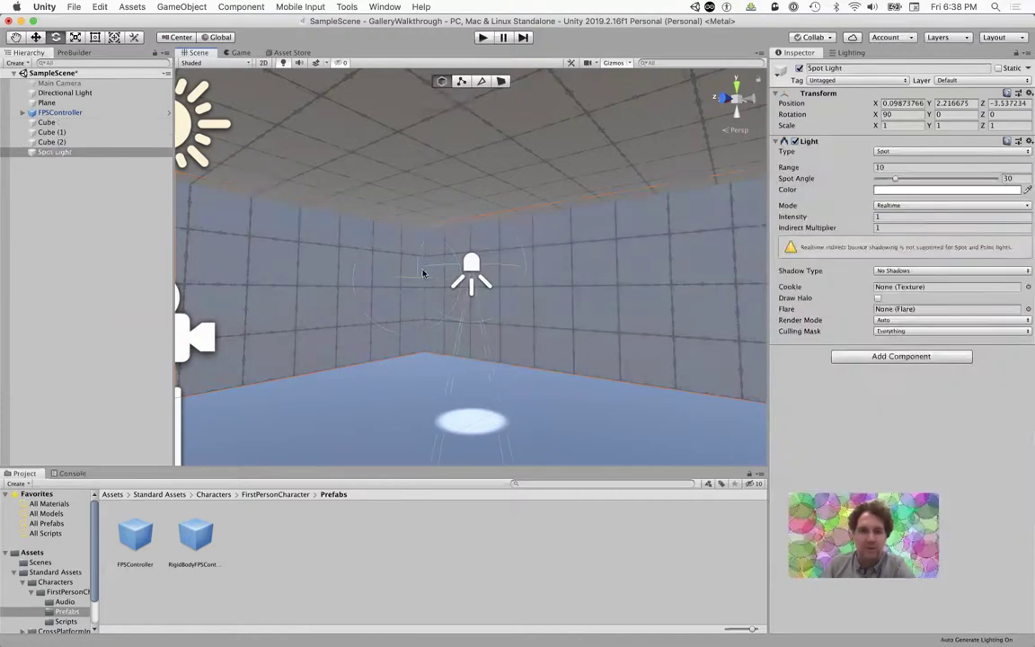
pyautogui.moveTo(444, 233); pyautogui.dragTo(432, 340)
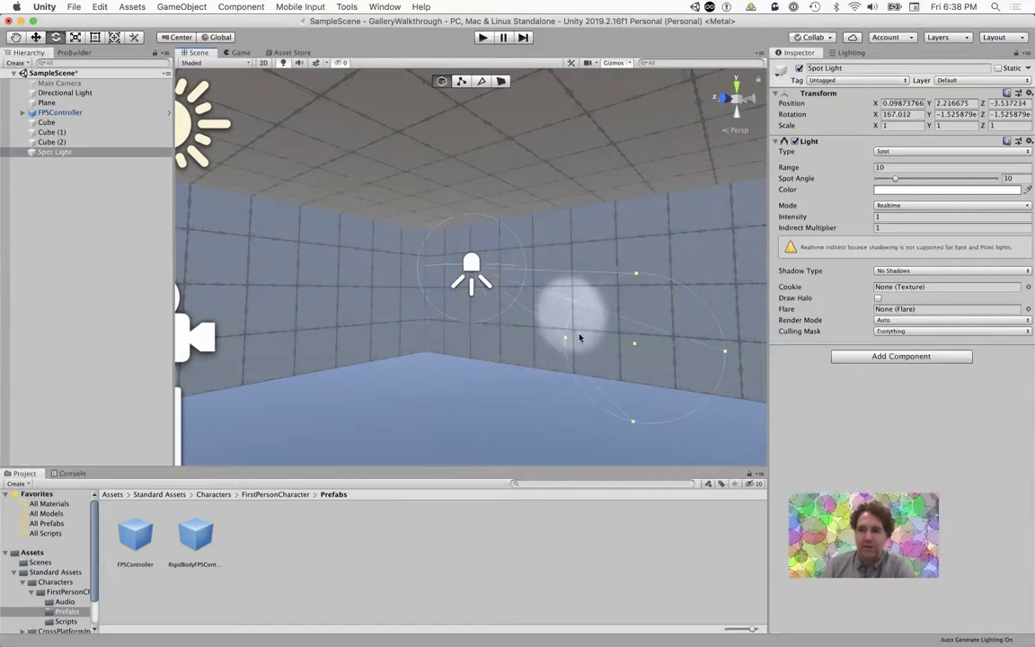
# Step: Widen the spotlight's cone to a spot angle of about 74.3 with a range of about 10.8, and set its intensity to 1.69
pyautogui.moveTo(631, 337); pyautogui.dragTo(469, 325)
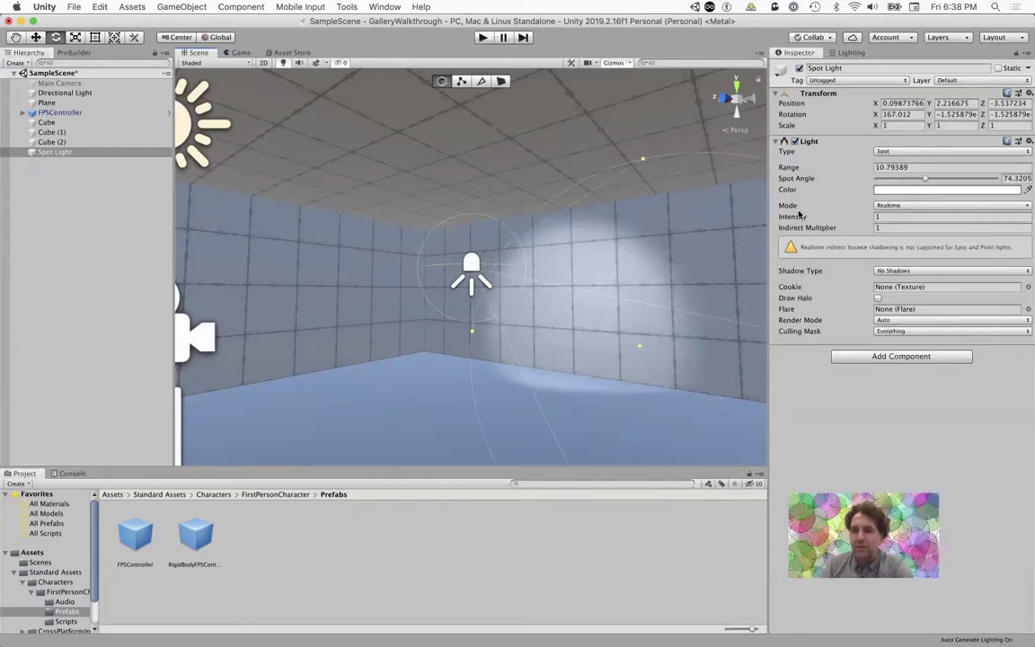
pyautogui.moveTo(793, 217); pyautogui.dragTo(729, 197)
# Step: Raise the spotlight to about Y 3.33 near the ceiling and tilt it down to about 152 degrees on X
pyautogui.click(36, 36)
pyautogui.moveTo(465, 219); pyautogui.dragTo(464, 128)
pyautogui.moveTo(464, 147); pyautogui.dragTo(464, 154)
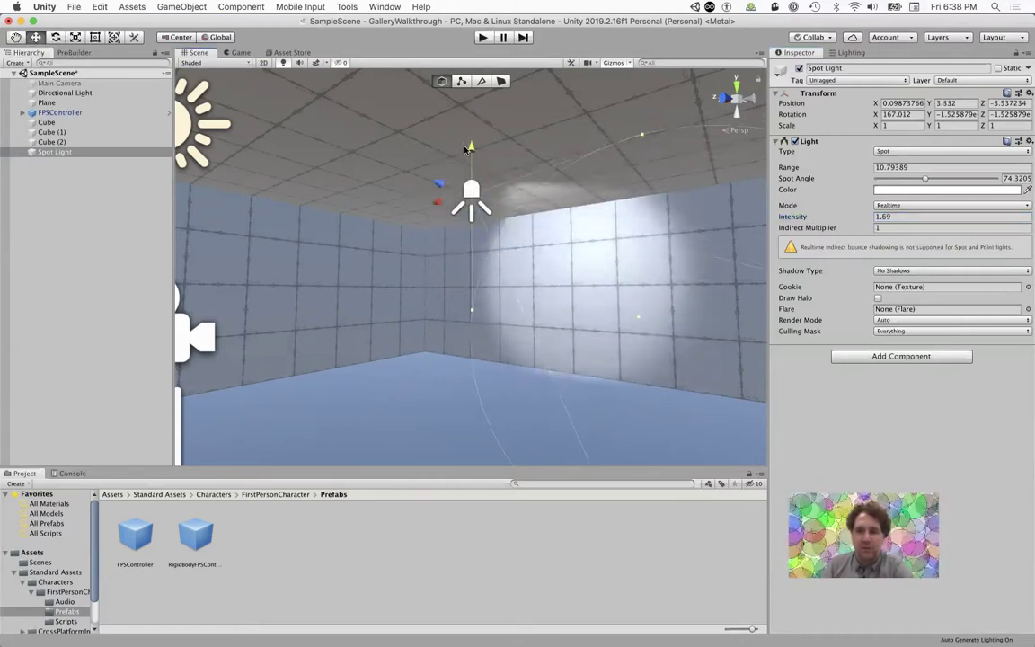
pyautogui.click(56, 37)
pyautogui.moveTo(440, 212); pyautogui.dragTo(425, 190)
# Step: Examine the spotlight's pool of light on the wall and floor from the front and from the side
pyautogui.scroll(-3, 322, 292)
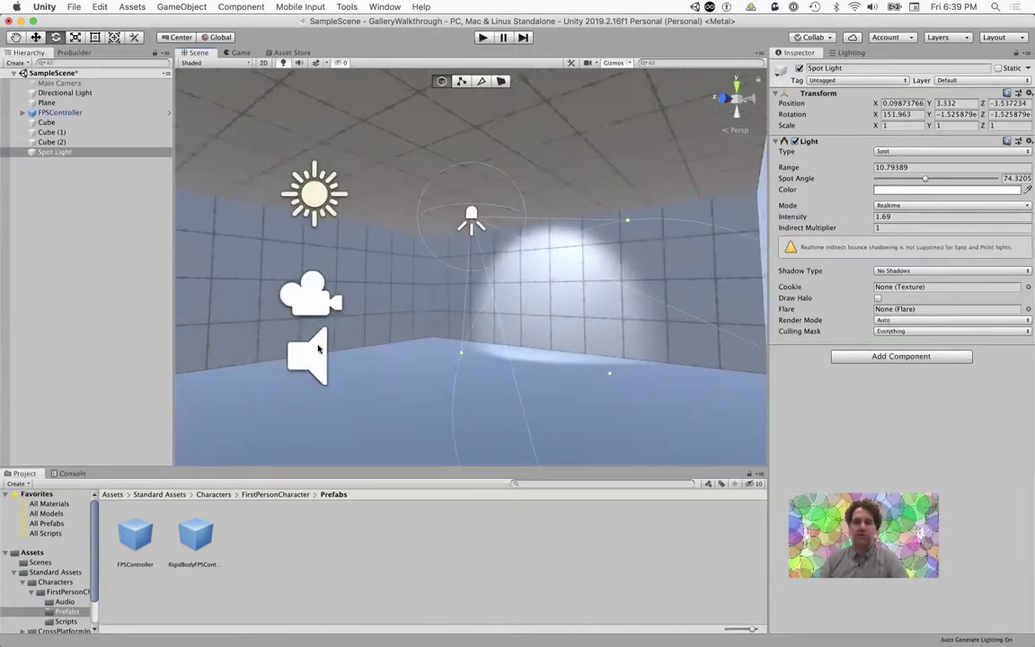
pyautogui.keyDown('alt'); pyautogui.moveTo(319, 349); pyautogui.dragTo(455, 362); pyautogui.keyUp('alt')
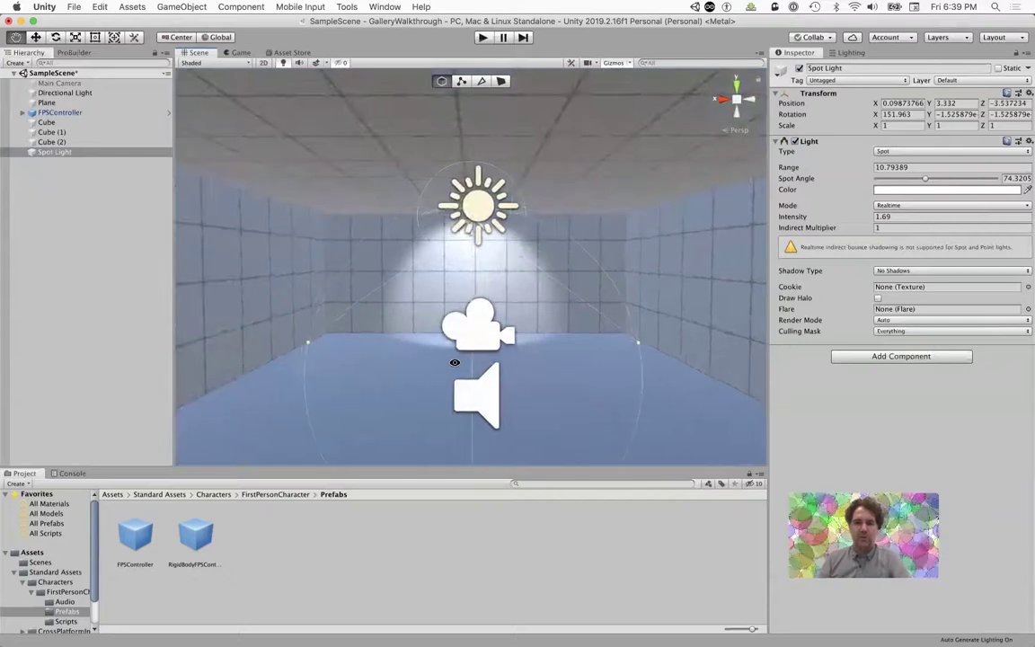
pyautogui.scroll(5, 461, 359)
pyautogui.keyDown('alt'); pyautogui.moveTo(509, 385); pyautogui.dragTo(408, 360); pyautogui.keyUp('alt')
pyautogui.press('e')
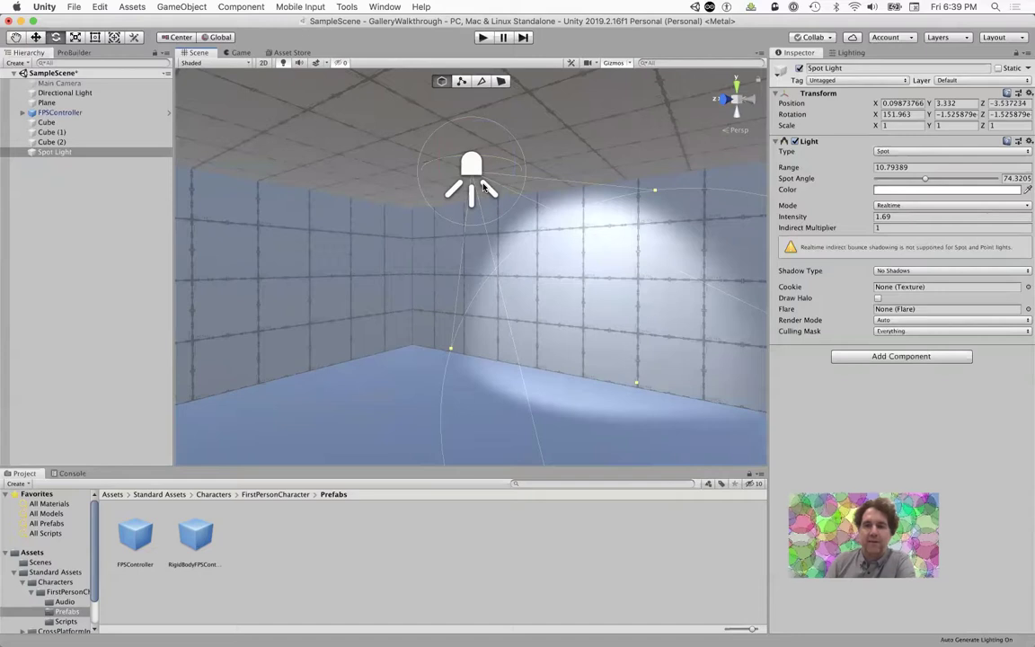
pyautogui.scroll(-5, 389, 256)
pyautogui.scroll(5, 388, 256)
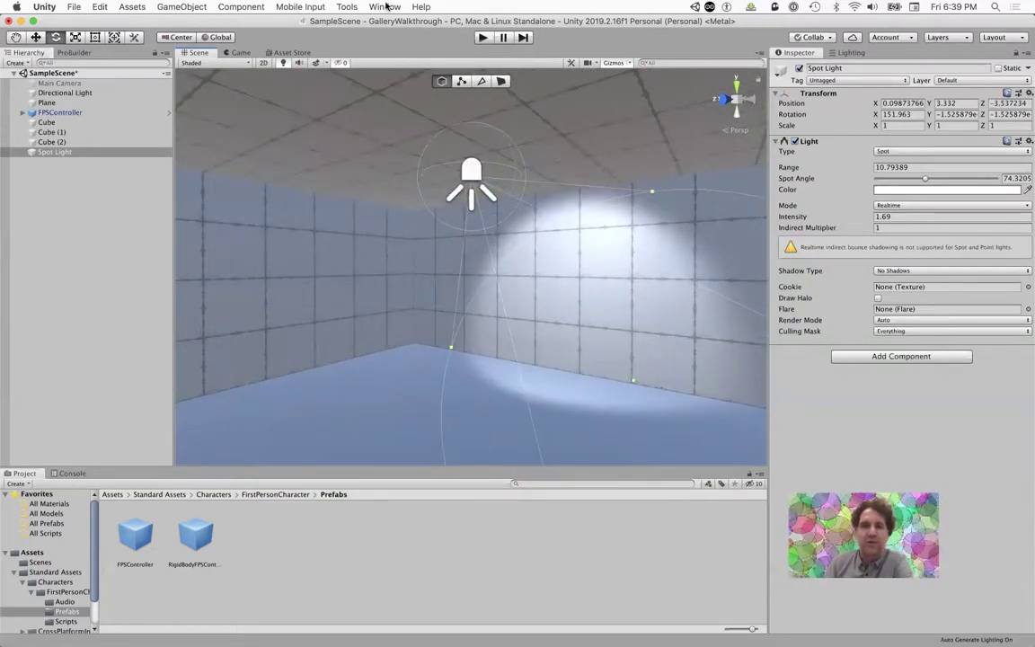
# Step: Open the Lighting Settings for the scene
pyautogui.click(384, 7)
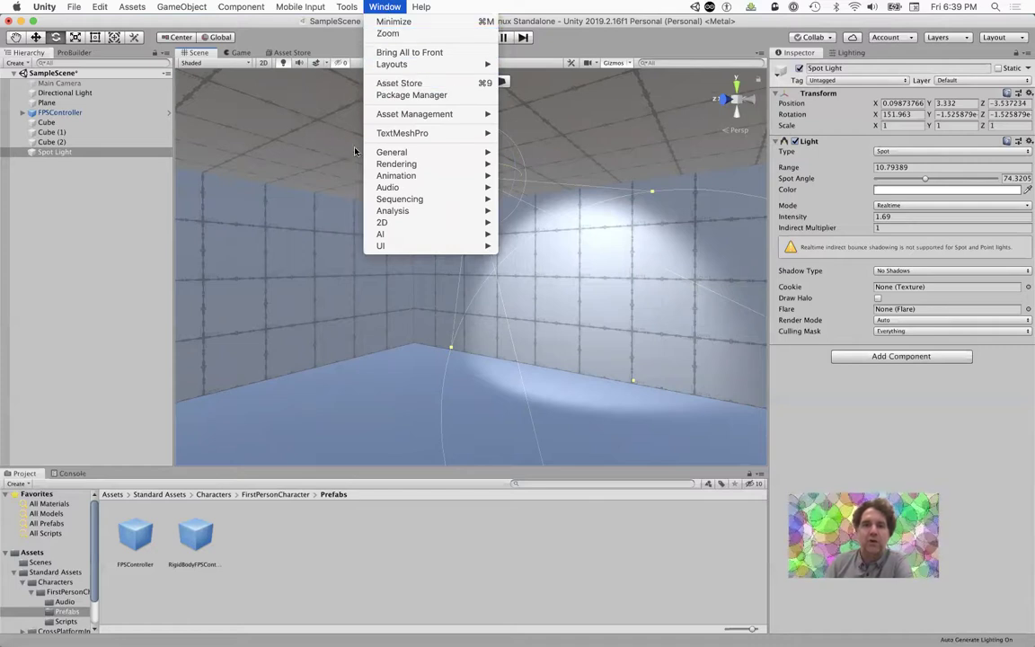
pyautogui.moveTo(402, 155)
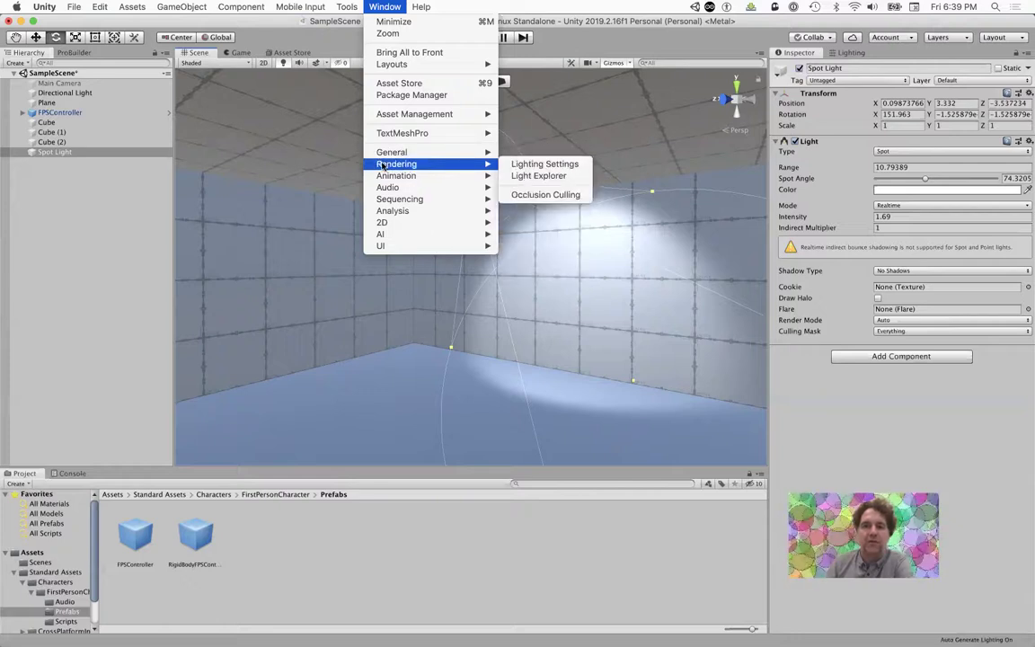
pyautogui.click(557, 164)
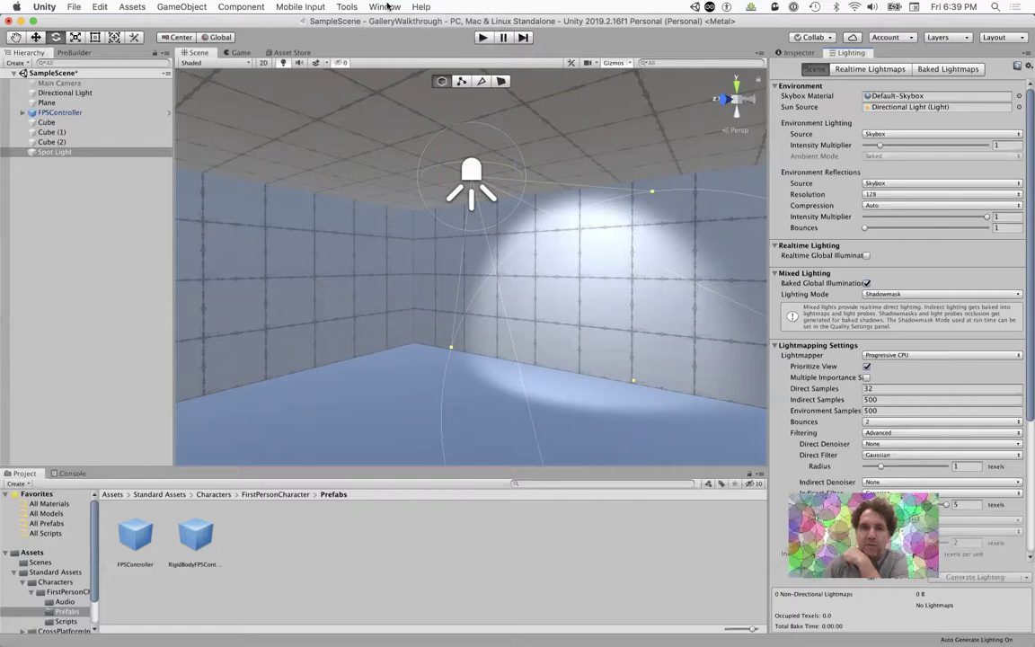
pyautogui.click(385, 6)
pyautogui.moveTo(449, 152)
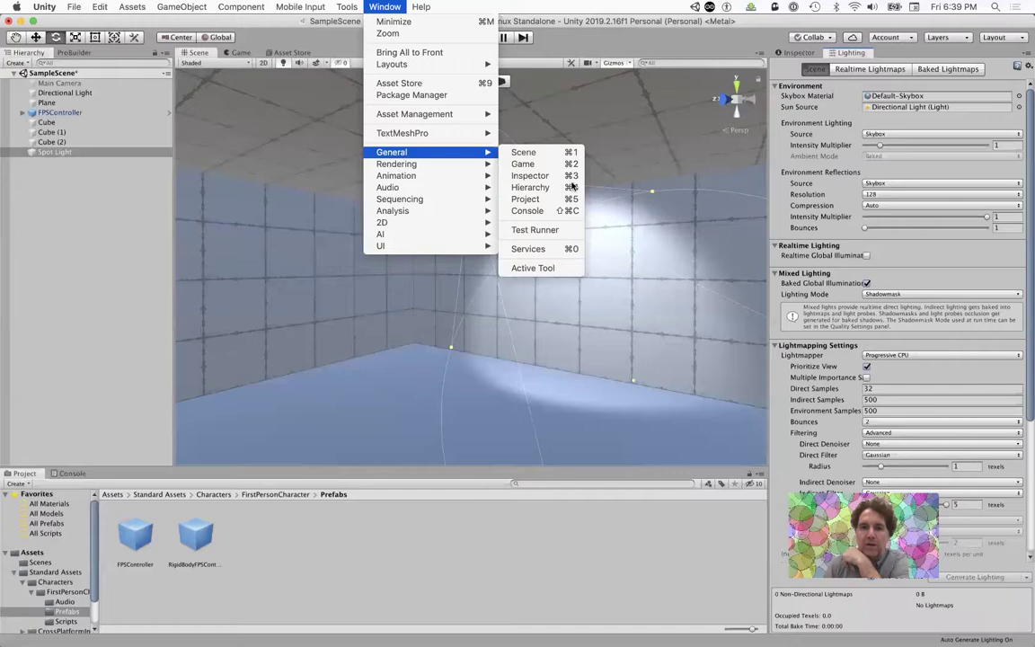
pyautogui.moveTo(431, 170)
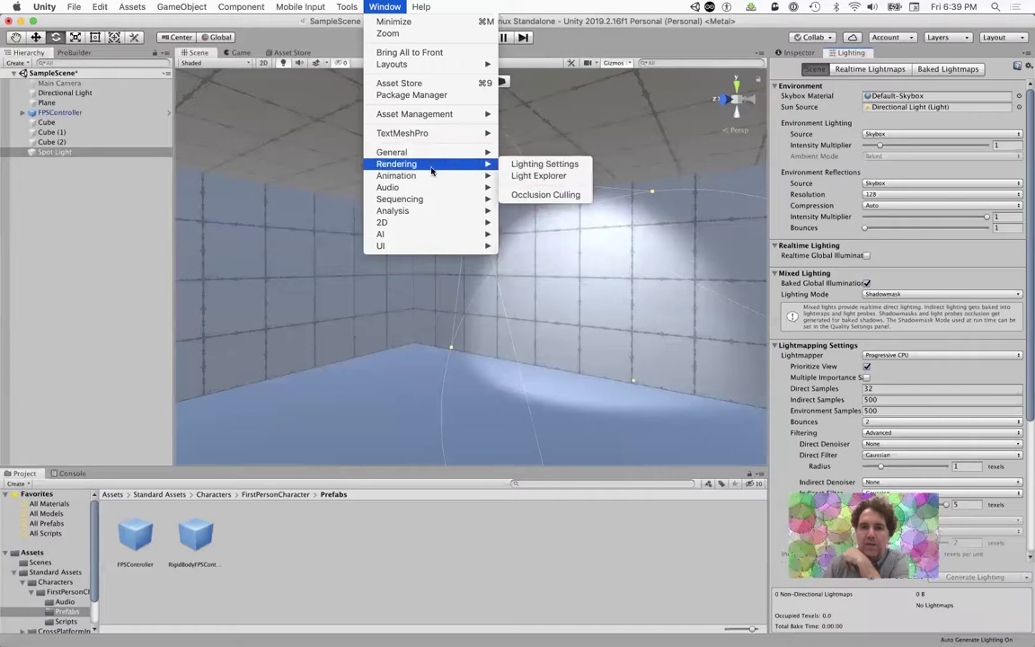
pyautogui.click(734, 153)
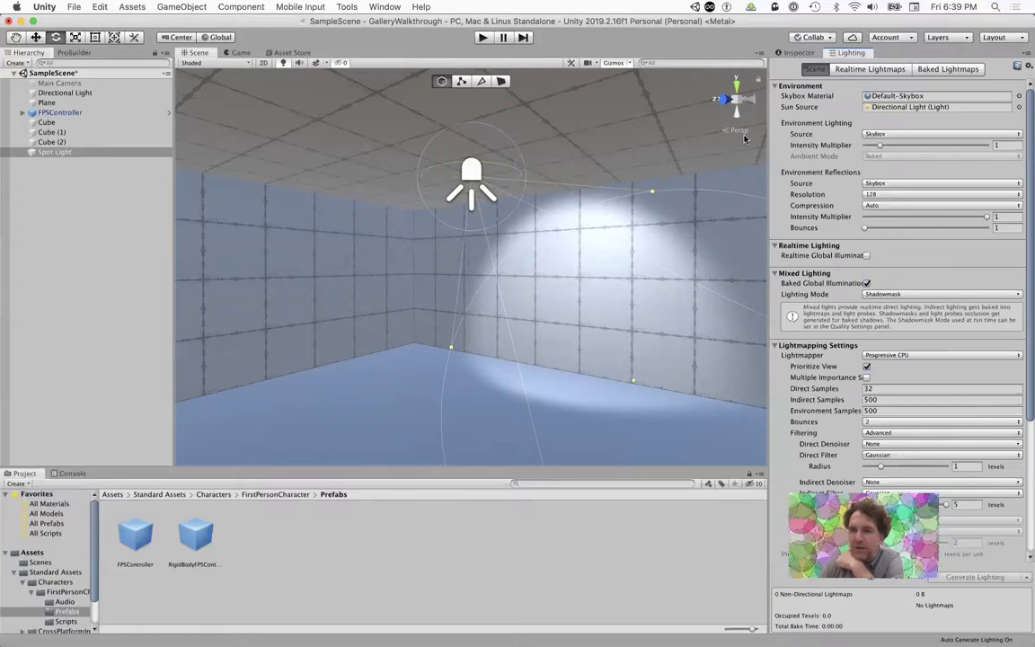
# Step: Set the environment lighting source to Skybox and its Intensity Multiplier to 0.8
pyautogui.click(895, 134)
pyautogui.click(899, 131)
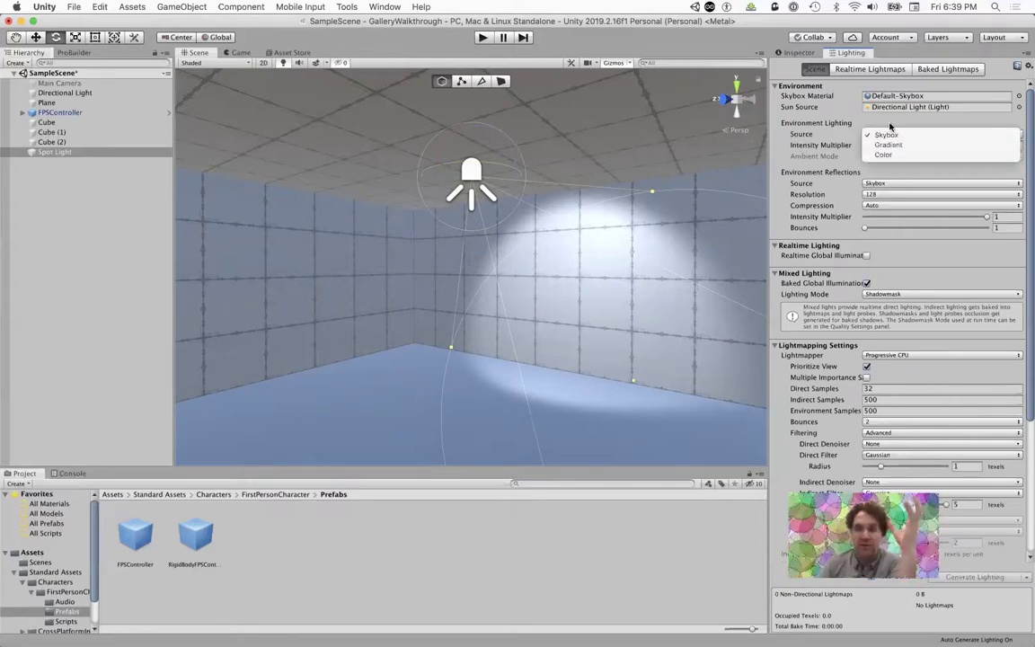
pyautogui.click(888, 133)
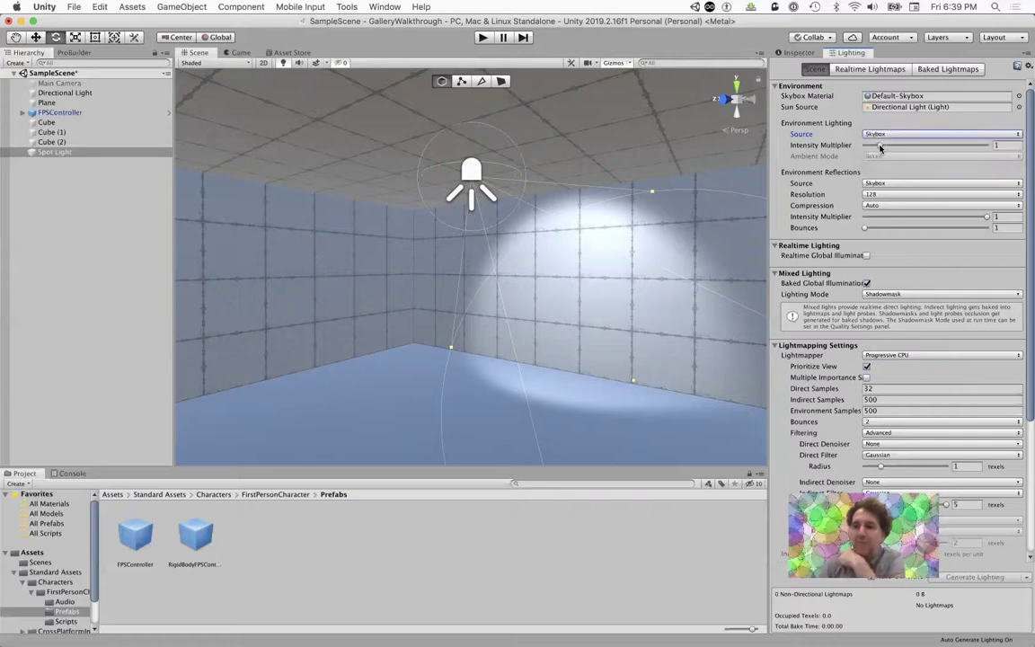
pyautogui.moveTo(880, 149)
pyautogui.mouseDown()
pyautogui.moveTo(912, 145)
pyautogui.moveTo(861, 146)
pyautogui.moveTo(898, 146)
pyautogui.moveTo(872, 146)
pyautogui.mouseUp()
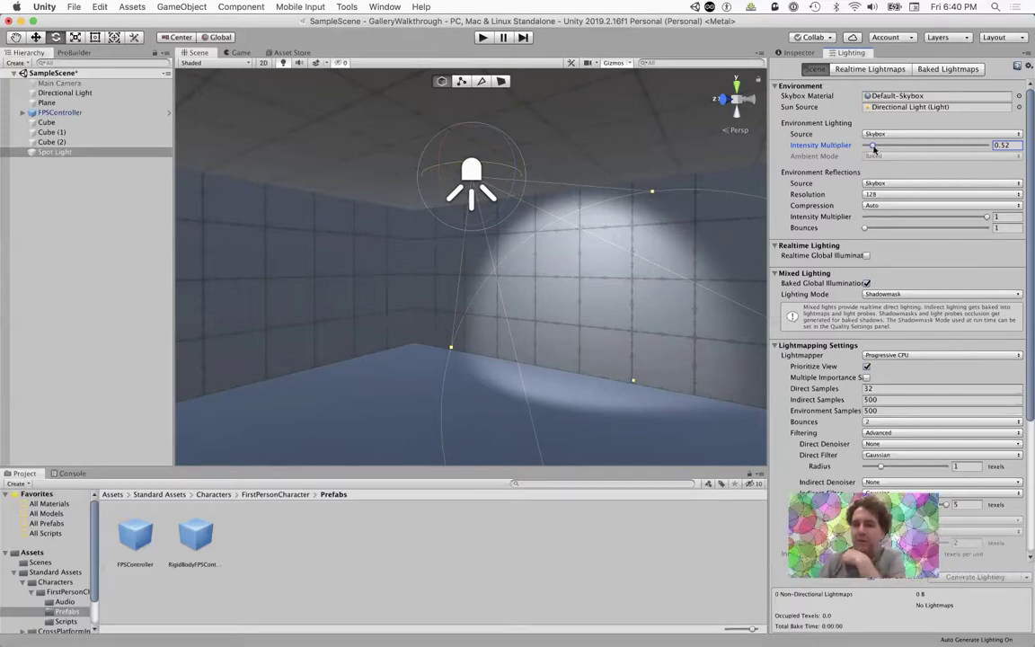
pyautogui.moveTo(872, 148); pyautogui.dragTo(877, 146)
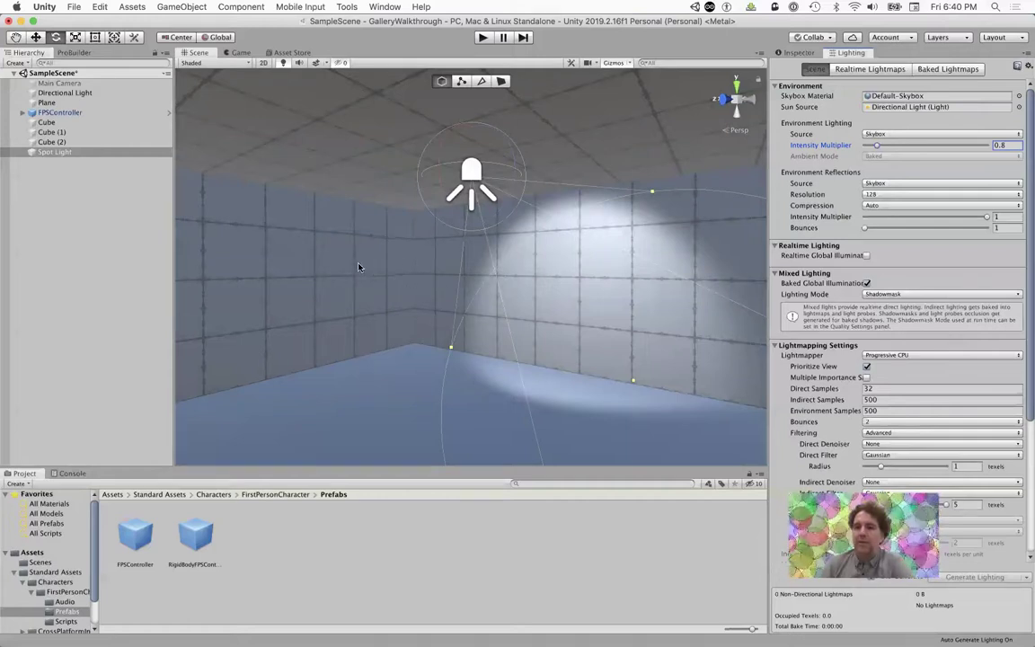
# Step: Add a second directional light to the scene inside the gallery room
pyautogui.scroll(-3, 362, 266)
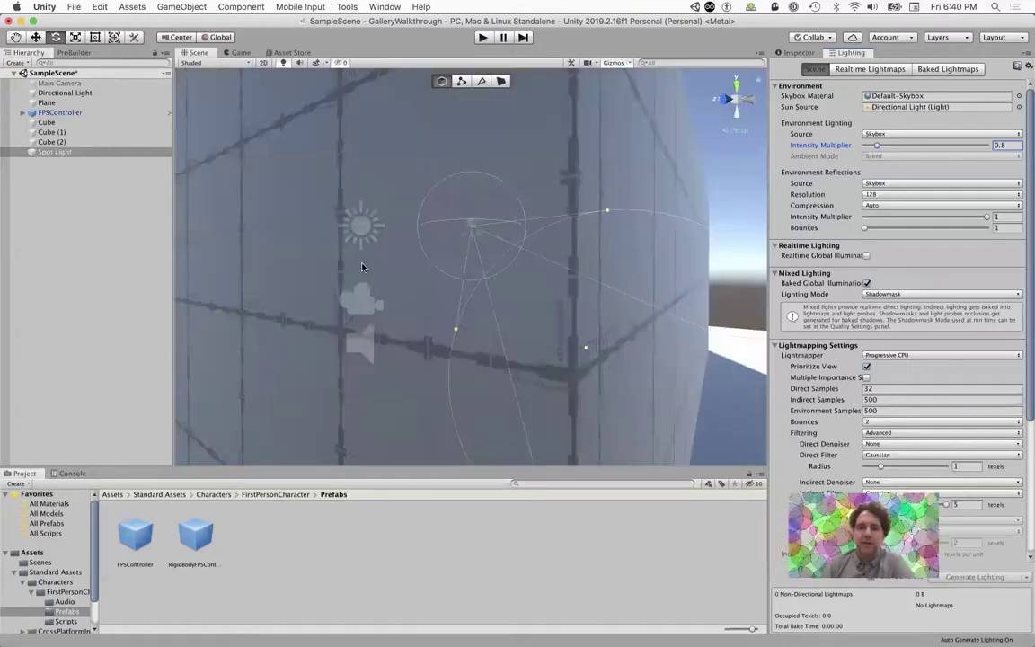
pyautogui.scroll(3, 362, 266)
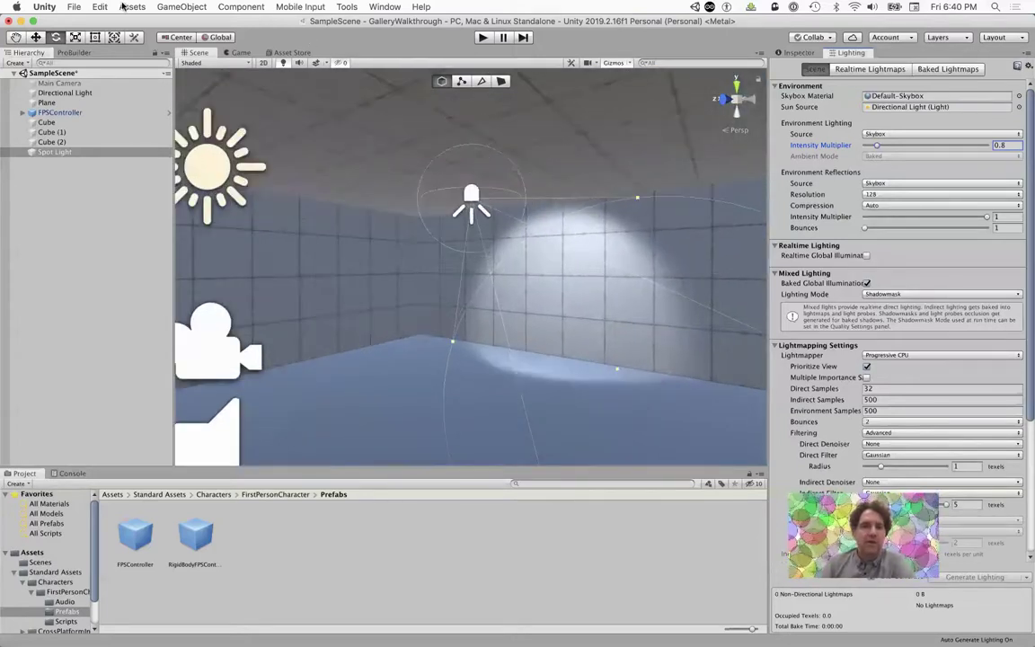
pyautogui.click(180, 7)
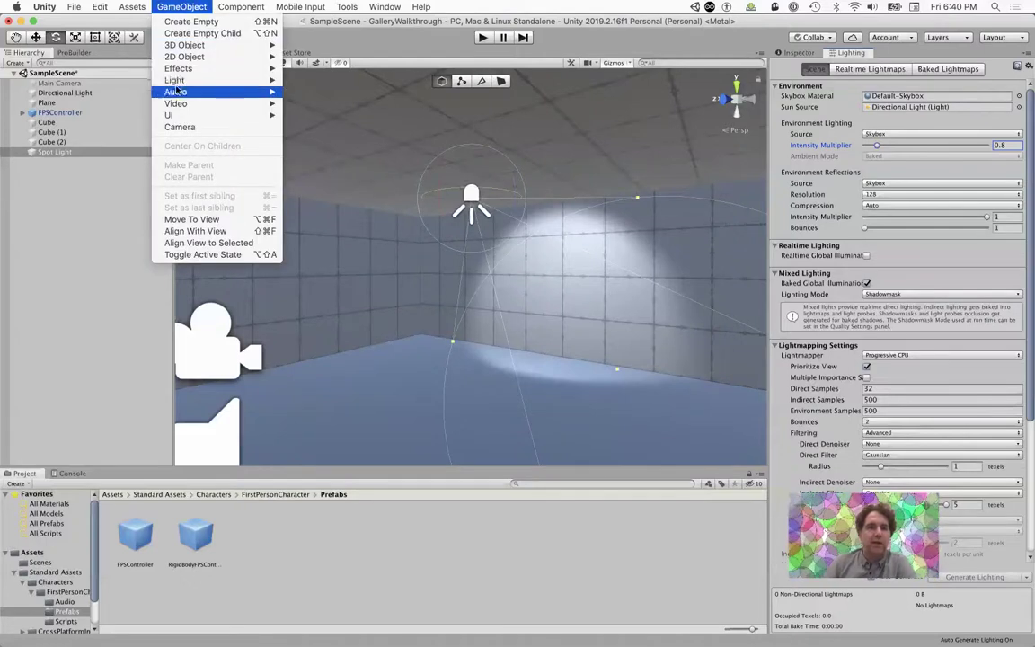
pyautogui.moveTo(256, 80)
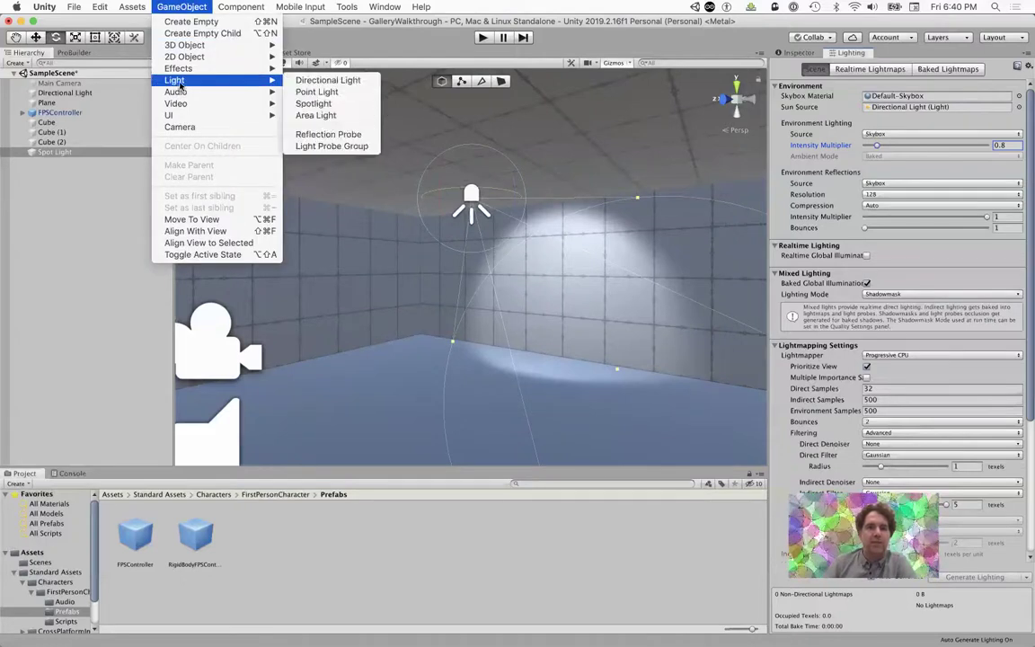
pyautogui.click(327, 82)
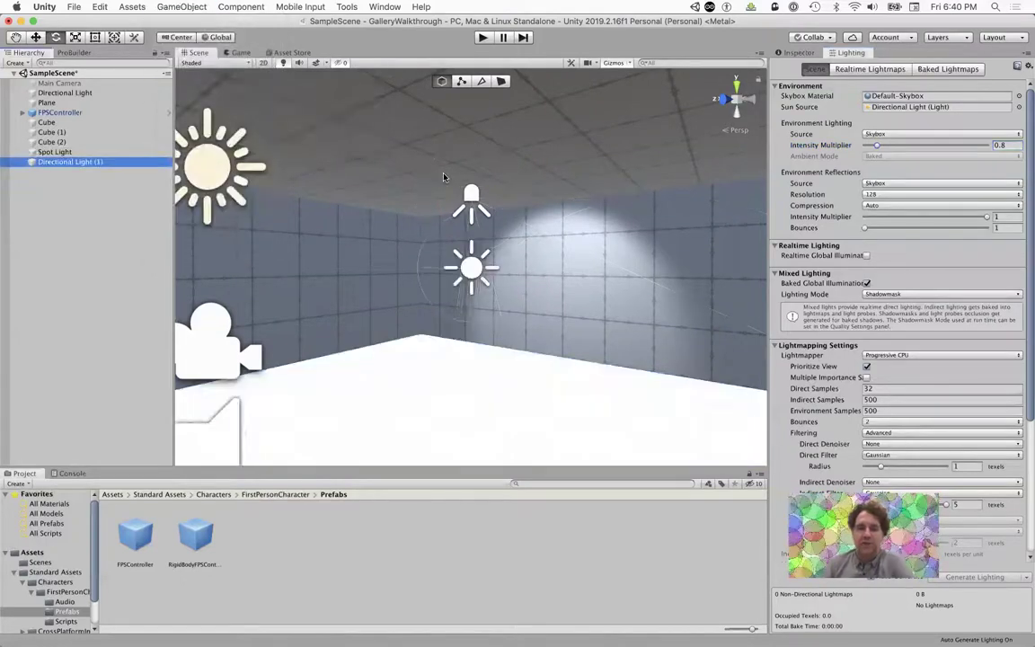
# Step: Rotate the new directional light to about X 58, Y -143, Z -123 so it shines on the spotlit wall
pyautogui.scroll(5, 484, 249)
pyautogui.scroll(-5, 486, 252)
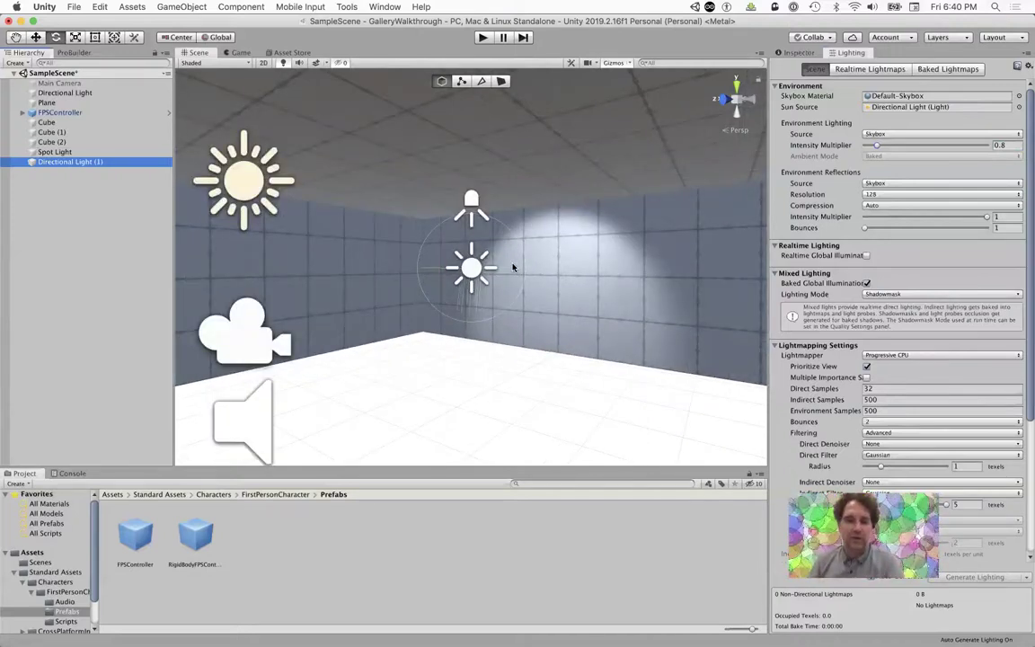
pyautogui.moveTo(443, 235); pyautogui.dragTo(438, 336)
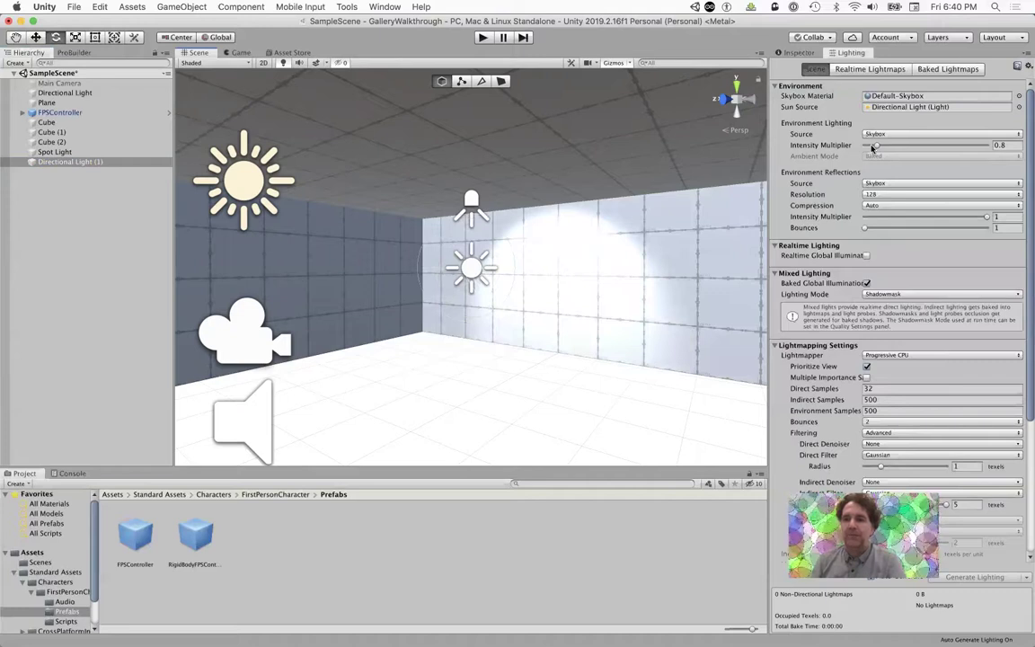
# Step: Set the new directional light's Intensity to 0.36 and its Indirect Multiplier to 0.34
pyautogui.click(796, 53)
pyautogui.moveTo(791, 194); pyautogui.dragTo(781, 194)
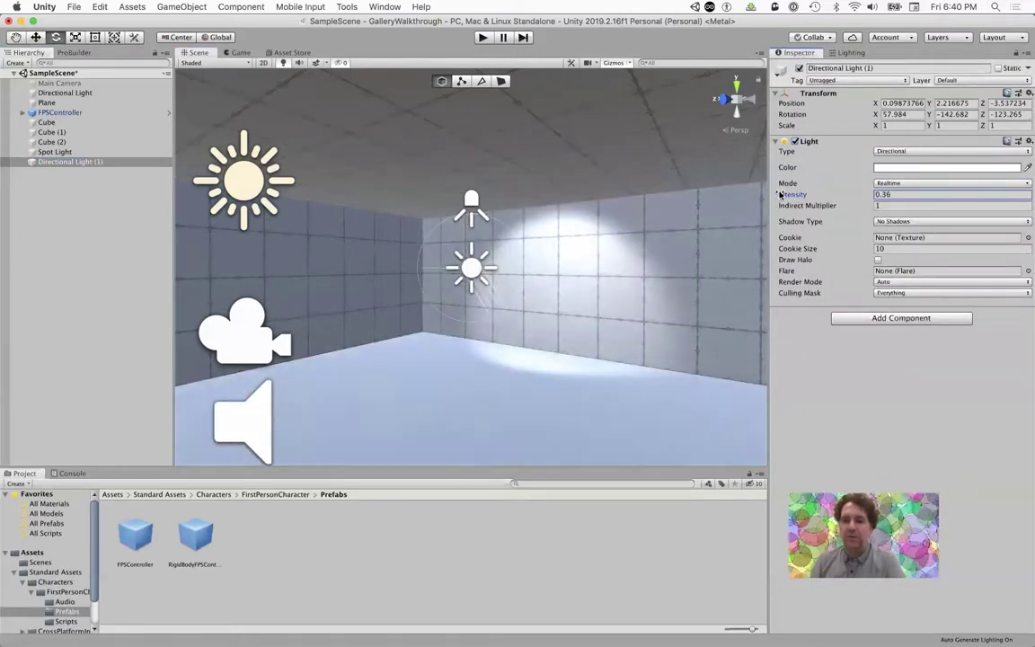
pyautogui.scroll(5, 582, 291)
pyautogui.scroll(-4, 620, 275)
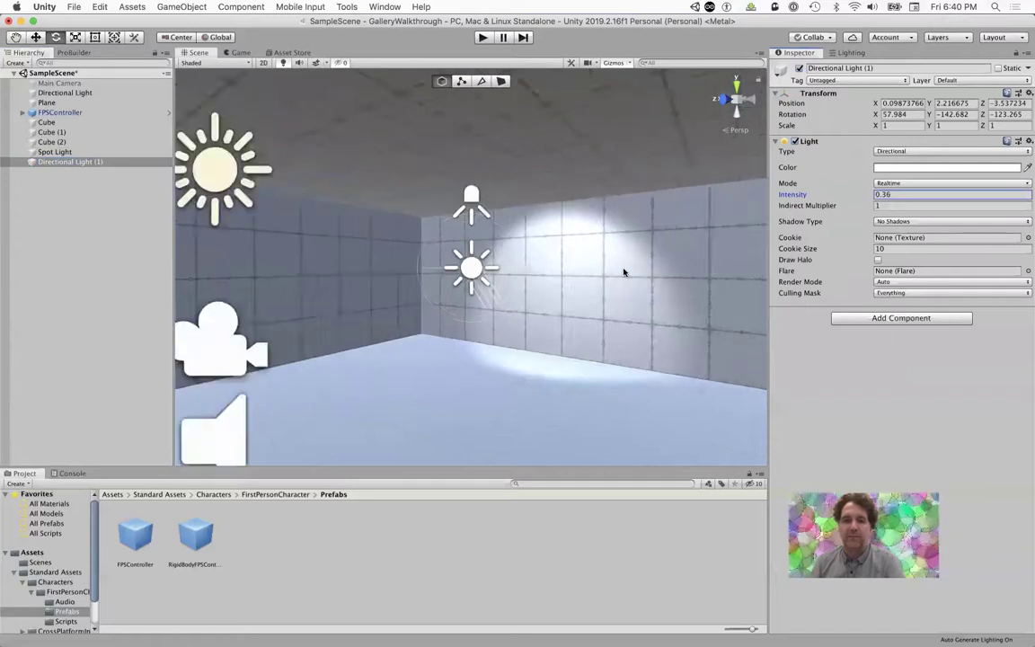
pyautogui.moveTo(816, 206); pyautogui.dragTo(781, 207)
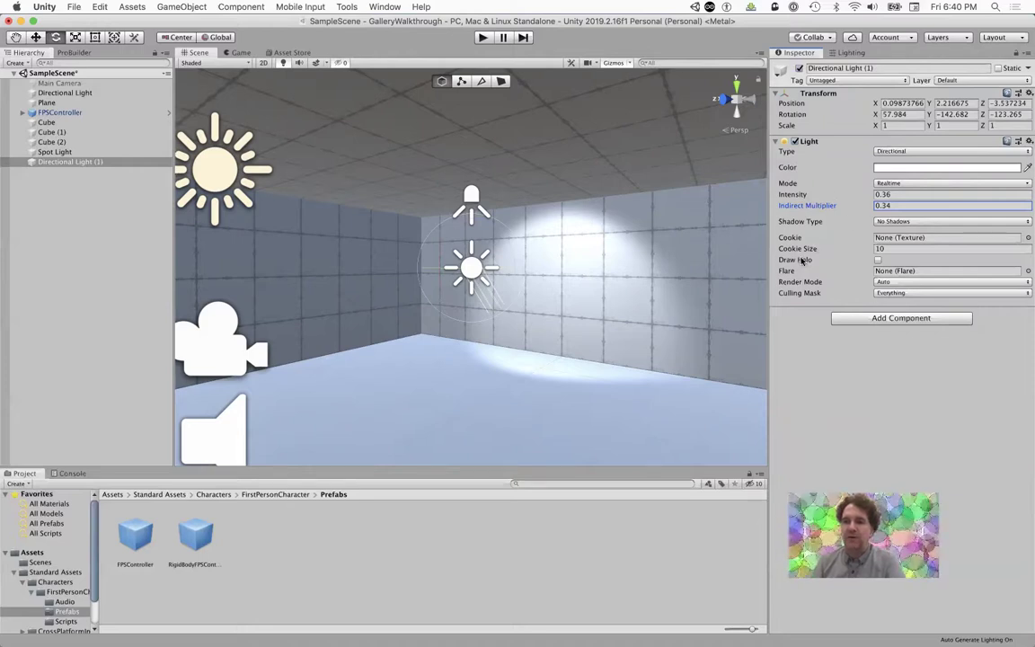
pyautogui.click(885, 168)
pyautogui.moveTo(114, 92)
pyautogui.mouseDown()
pyautogui.moveTo(99, 72)
pyautogui.moveTo(124, 95)
pyautogui.moveTo(77, 96)
pyautogui.moveTo(56, 82)
pyautogui.mouseUp()
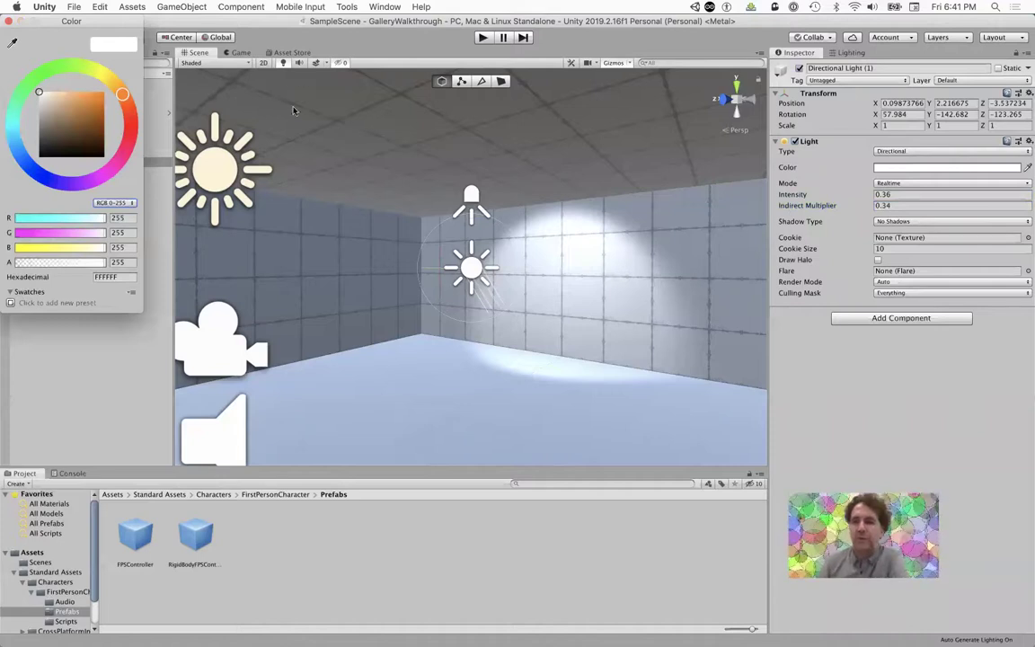
pyautogui.click(9, 19)
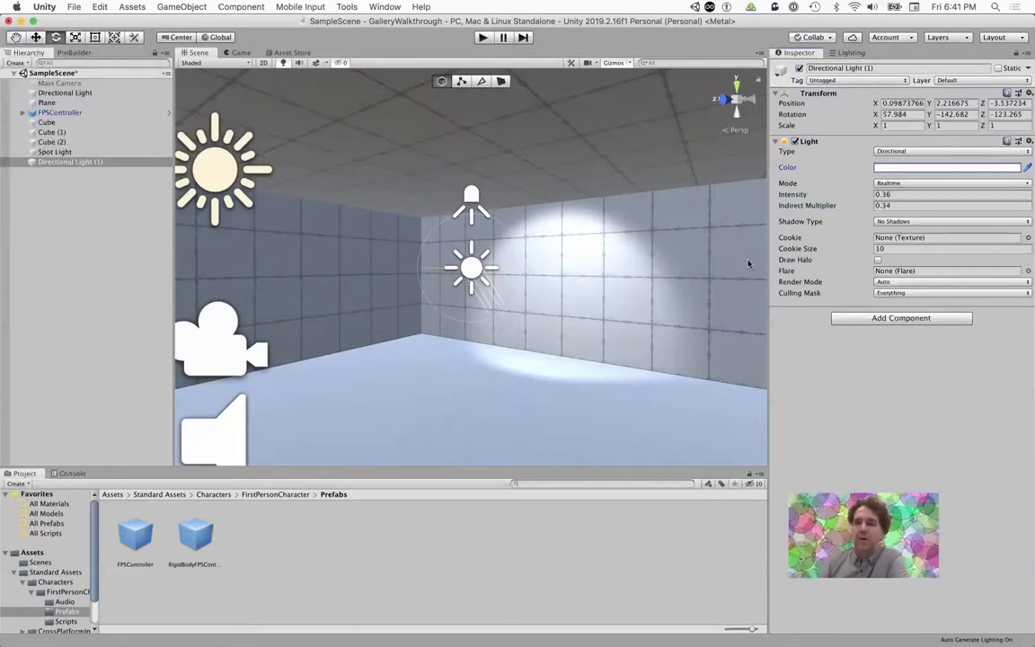
# Step: Create a new material named "walls" in the top-level Assets folder
pyautogui.scroll(-8, 510, 324)
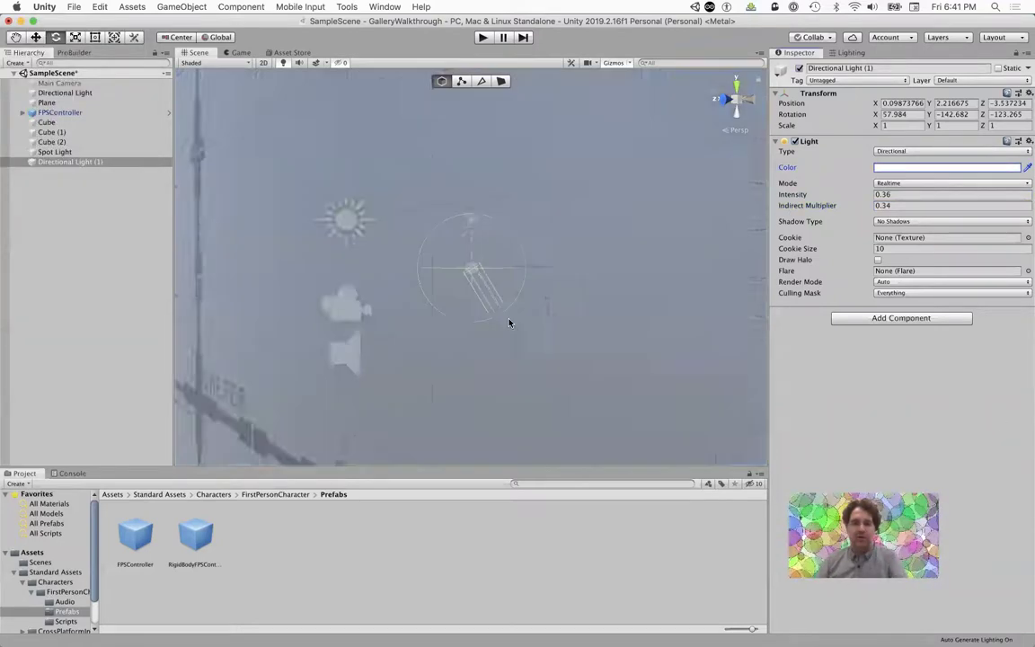
pyautogui.scroll(7, 514, 328)
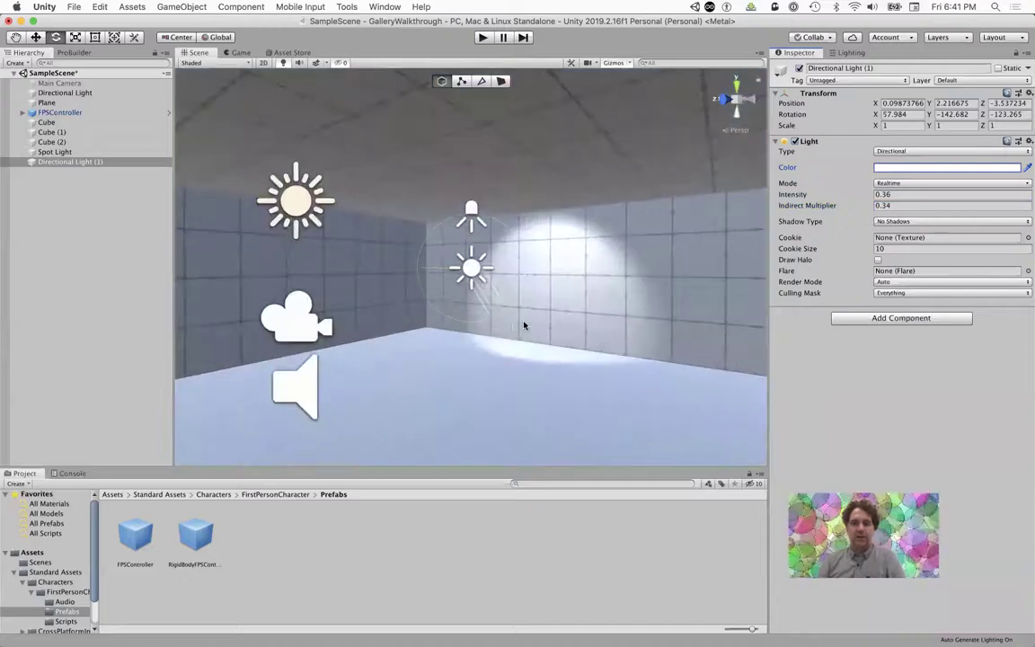
pyautogui.keyDown('alt'); pyautogui.moveTo(522, 391); pyautogui.dragTo(600, 419); pyautogui.keyUp('alt')
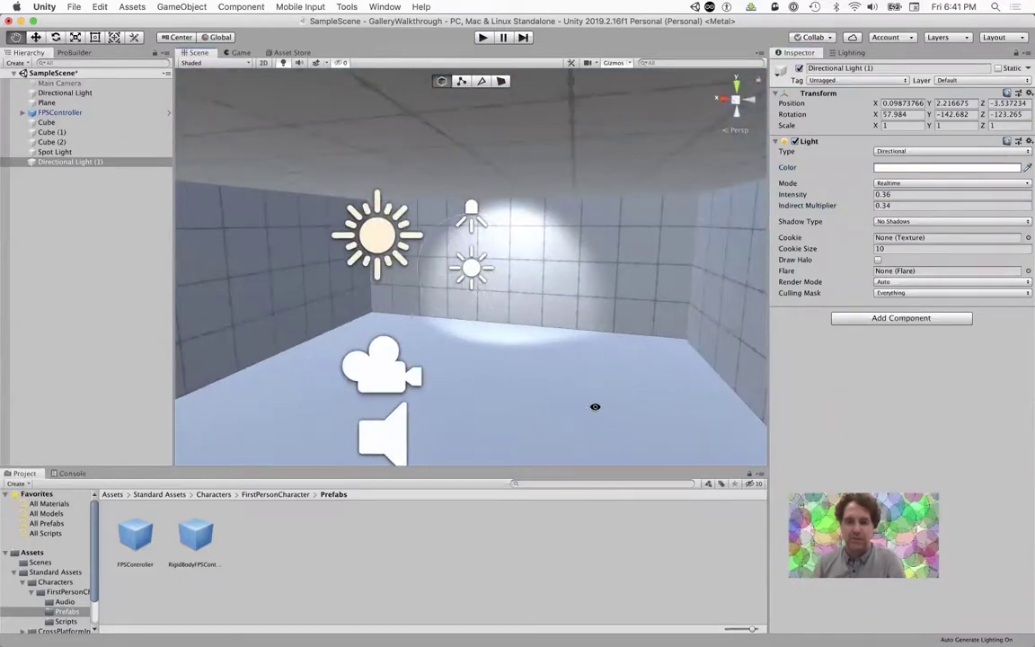
pyautogui.scroll(5, 594, 406)
pyautogui.keyDown('alt'); pyautogui.moveTo(584, 368); pyautogui.dragTo(580, 389); pyautogui.keyUp('alt')
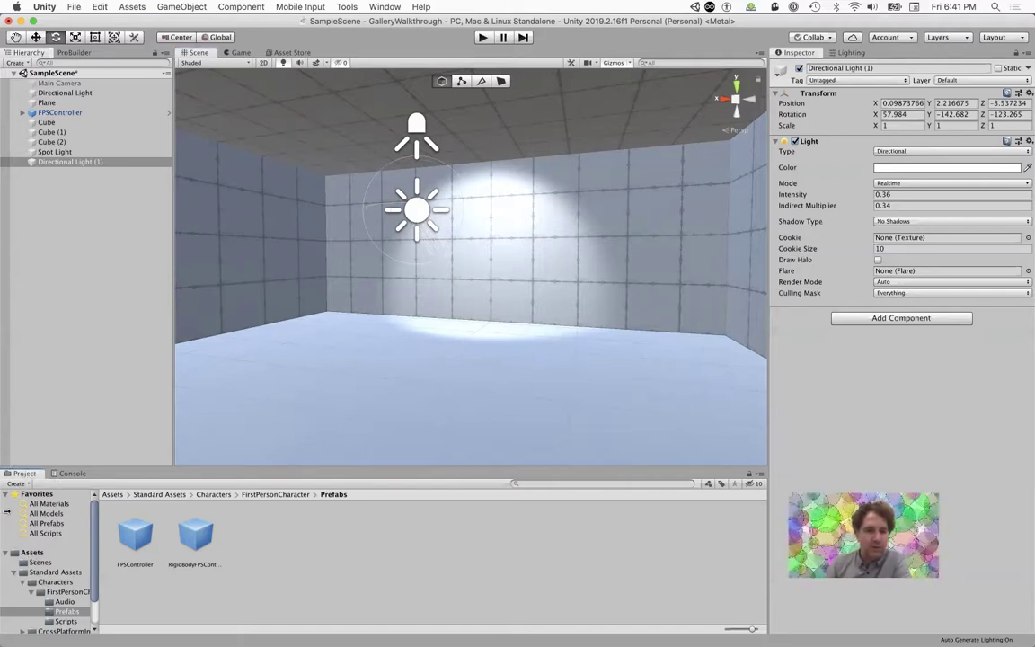
pyautogui.click(32, 553)
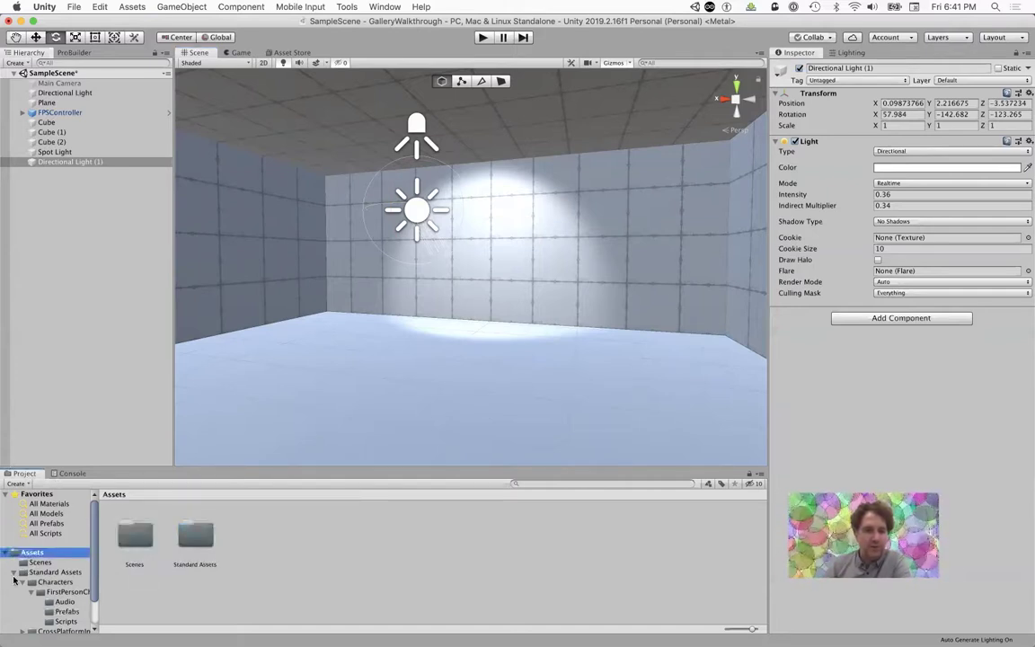
pyautogui.click(15, 573)
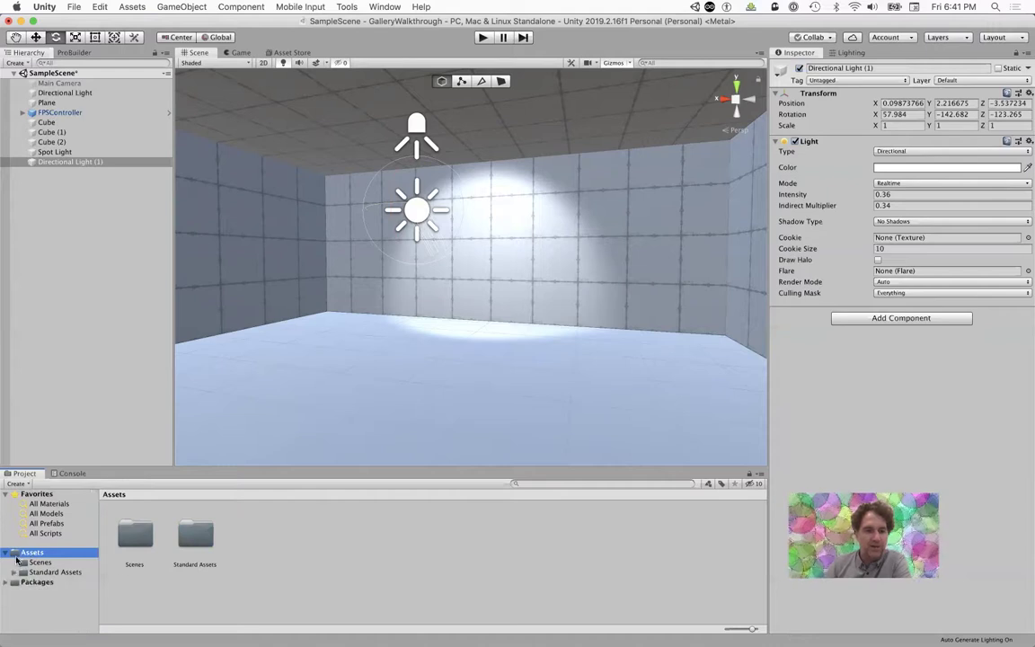
pyautogui.click(18, 484)
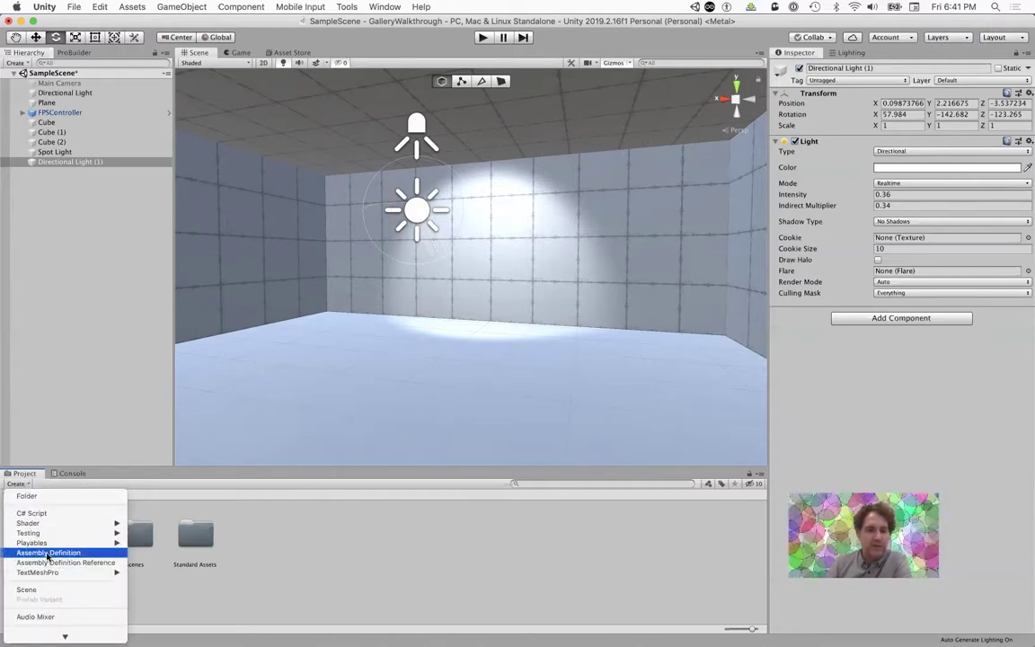
pyautogui.scroll(-4, 56, 584)
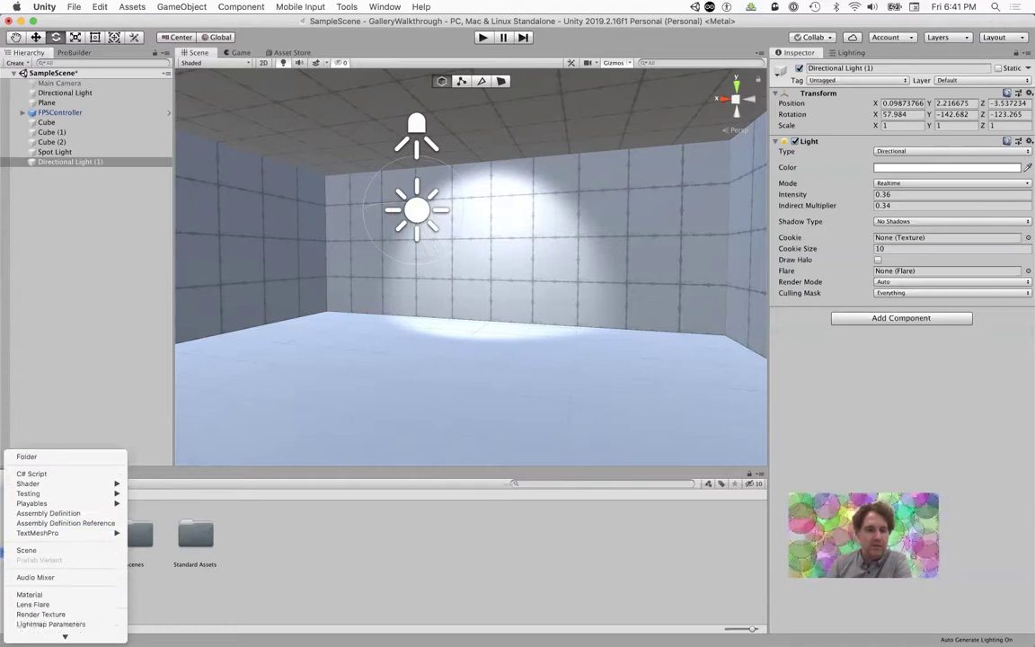
pyautogui.click(50, 555)
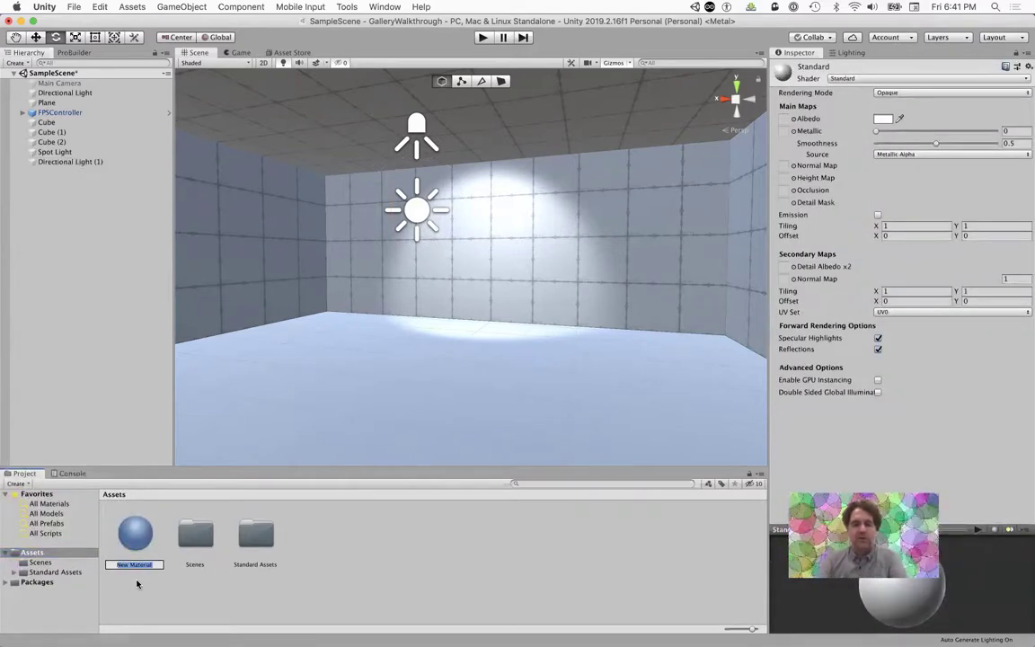
pyautogui.write('W')
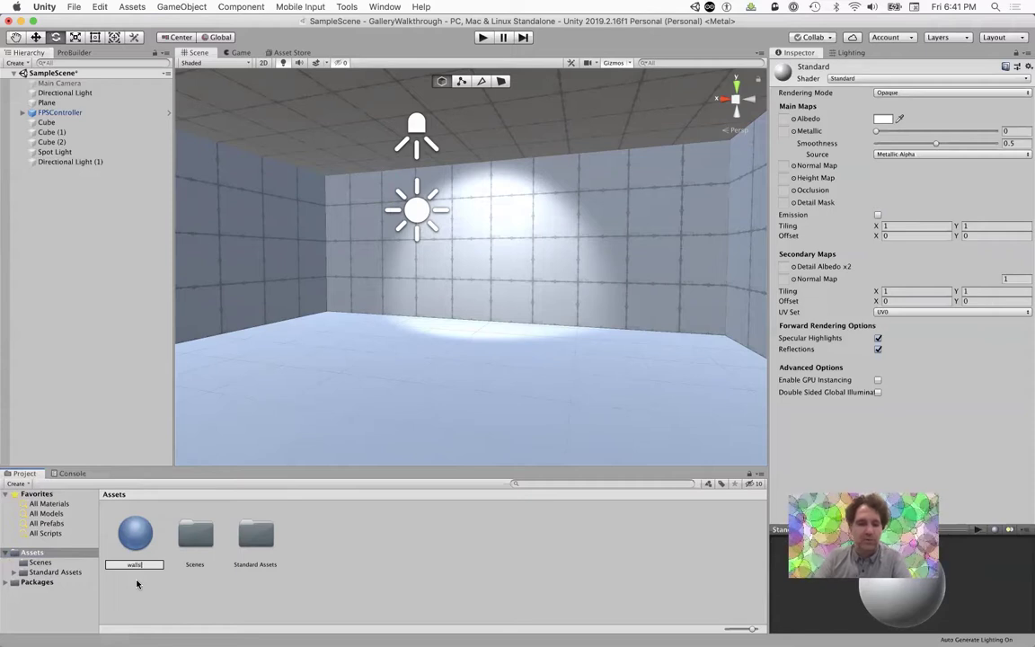
pyautogui.write('alls')
pyautogui.press('Return')
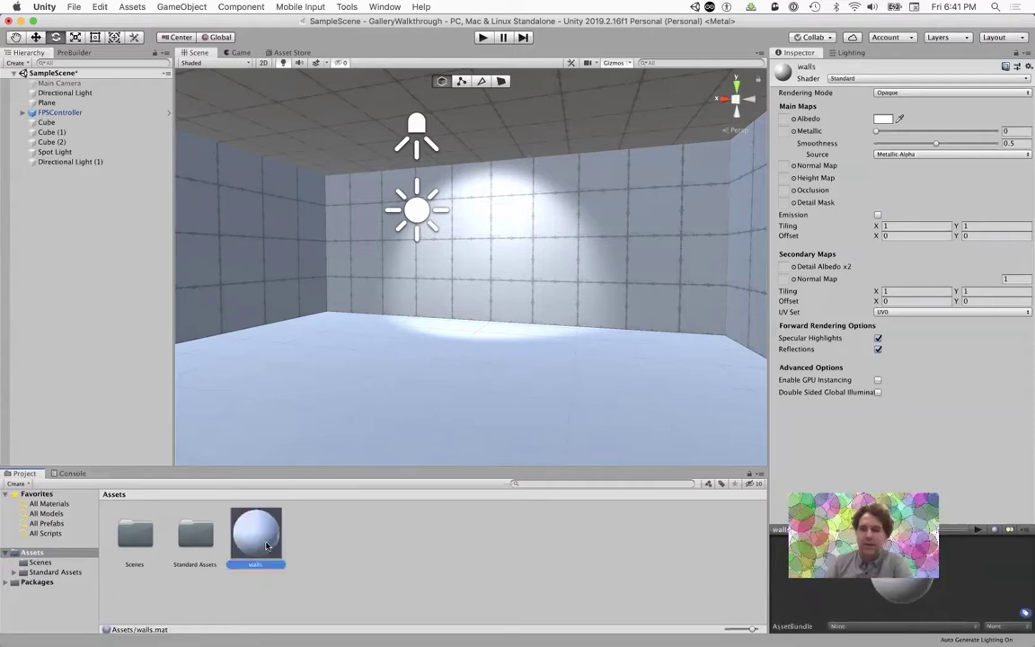
# Step: Set the walls material's Albedo to a pale blue-grey, hex DEEAEA
pyautogui.click(885, 119)
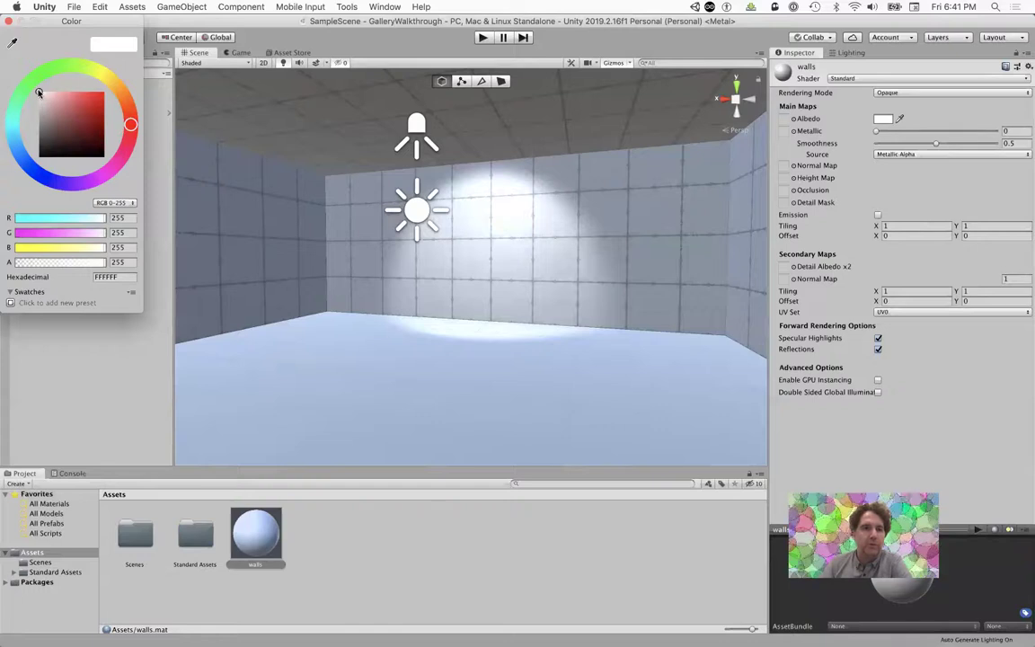
pyautogui.click(39, 100)
pyautogui.moveTo(39, 99); pyautogui.dragTo(38, 96)
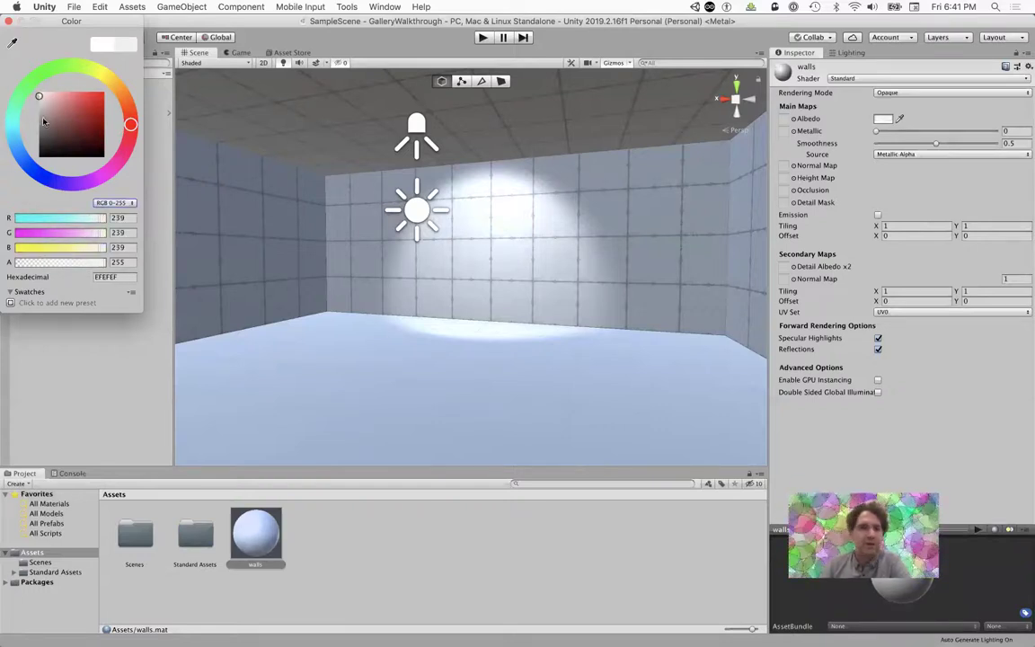
pyautogui.click(12, 126)
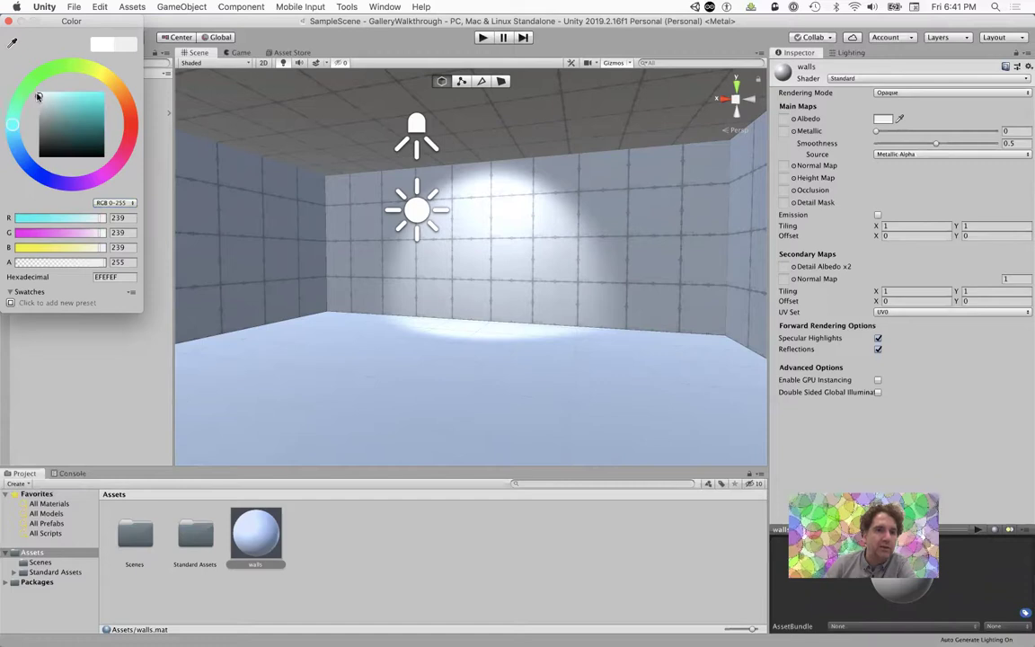
pyautogui.click(42, 98)
pyautogui.moveTo(42, 98); pyautogui.dragTo(43, 99)
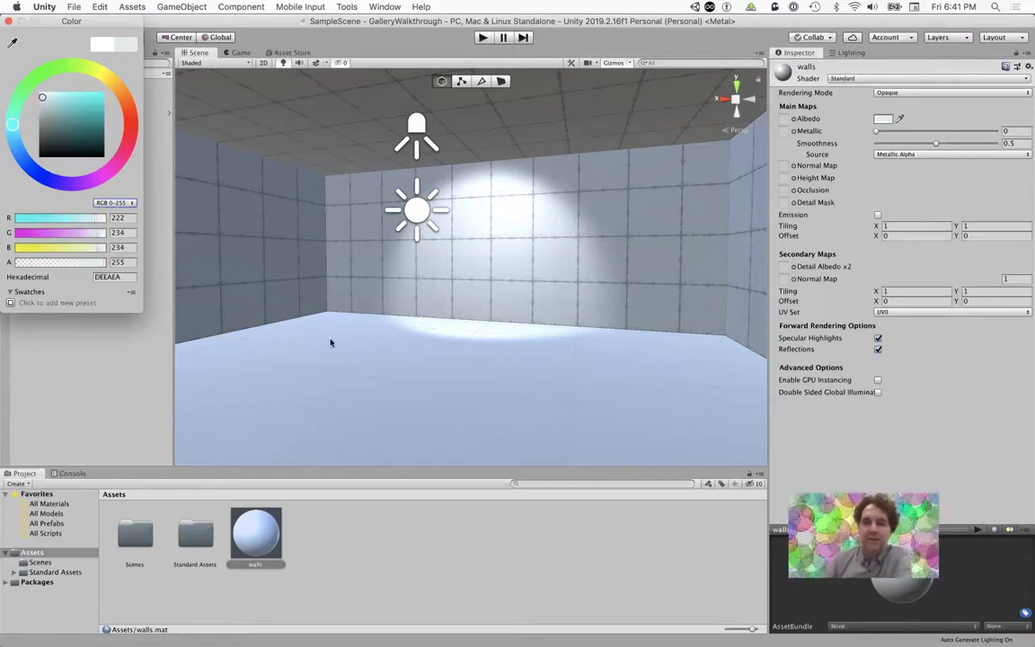
# Step: Apply the walls material to the spotlit wall with its adjoining side, the opposite side wall and the ceiling
pyautogui.click(259, 536)
pyautogui.moveTo(257, 530); pyautogui.dragTo(468, 248)
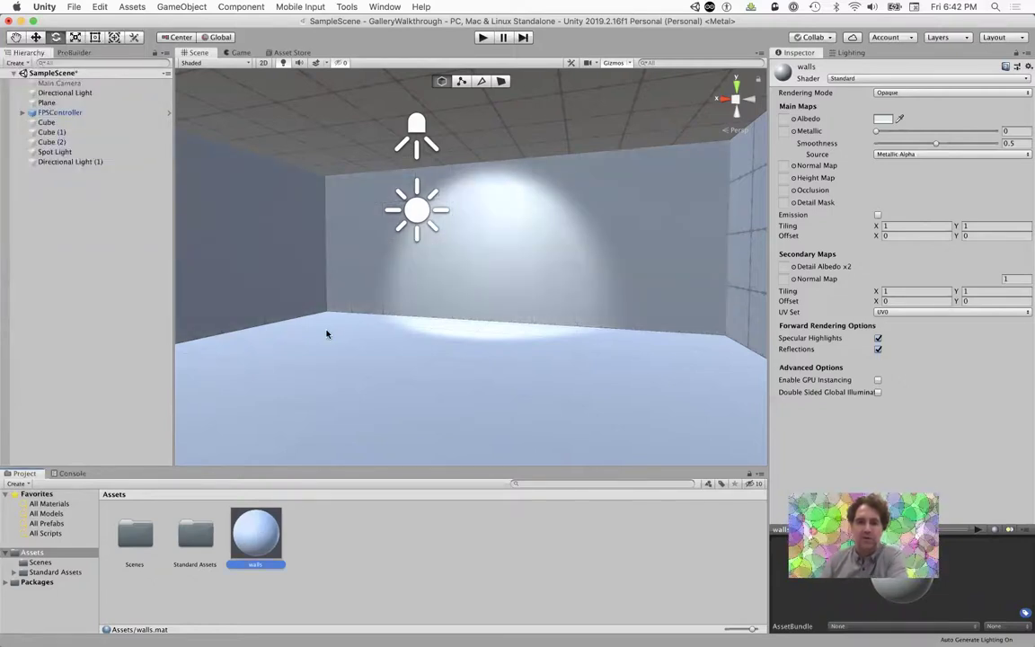
pyautogui.keyDown('alt'); pyautogui.moveTo(277, 348); pyautogui.dragTo(374, 352); pyautogui.keyUp('alt')
pyautogui.scroll(-3, 459, 355)
pyautogui.scroll(-5, 458, 355)
pyautogui.scroll(5, 507, 274)
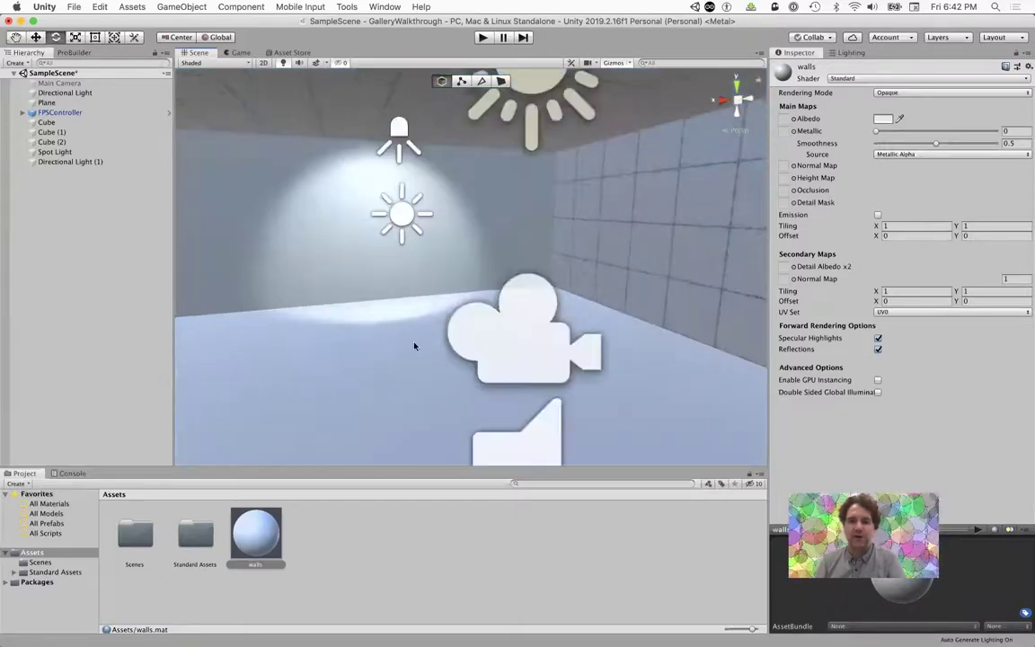
pyautogui.moveTo(269, 519); pyautogui.dragTo(649, 247)
pyautogui.moveTo(314, 160); pyautogui.dragTo(404, 322)
# Step: Apply the walls material to the wall containing the doorway from outside the room
pyautogui.keyDown('alt'); pyautogui.moveTo(543, 388); pyautogui.dragTo(478, 390); pyautogui.keyUp('alt')
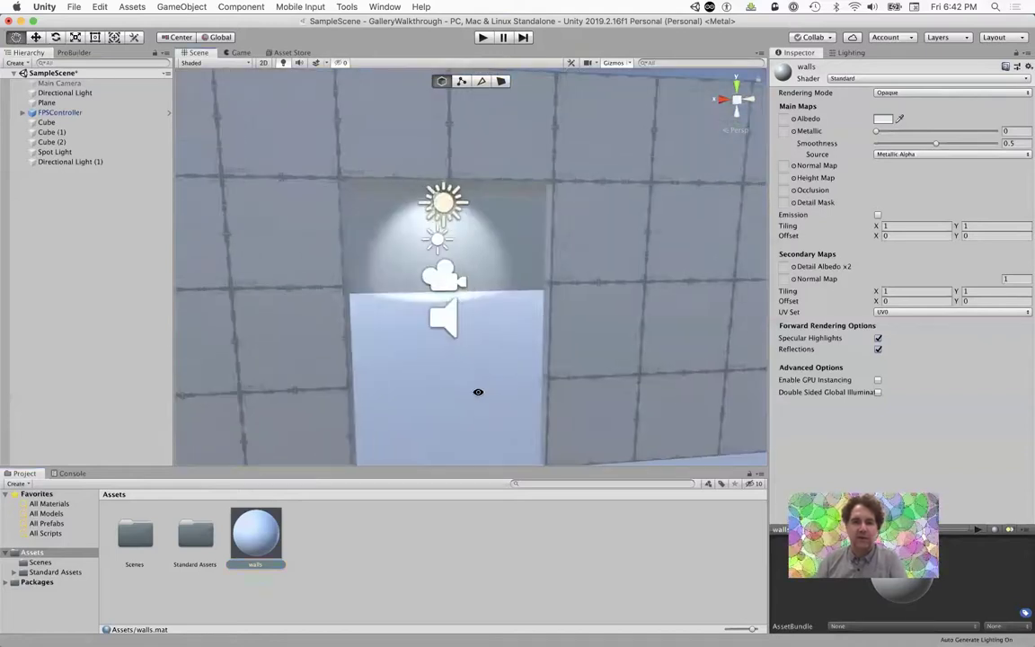
pyautogui.moveTo(256, 535); pyautogui.dragTo(267, 294)
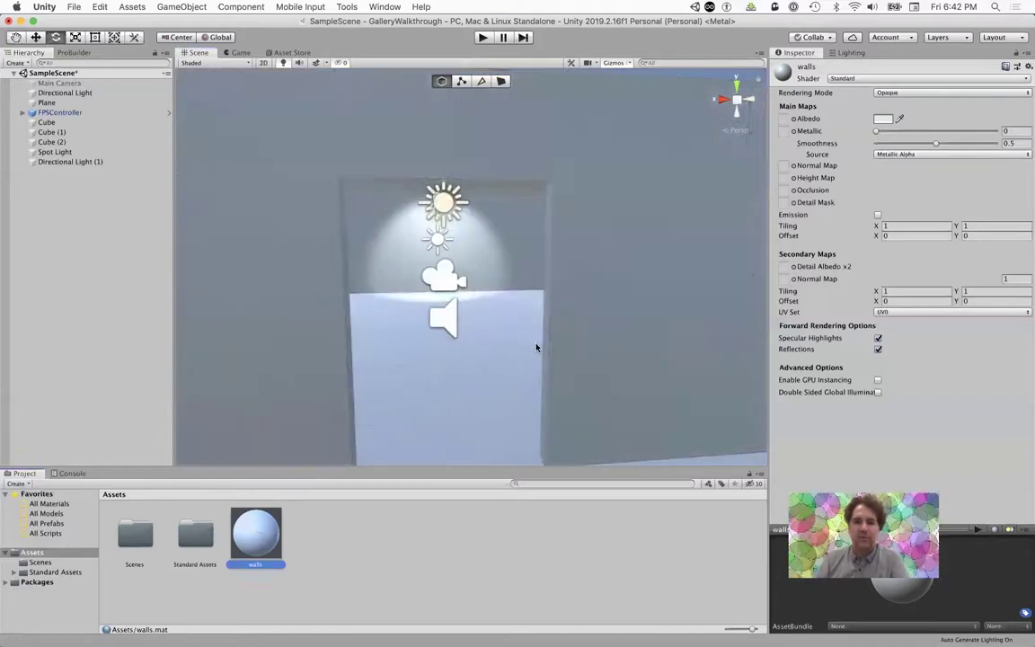
pyautogui.scroll(8, 404, 352)
pyautogui.keyDown('alt'); pyautogui.moveTo(418, 338); pyautogui.dragTo(281, 364); pyautogui.keyUp('alt')
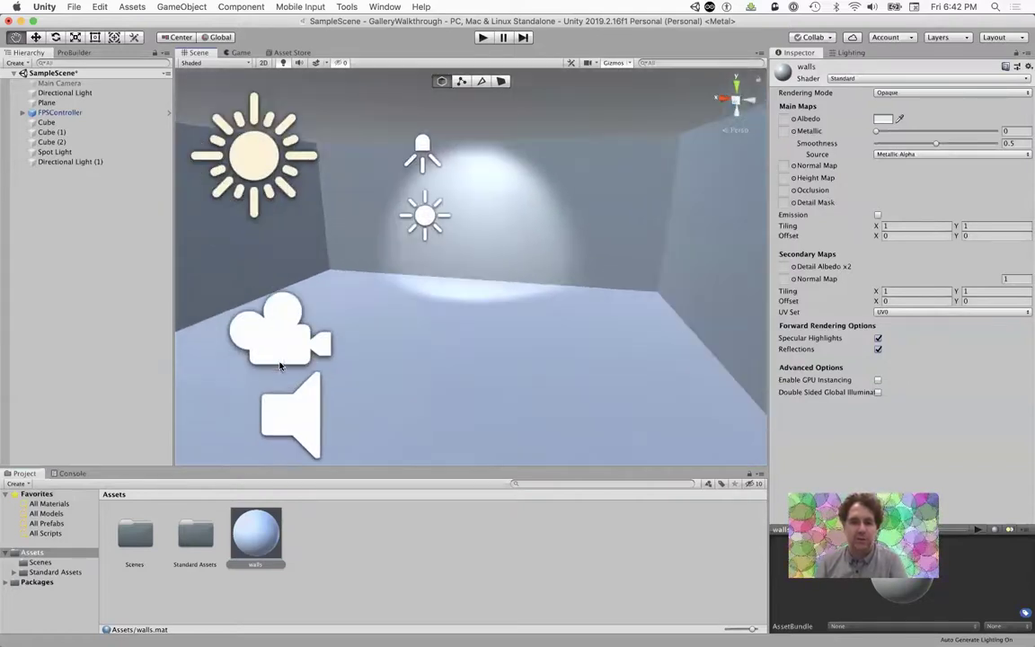
# Step: Create a new material named "floor" in the top-level Assets folder
pyautogui.click(23, 486)
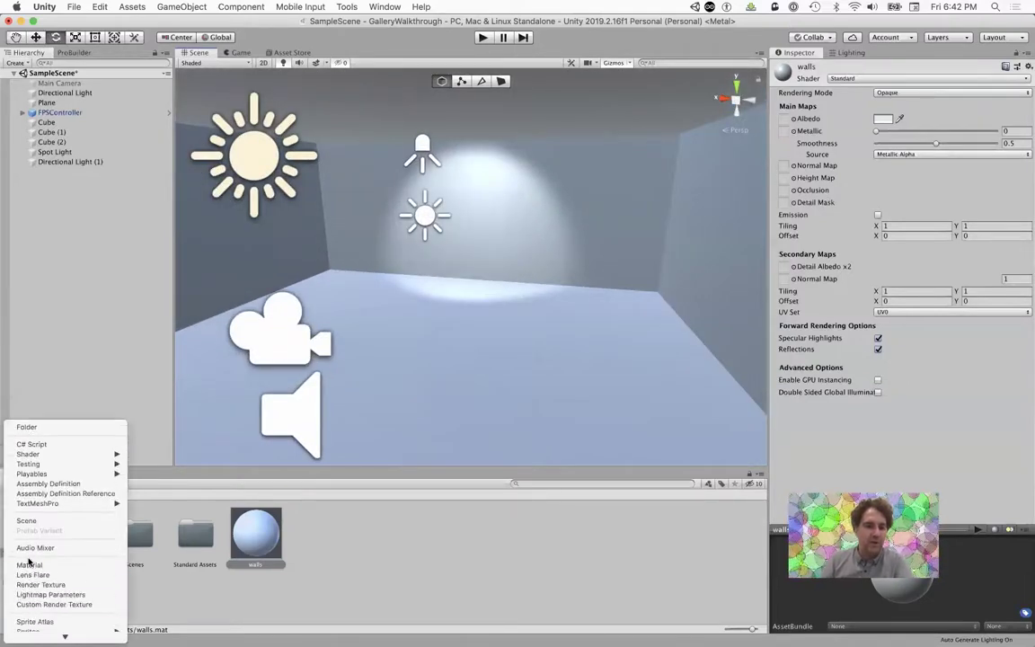
pyautogui.click(30, 567)
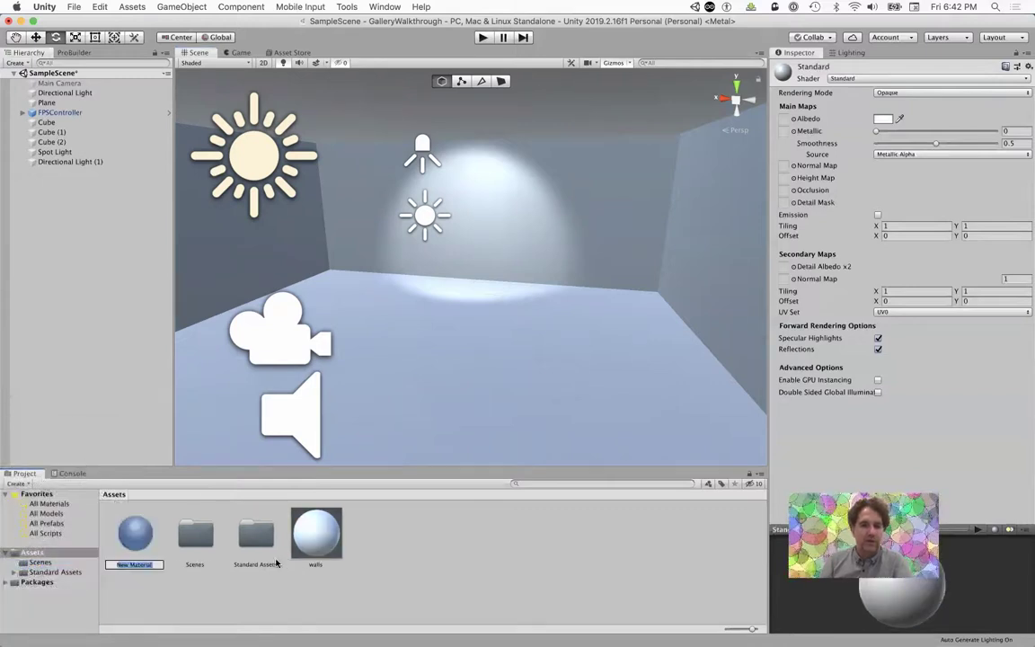
pyautogui.write('f')
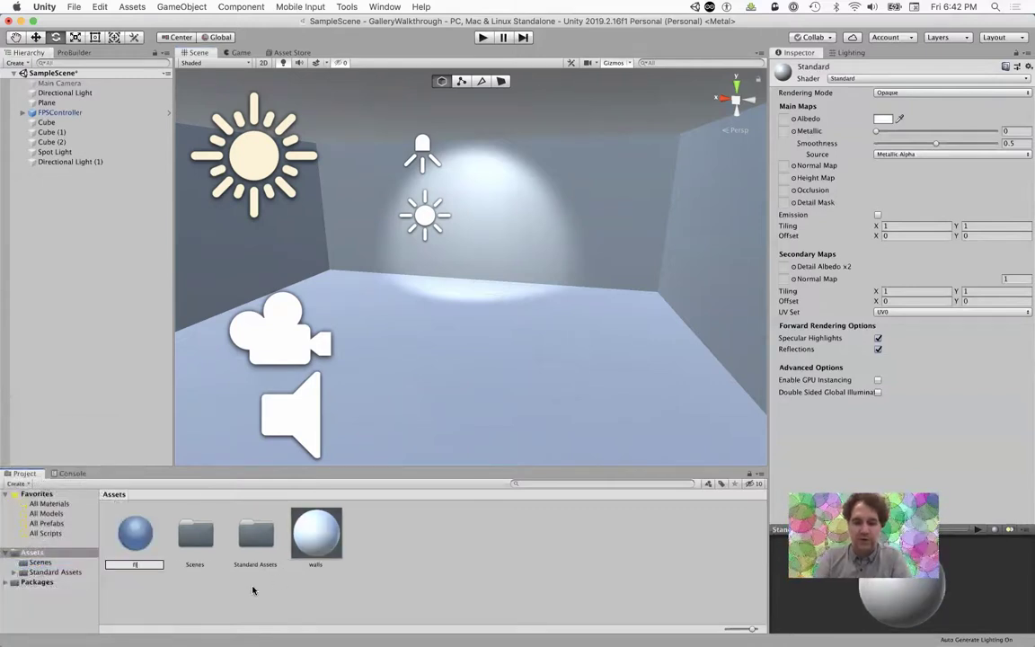
pyautogui.write('loor')
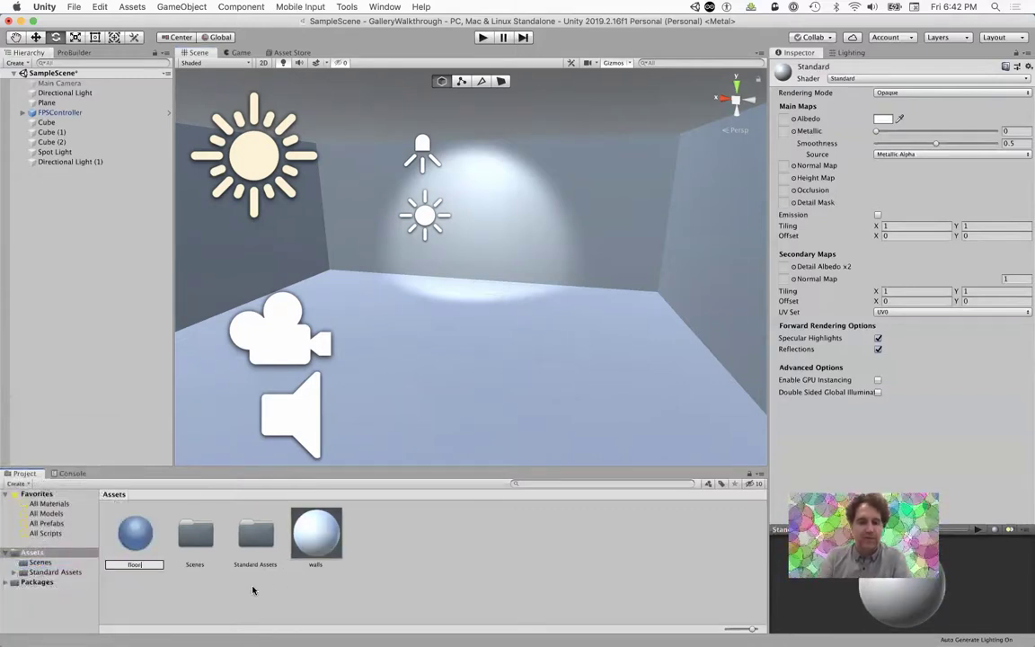
# Step: Try to set the floor material's Albedo to a mid grey, hex 878787
pyautogui.click(882, 119)
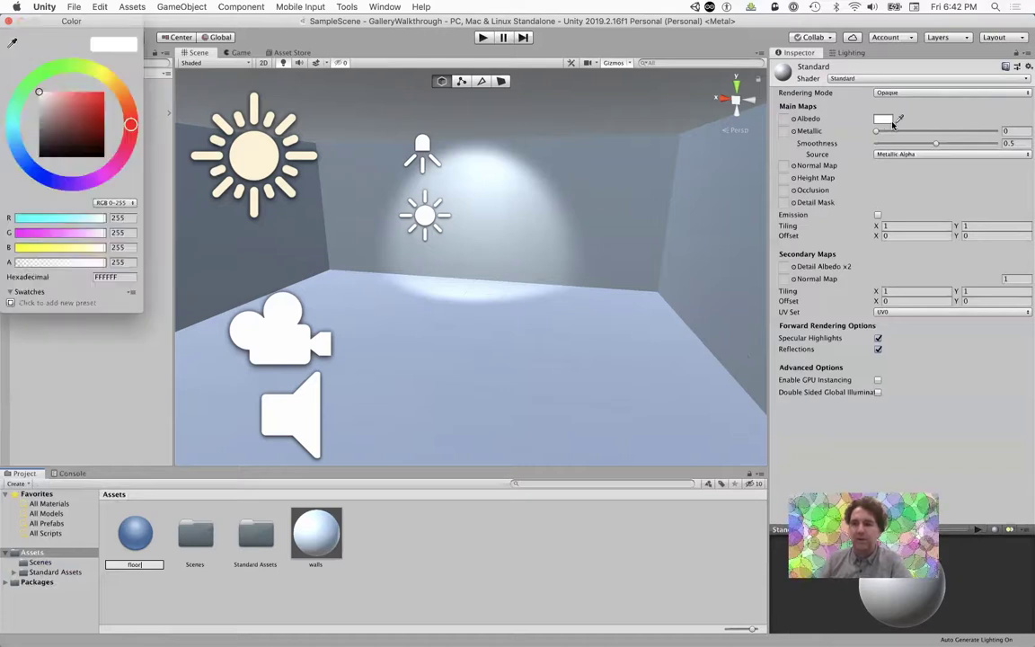
pyautogui.moveTo(41, 128); pyautogui.dragTo(38, 124)
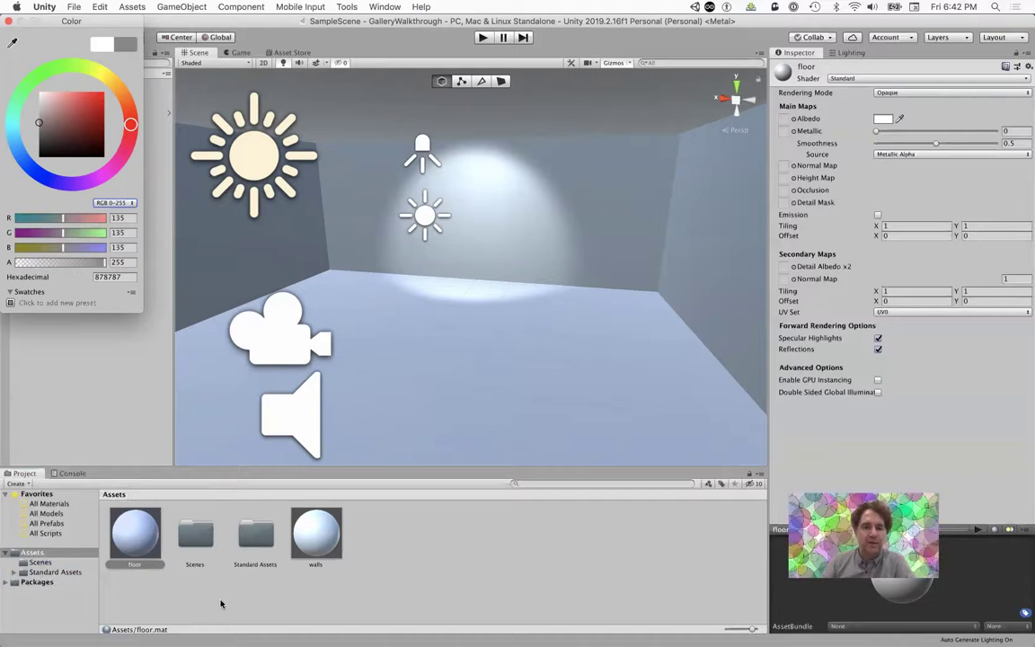
pyautogui.click(503, 536)
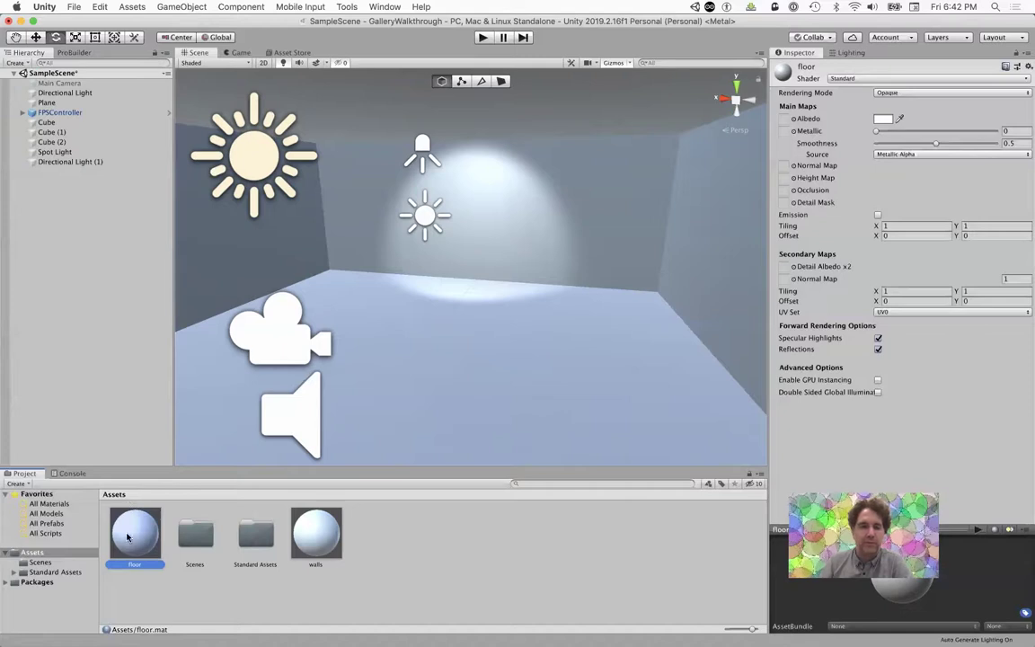
# Step: Apply the floor material to the room's floor and set its Albedo to dark grey, hex 4D4D4D
pyautogui.moveTo(305, 477); pyautogui.dragTo(408, 355)
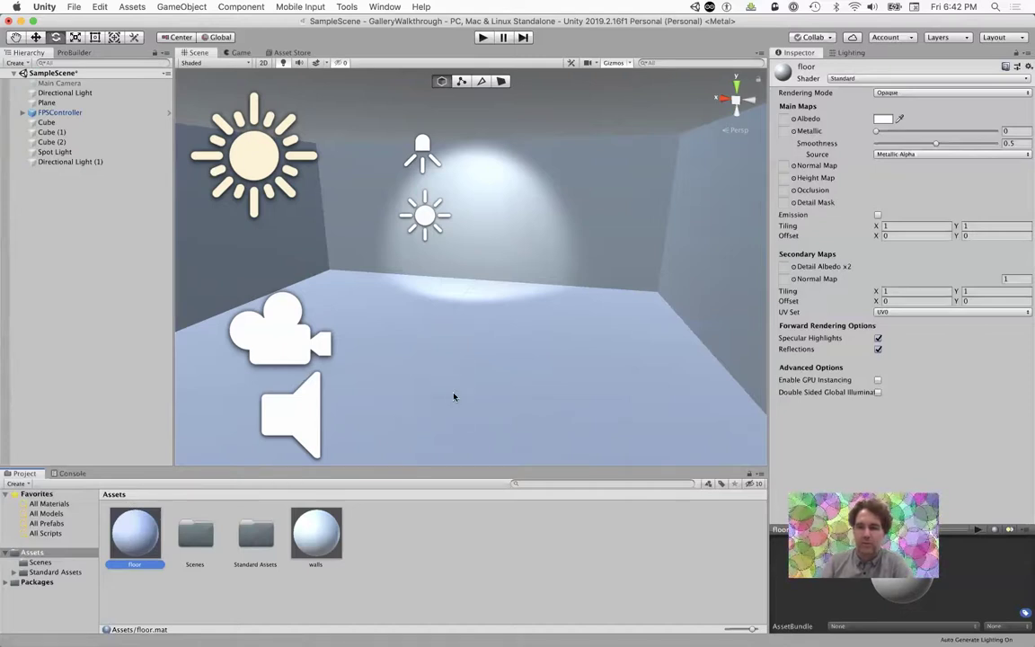
pyautogui.scroll(5, 481, 392)
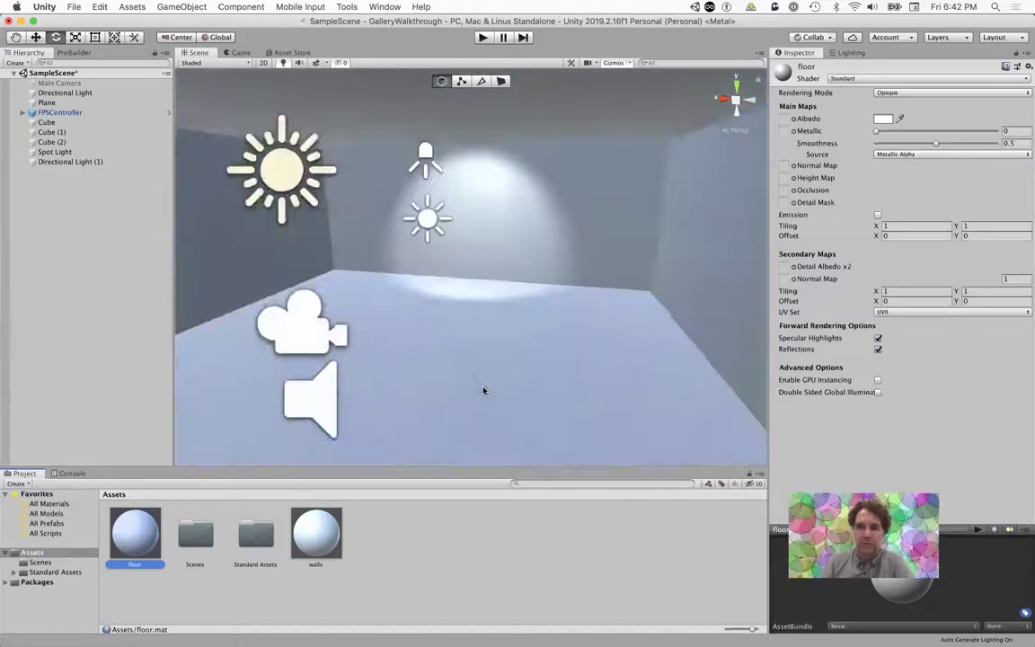
pyautogui.click(890, 118)
pyautogui.moveTo(48, 123)
pyautogui.mouseDown()
pyautogui.moveTo(38, 108)
pyautogui.moveTo(39, 137)
pyautogui.mouseUp()
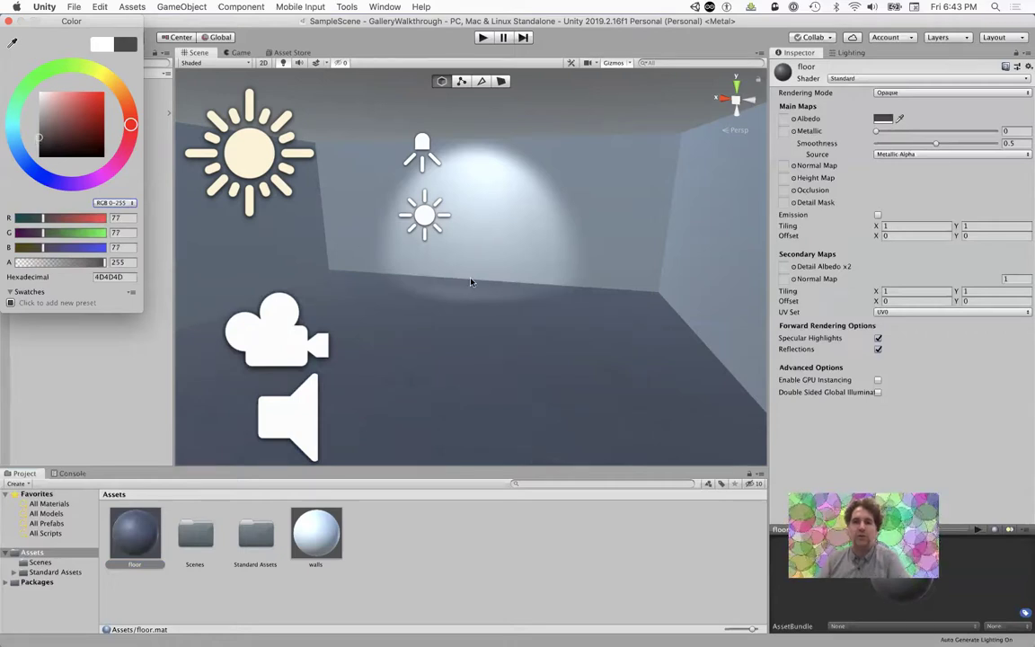
# Step: Set the floor material's Metallic to about 0.513 and its Smoothness to 0.09
pyautogui.click(877, 132)
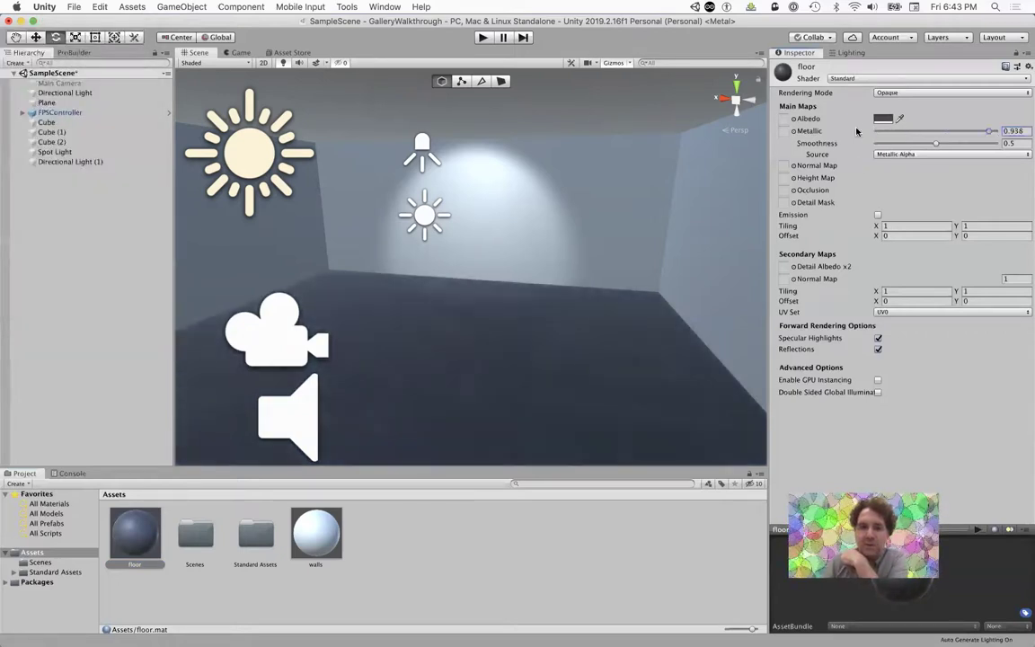
pyautogui.moveTo(943, 126); pyautogui.dragTo(950, 131)
pyautogui.moveTo(843, 142); pyautogui.dragTo(886, 146)
pyautogui.moveTo(950, 132); pyautogui.dragTo(930, 133)
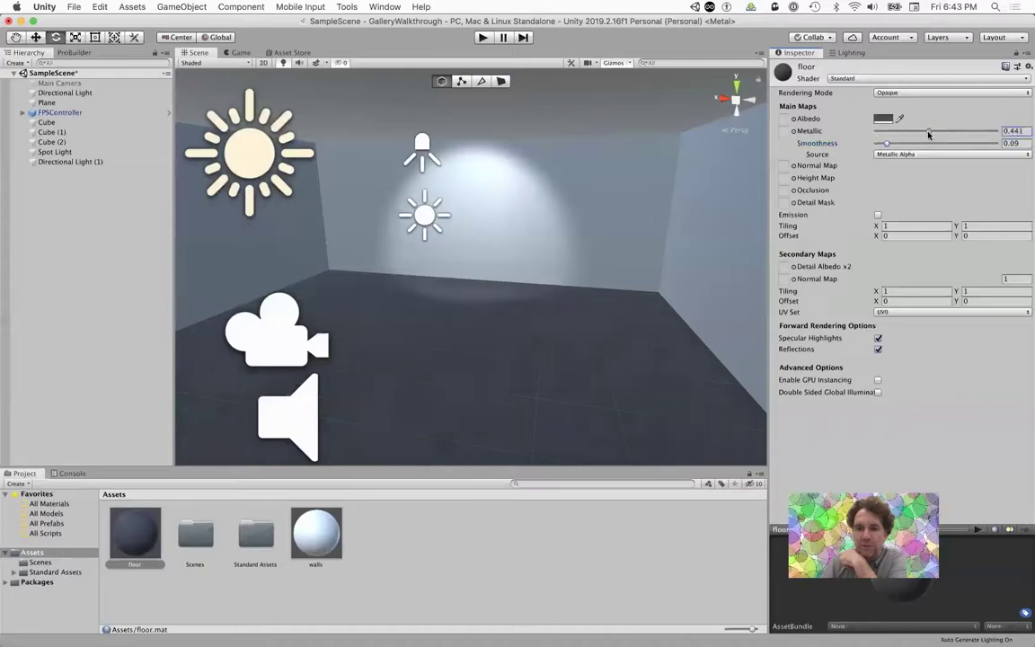
# Step: Shrink the 3D gizmo icons in the scene view so they cover less of the room
pyautogui.scroll(-10, 559, 277)
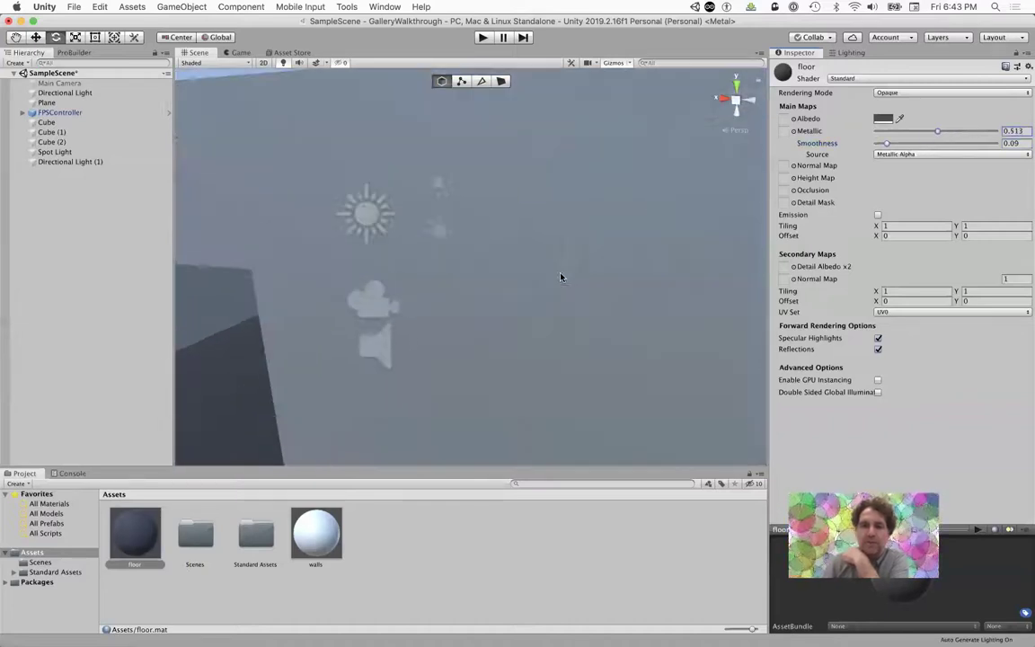
pyautogui.scroll(10, 559, 278)
pyautogui.moveTo(530, 288); pyautogui.dragTo(478, 271, button='middle')
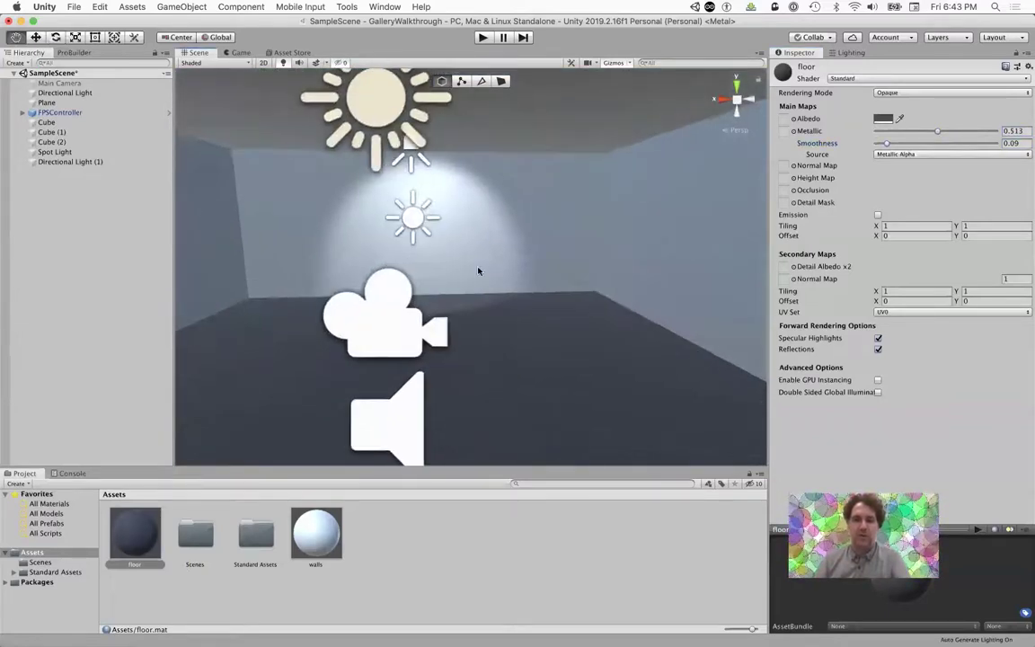
pyautogui.scroll(-5, 524, 207)
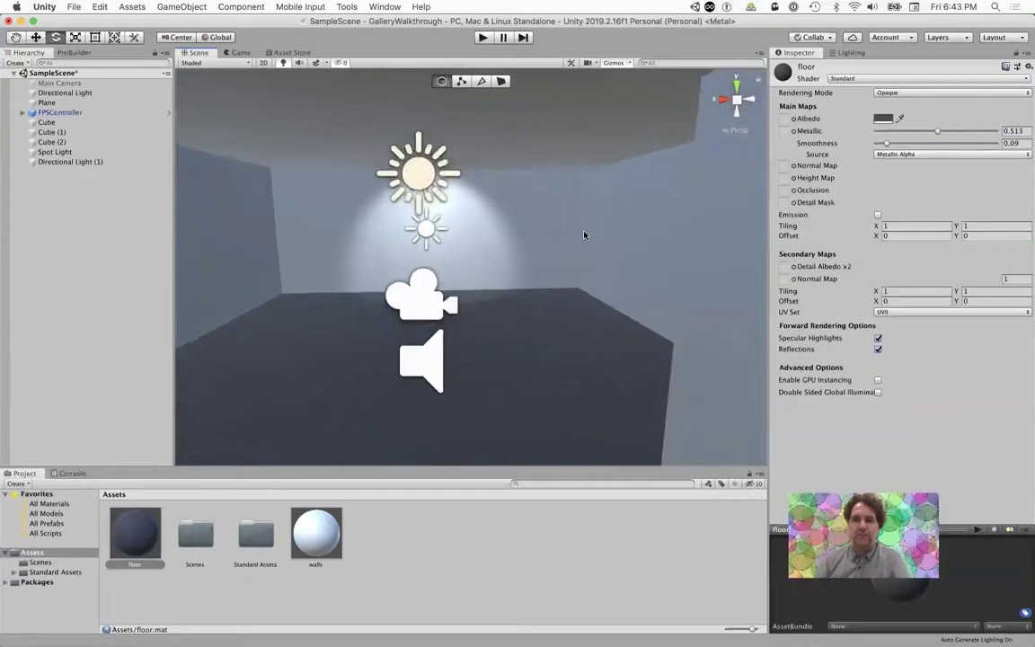
pyautogui.scroll(3, 557, 144)
pyautogui.click(629, 64)
pyautogui.moveTo(639, 77); pyautogui.dragTo(702, 80)
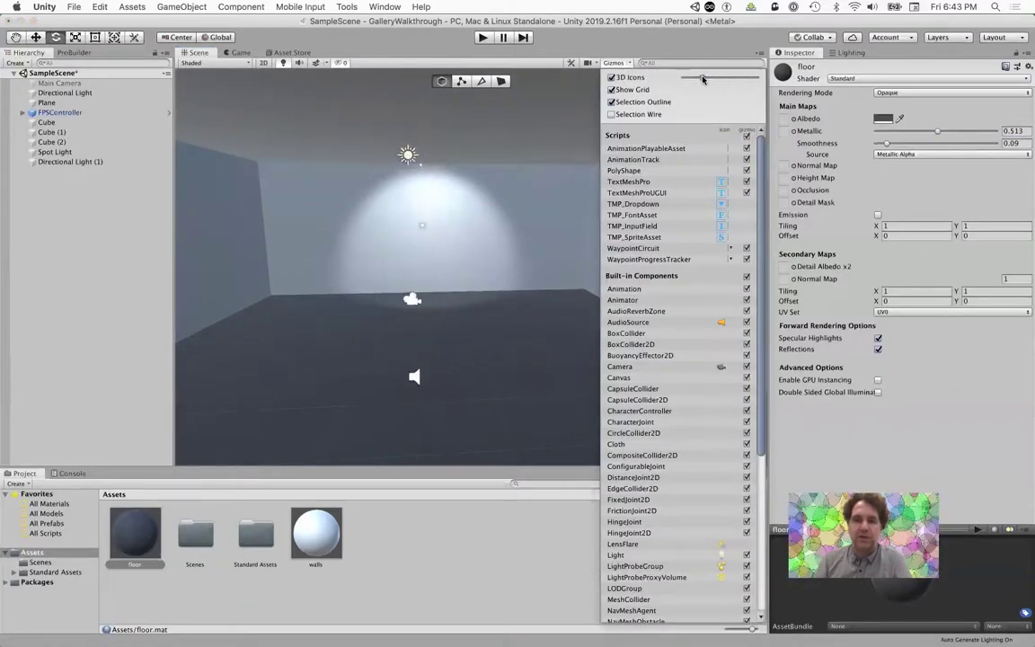
pyautogui.click(545, 144)
# Step: Play the scene to look at the room with its new materials from first person, and stop it
pyautogui.press('f')
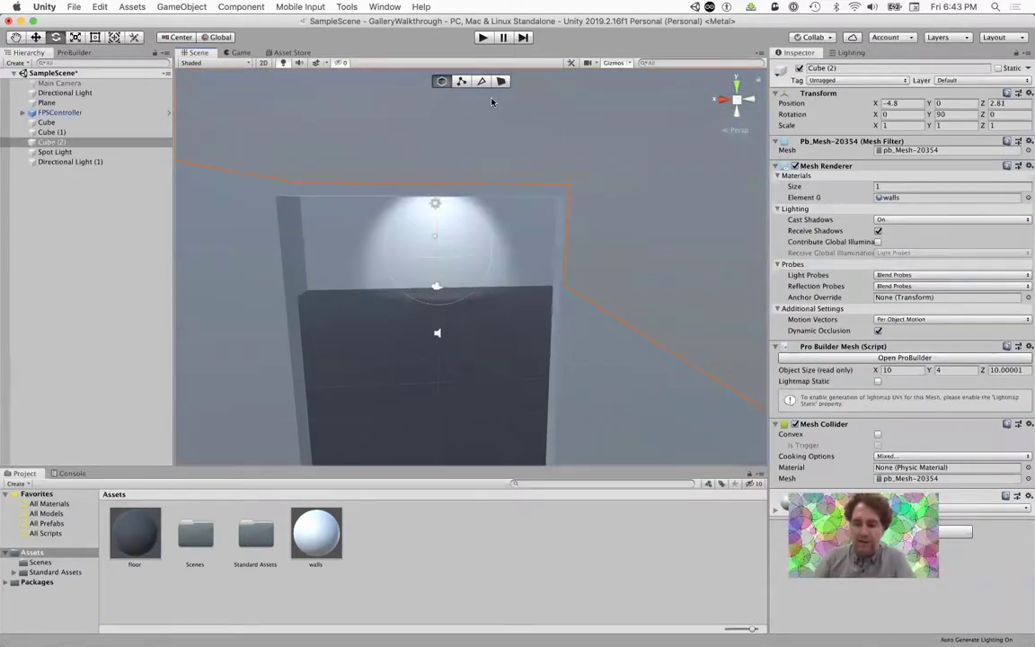
pyautogui.press('super+p')
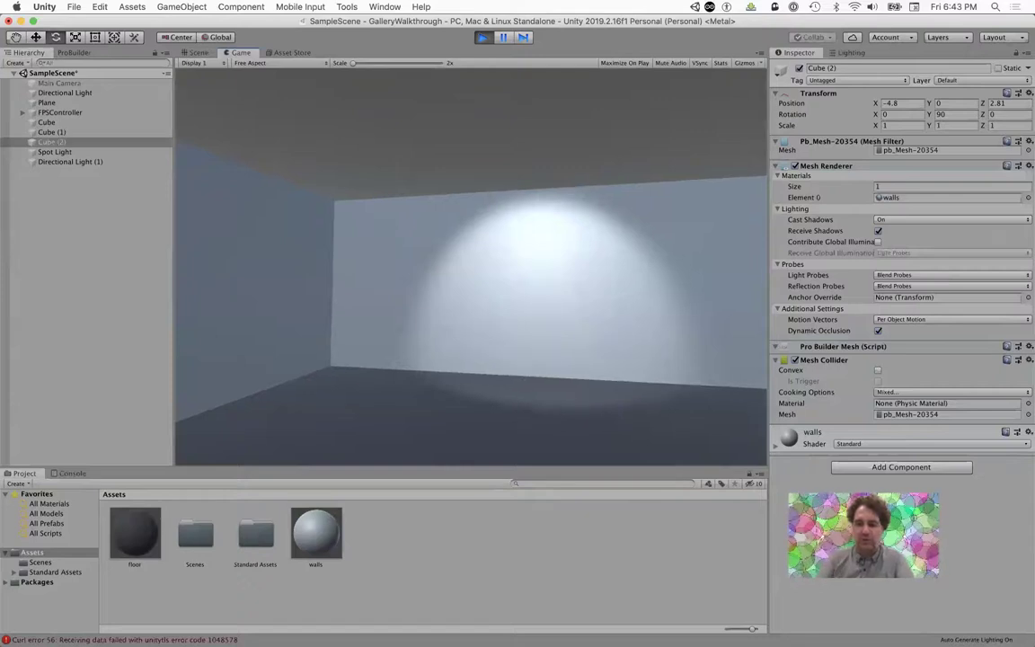
pyautogui.press('Escape')
pyautogui.press('super+p')
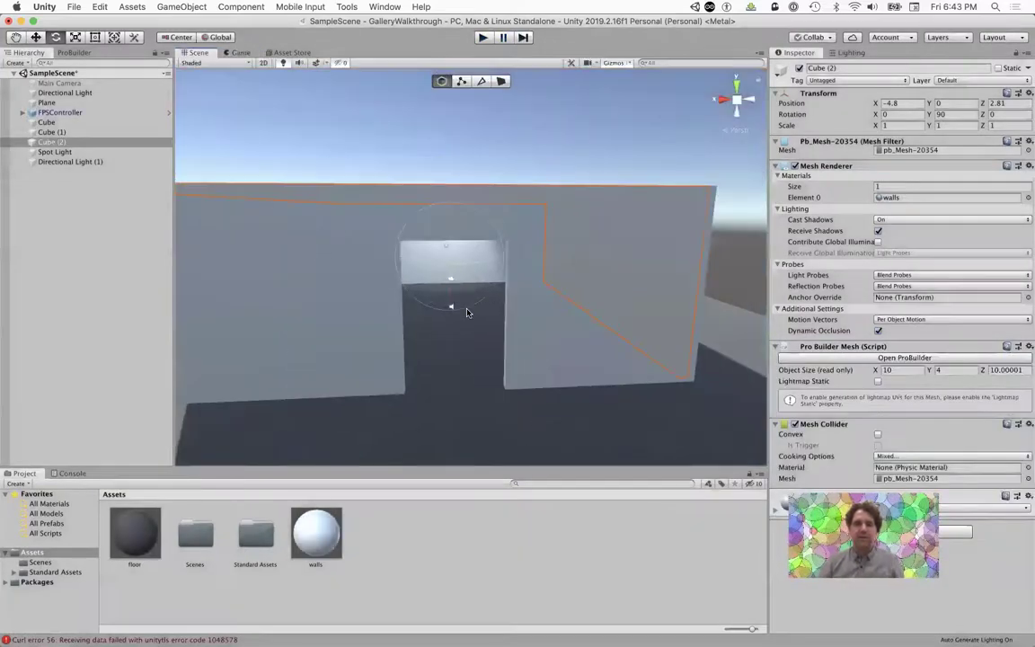
# Step: Switch to Finder, preview dipperonbed2.jpg and import the image into the Unity project's Assets folder
pyautogui.press('super+Tab')
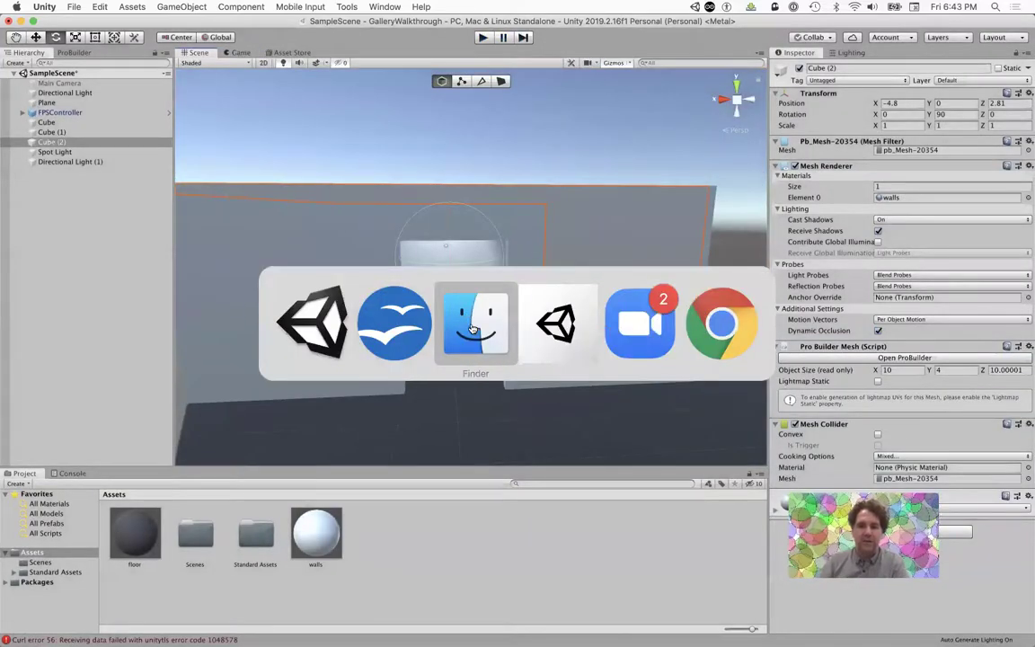
pyautogui.click(474, 328)
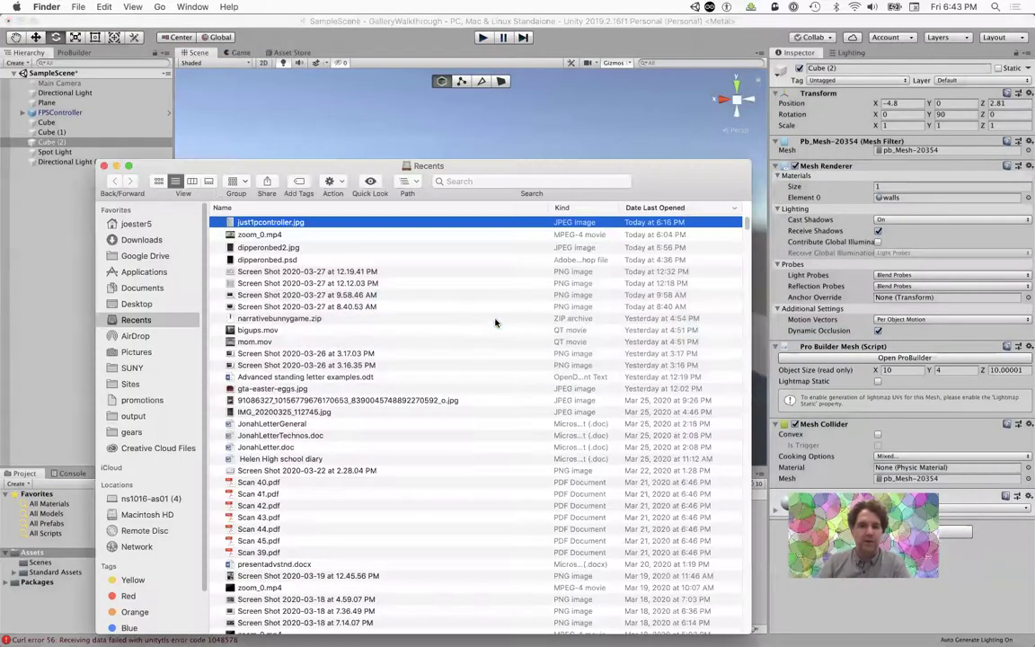
pyautogui.click(260, 249)
pyautogui.press('space')
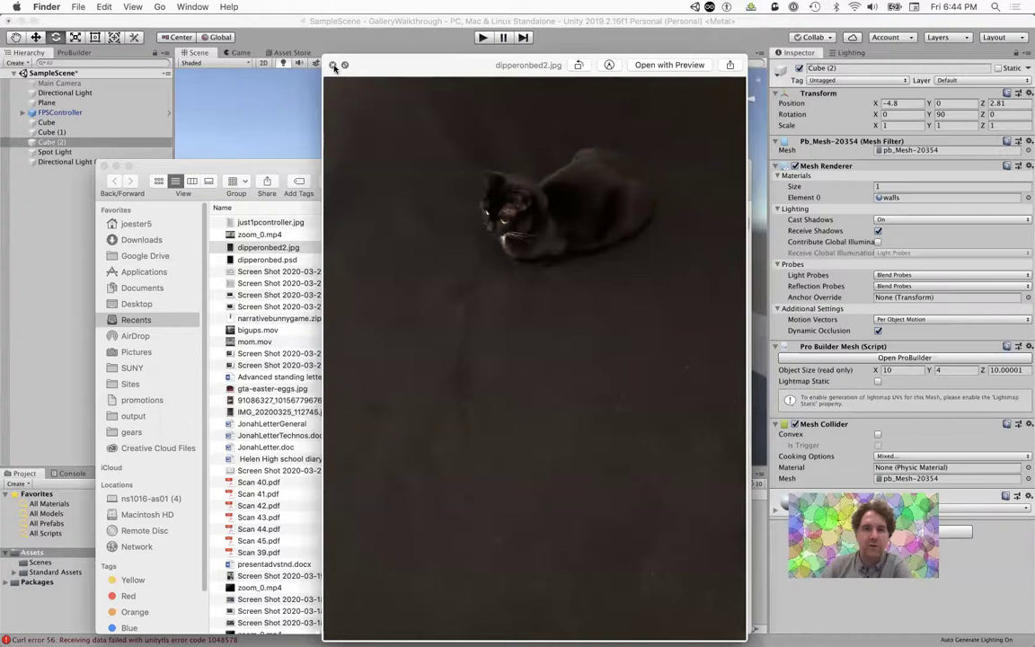
pyautogui.click(332, 64)
pyautogui.moveTo(174, 158); pyautogui.dragTo(679, 145)
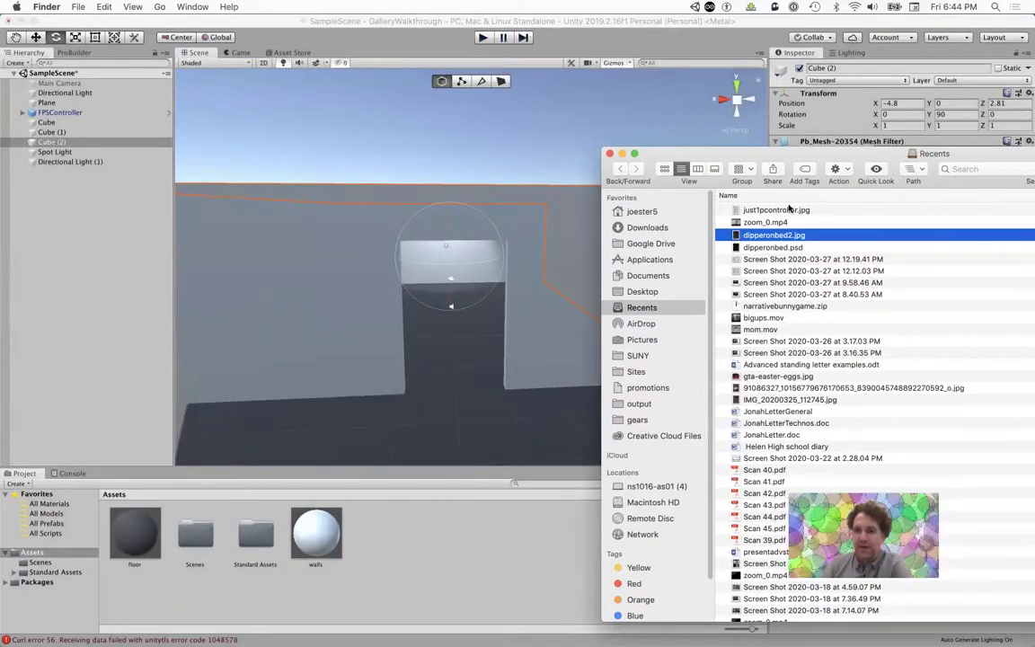
pyautogui.moveTo(736, 235); pyautogui.dragTo(405, 547)
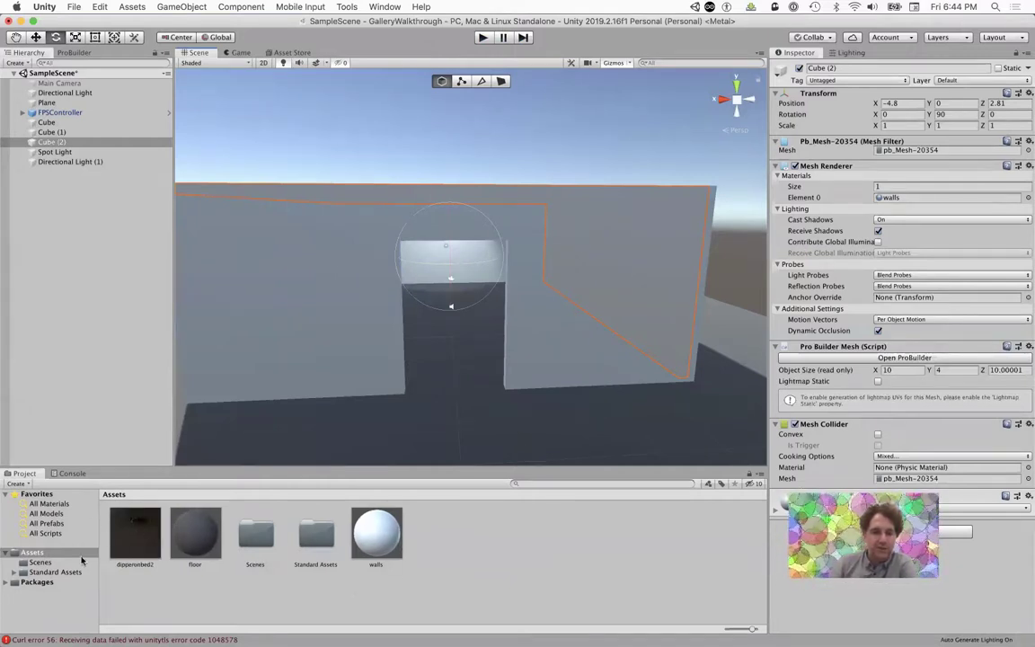
# Step: Import dipperonbed2 as Sprite (2D and UI), with the PC, Mac & Linux Standalone override at max size 2048 and Alpha Is Transparency off
pyautogui.click(134, 532)
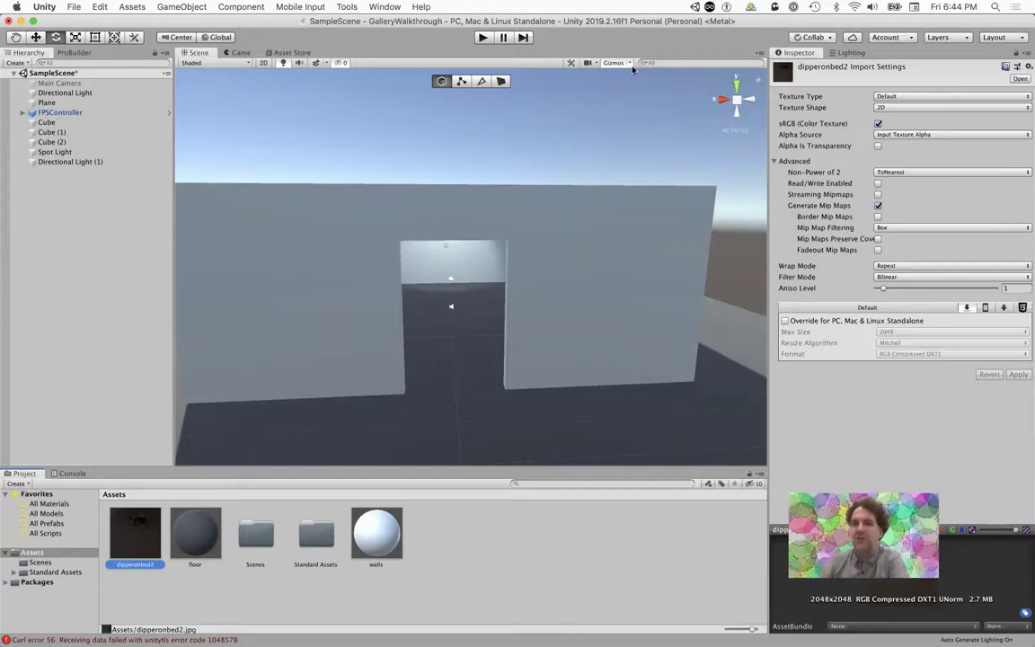
pyautogui.click(908, 96)
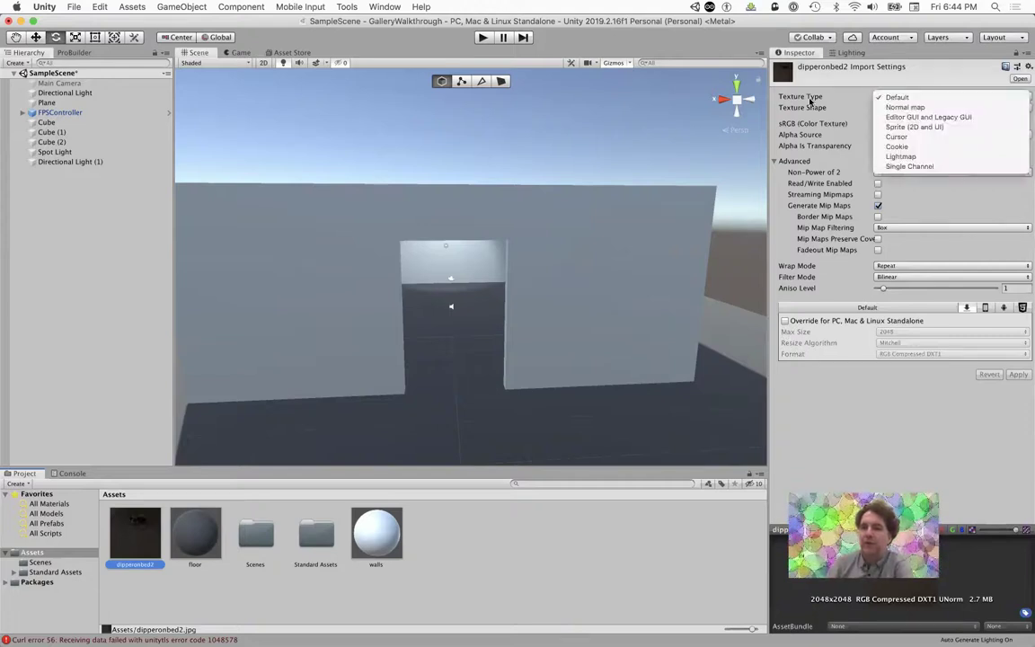
pyautogui.click(908, 126)
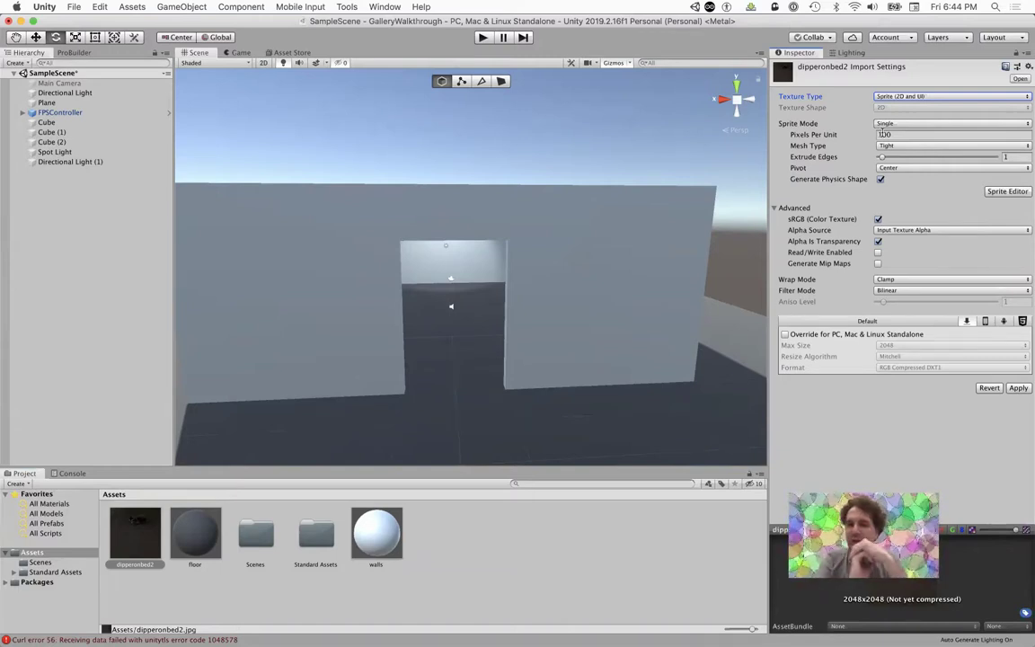
pyautogui.click(784, 334)
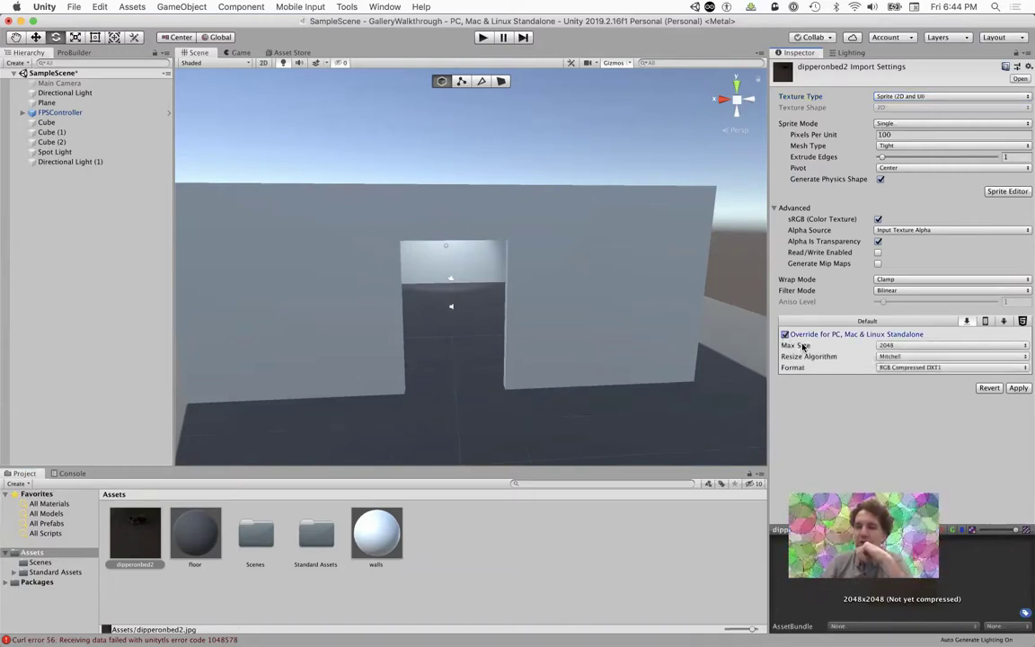
pyautogui.click(901, 347)
pyautogui.click(863, 346)
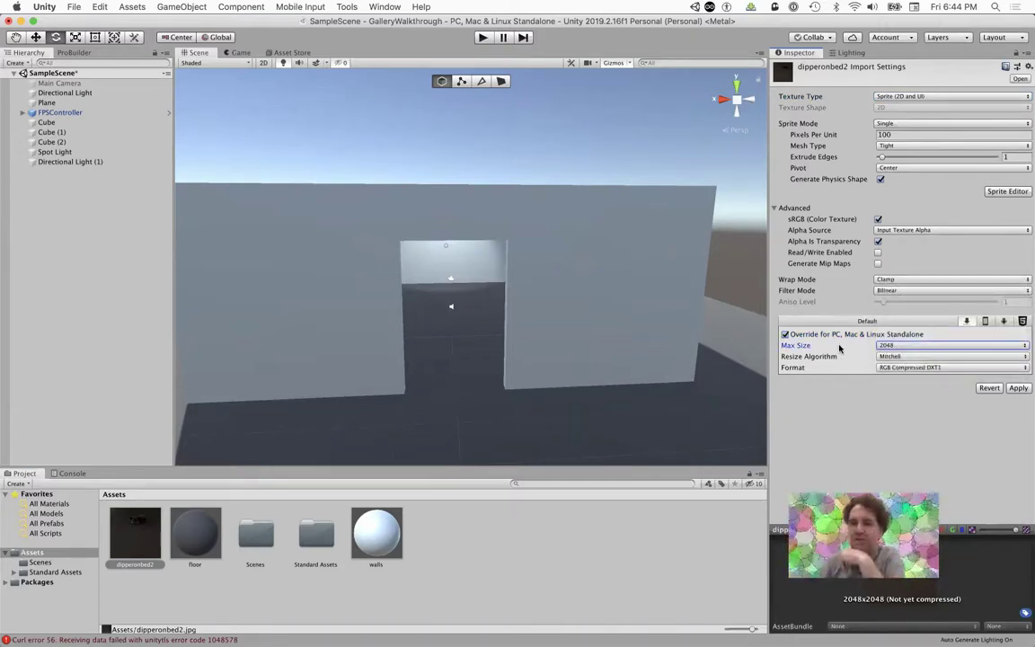
pyautogui.click(878, 241)
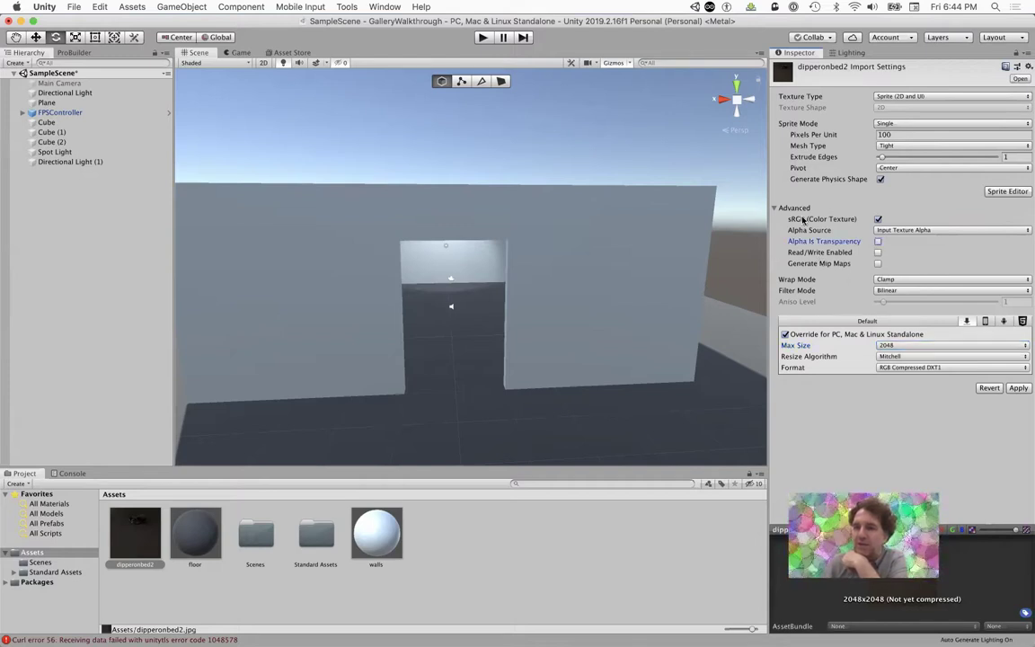
pyautogui.click(1018, 388)
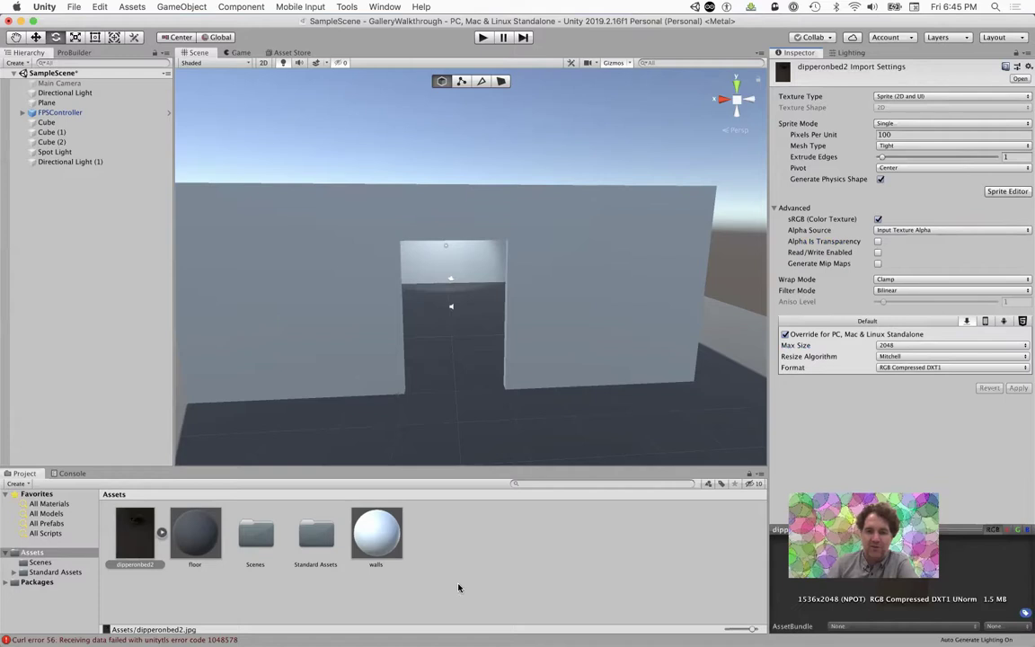
# Step: Create a new material named "catPicture" in the Assets folder
pyautogui.click(18, 484)
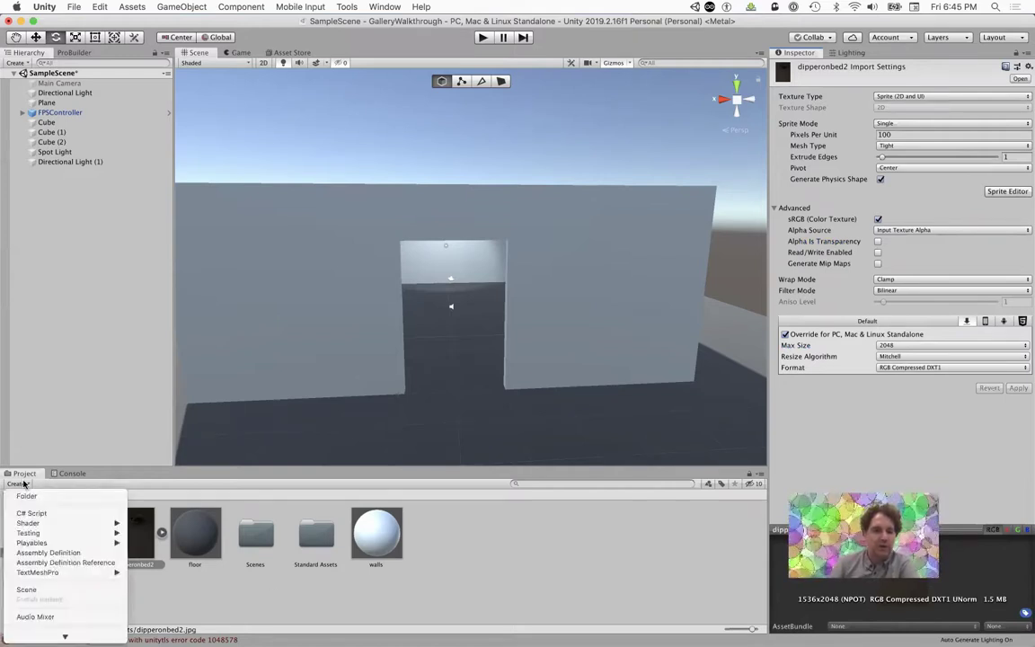
pyautogui.click(40, 584)
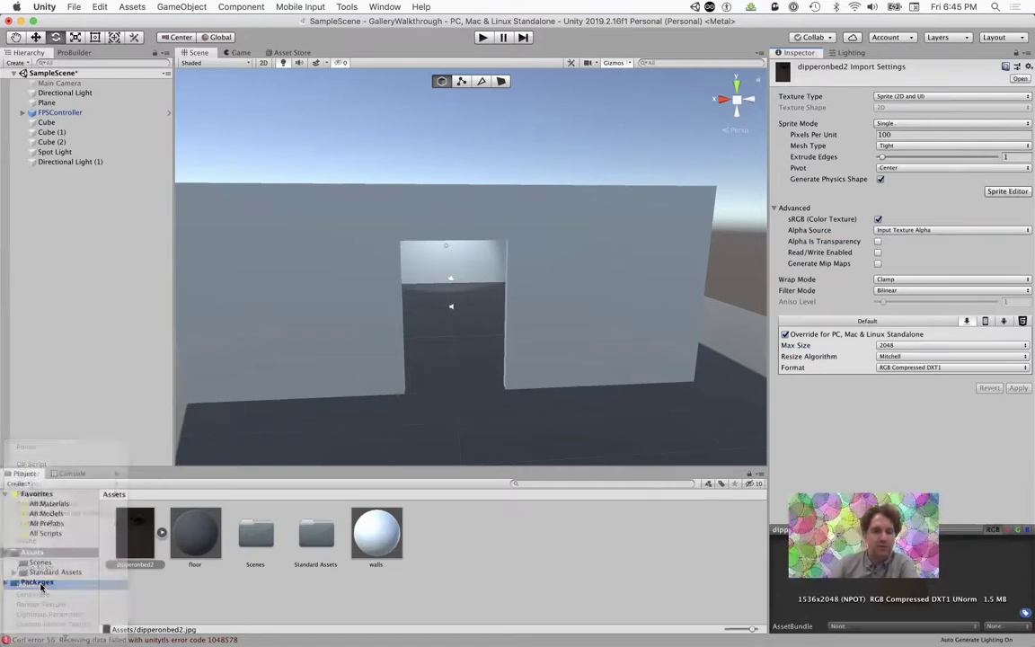
pyautogui.write('catPicture')
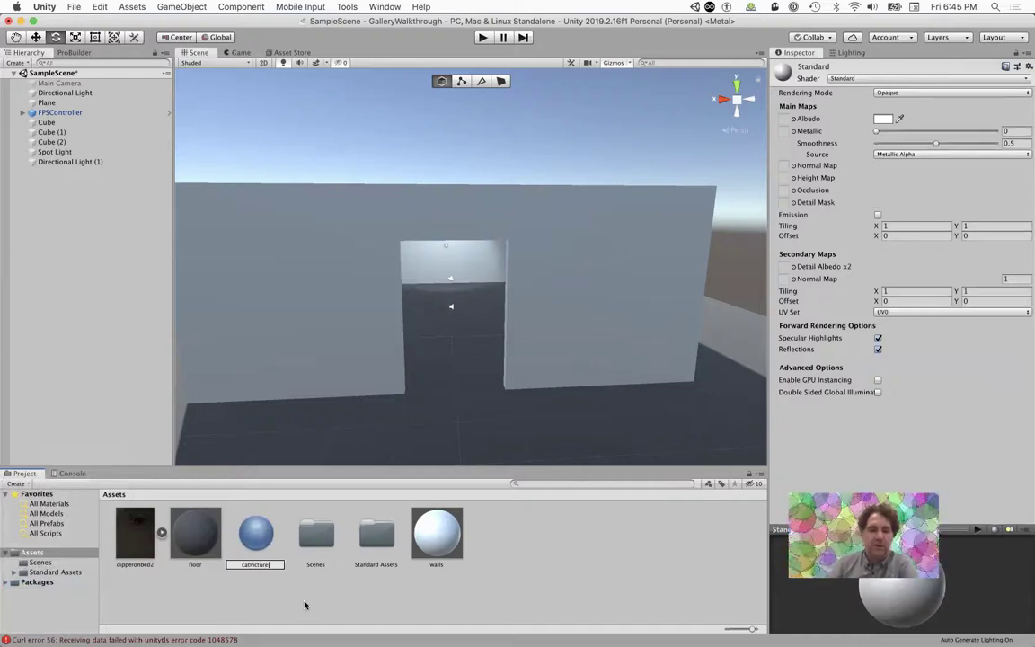
pyautogui.press('Return')
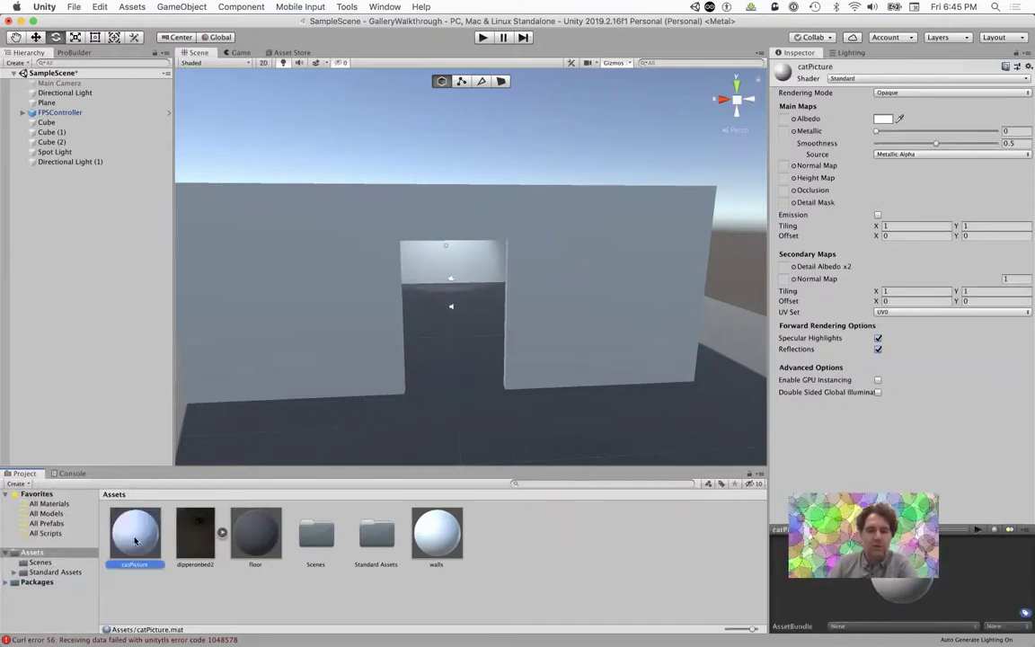
# Step: Assign the dipperonbed2 texture to the Albedo map of the catPicture material
pyautogui.click(794, 120)
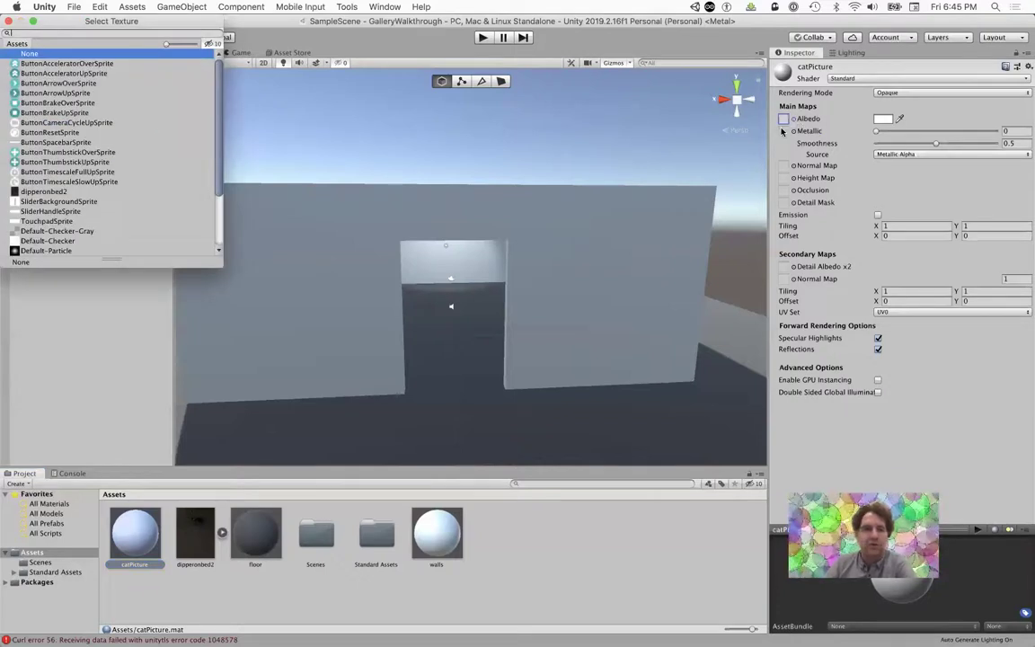
pyautogui.click(36, 192)
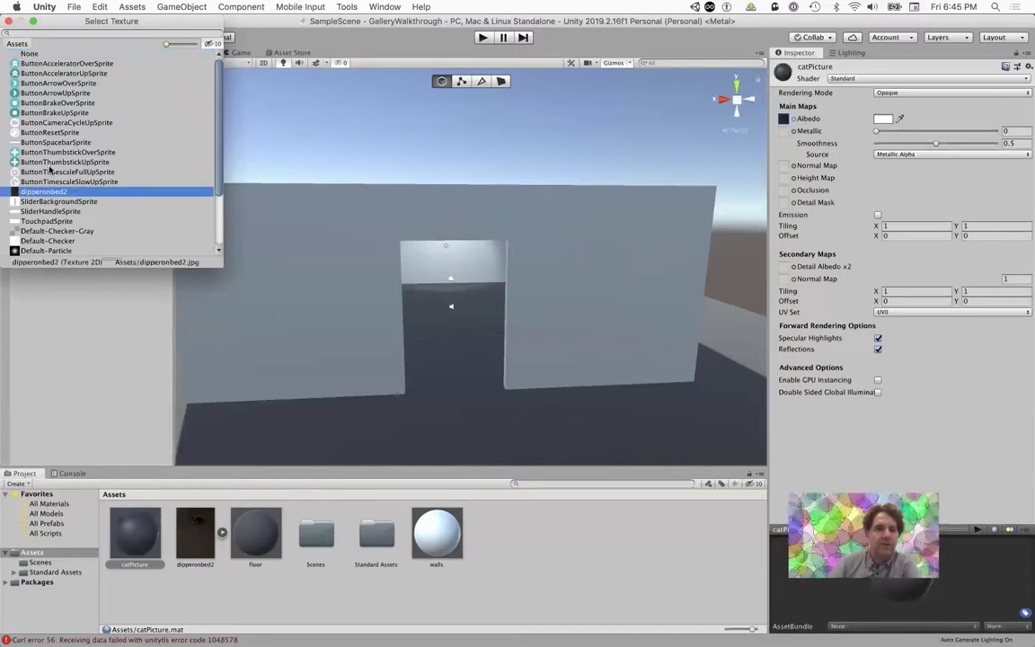
pyautogui.doubleClick(58, 192)
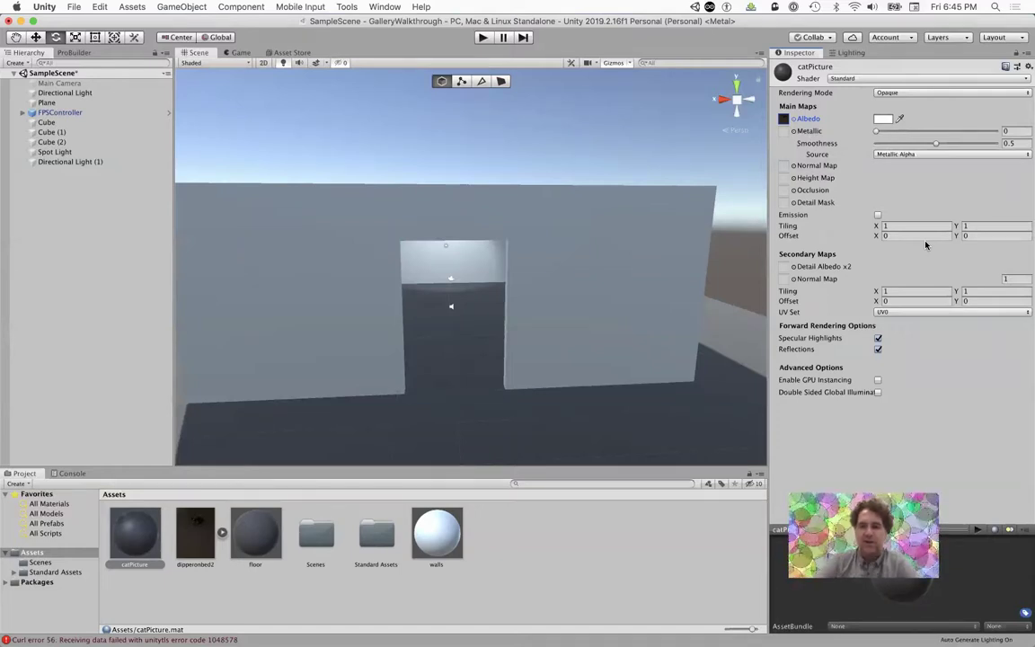
# Step: Add a new 3D plane to the scene to hold the picture
pyautogui.keyDown('alt'); pyautogui.moveTo(535, 302); pyautogui.dragTo(683, 378); pyautogui.keyUp('alt')
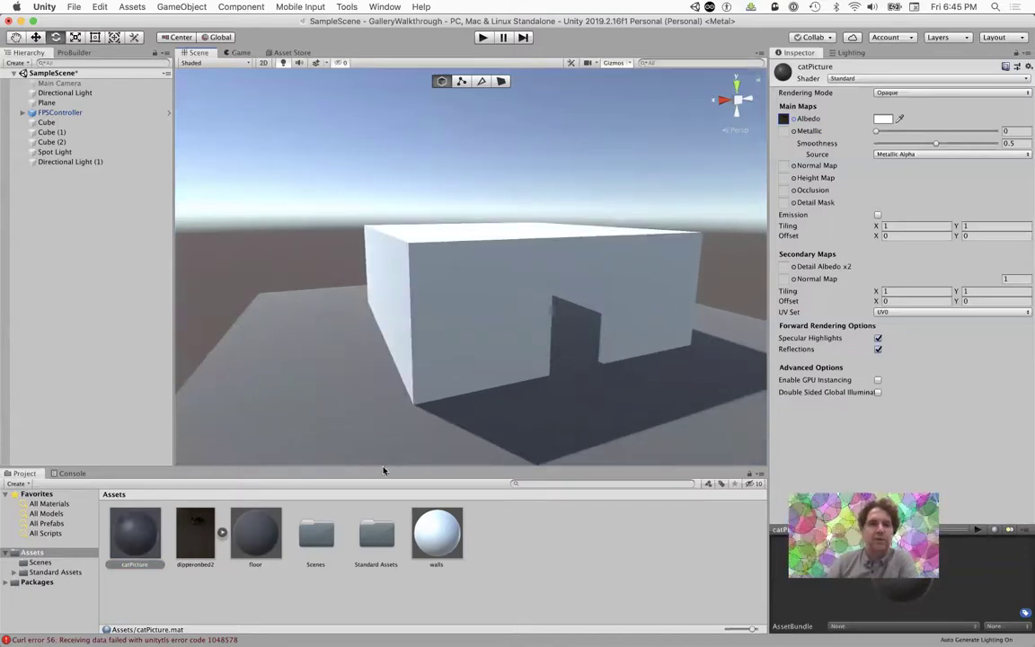
pyautogui.click(176, 7)
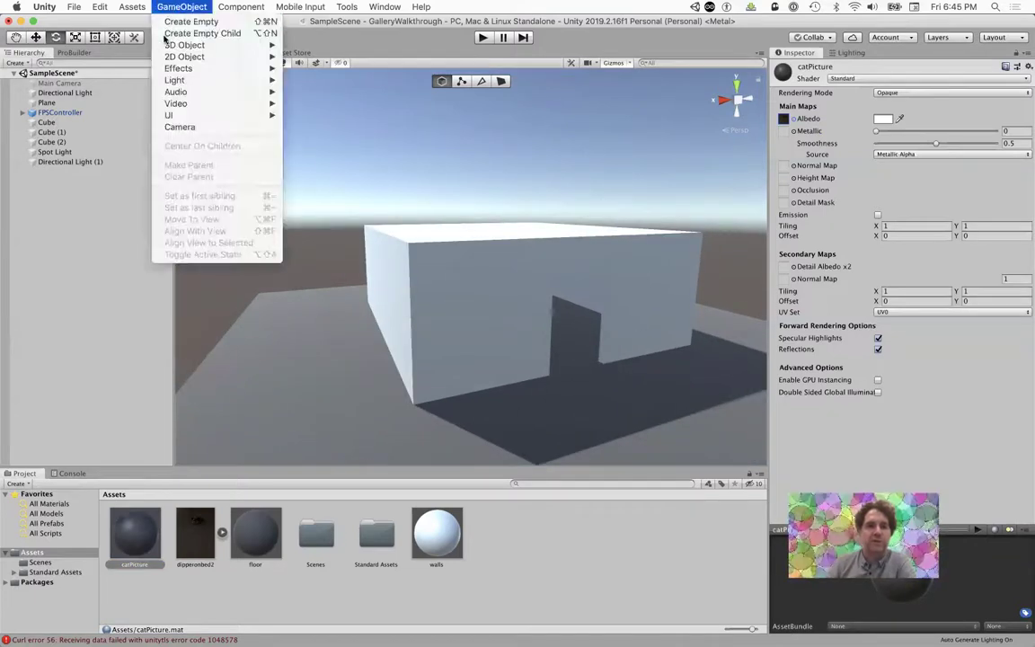
pyautogui.moveTo(216, 45)
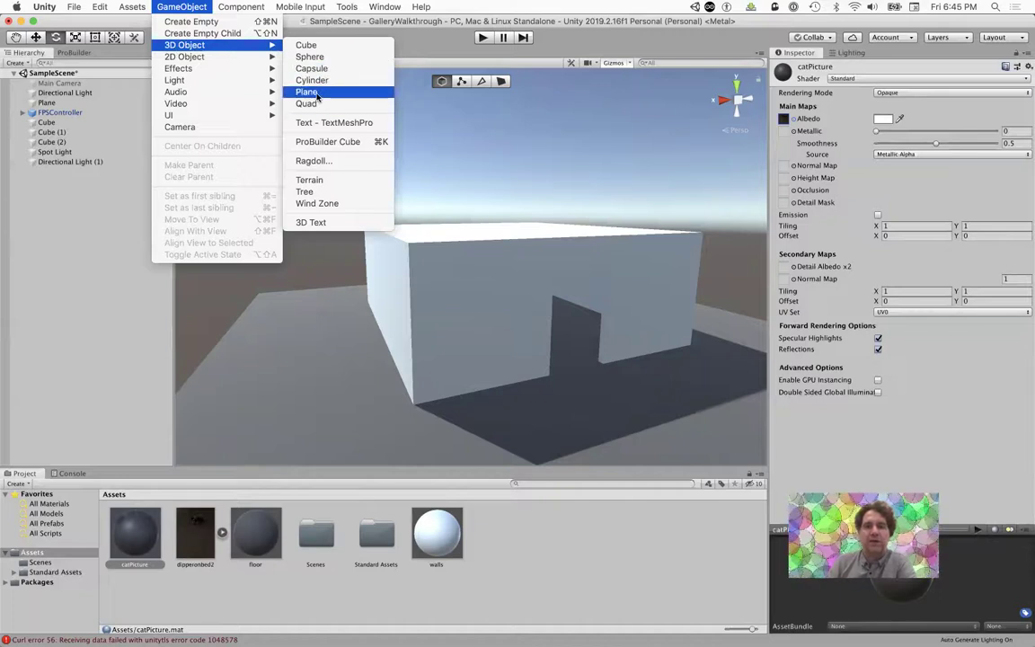
pyautogui.click(307, 92)
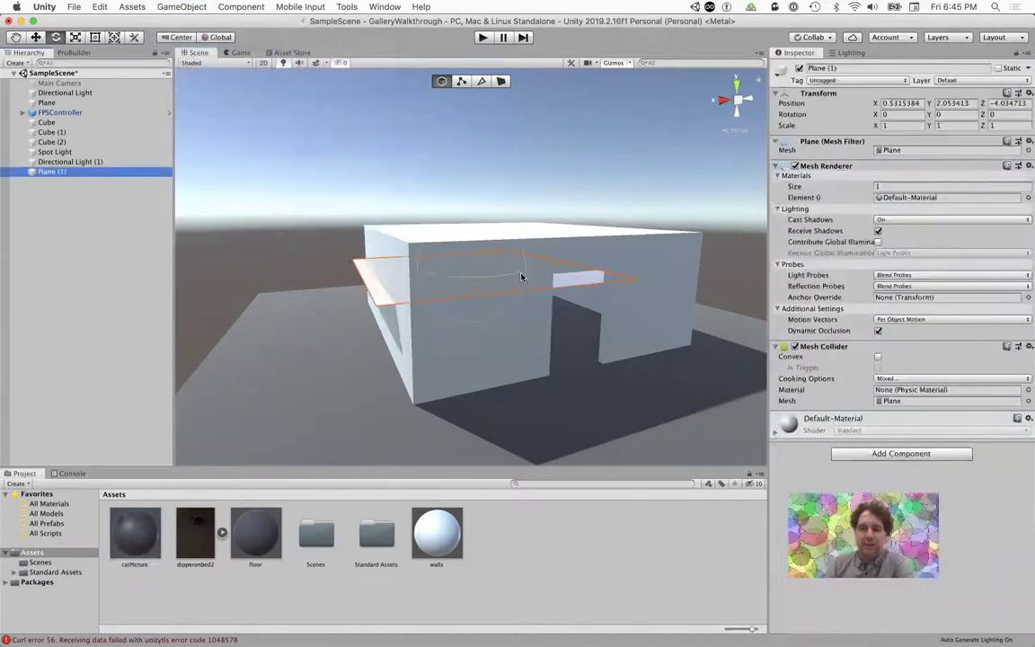
# Step: Scale the new plane to 0.29 in X and 0.43 in Z, and move it out of the building to Z 4.26
pyautogui.click(885, 124)
pyautogui.write('0.33')
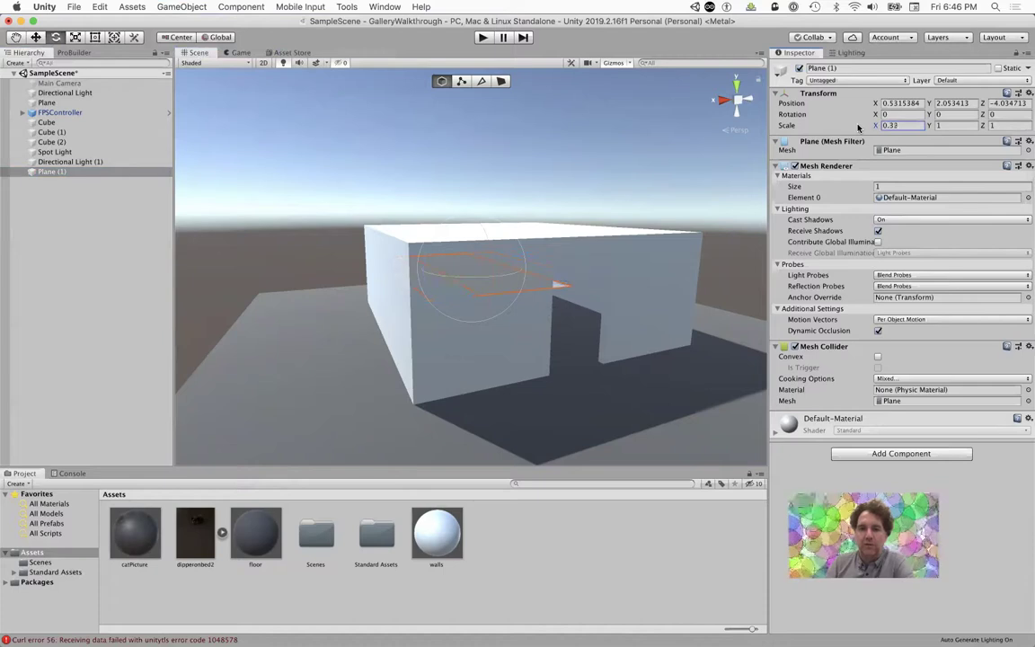
pyautogui.click(993, 125)
pyautogui.write('0.55')
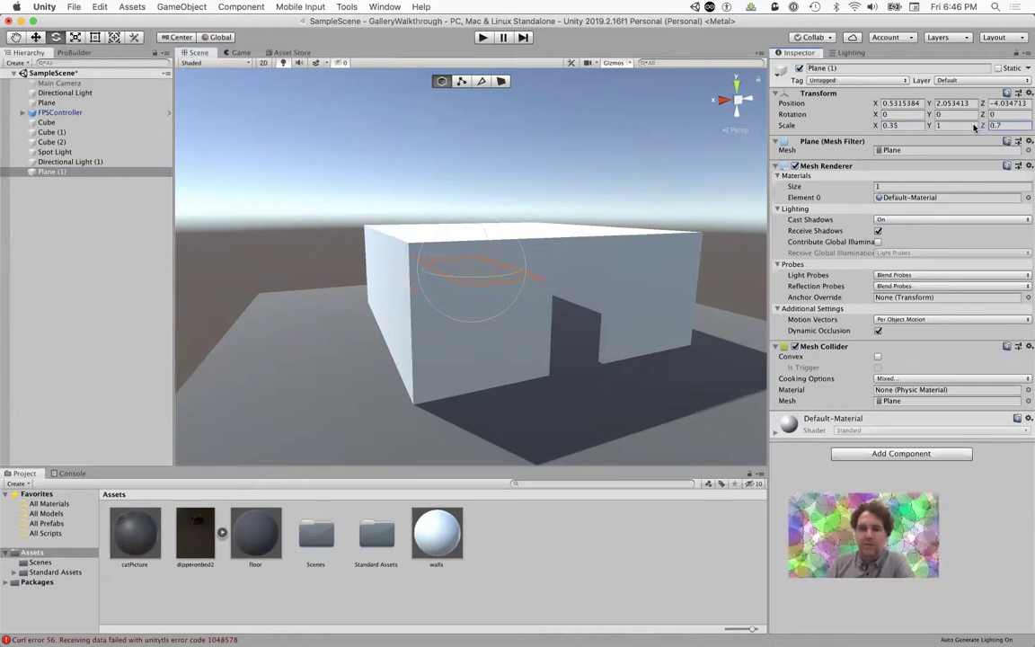
pyautogui.write('w')
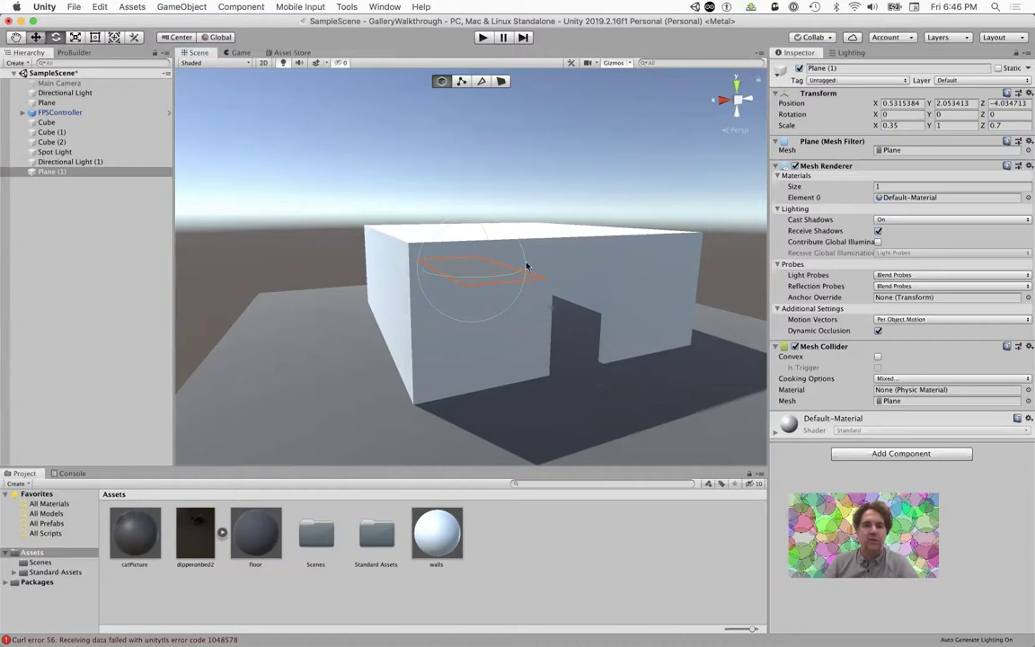
pyautogui.moveTo(485, 279); pyautogui.dragTo(546, 322)
pyautogui.moveTo(982, 127); pyautogui.dragTo(973, 129)
pyautogui.click(874, 127)
pyautogui.moveTo(869, 127); pyautogui.dragTo(871, 127)
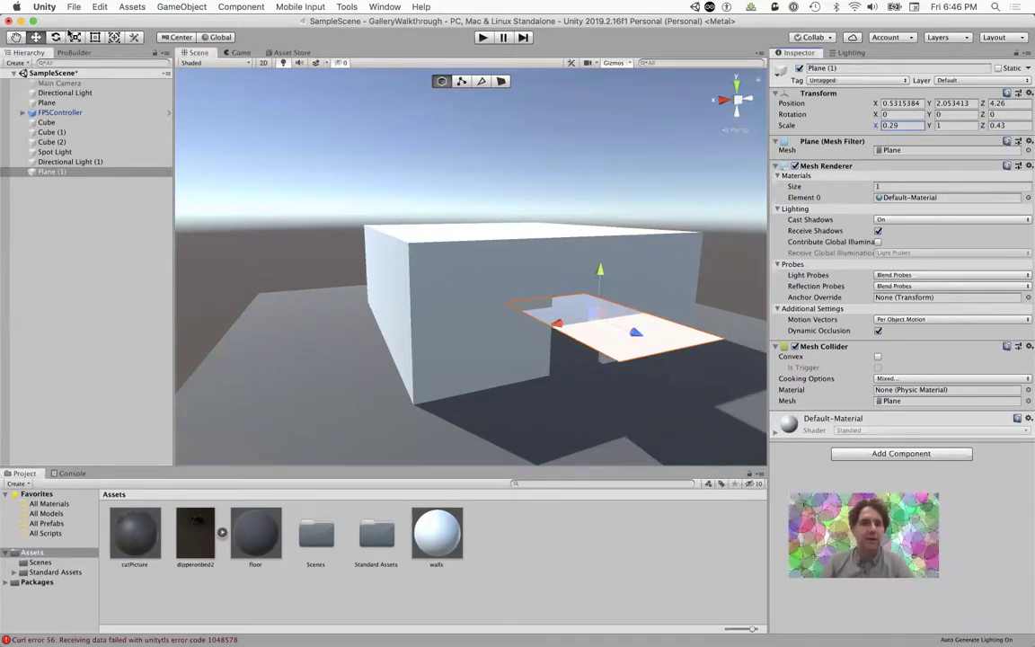
# Step: Stand the plane upright by setting its X rotation to 90
pyautogui.click(56, 37)
pyautogui.moveTo(626, 285); pyautogui.dragTo(647, 435)
pyautogui.click(899, 114)
pyautogui.write('90')
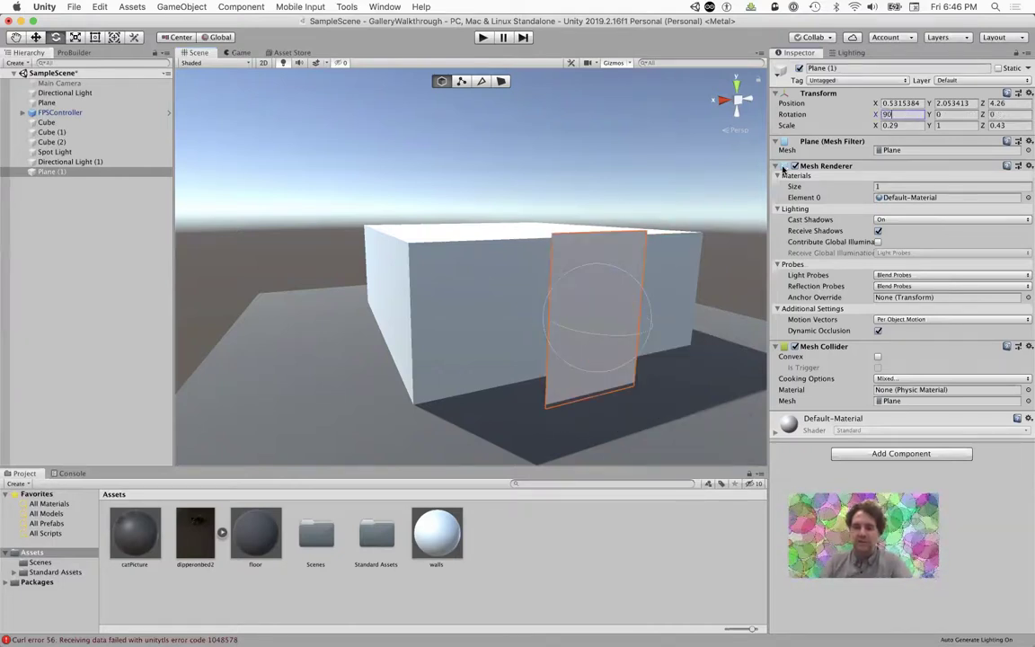
# Step: Move the upright plane closer to the doorway wall, to X 1.15 and Z 3.25
pyautogui.scroll(5, 625, 254)
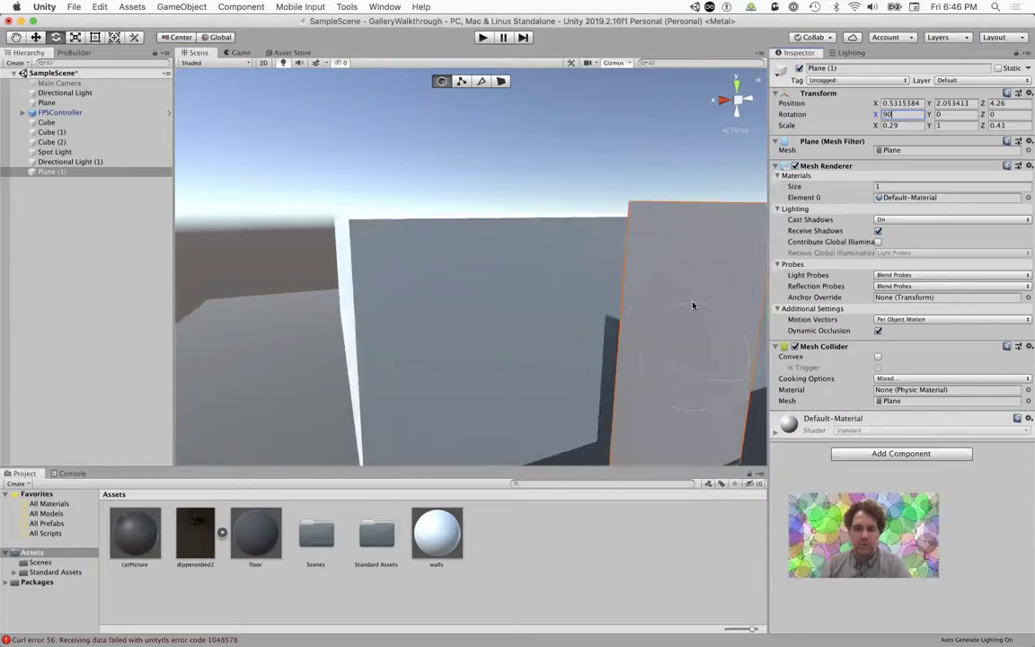
pyautogui.click(693, 266)
pyautogui.press('w')
pyautogui.moveTo(736, 372); pyautogui.dragTo(680, 352)
pyautogui.moveTo(613, 352); pyautogui.dragTo(570, 347)
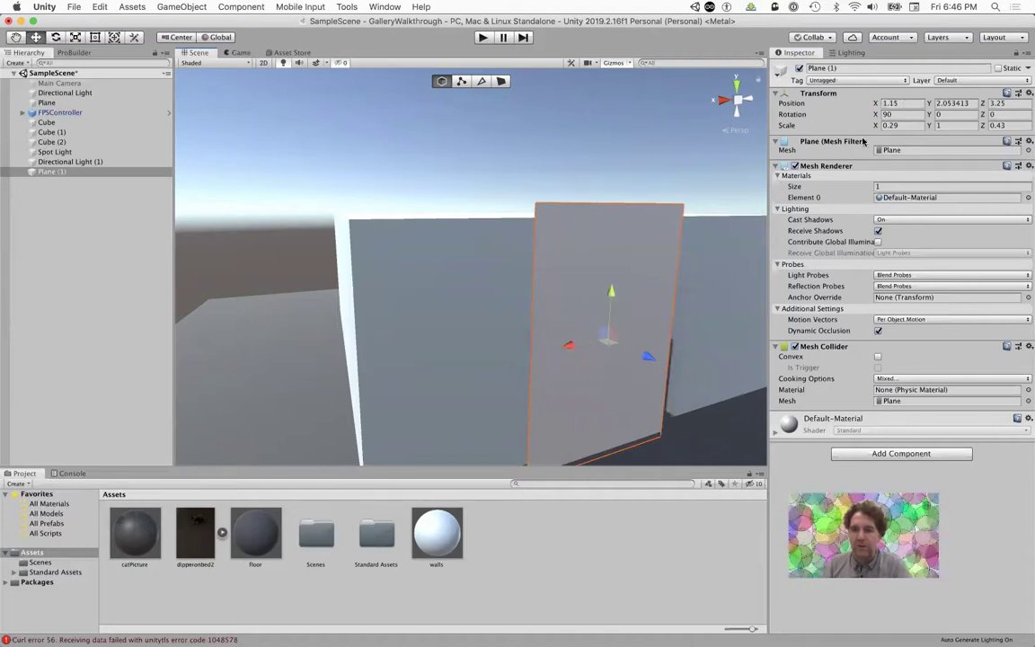
# Step: Shrink the picture plane proportionally to a scale of about 0.18 in X and 0.29 in Z
pyautogui.click(76, 37)
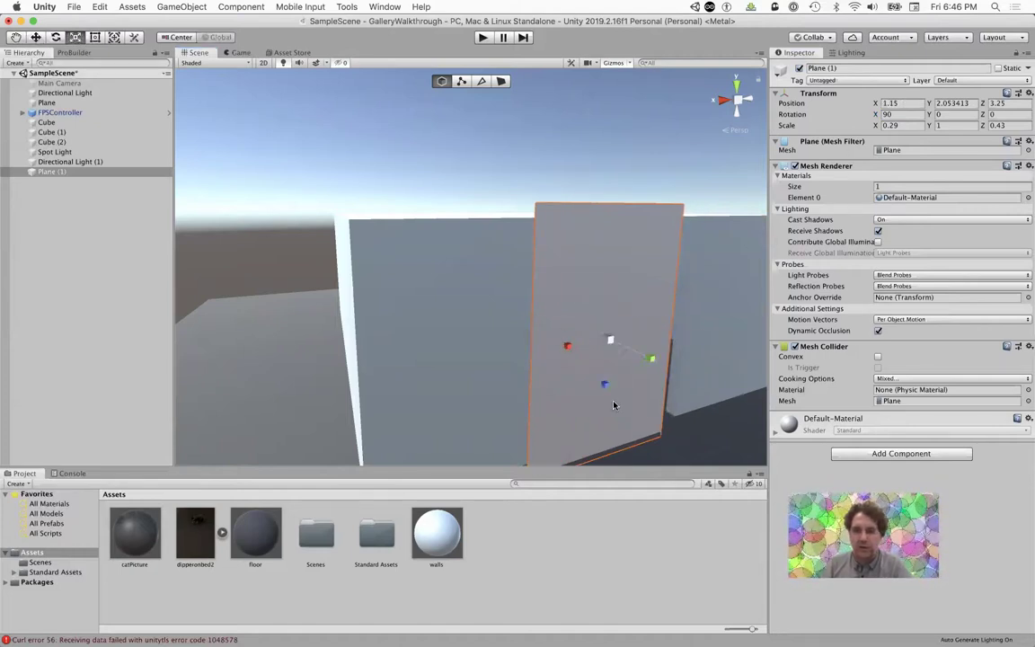
pyautogui.moveTo(606, 384); pyautogui.dragTo(587, 347)
pyautogui.keyDown('alt'); pyautogui.moveTo(618, 384); pyautogui.dragTo(554, 341); pyautogui.keyUp('alt')
pyautogui.press('super+z')
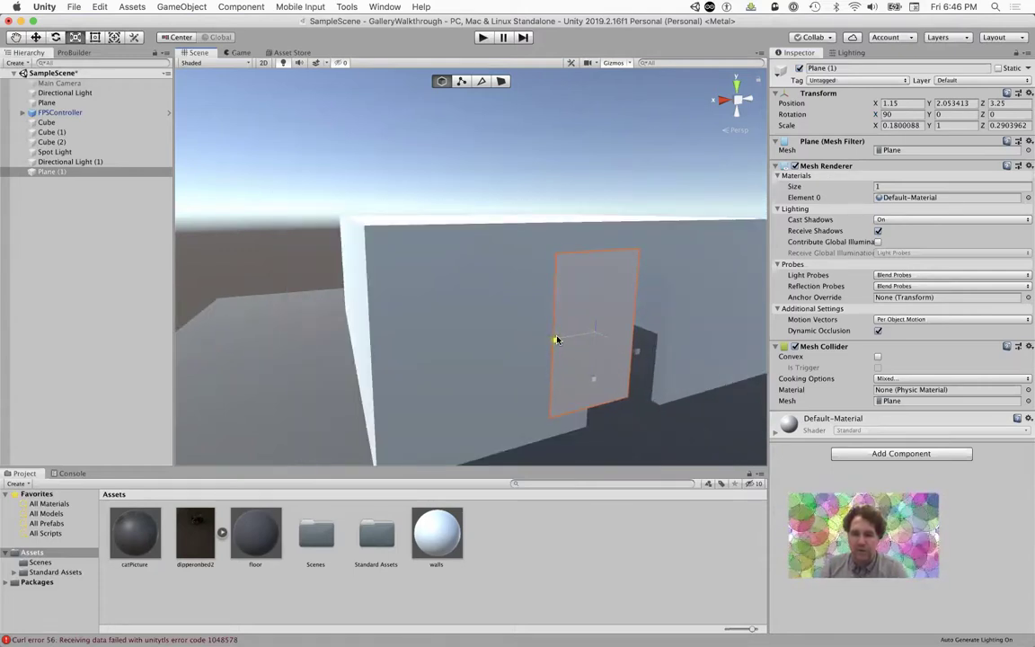
# Step: Apply the catPicture material to the upright plane
pyautogui.moveTo(195, 541)
pyautogui.mouseDown()
pyautogui.moveTo(434, 441)
pyautogui.moveTo(197, 534)
pyautogui.mouseUp()
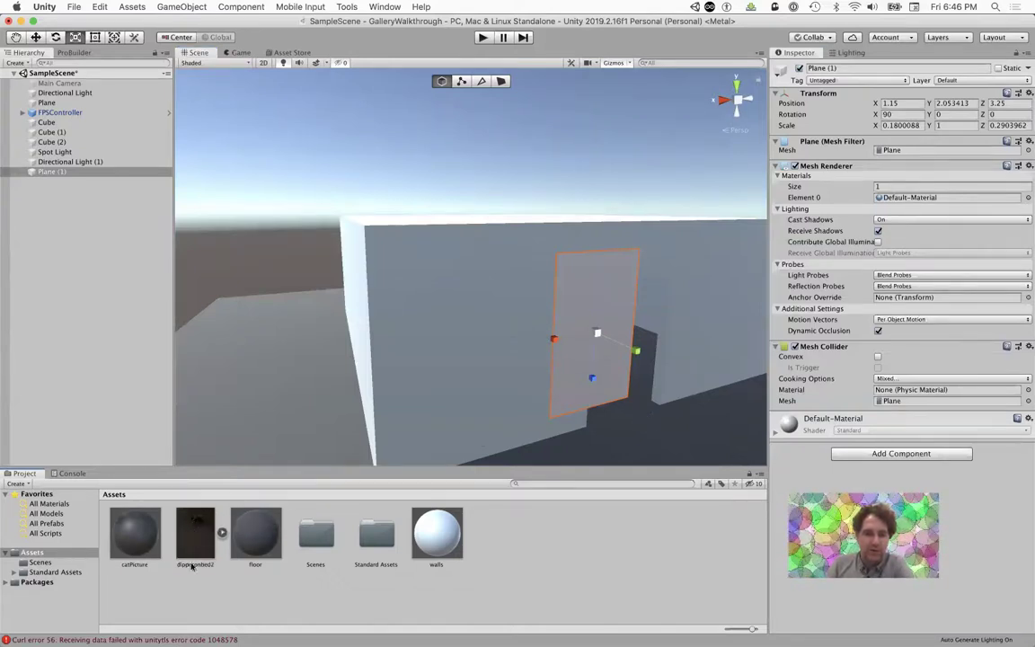
pyautogui.click(137, 533)
pyautogui.moveTo(129, 534); pyautogui.dragTo(675, 393)
pyautogui.scroll(5, 629, 389)
pyautogui.scroll(-2, 629, 389)
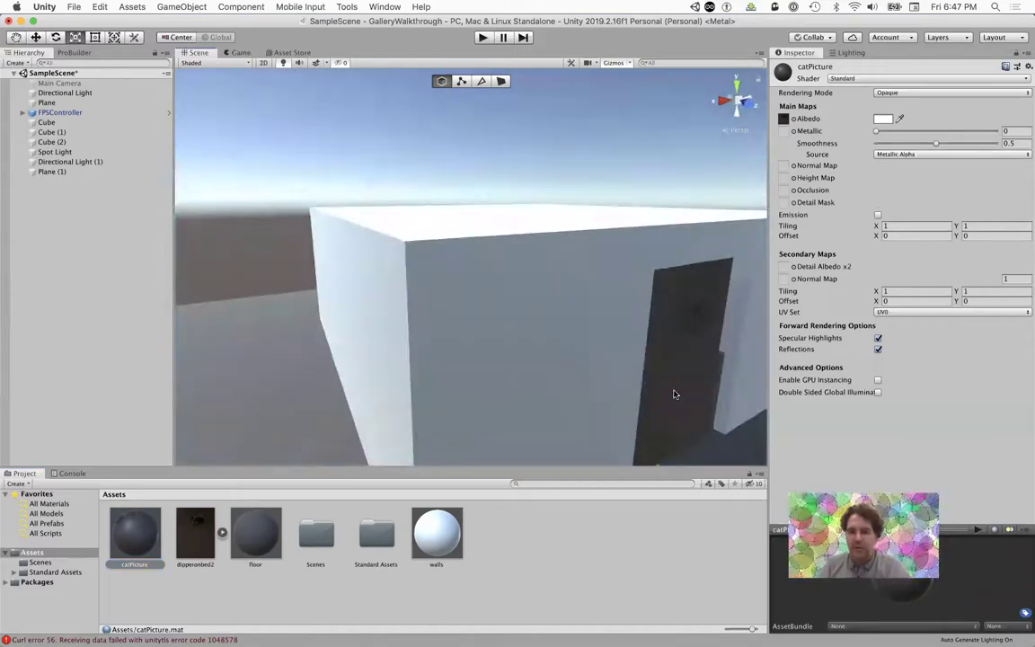
# Step: Move the picture plane through the room to the spotlit back wall, at Z -7.1
pyautogui.click(715, 393)
pyautogui.press('w')
pyautogui.moveTo(739, 390); pyautogui.dragTo(556, 319)
pyautogui.scroll(1, 660, 378)
pyautogui.scroll(5, 659, 377)
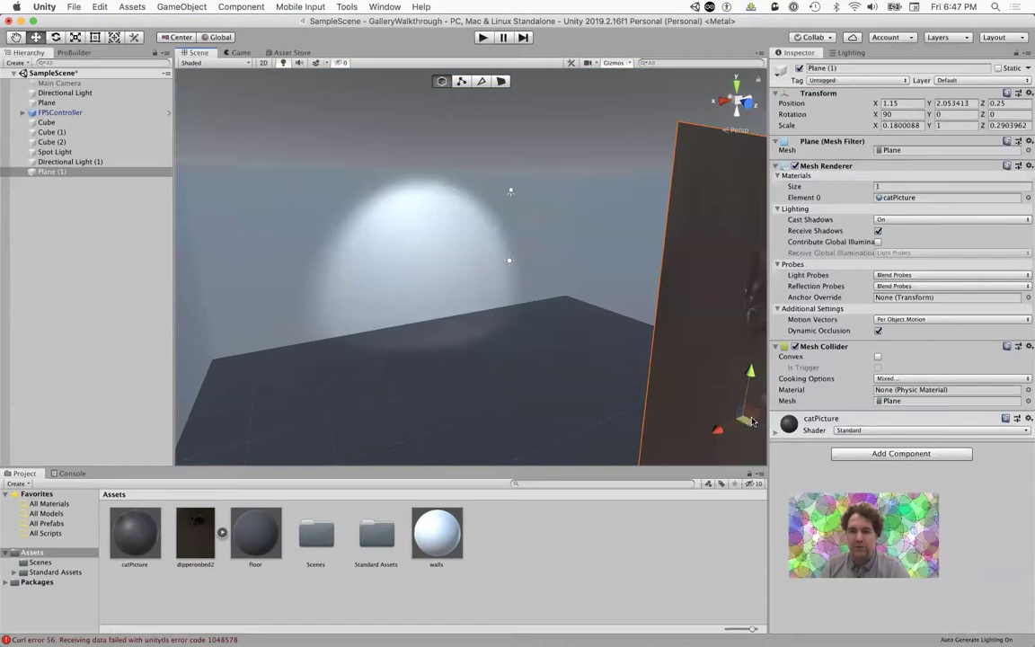
pyautogui.moveTo(756, 422); pyautogui.dragTo(109, 34)
pyautogui.moveTo(413, 263)
pyautogui.mouseDown()
pyautogui.moveTo(397, 254)
pyautogui.moveTo(419, 267)
pyautogui.mouseUp()
pyautogui.scroll(10, 420, 267)
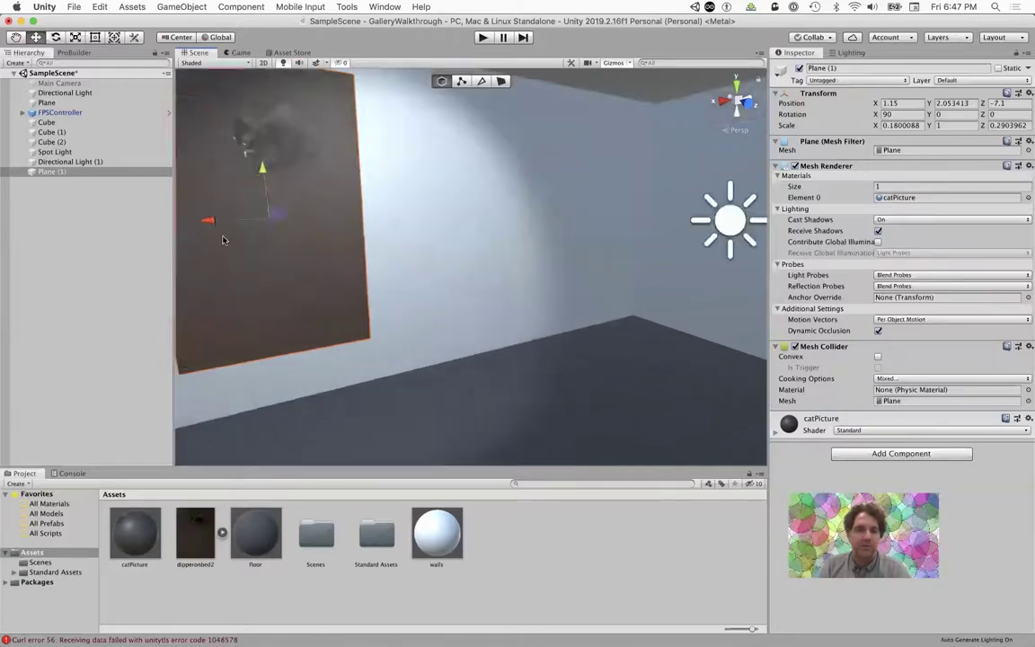
# Step: Center the picture in the spotlight on the back wall, at X 0.108 and Y 1.892
pyautogui.moveTo(208, 220); pyautogui.dragTo(319, 204)
pyautogui.keyDown('alt'); pyautogui.moveTo(482, 339); pyautogui.dragTo(411, 314); pyautogui.keyUp('alt')
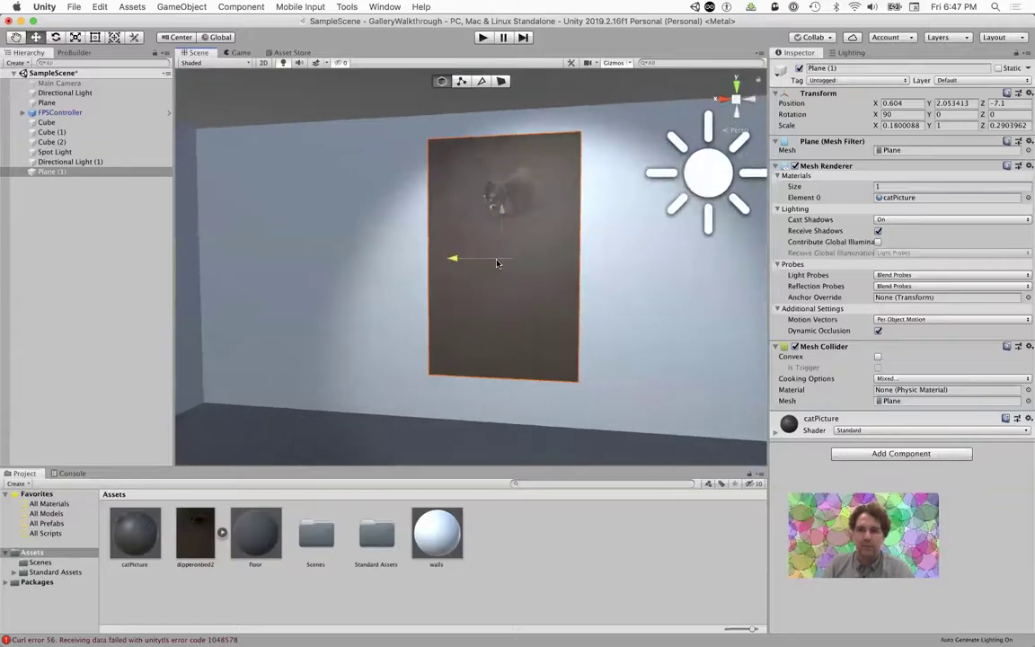
pyautogui.moveTo(454, 258); pyautogui.dragTo(496, 259)
pyautogui.moveTo(546, 210); pyautogui.dragTo(546, 224)
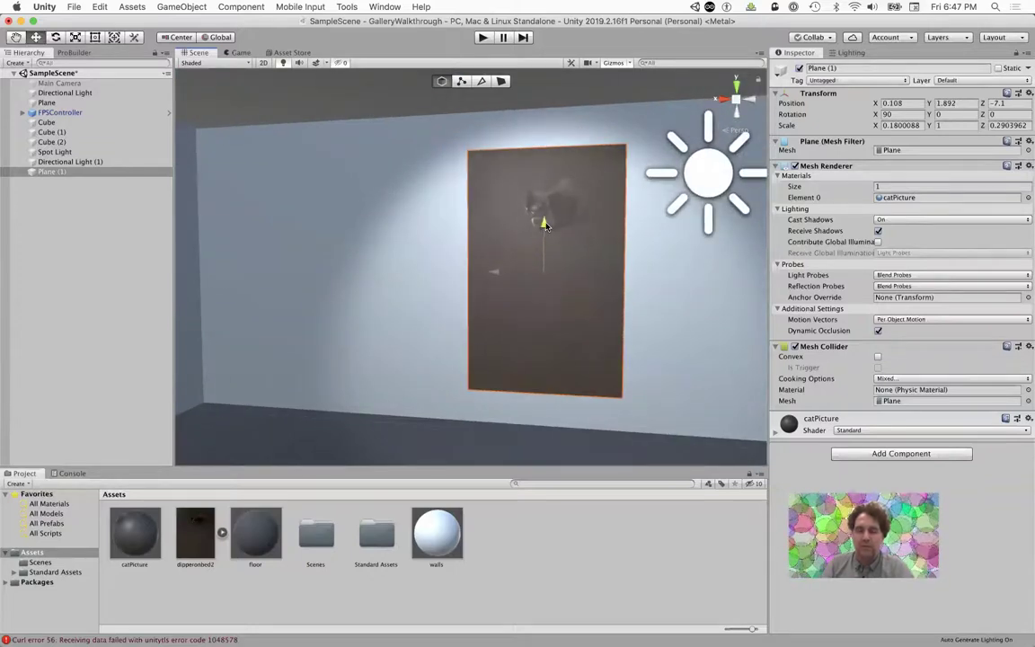
pyautogui.keyDown('alt'); pyautogui.moveTo(434, 347); pyautogui.dragTo(431, 314); pyautogui.keyUp('alt')
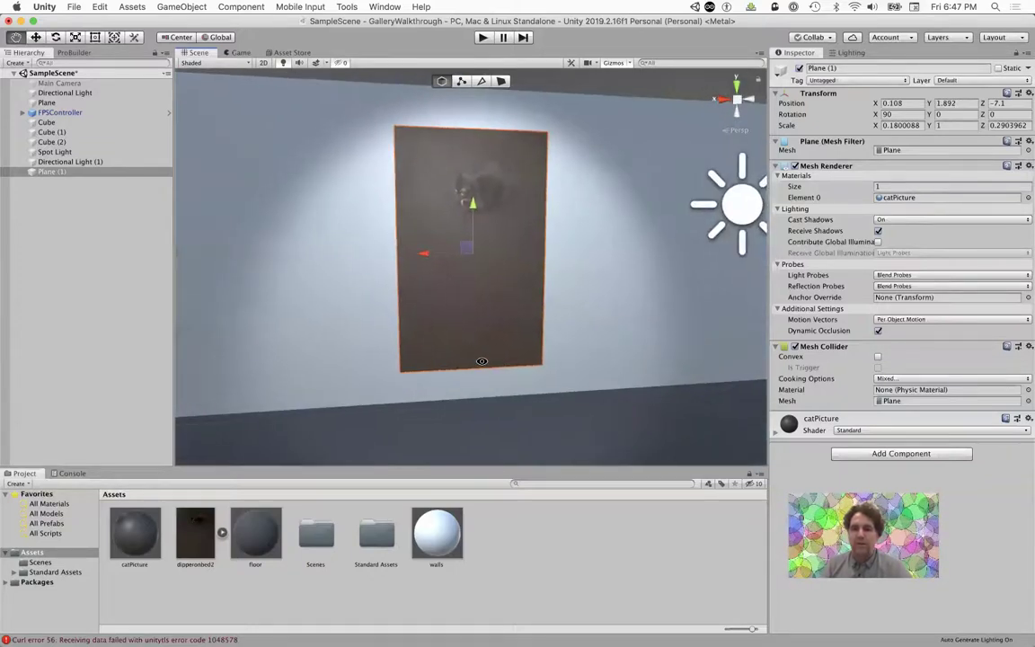
# Step: Set the catPicture material's Metallic to 0.636 and Smoothness to 0.269
pyautogui.click(137, 536)
pyautogui.click(877, 131)
pyautogui.moveTo(986, 133); pyautogui.dragTo(953, 132)
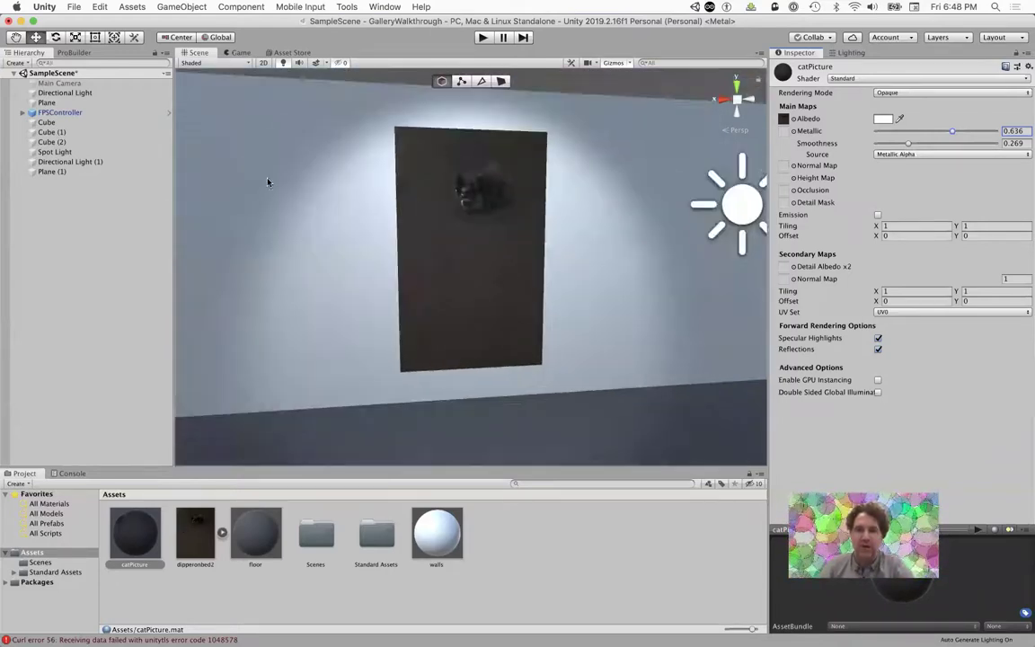
# Step: Play the scene and walk around the room to view the hung picture from several distances and angles
pyautogui.press('super+p')
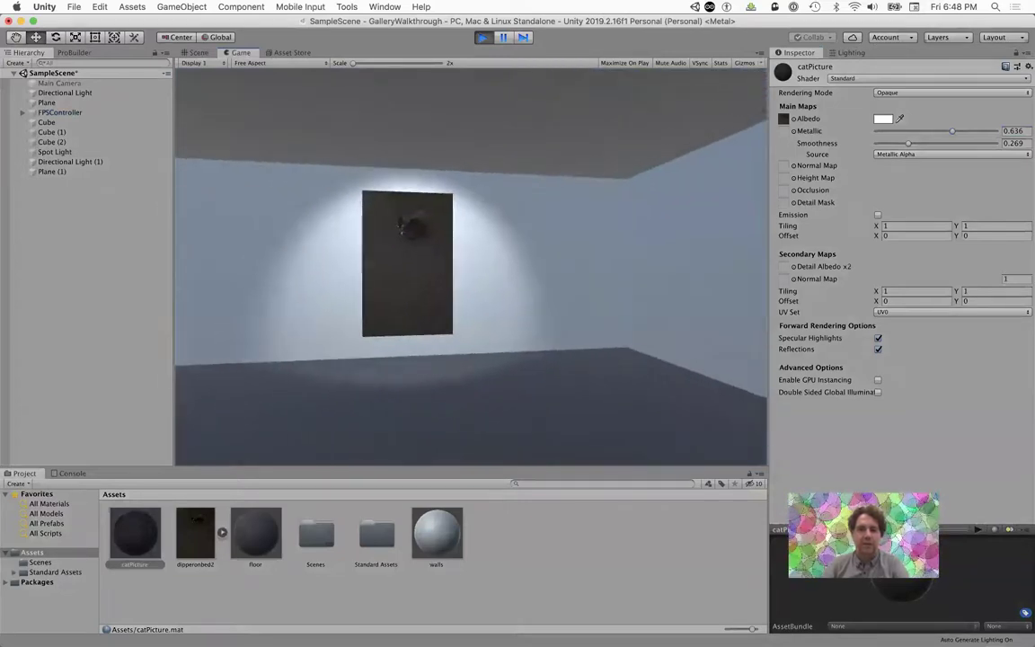
pyautogui.press('w')
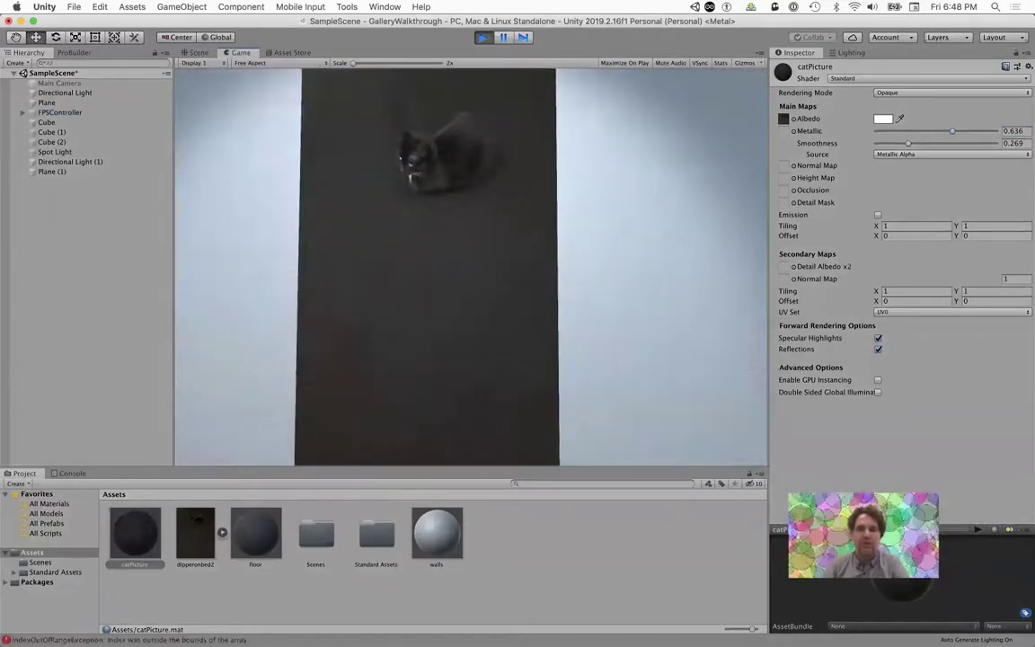
pyautogui.press('s')
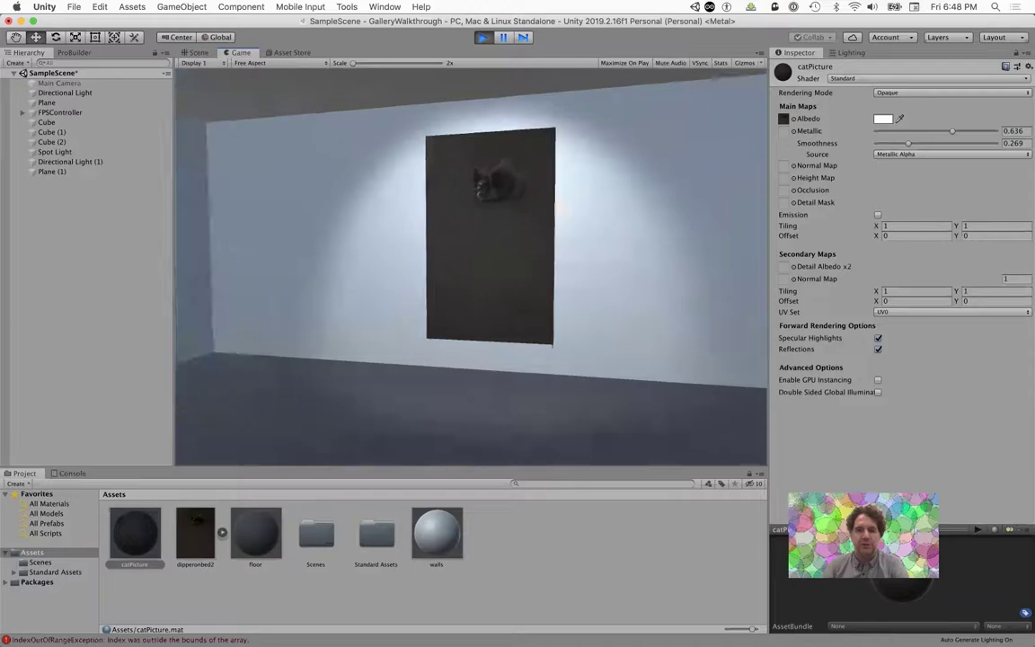
pyautogui.press('w')
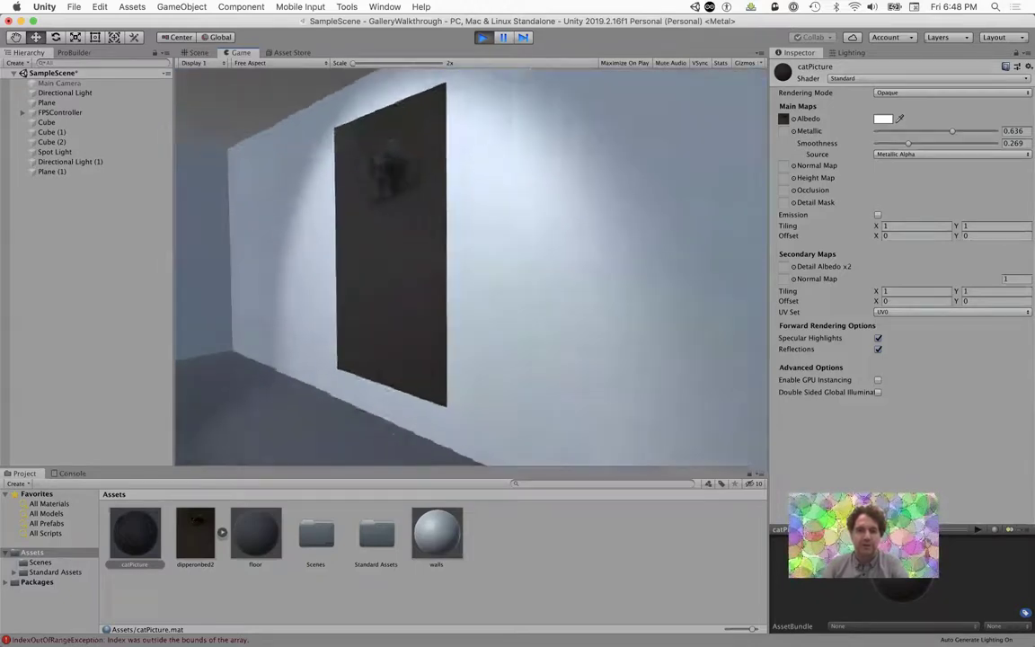
pyautogui.press('a')
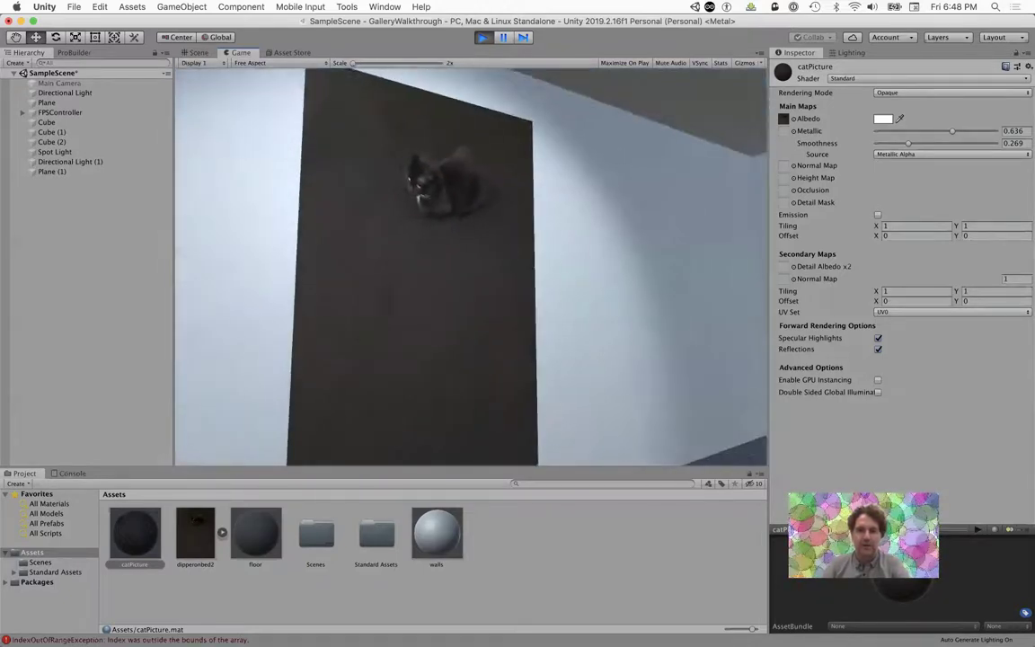
pyautogui.press('w')
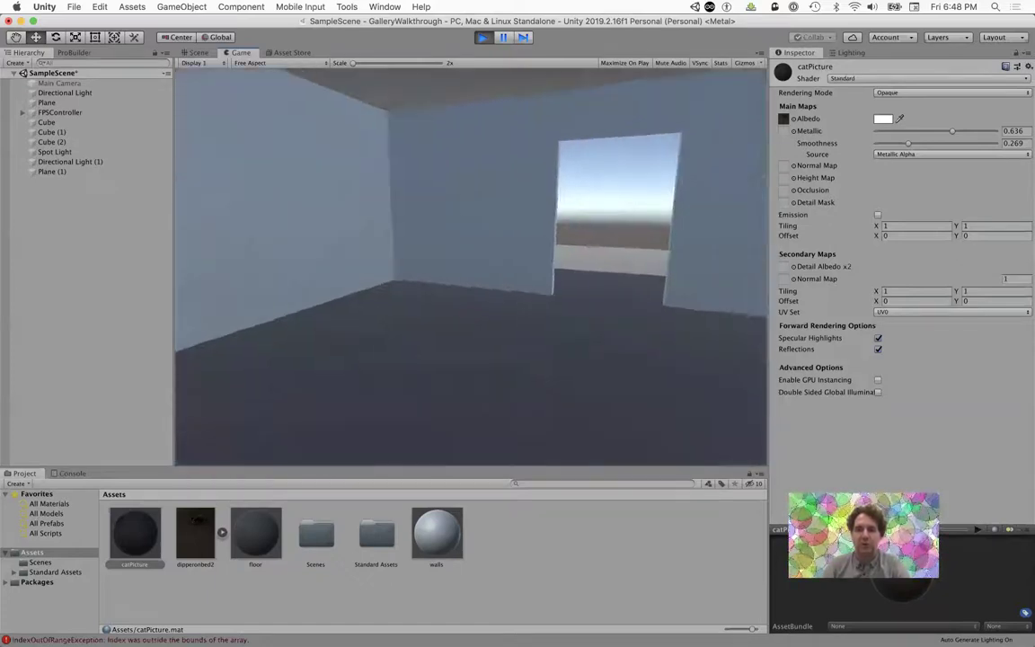
pyautogui.press('w')
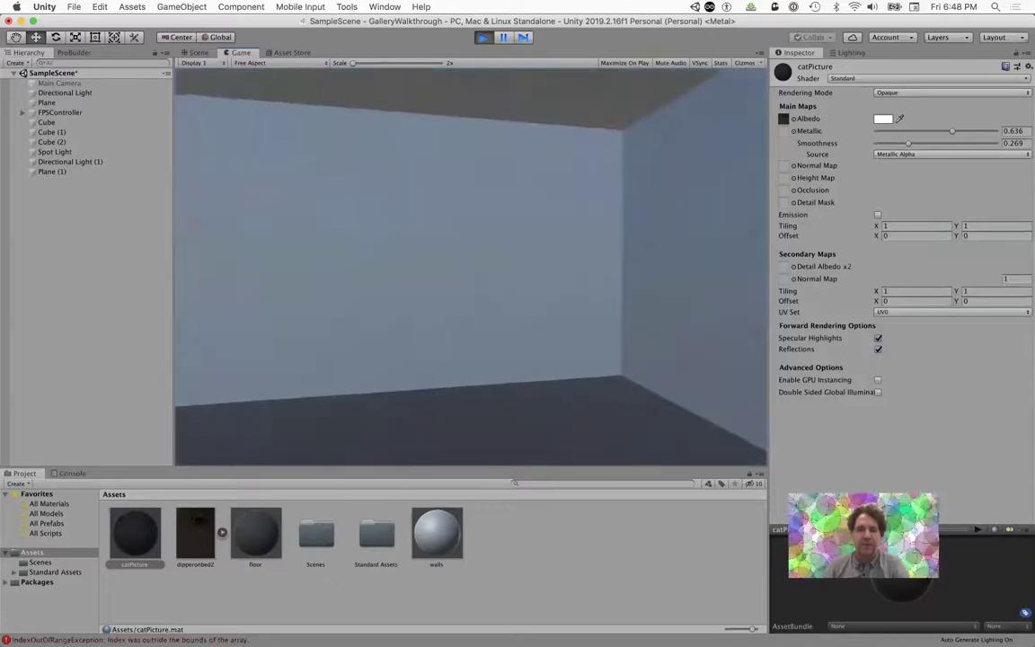
pyautogui.press('w')
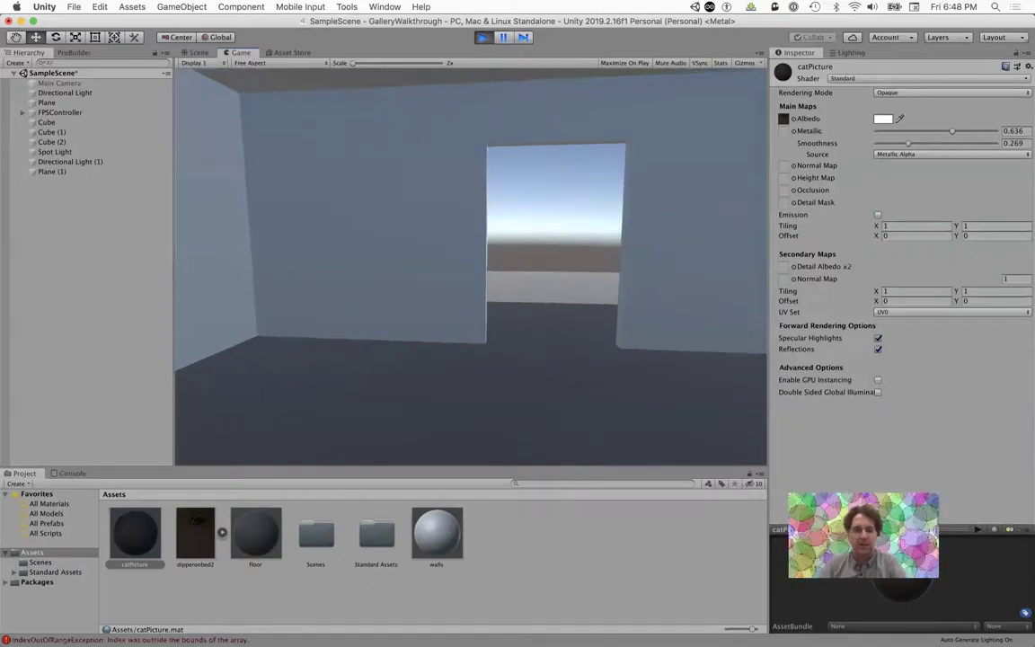
pyautogui.click(899, 93)
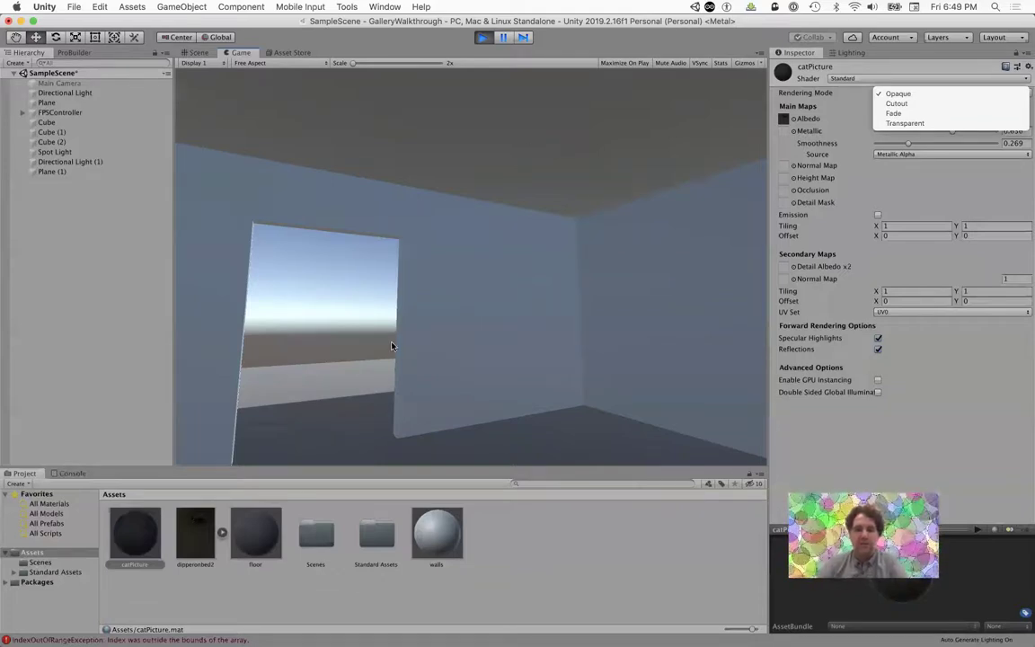
pyautogui.press('Up')
pyautogui.press('Escape')
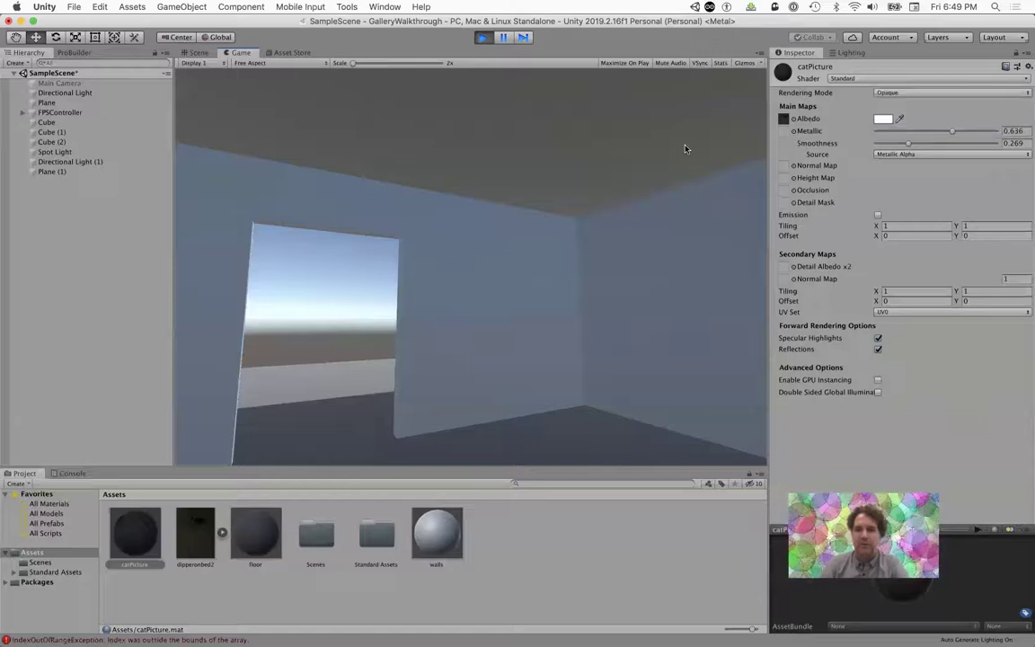